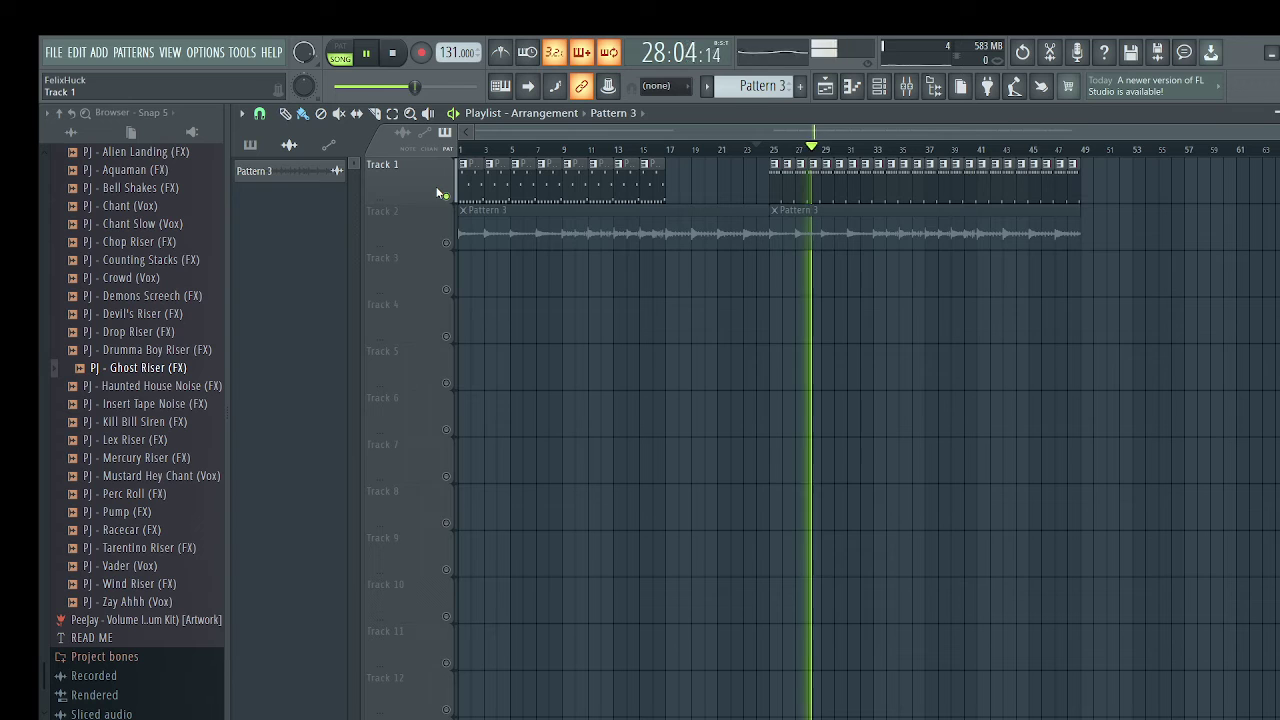
# Stop playback, solo Track 2 instead of Track 1, and play the arrangement from bar 1
pyautogui.press('space')
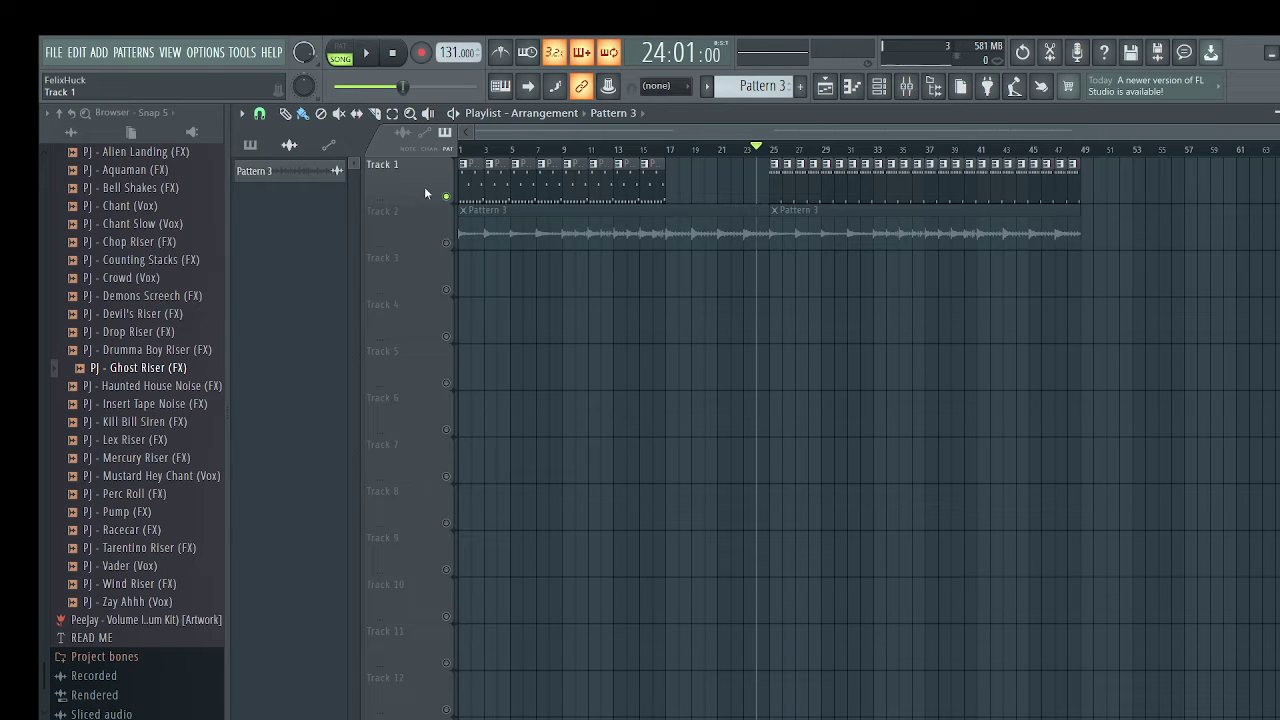
pyautogui.rightClick(446, 196)
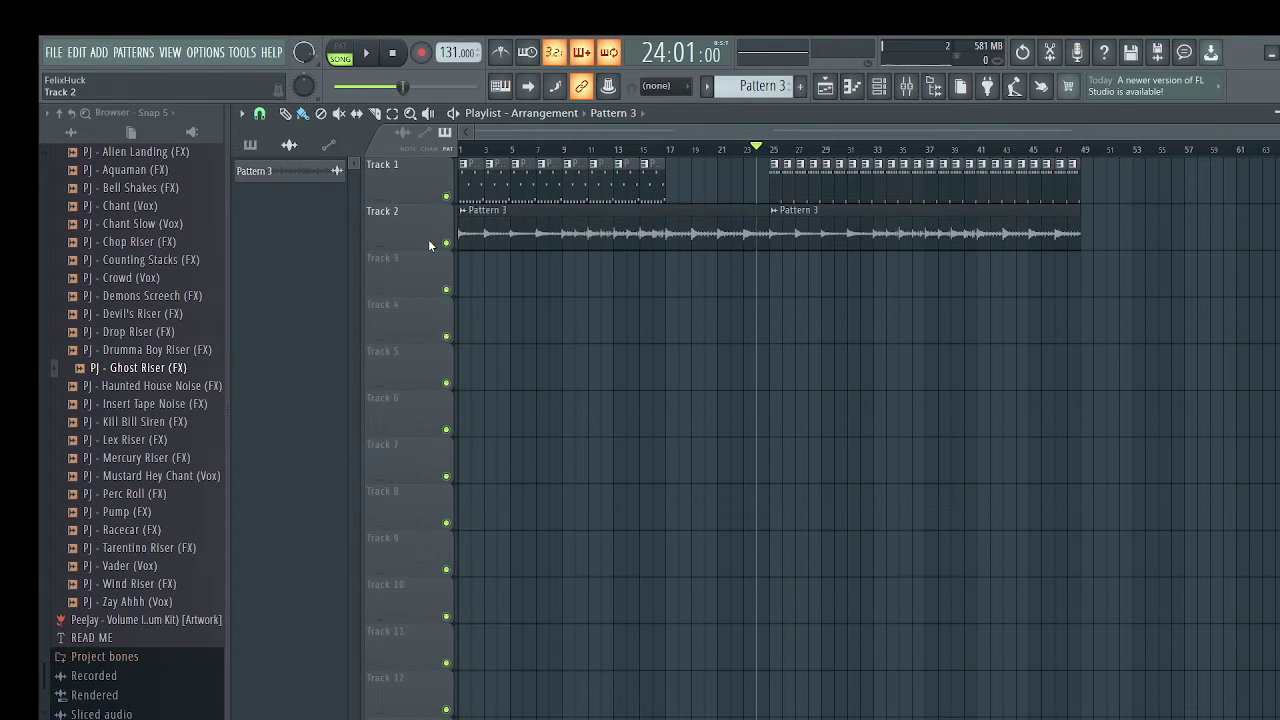
pyautogui.rightClick(446, 242)
pyautogui.click(463, 150)
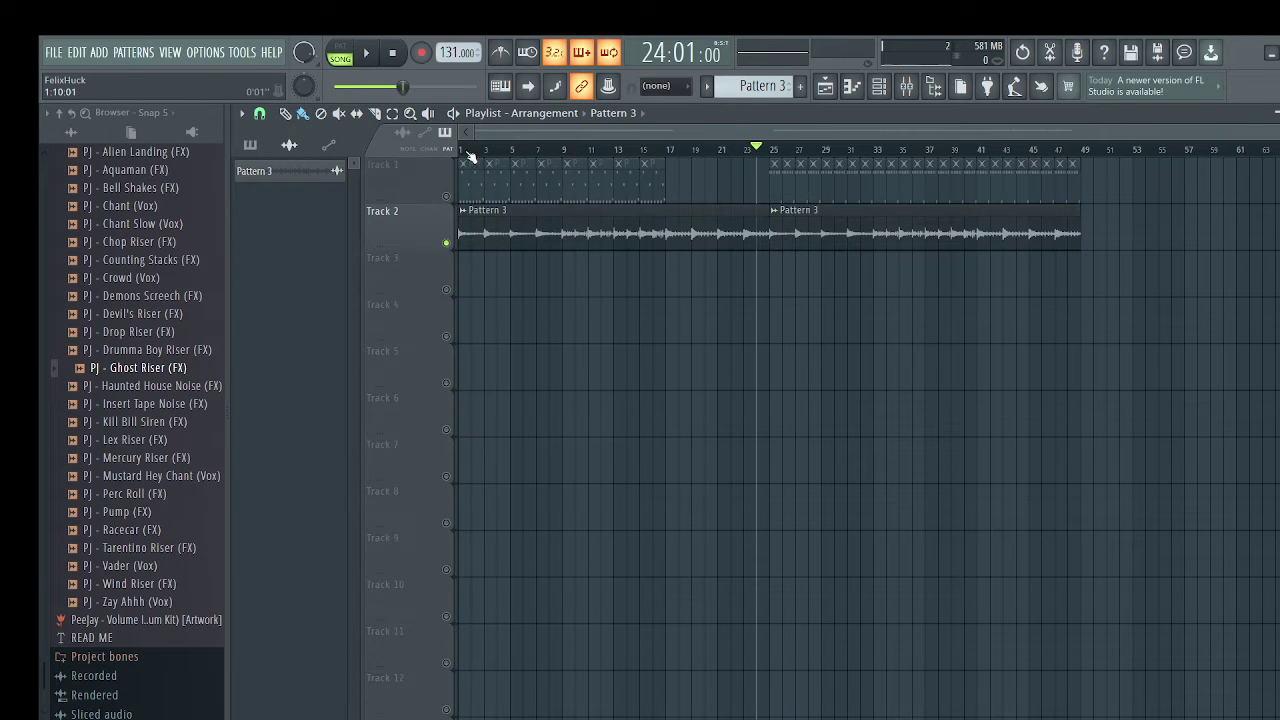
pyautogui.press('space')
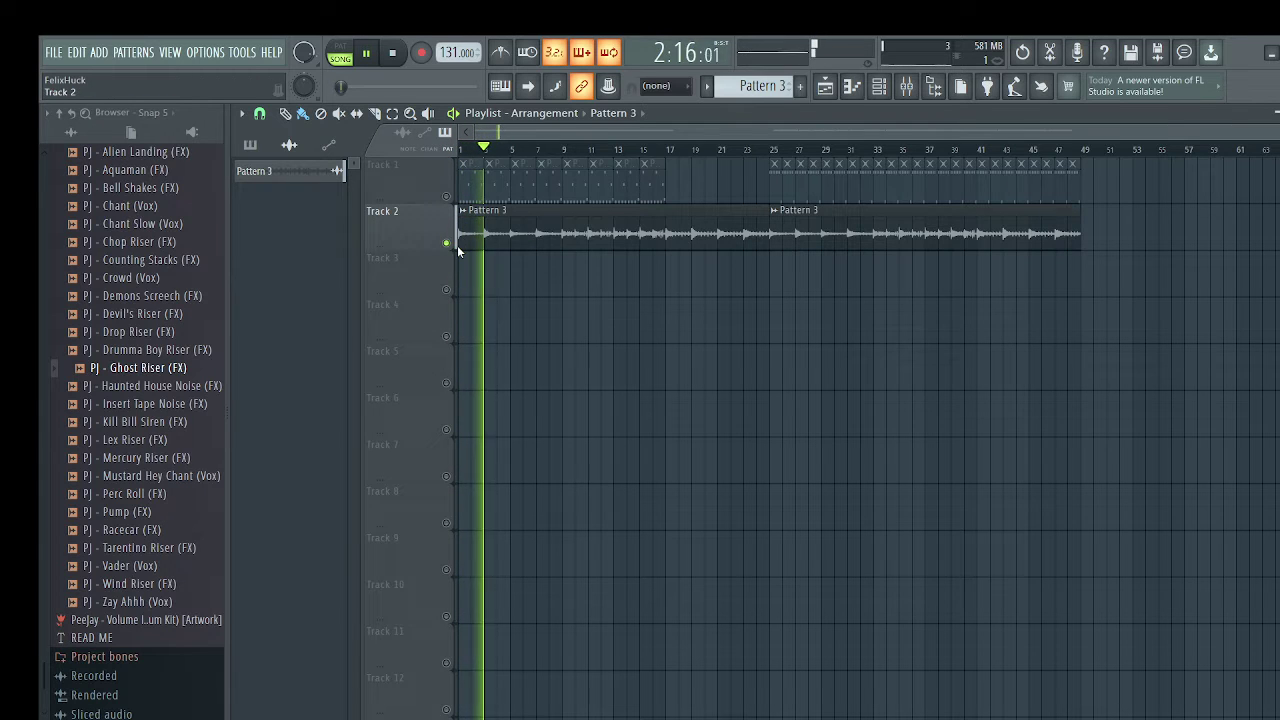
# Open the channel rack, check the Opus #2 instrument, and rename the Opus channel as "Bass Zupfen"
pyautogui.click(879, 86)
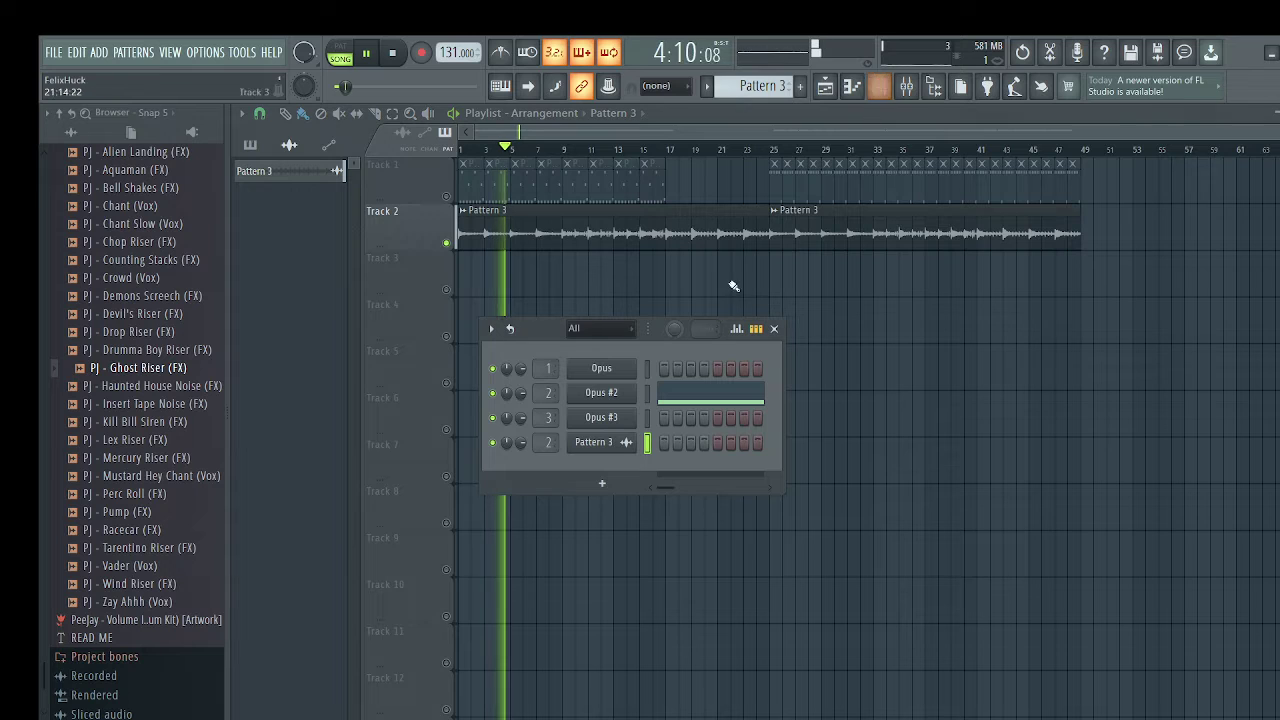
pyautogui.click(612, 394)
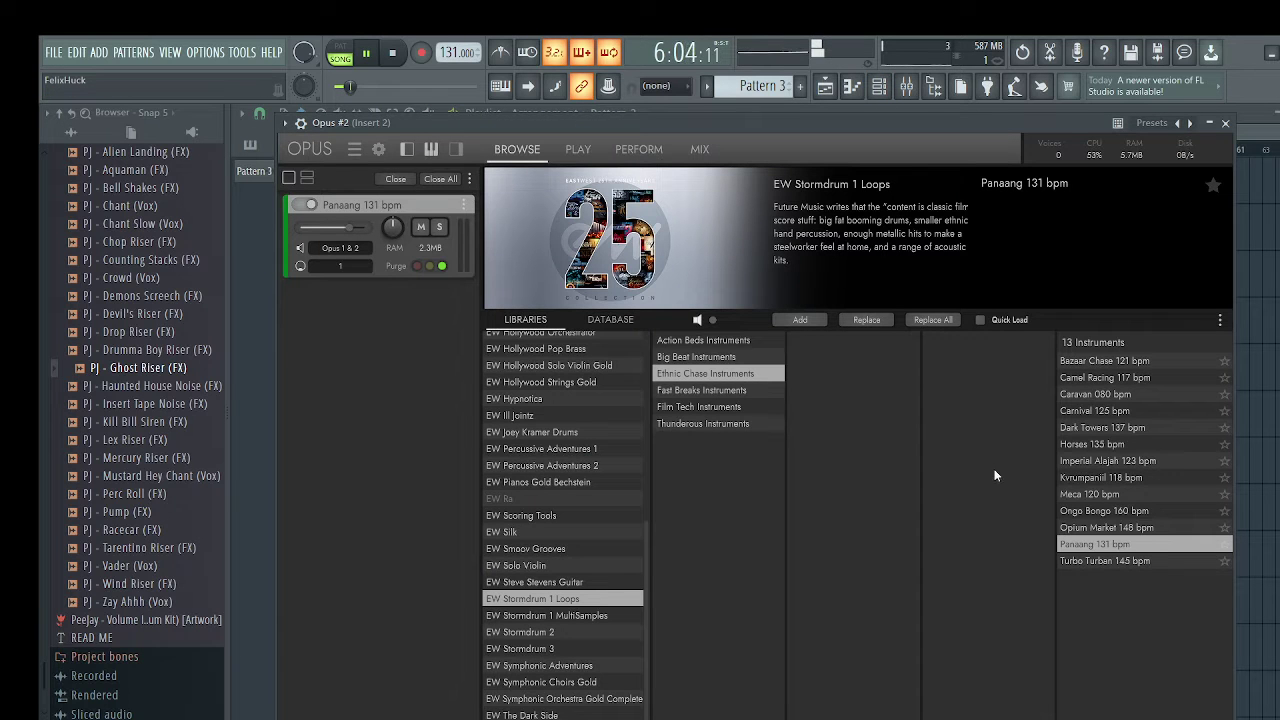
pyautogui.click(1225, 123)
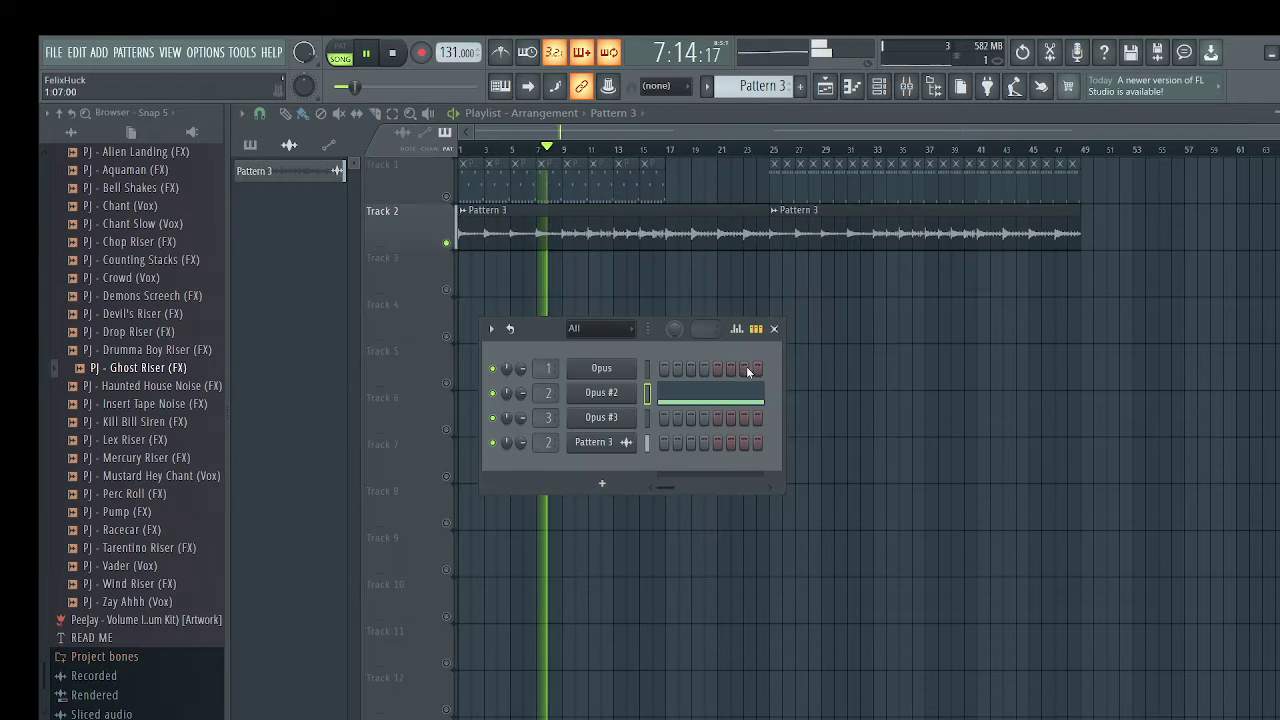
pyautogui.click(606, 369)
pyautogui.click(1208, 114)
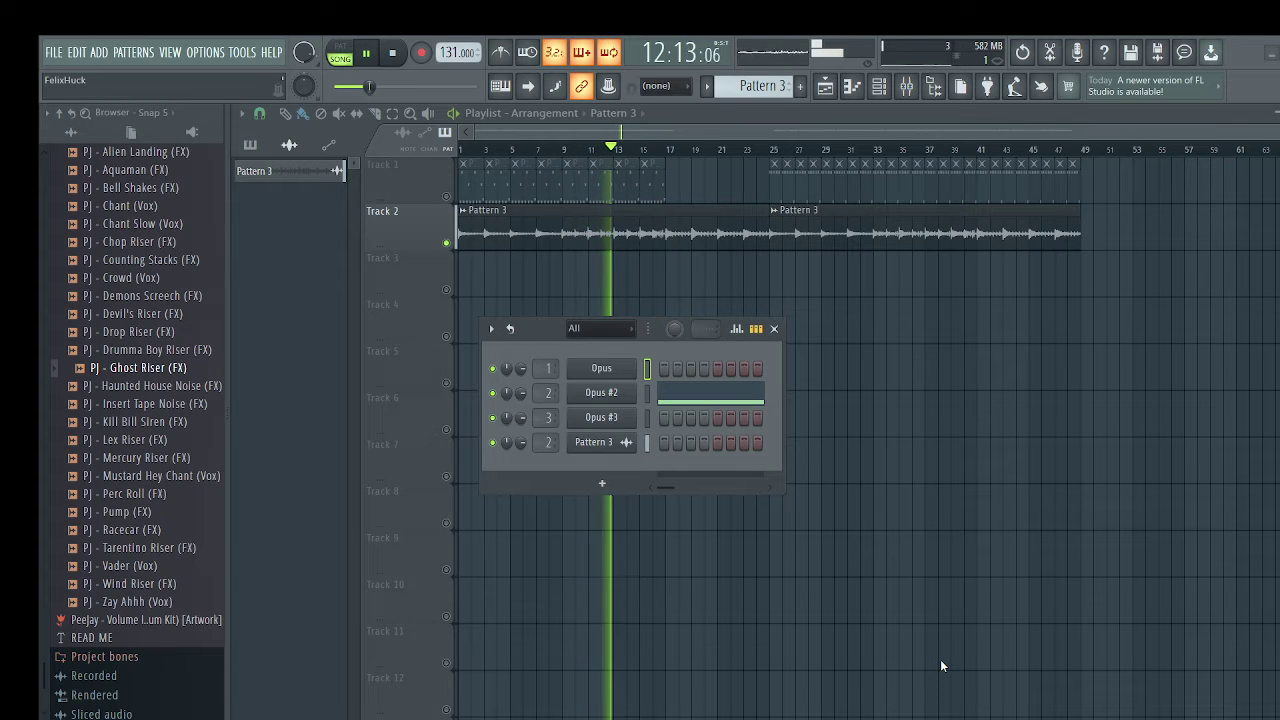
pyautogui.write('Bass Zupfen')
pyautogui.press('Return')
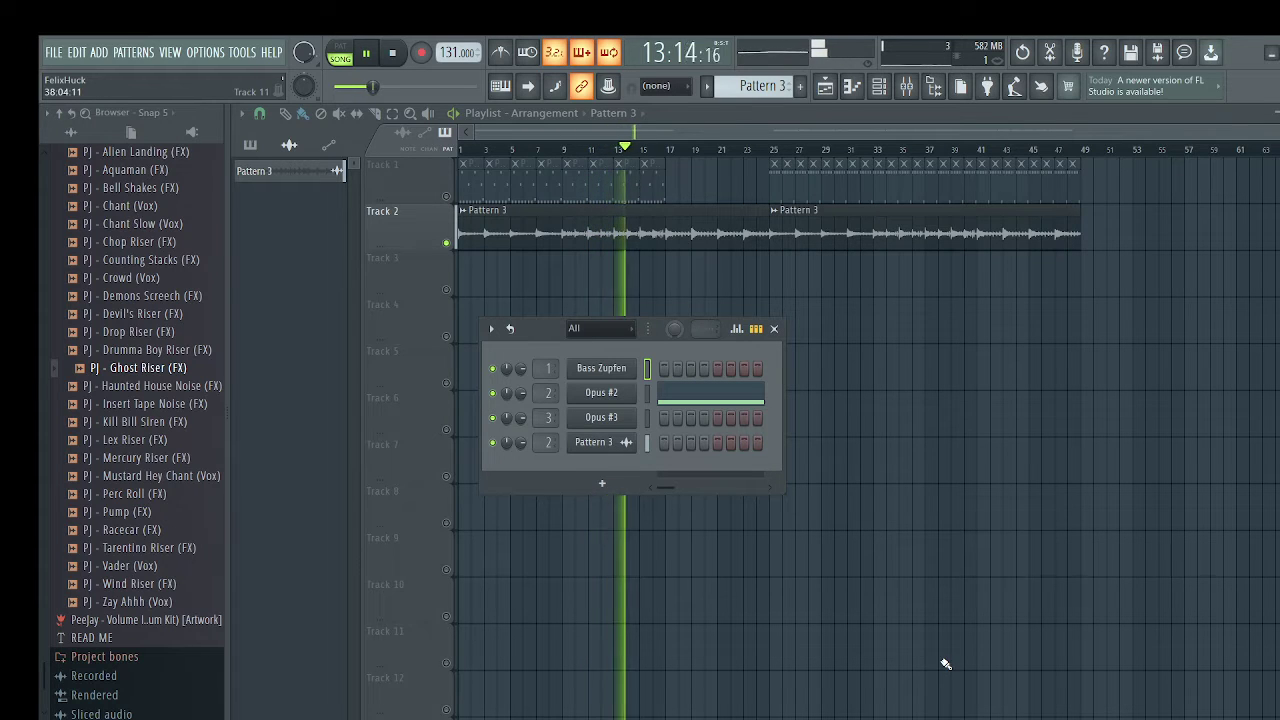
# Check the patch loaded in the Opus #2 channel and rename the channel as "Panaang"
pyautogui.click(612, 394)
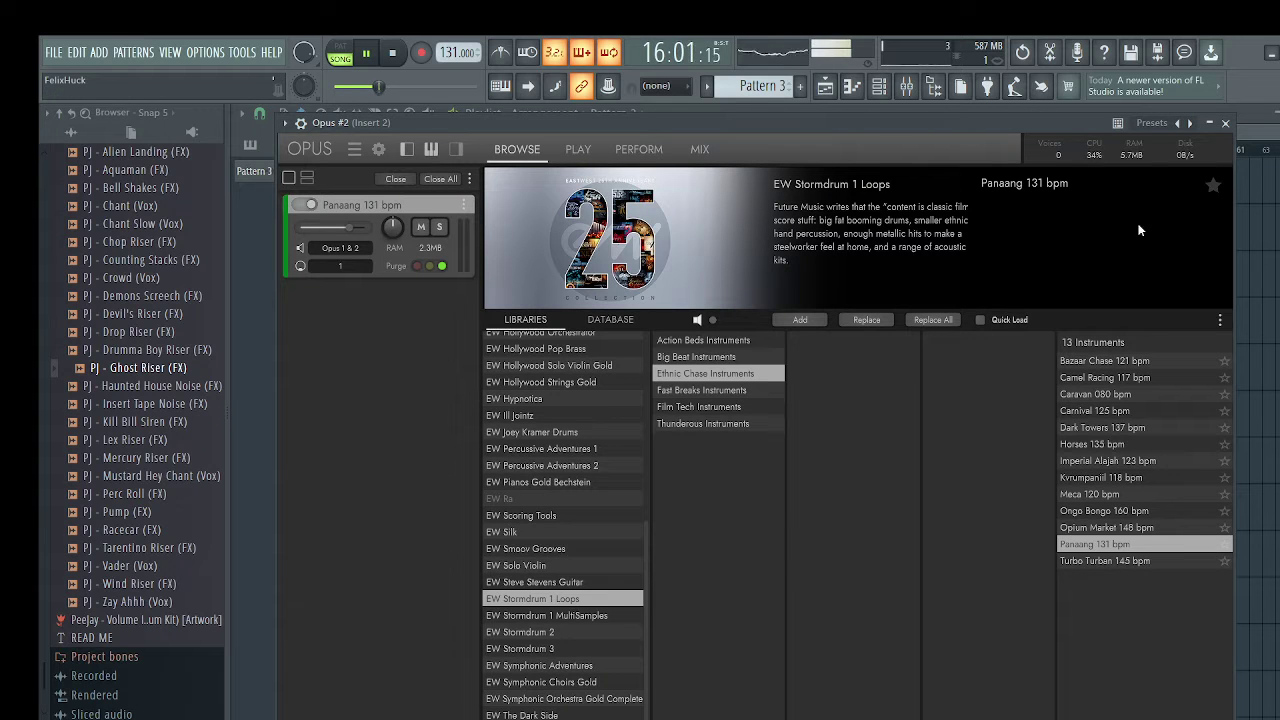
pyautogui.click(1225, 124)
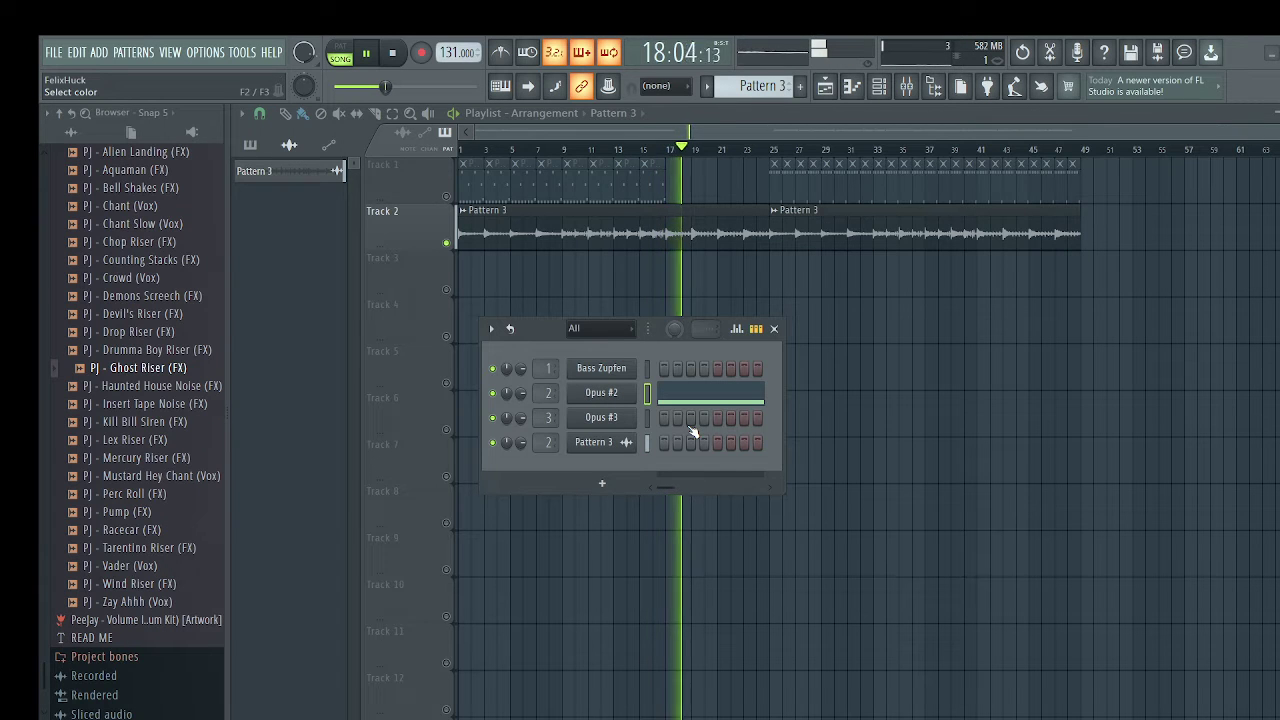
pyautogui.press('Return')
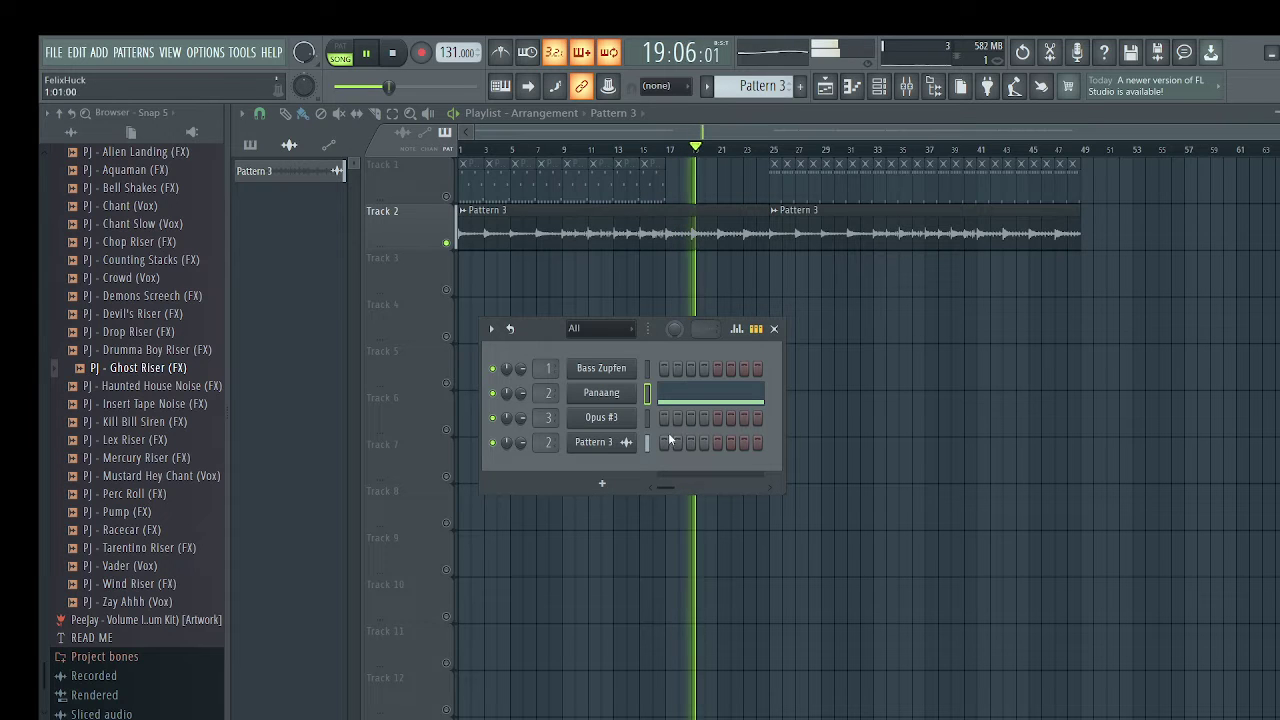
# Check the patch in the Opus #3 channel, and rename the Pattern 3 audio channel as "drum loop"
pyautogui.click(618, 424)
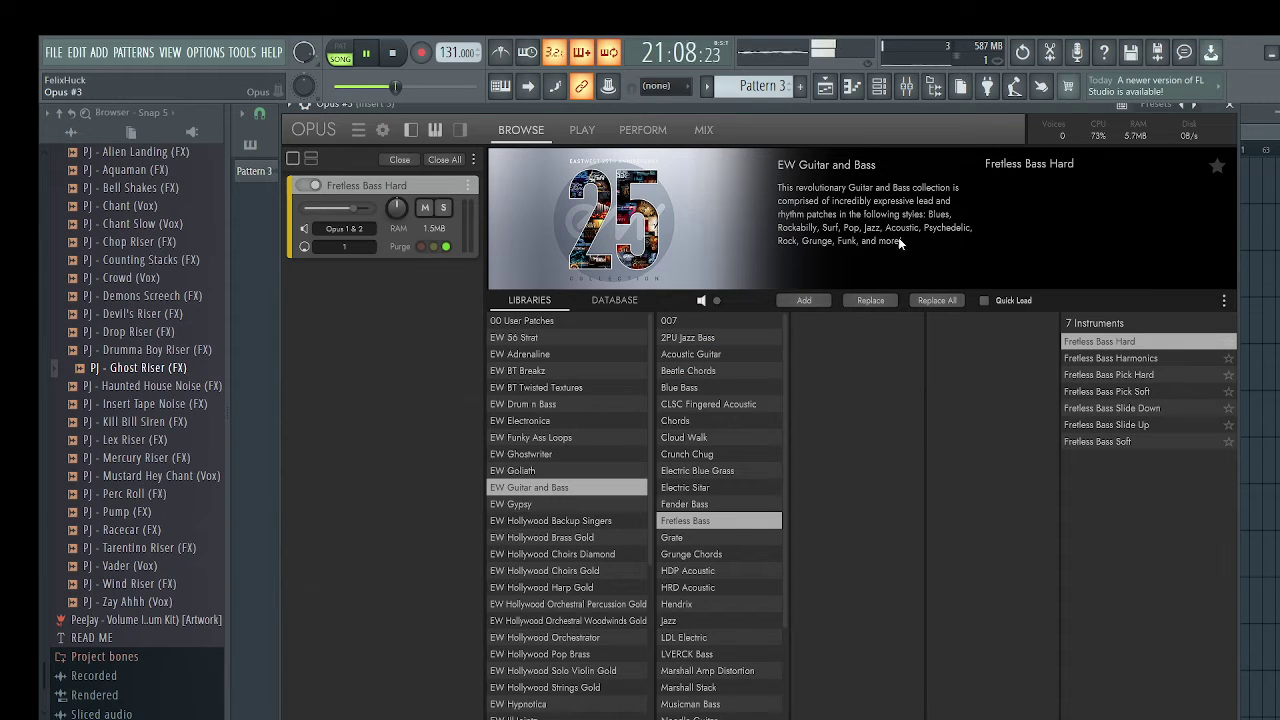
pyautogui.click(1233, 107)
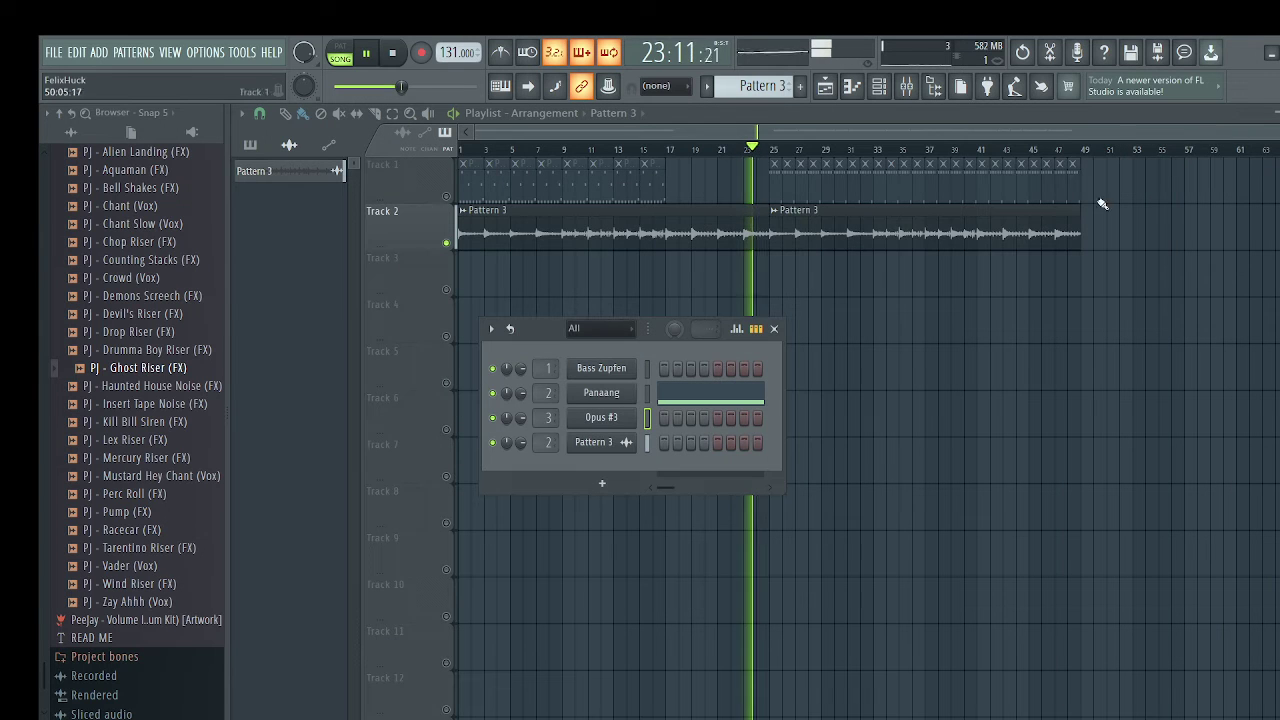
pyautogui.click(605, 443)
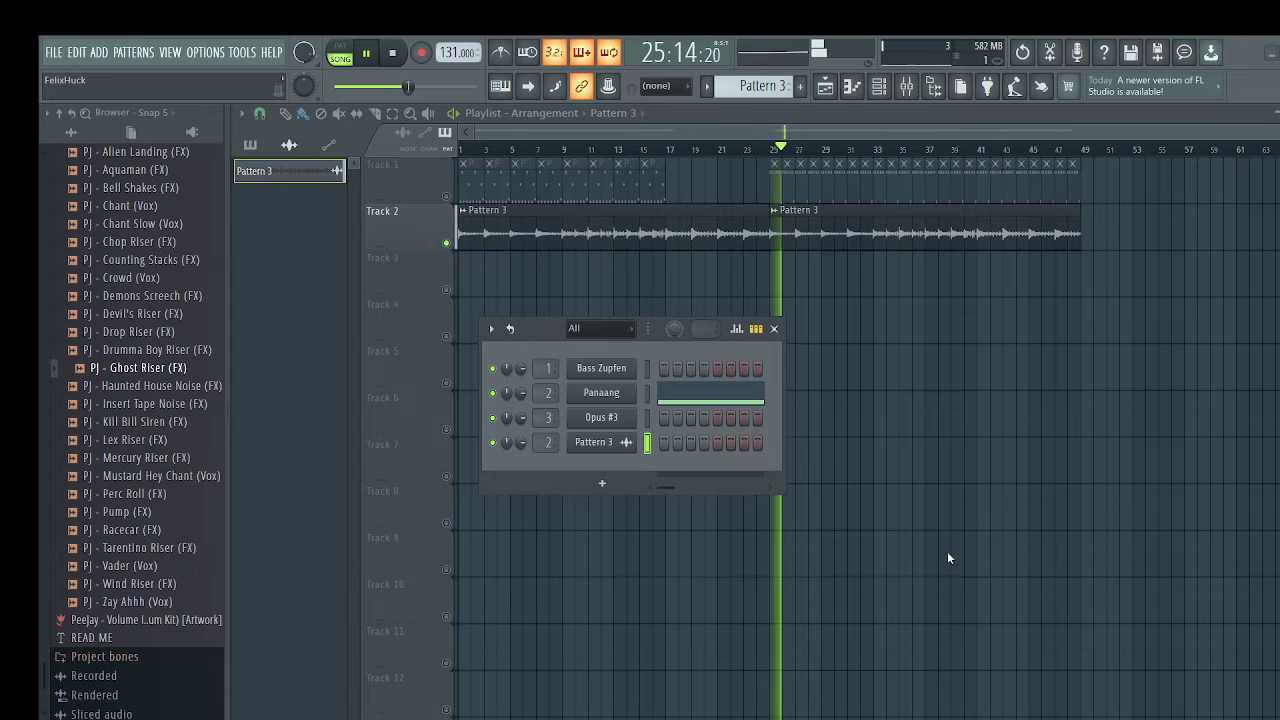
pyautogui.write('drum loop')
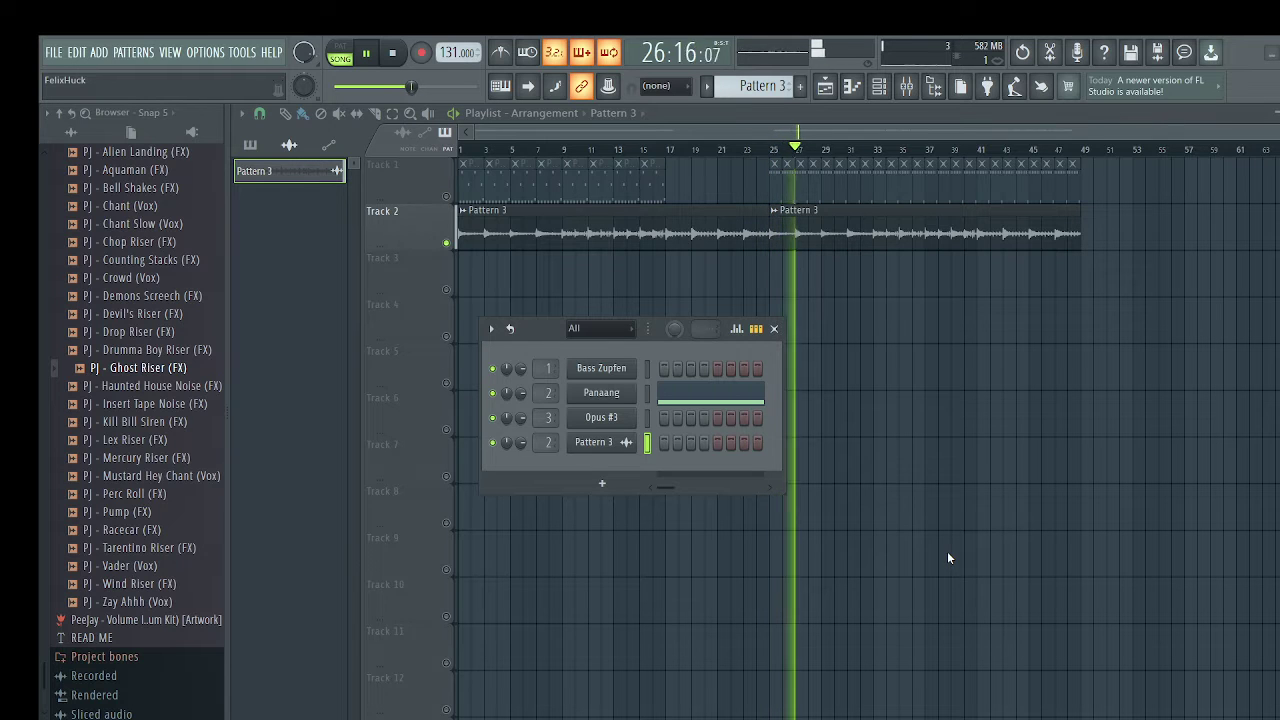
pyautogui.press('Return')
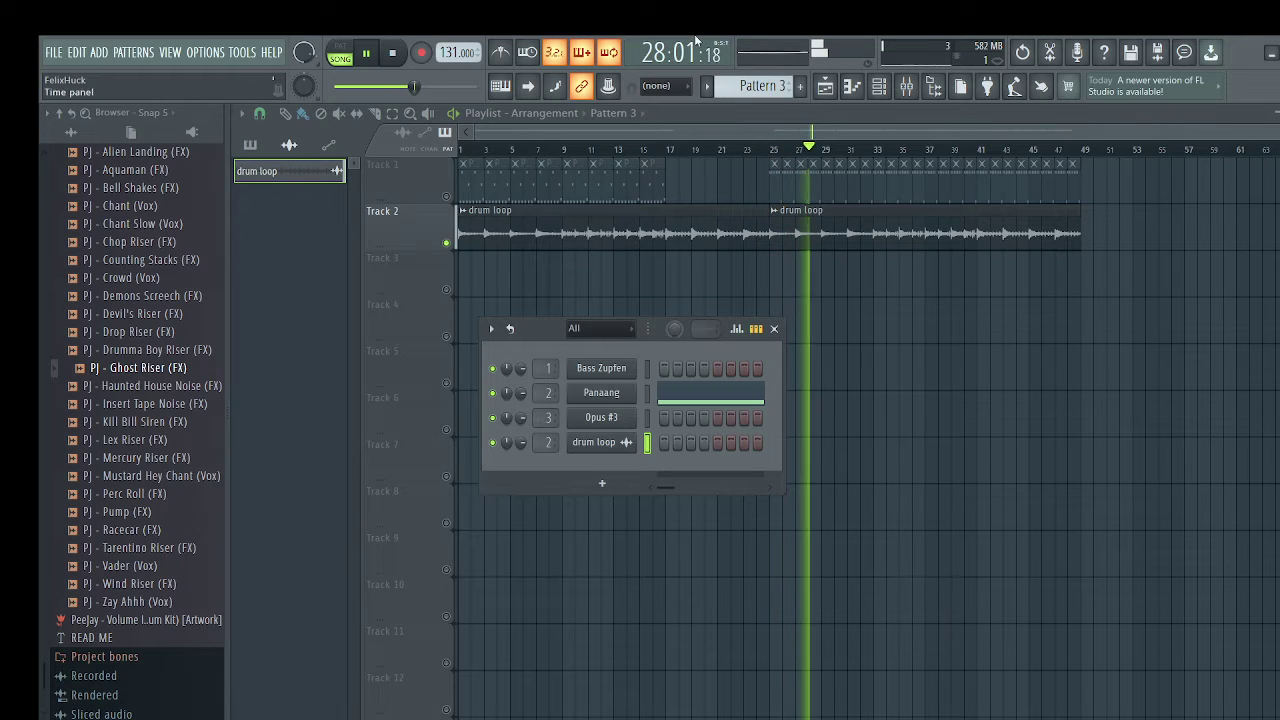
# Turn all playlist tracks back on and restart playback from the beginning
pyautogui.click(421, 230)
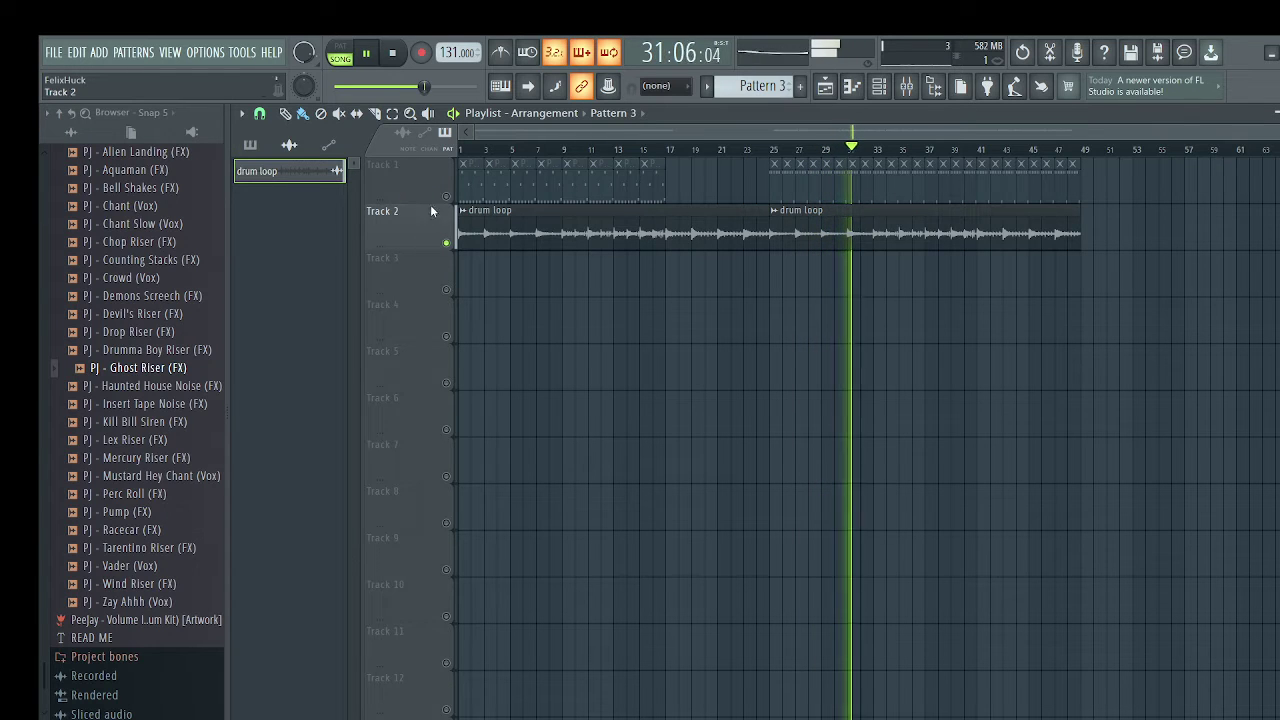
pyautogui.click(446, 196)
pyautogui.click(446, 243)
pyautogui.click(447, 197)
pyautogui.click(447, 197)
pyautogui.rightClick(447, 197)
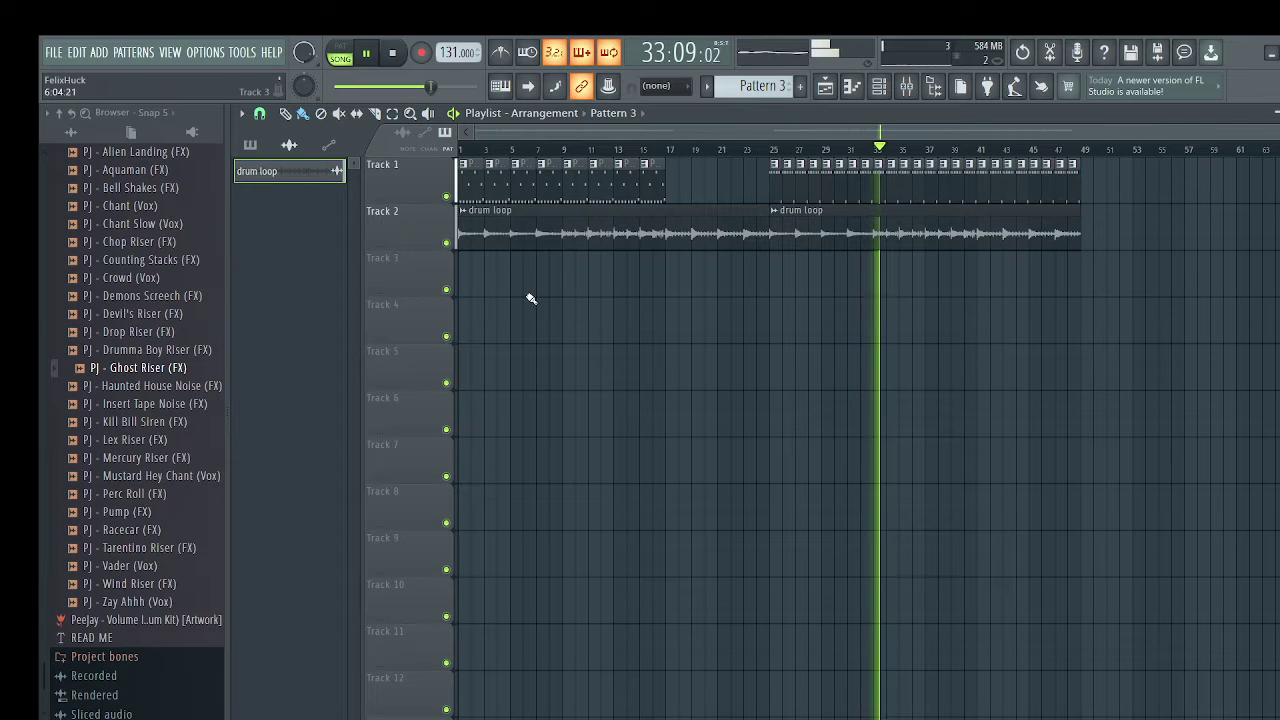
pyautogui.press('space')
pyautogui.press('space')
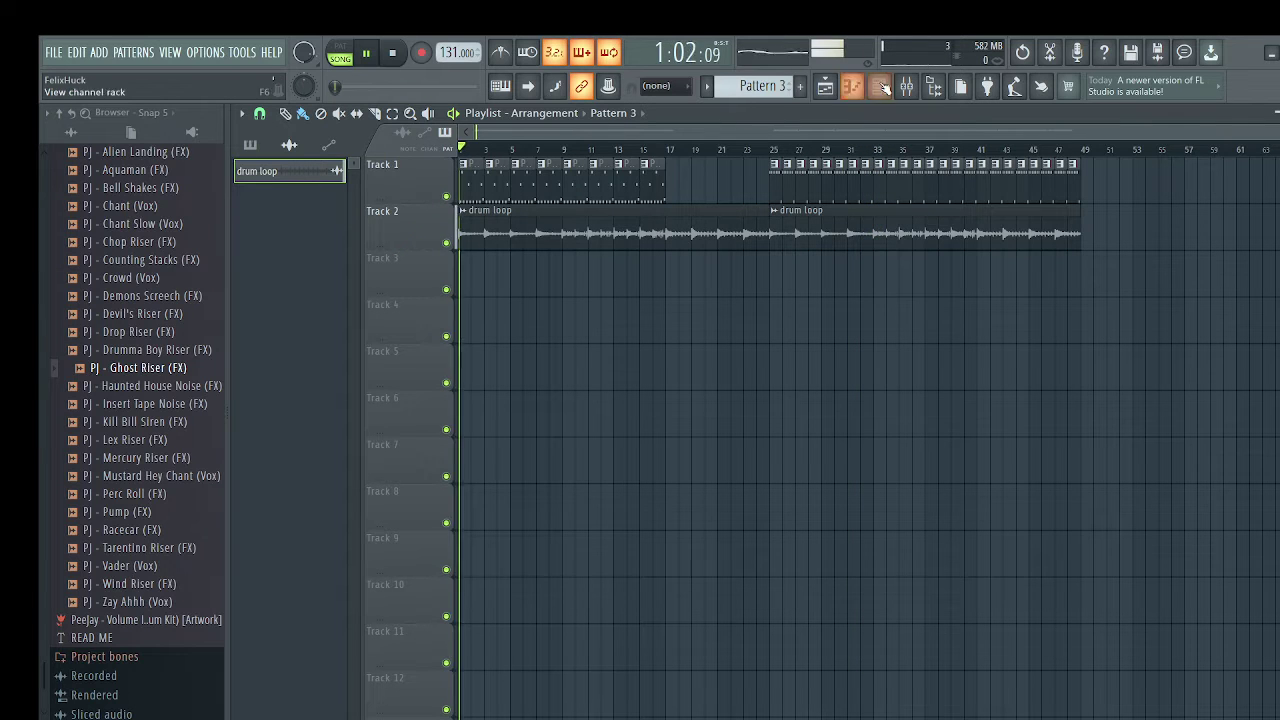
# Add a new Opus instrument channel in the channel rack and stop playback
pyautogui.click(884, 88)
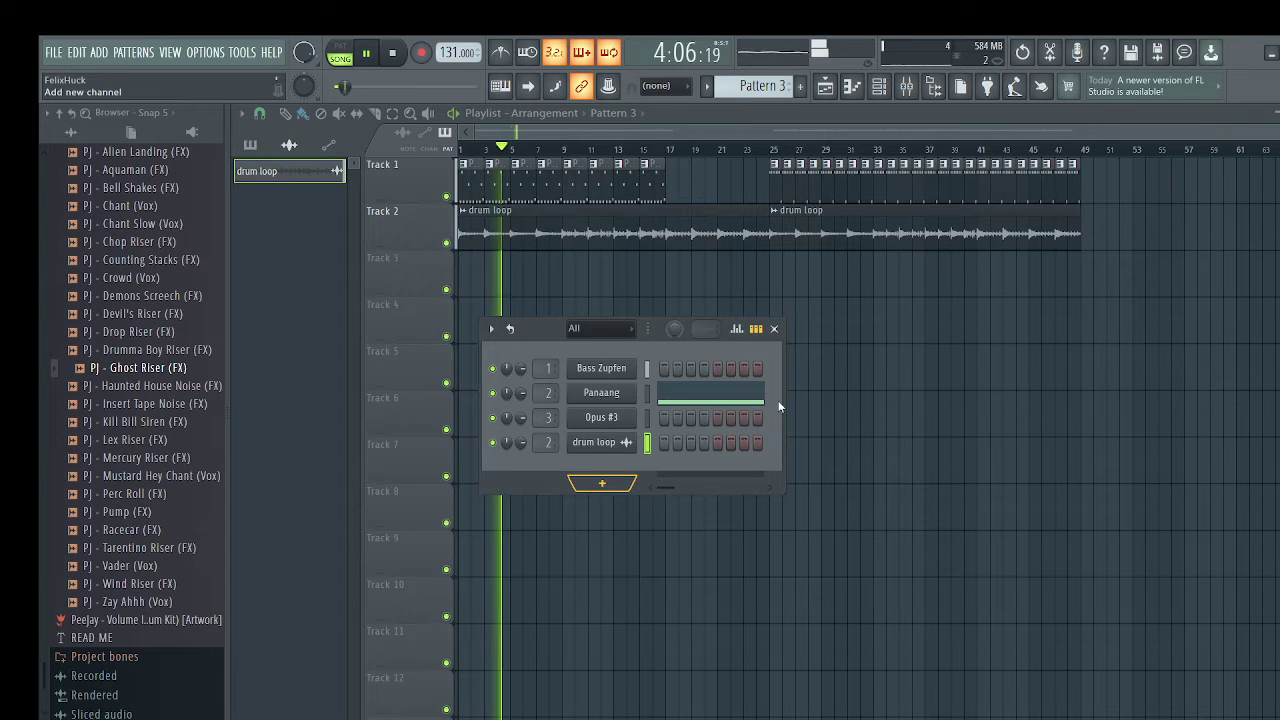
pyautogui.click(601, 417)
pyautogui.moveTo(605, 300); pyautogui.dragTo(566, 111)
pyautogui.press('space')
# Browse the regions of the EW Ra library and open the Didjeridoo Grooves under Americas > Wind
pyautogui.scroll(-6, 643, 510)
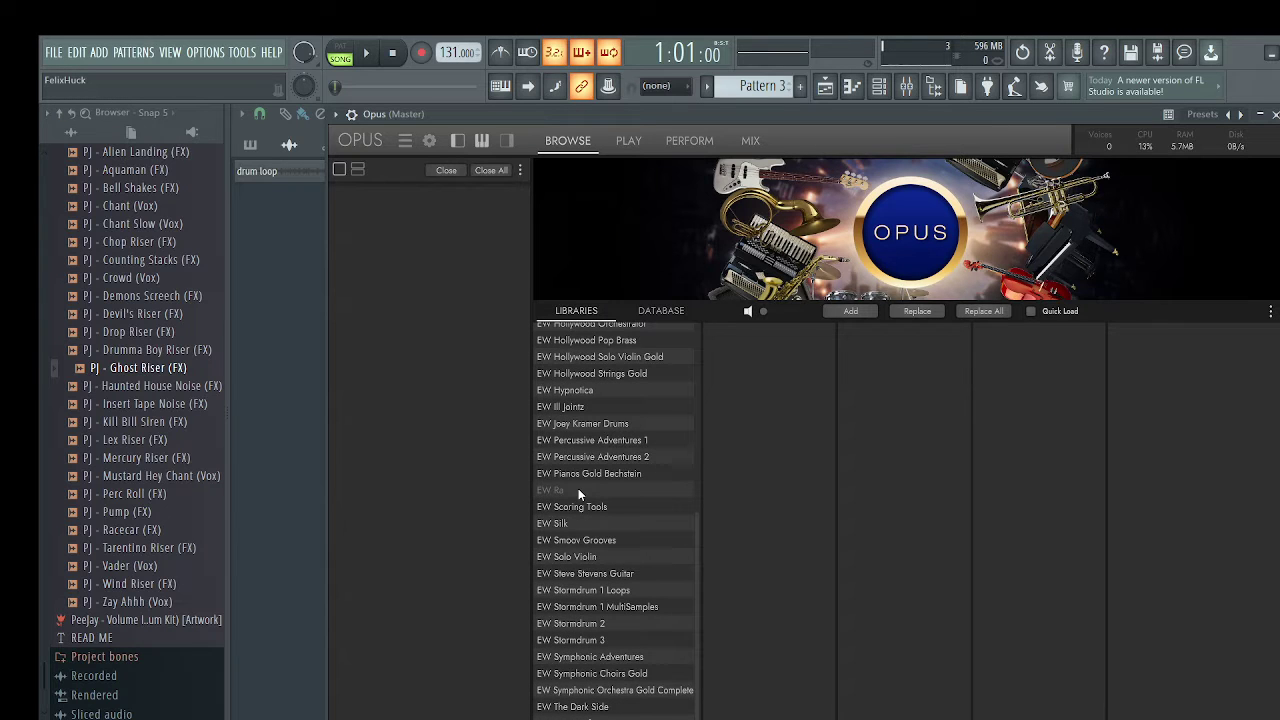
pyautogui.click(578, 489)
pyautogui.click(755, 415)
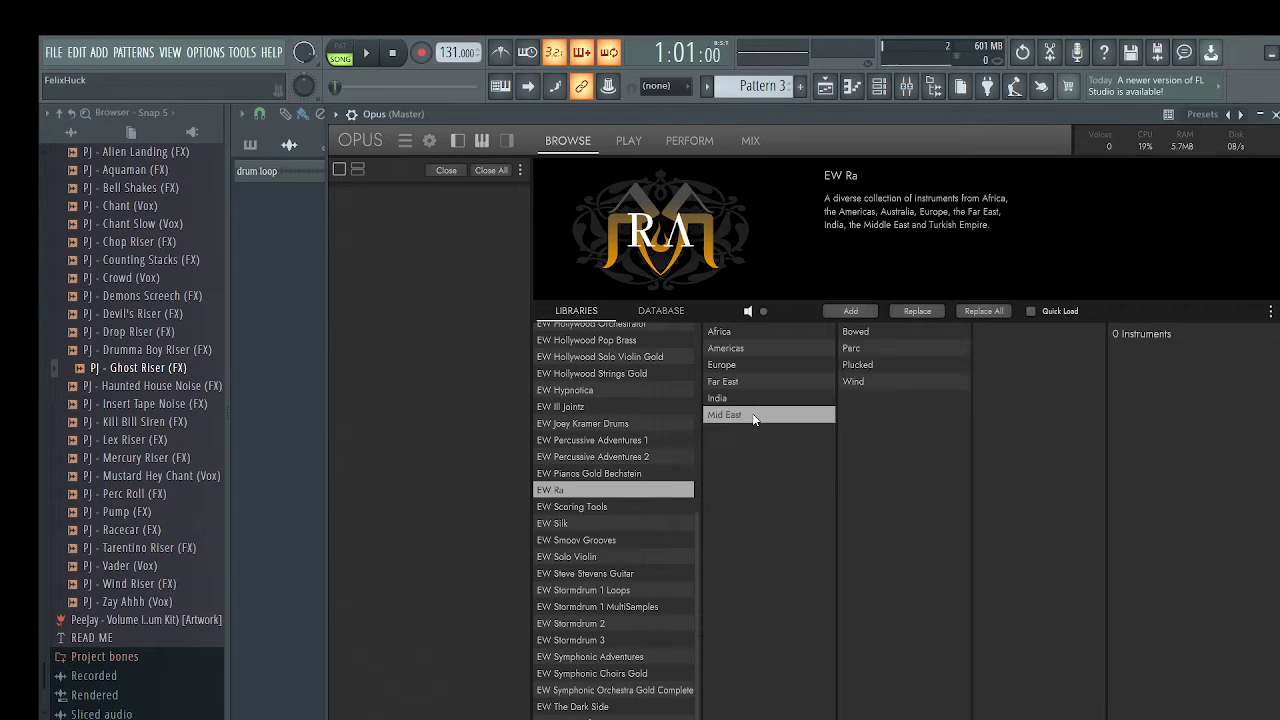
pyautogui.click(901, 383)
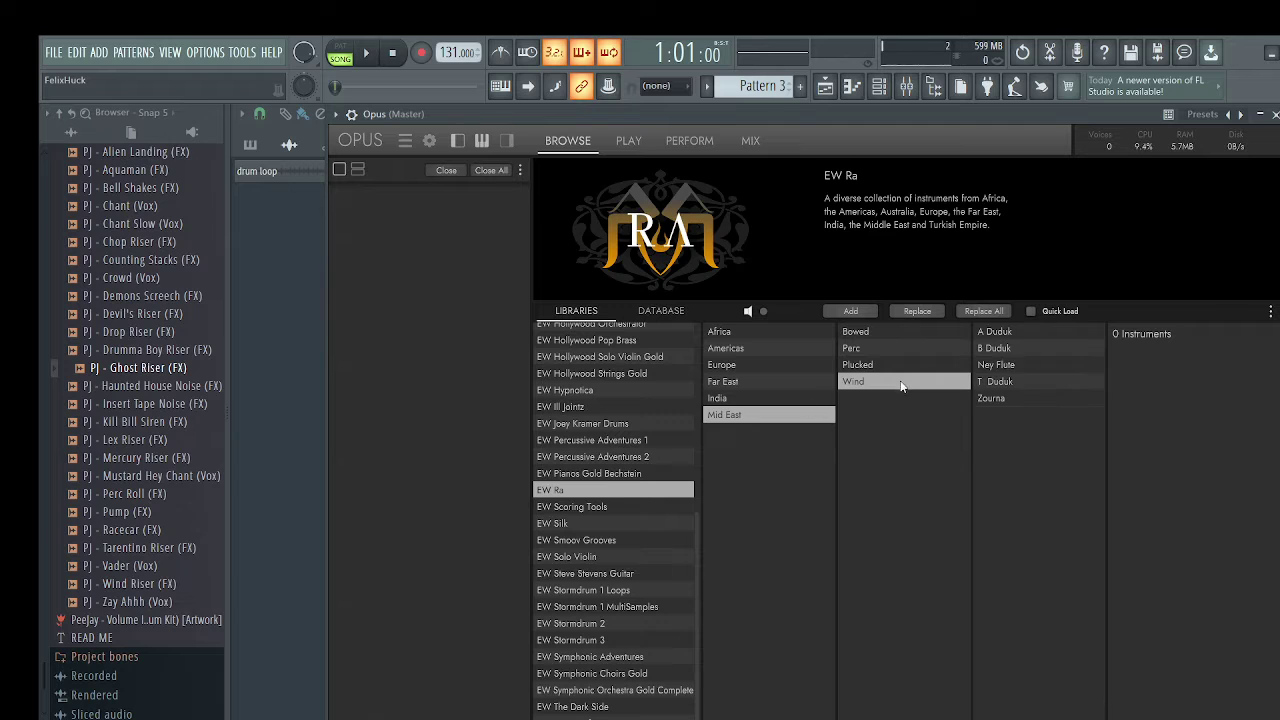
pyautogui.click(783, 399)
pyautogui.click(799, 379)
pyautogui.click(801, 333)
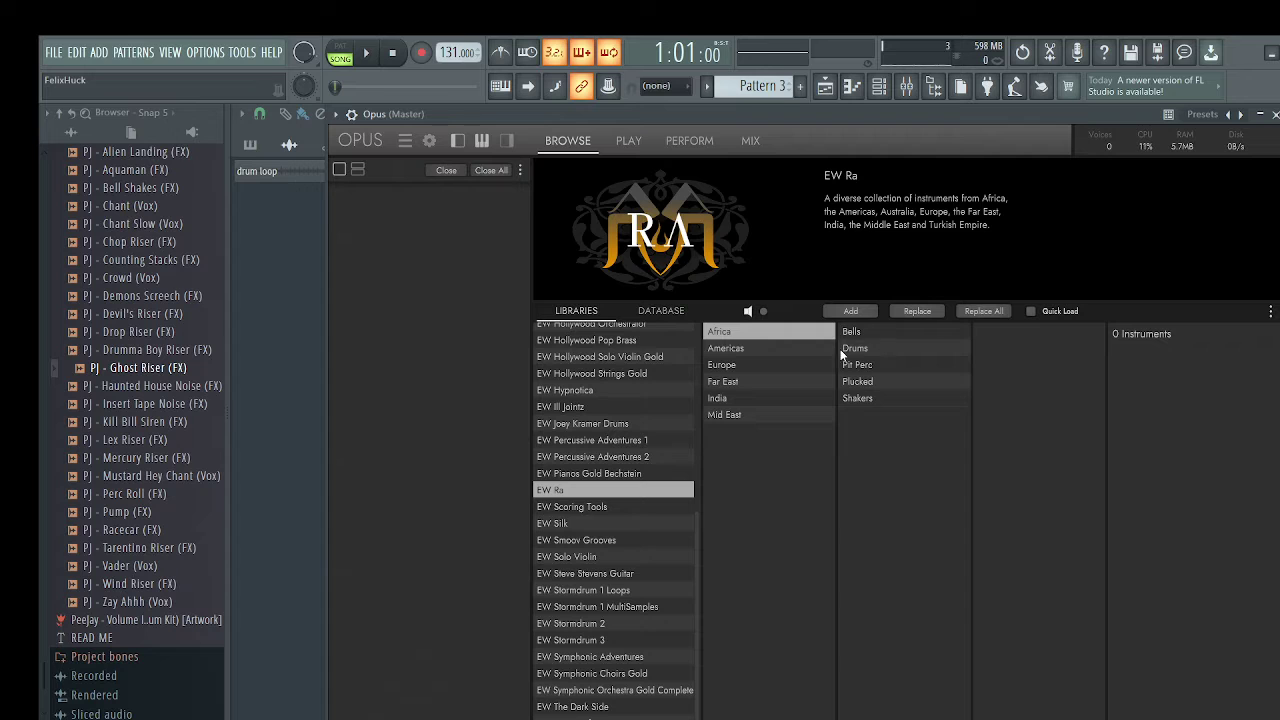
pyautogui.click(785, 349)
pyautogui.click(862, 365)
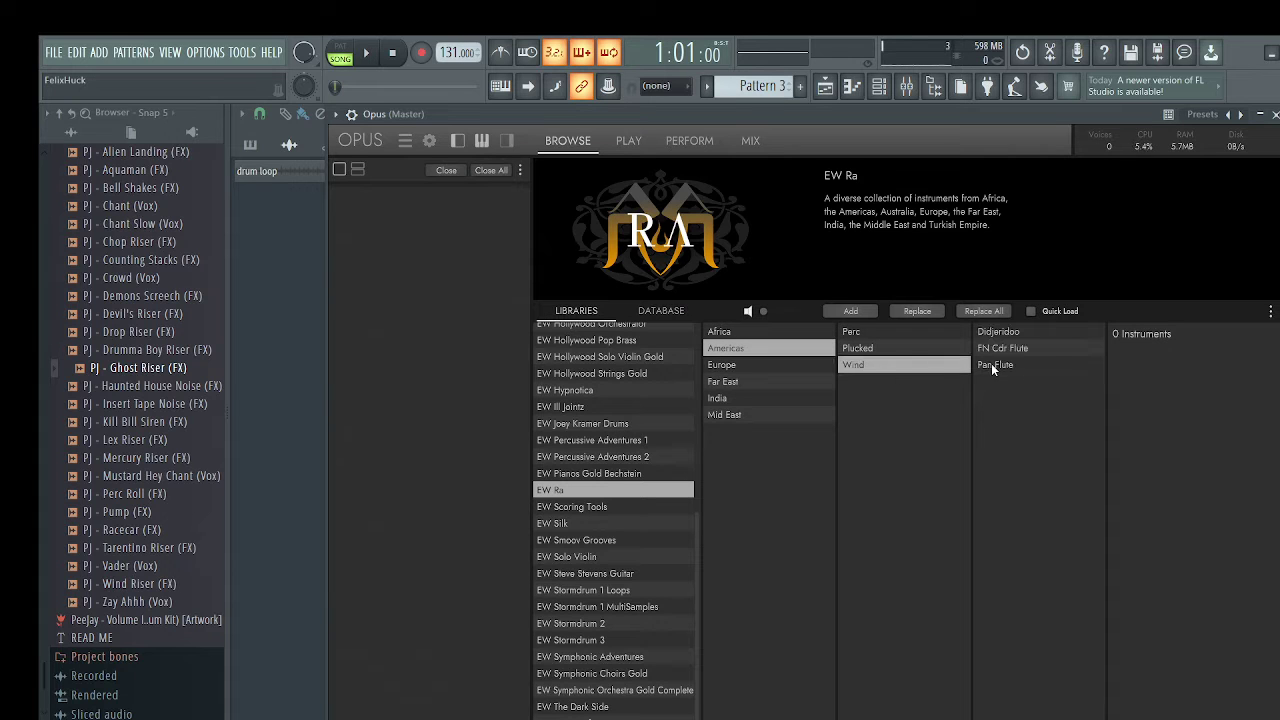
pyautogui.click(1035, 333)
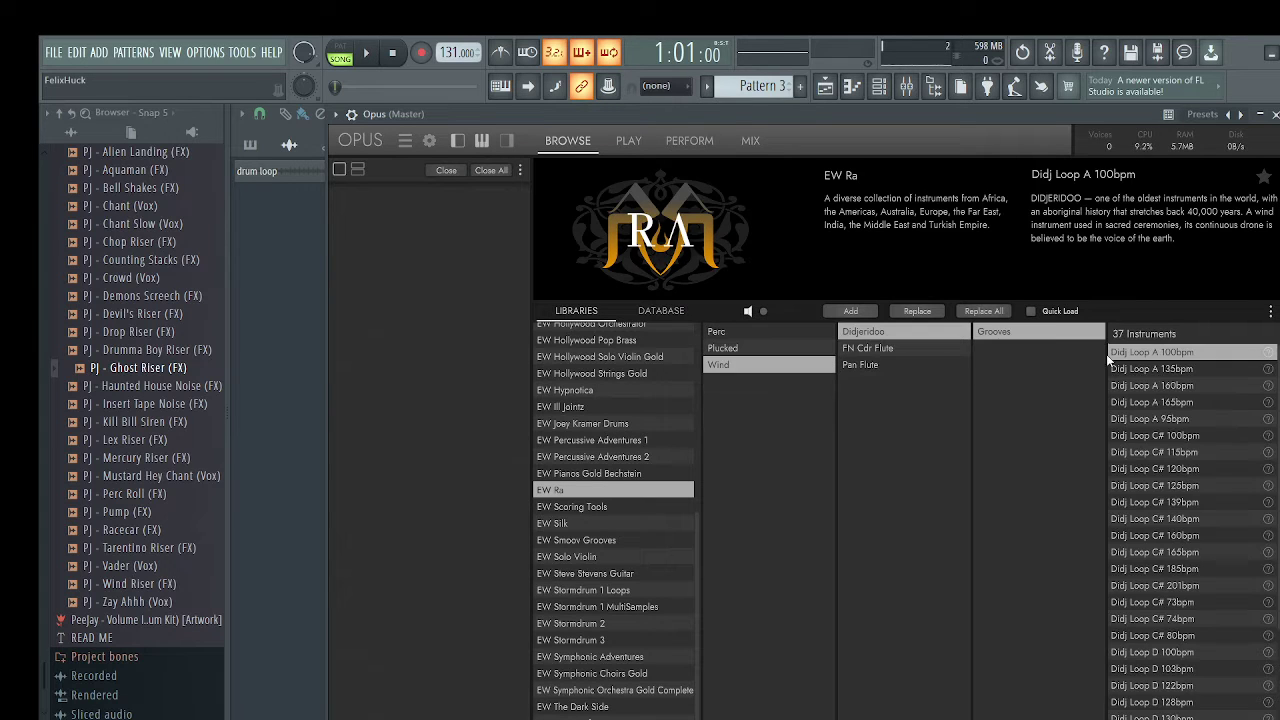
# Audition the Didjeridoo groove loops in A and C# at various tempos
pyautogui.click(1136, 369)
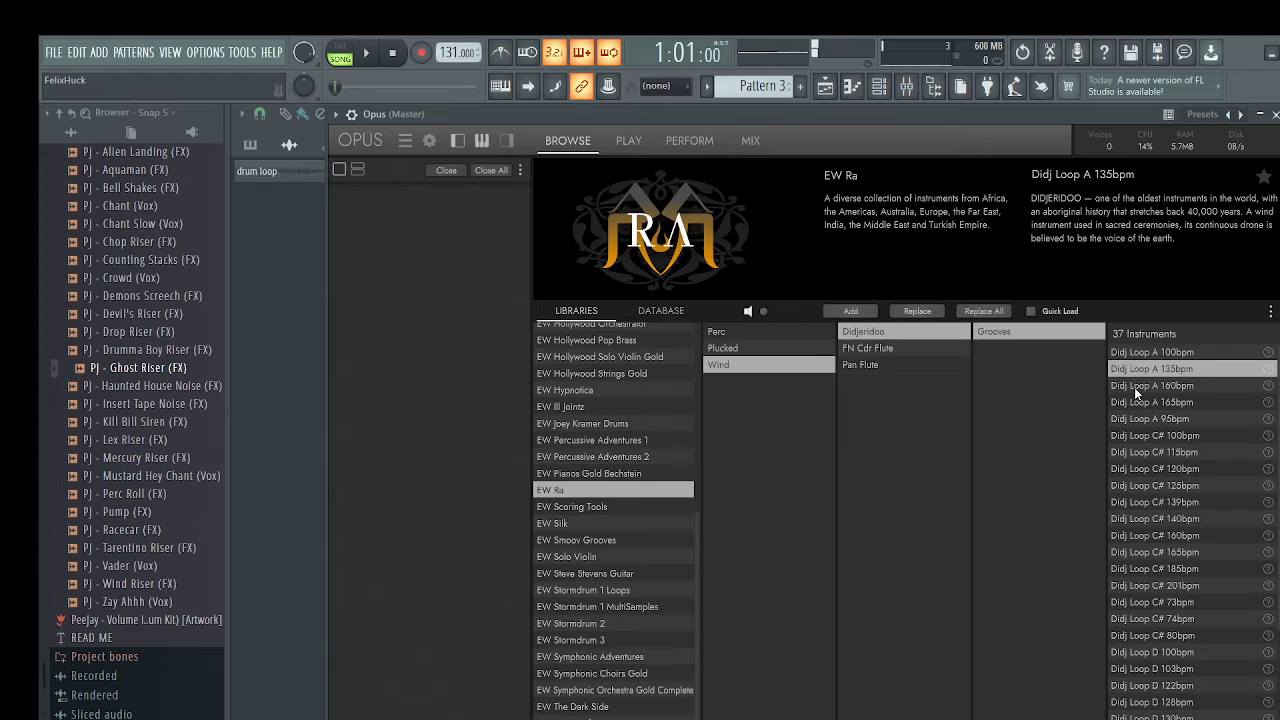
pyautogui.click(1135, 386)
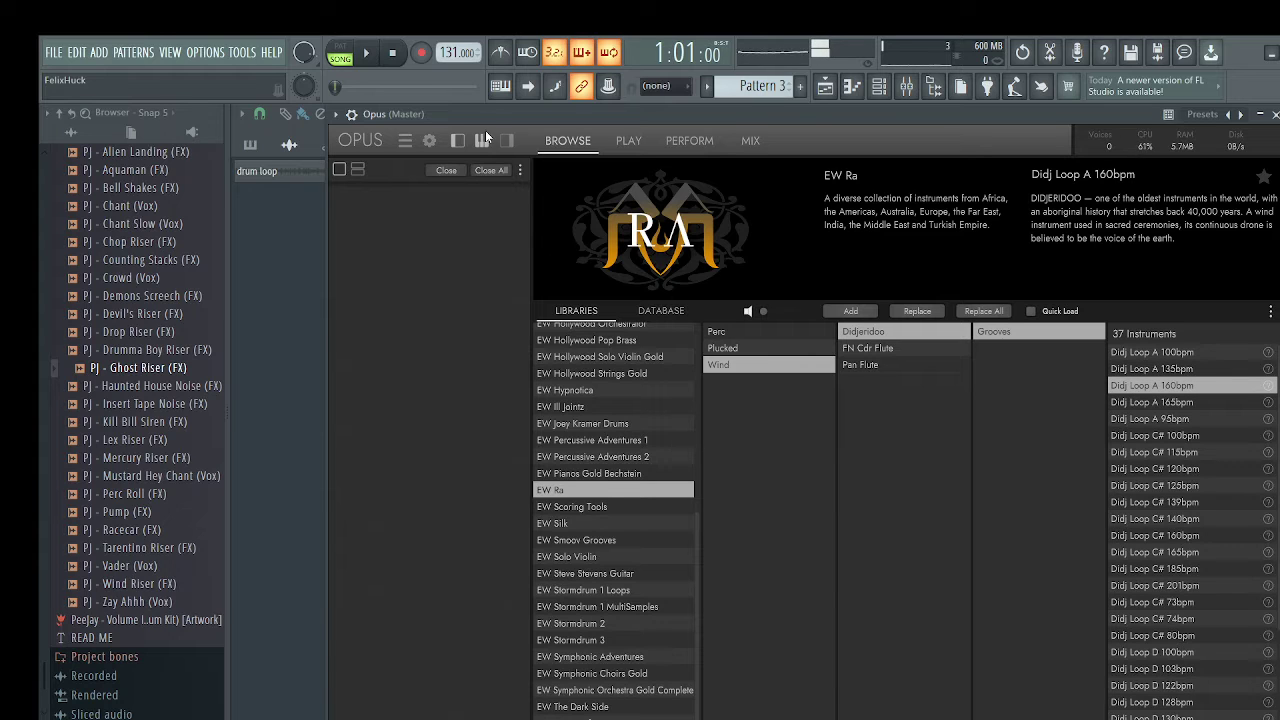
pyautogui.click(1151, 403)
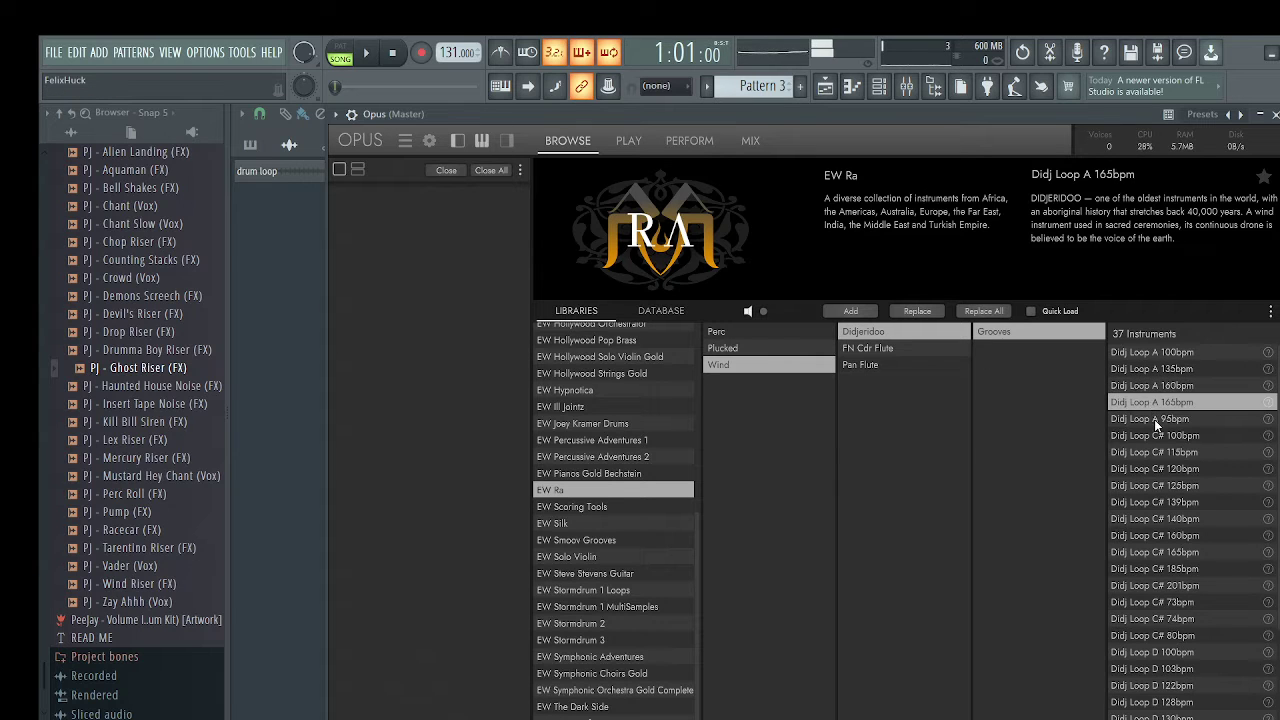
pyautogui.click(1155, 421)
pyautogui.click(1153, 438)
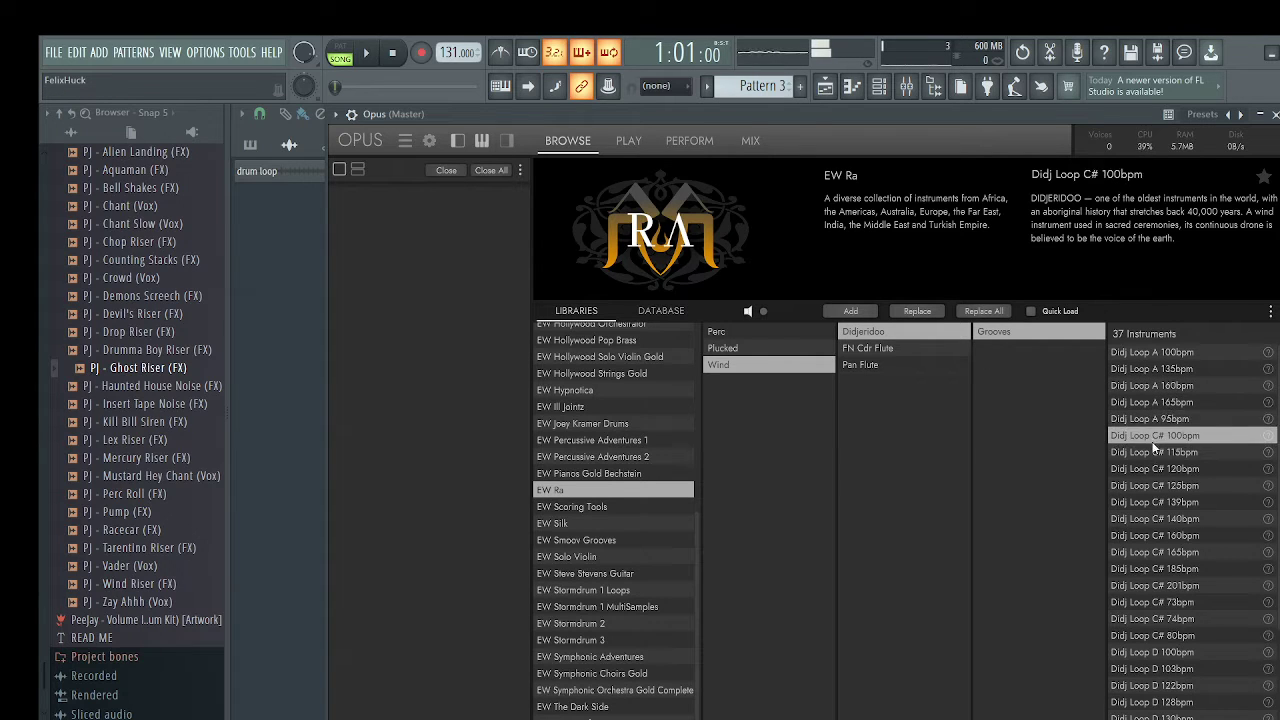
pyautogui.click(1153, 450)
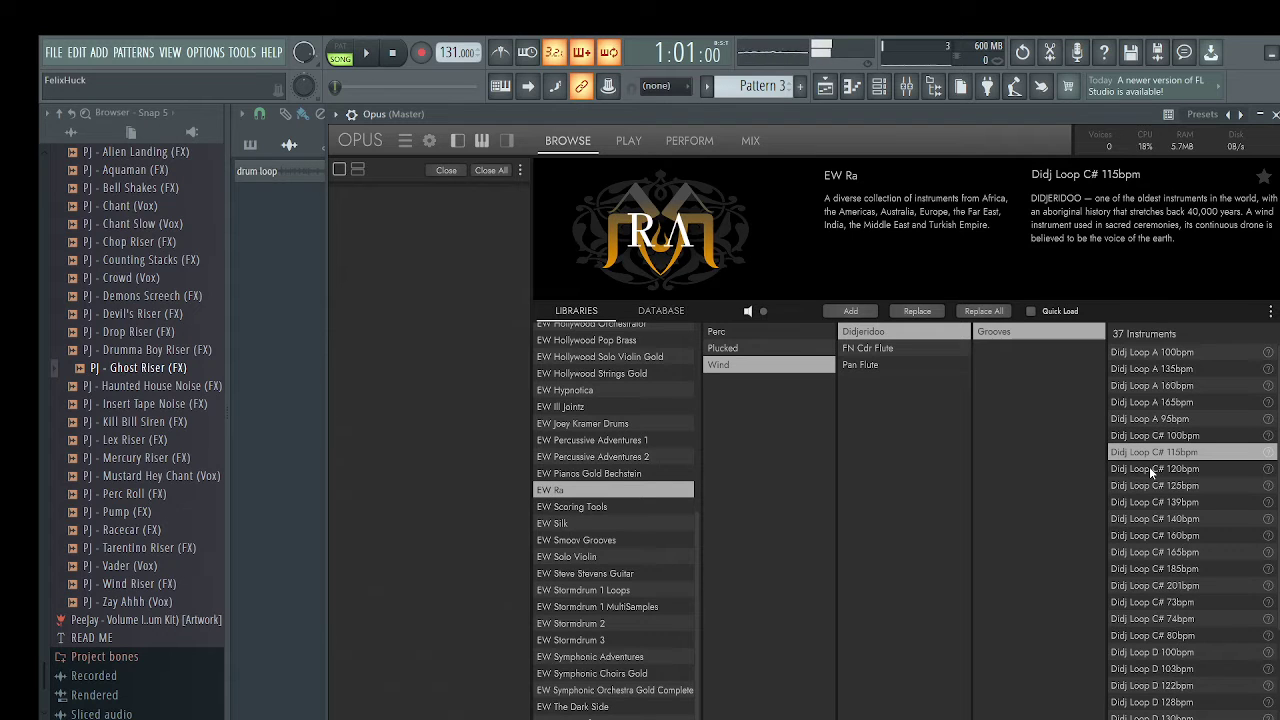
pyautogui.click(1148, 469)
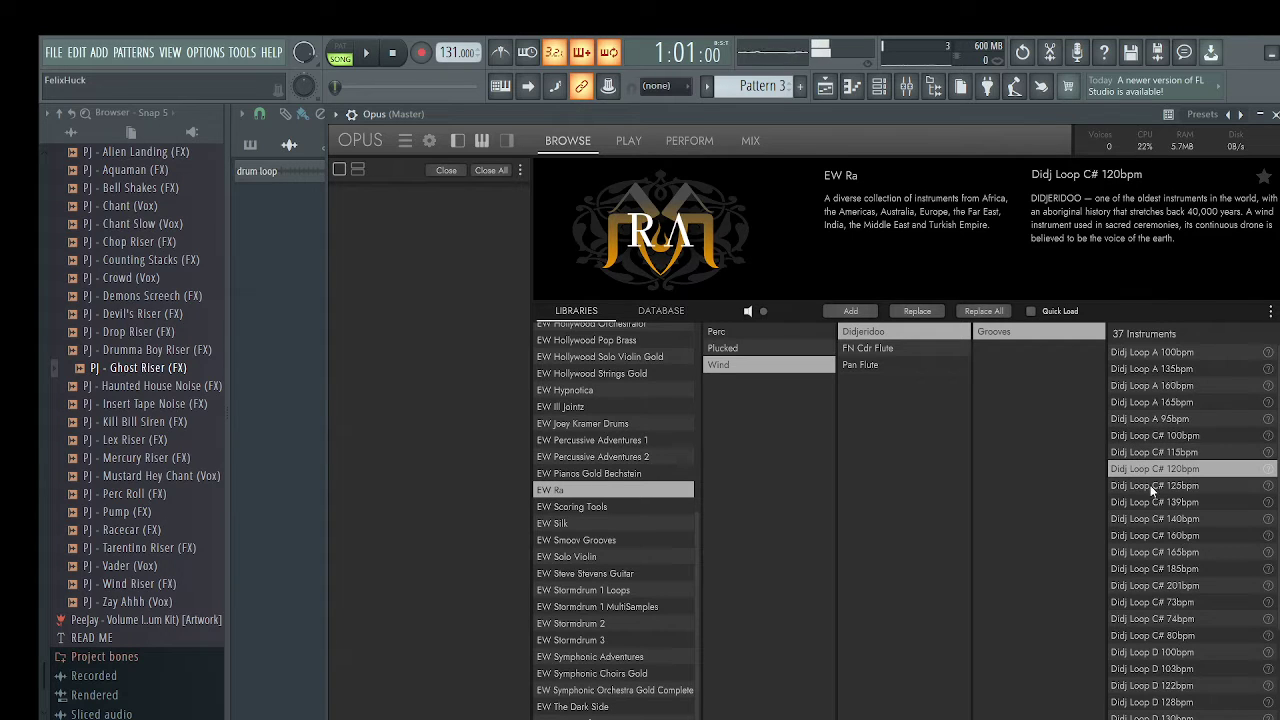
pyautogui.click(1141, 520)
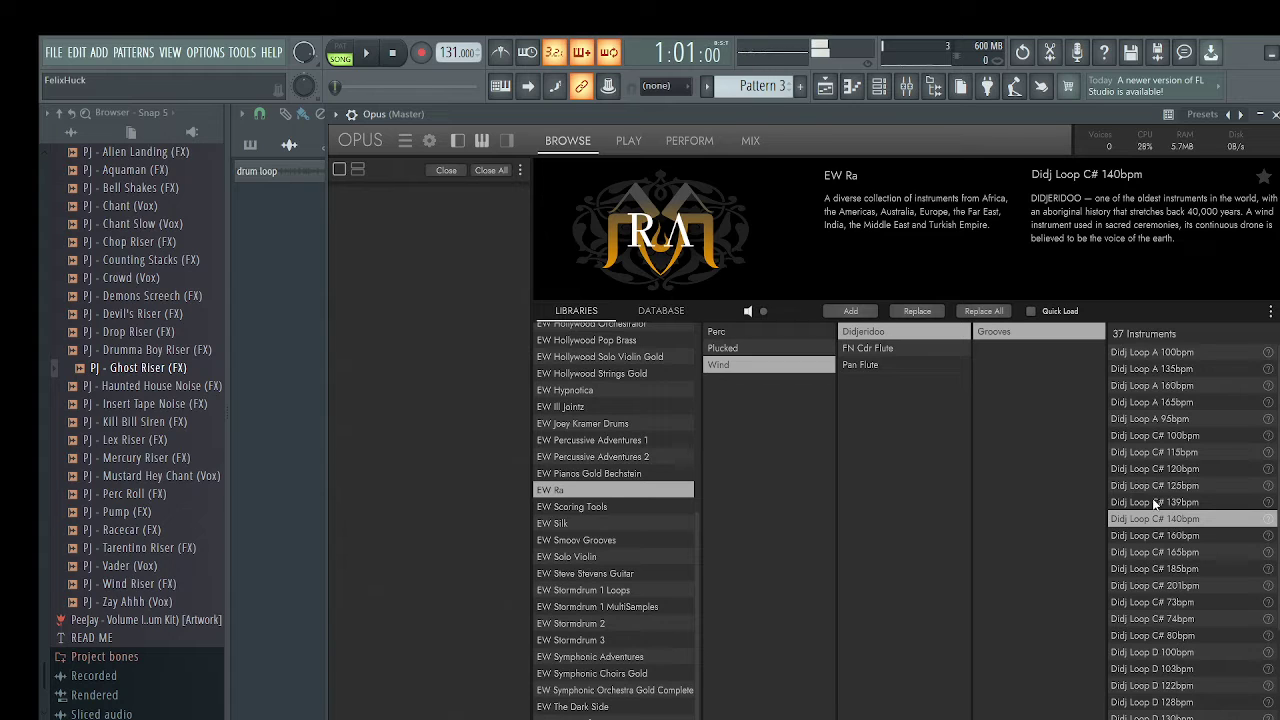
pyautogui.click(1177, 503)
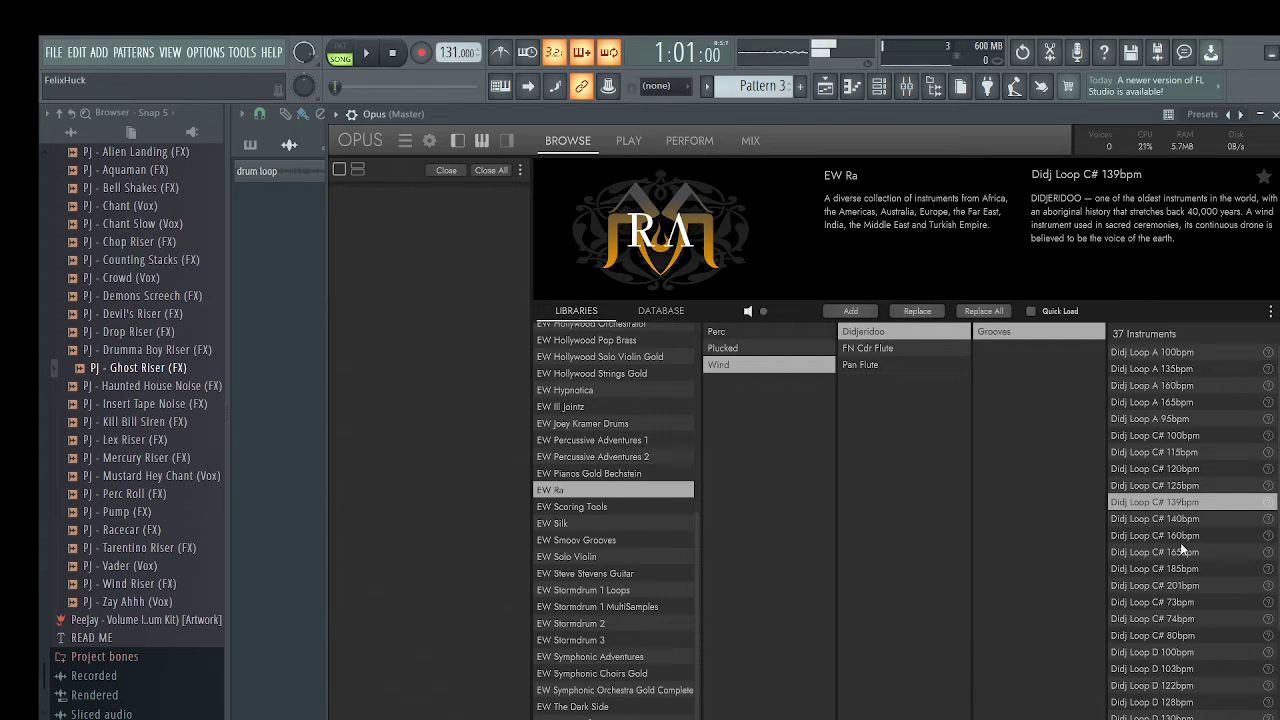
pyautogui.click(1183, 620)
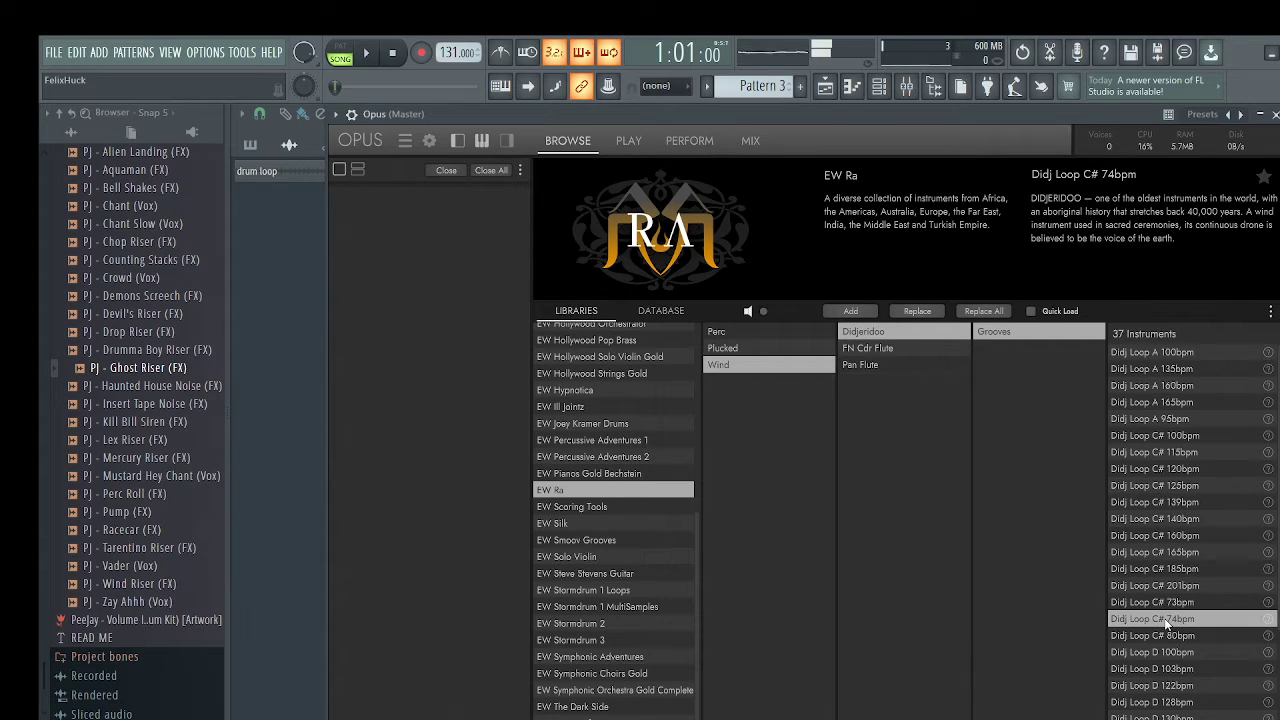
# Audition the Didjeridoo groove loops in D and F#, including D 77bpm, F# 115 6-4 and F# 130bpm
pyautogui.click(1166, 652)
pyautogui.scroll(-4, 1201, 620)
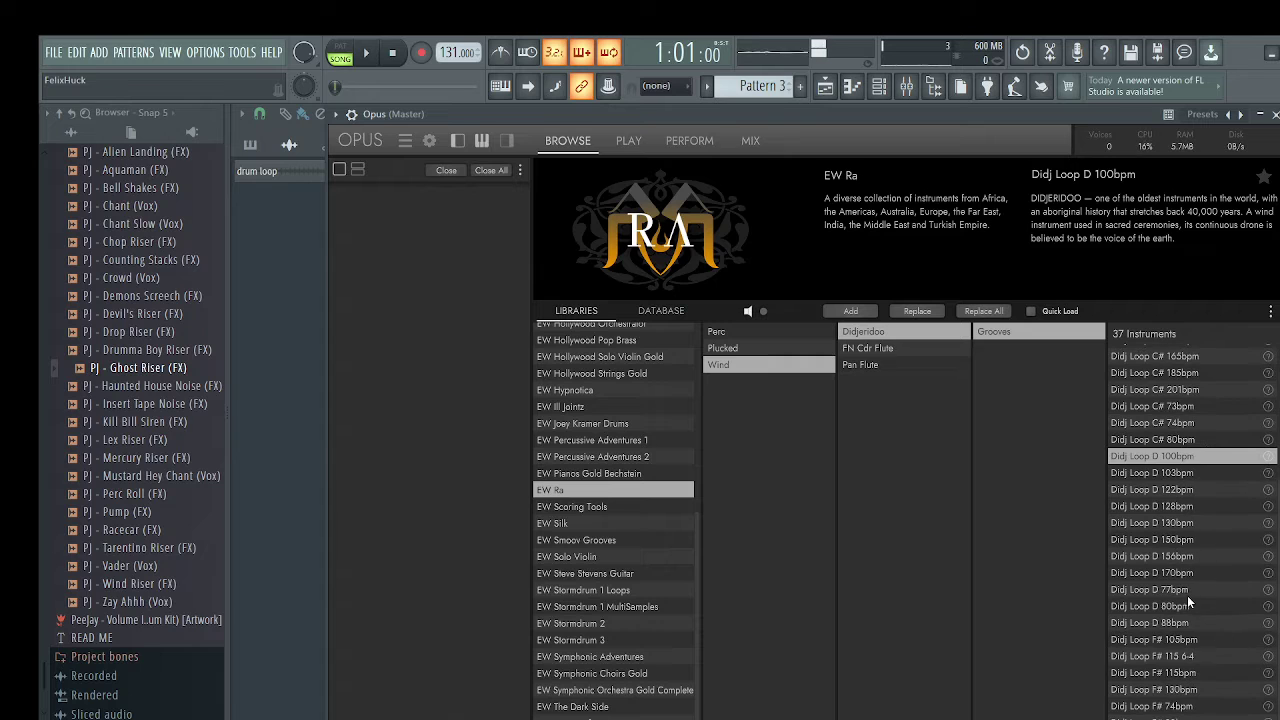
pyautogui.click(1187, 594)
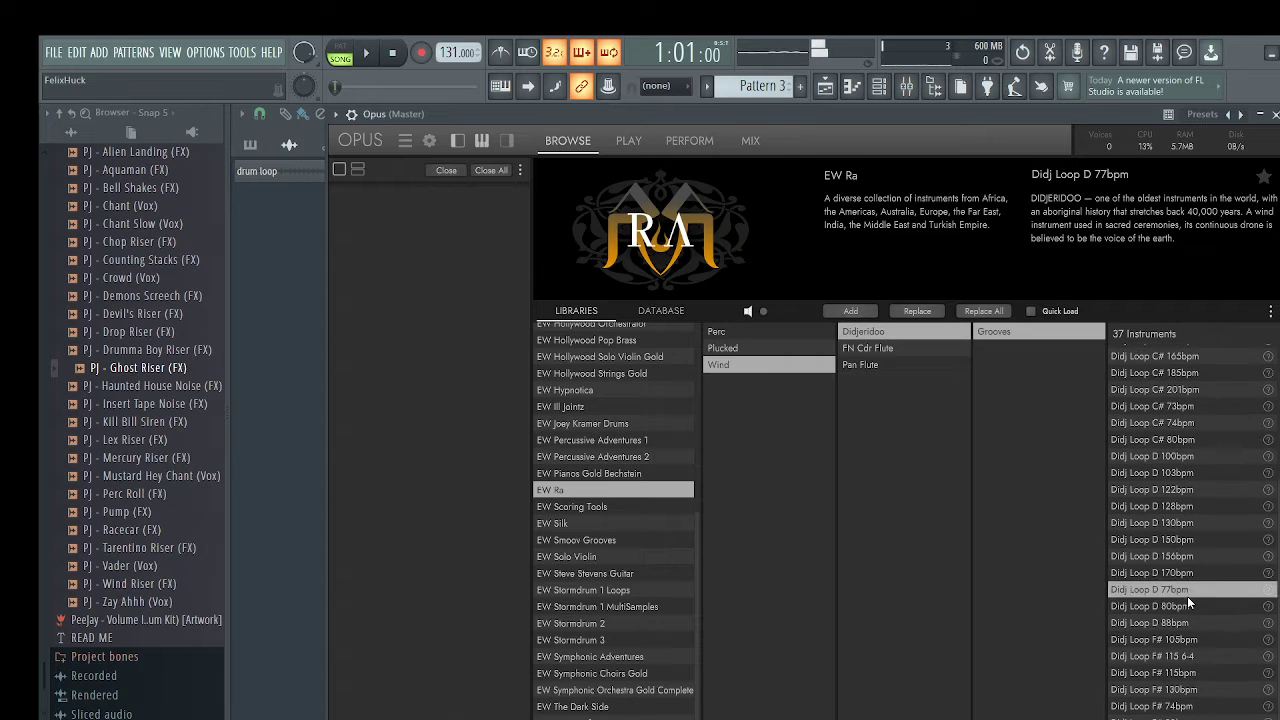
pyautogui.click(1196, 657)
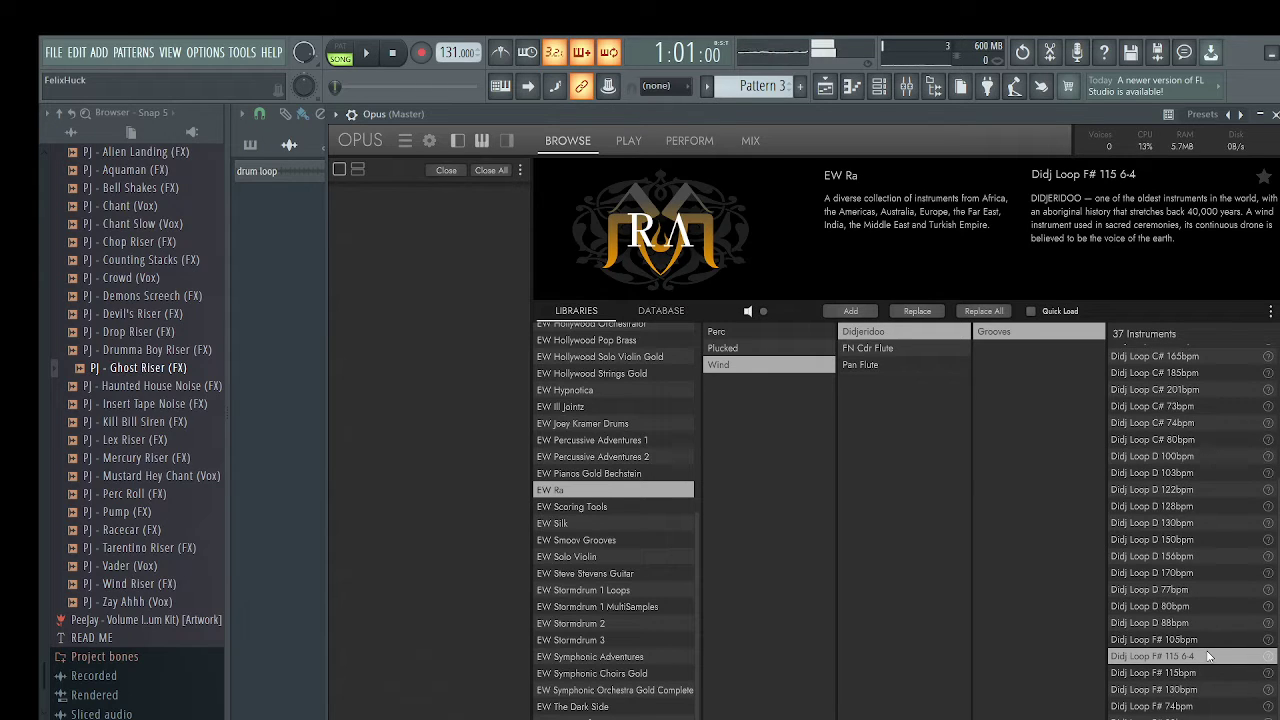
pyautogui.click(1193, 690)
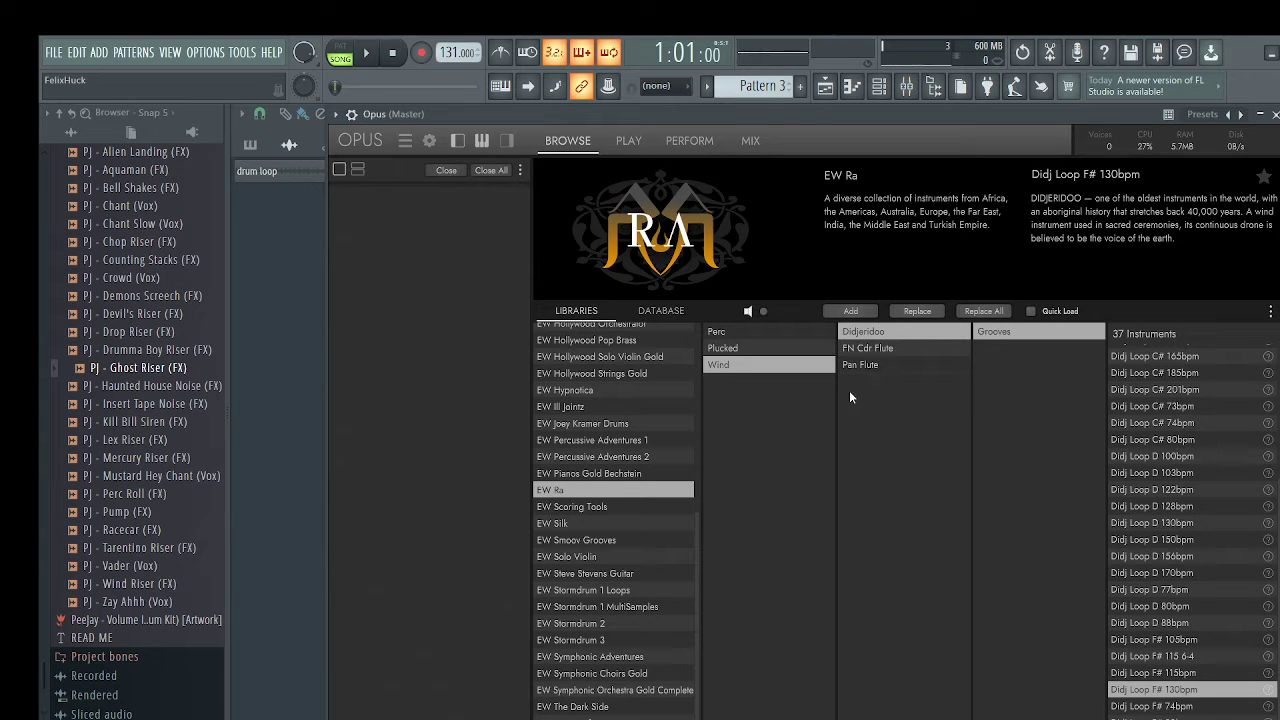
# Browse EW Ra's Europe > Wind instruments and audition the Highland Pipes, Uilleann Pipes and Launeddas patches
pyautogui.click(726, 344)
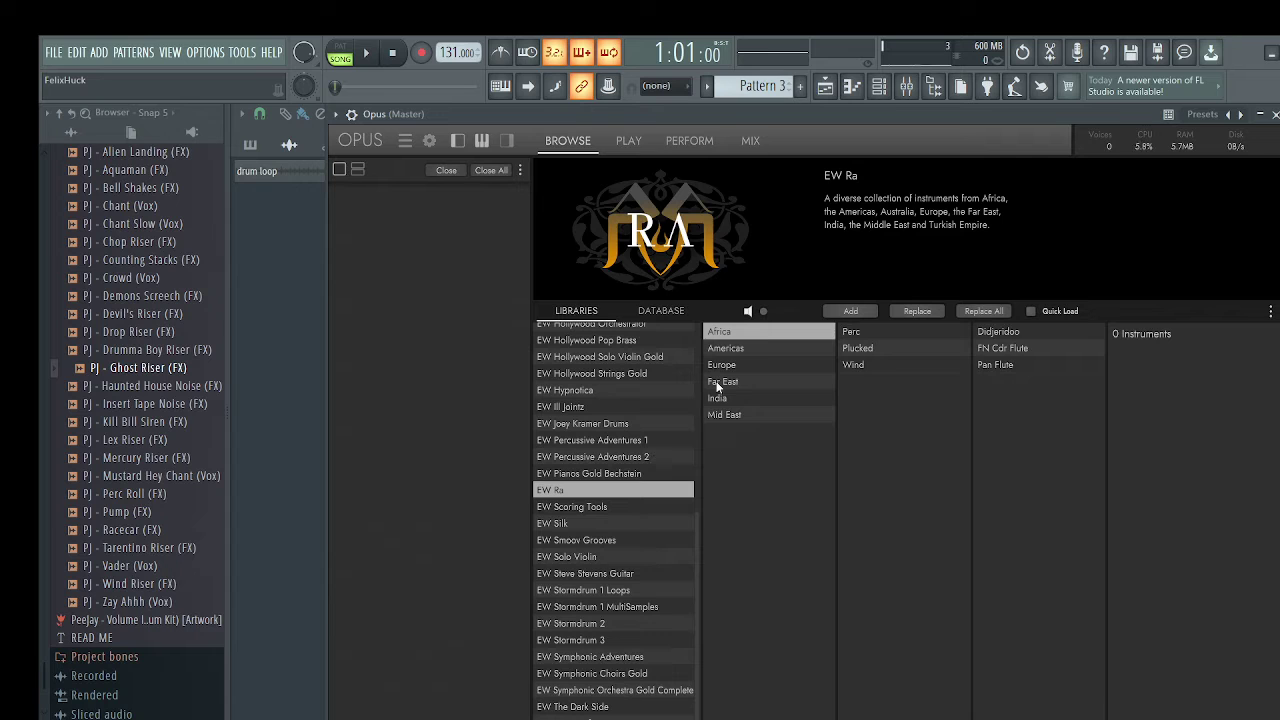
pyautogui.click(754, 364)
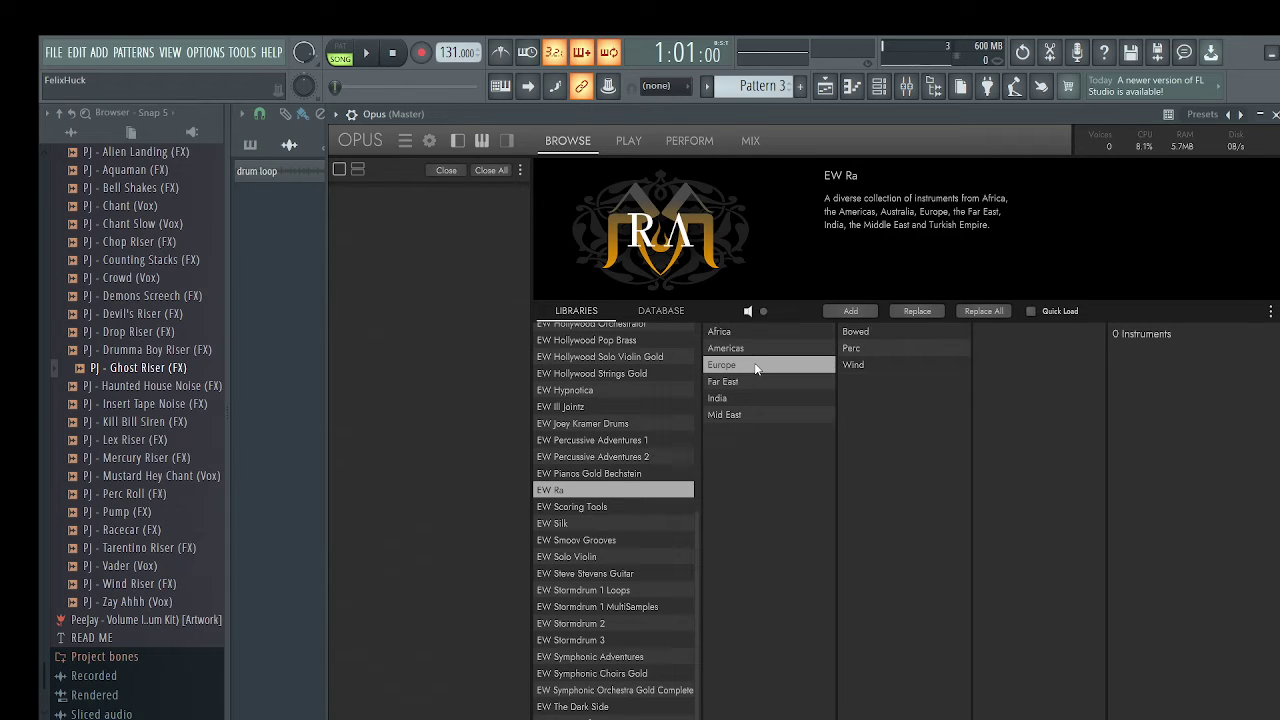
pyautogui.click(855, 366)
pyautogui.click(1026, 381)
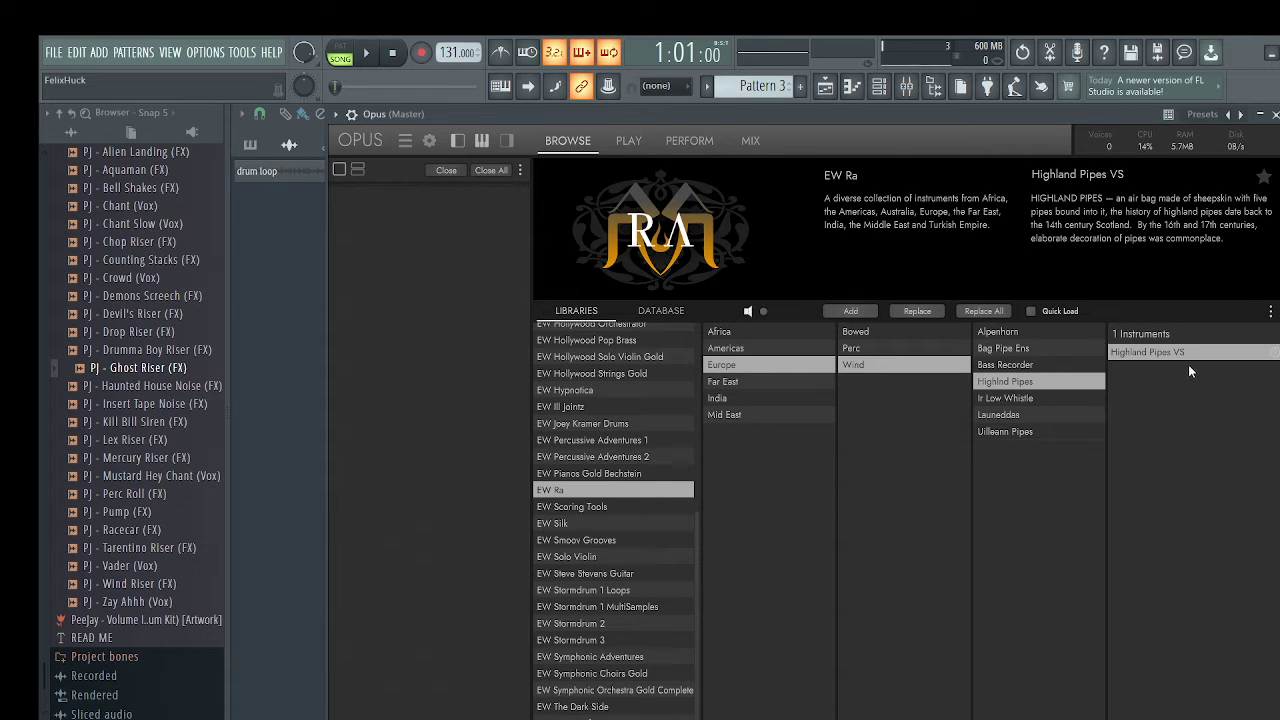
pyautogui.click(1037, 428)
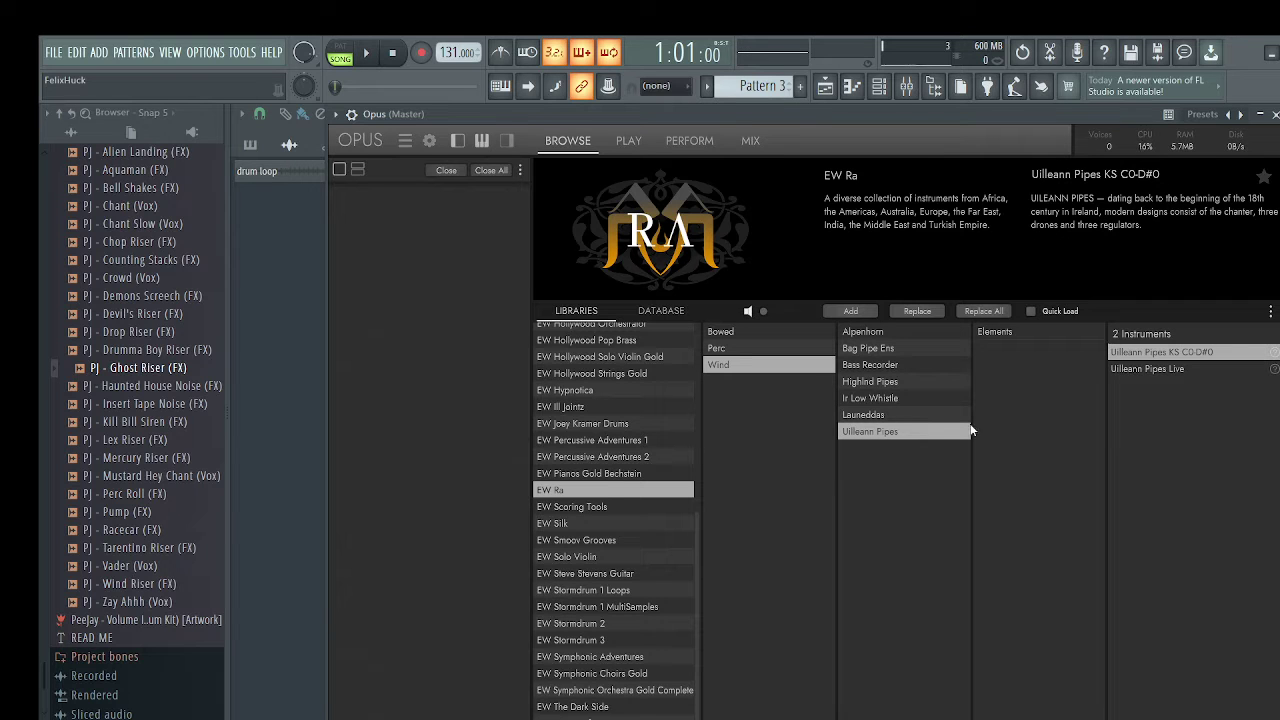
pyautogui.click(1124, 369)
pyautogui.click(1134, 353)
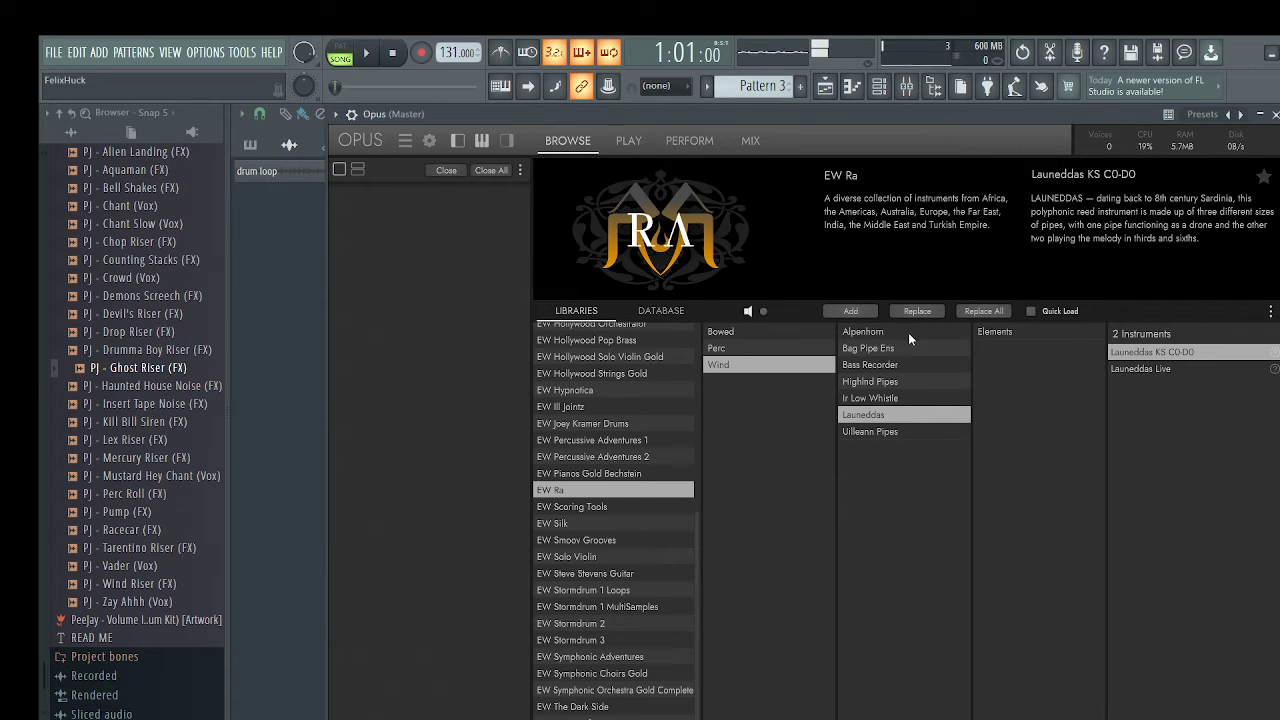
# Compare the Bag Pipe Ens patches, load Bag Pipe Ens VS Untuned, and try it over the song playback
pyautogui.click(906, 348)
pyautogui.click(1176, 368)
pyautogui.click(1178, 353)
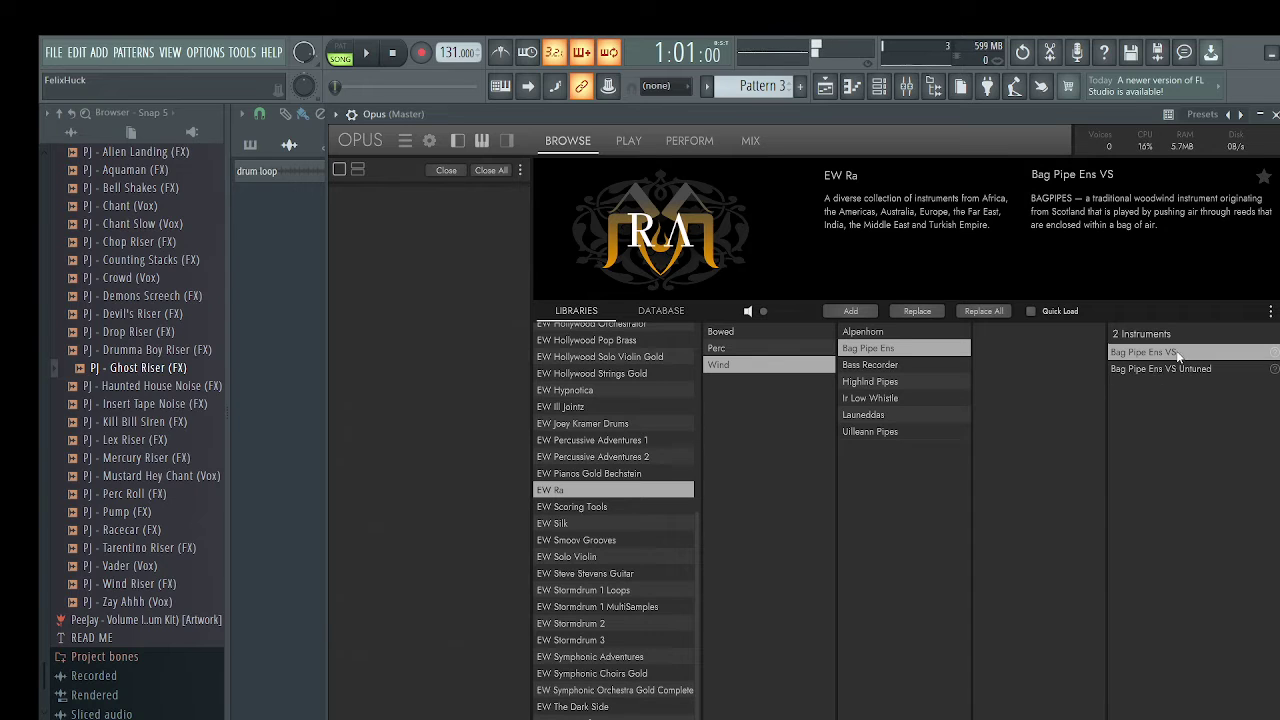
pyautogui.doubleClick(1189, 368)
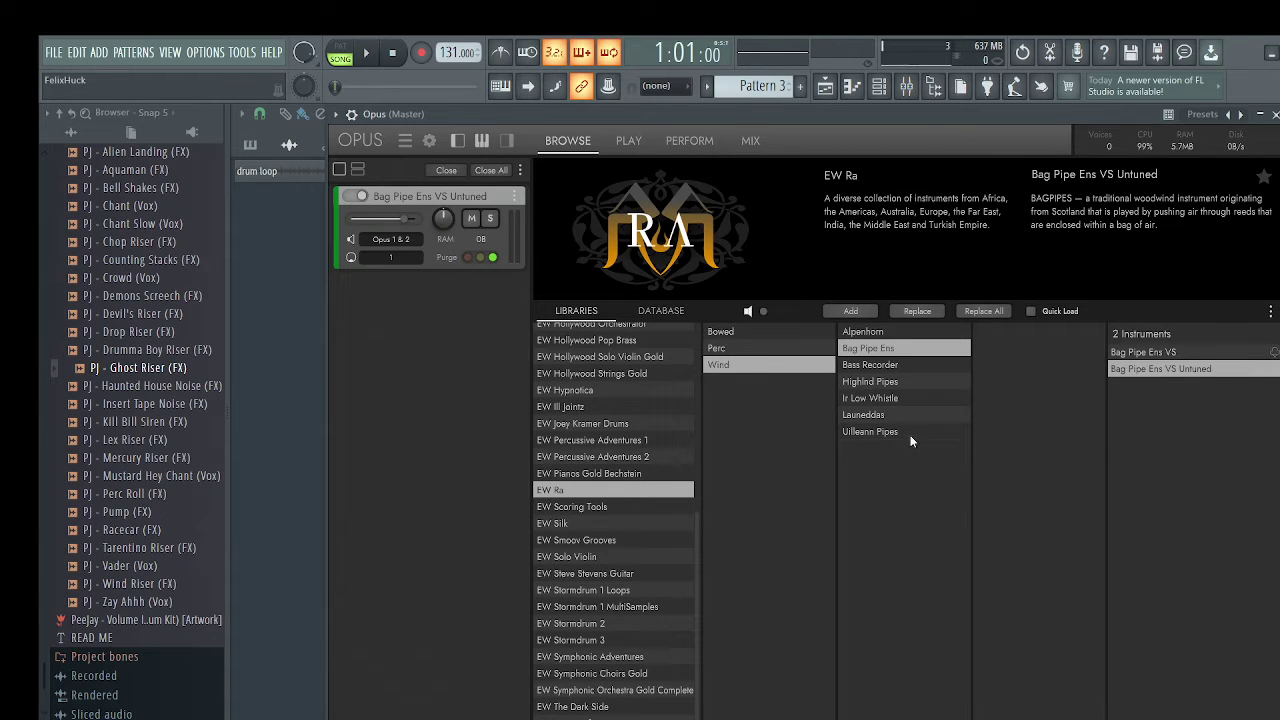
pyautogui.click(367, 55)
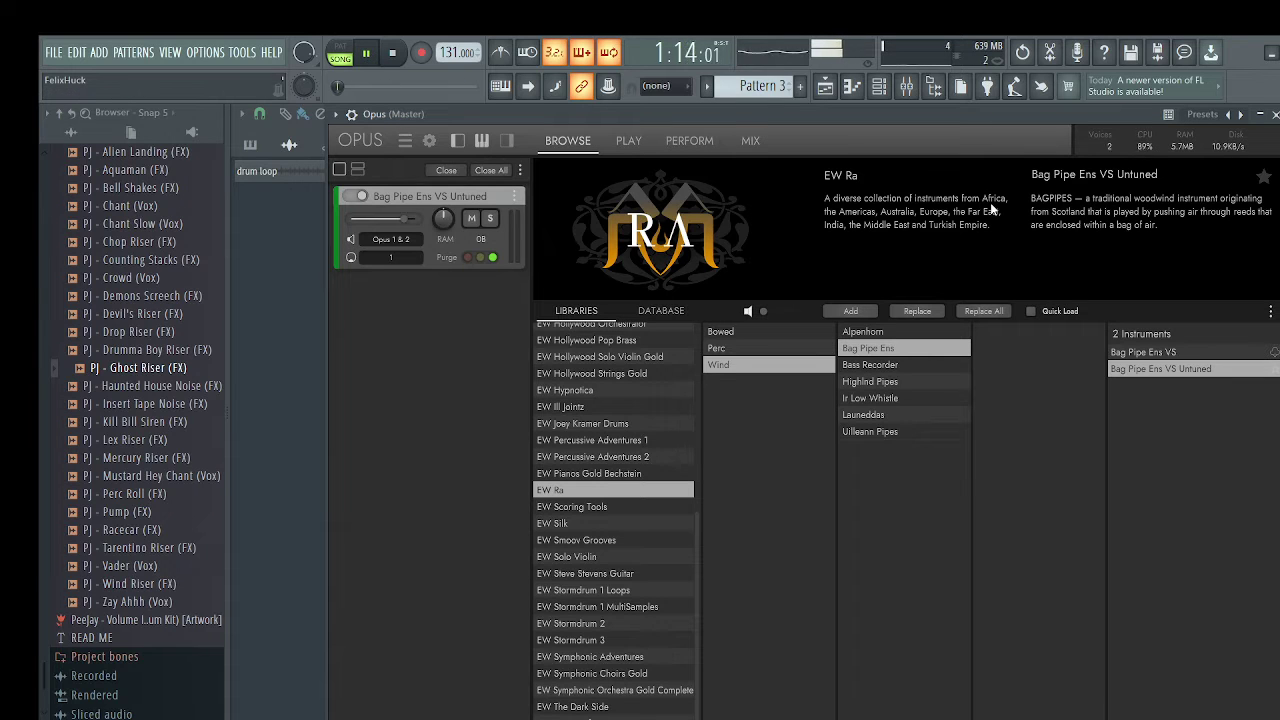
pyautogui.press('space')
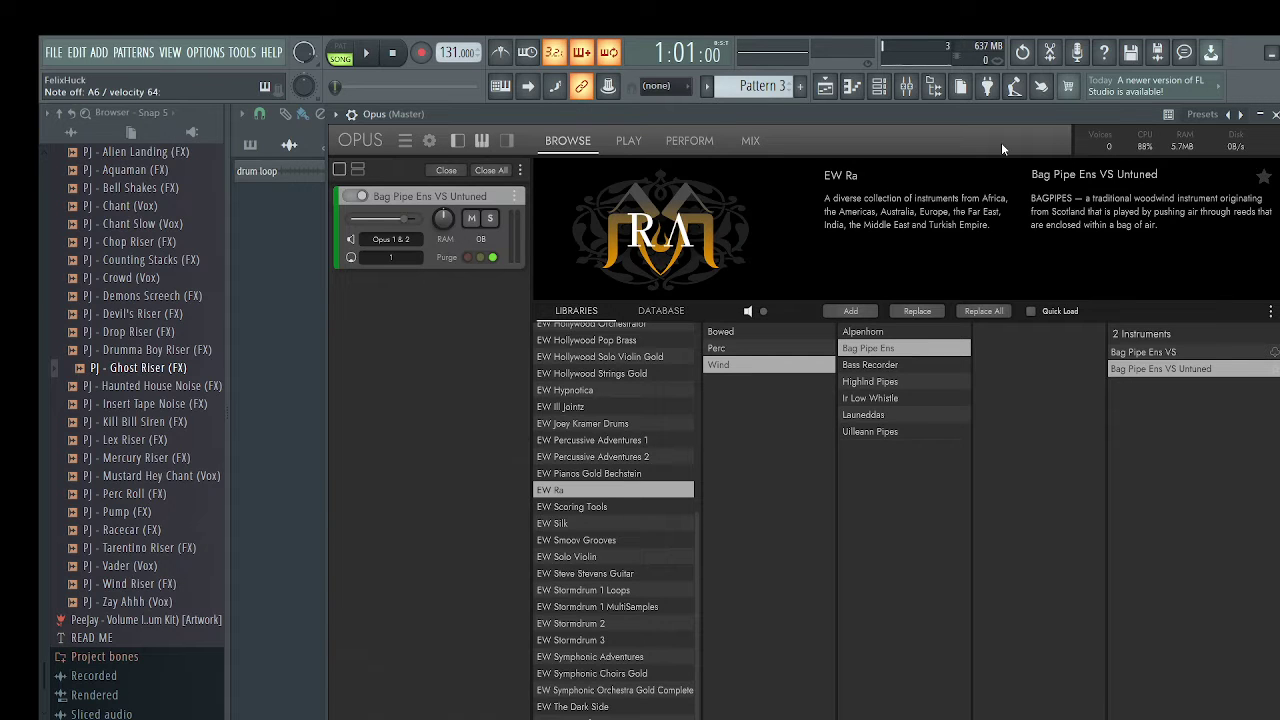
# Route the new Opus channel to mixer insert 4
pyautogui.click(906, 87)
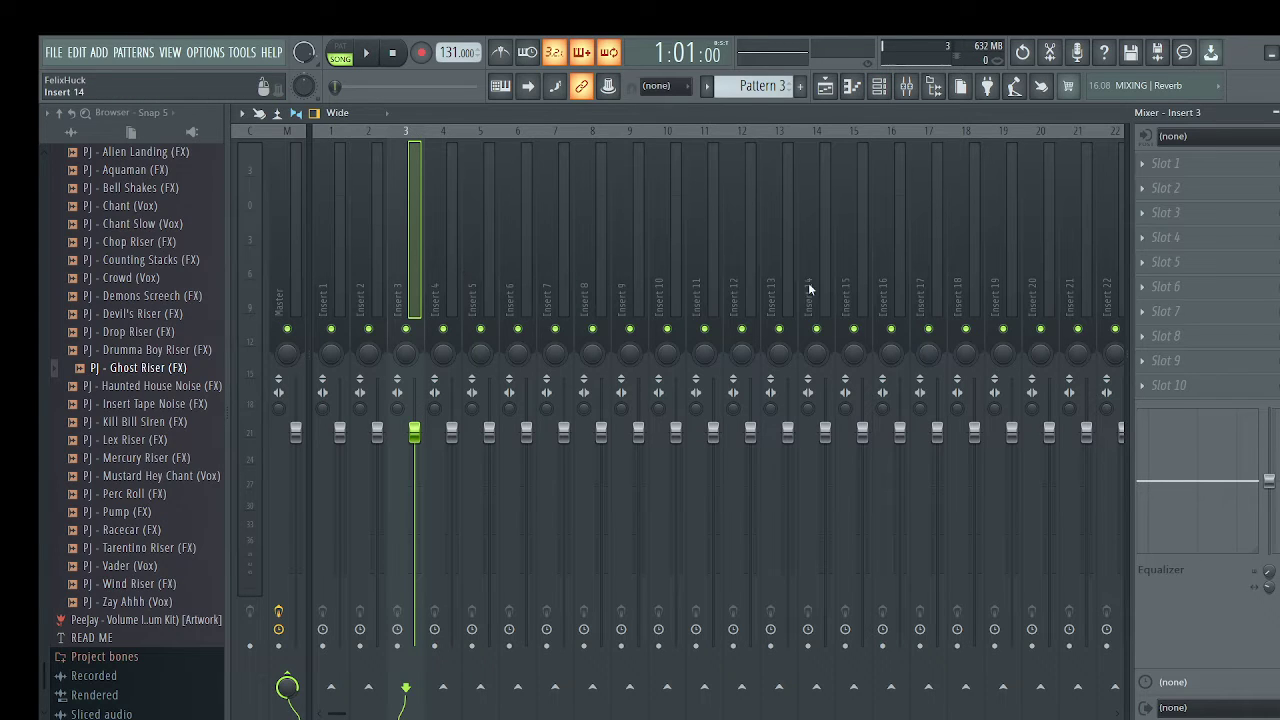
pyautogui.click(884, 84)
pyautogui.scroll(3, 550, 467)
pyautogui.scroll(1, 550, 470)
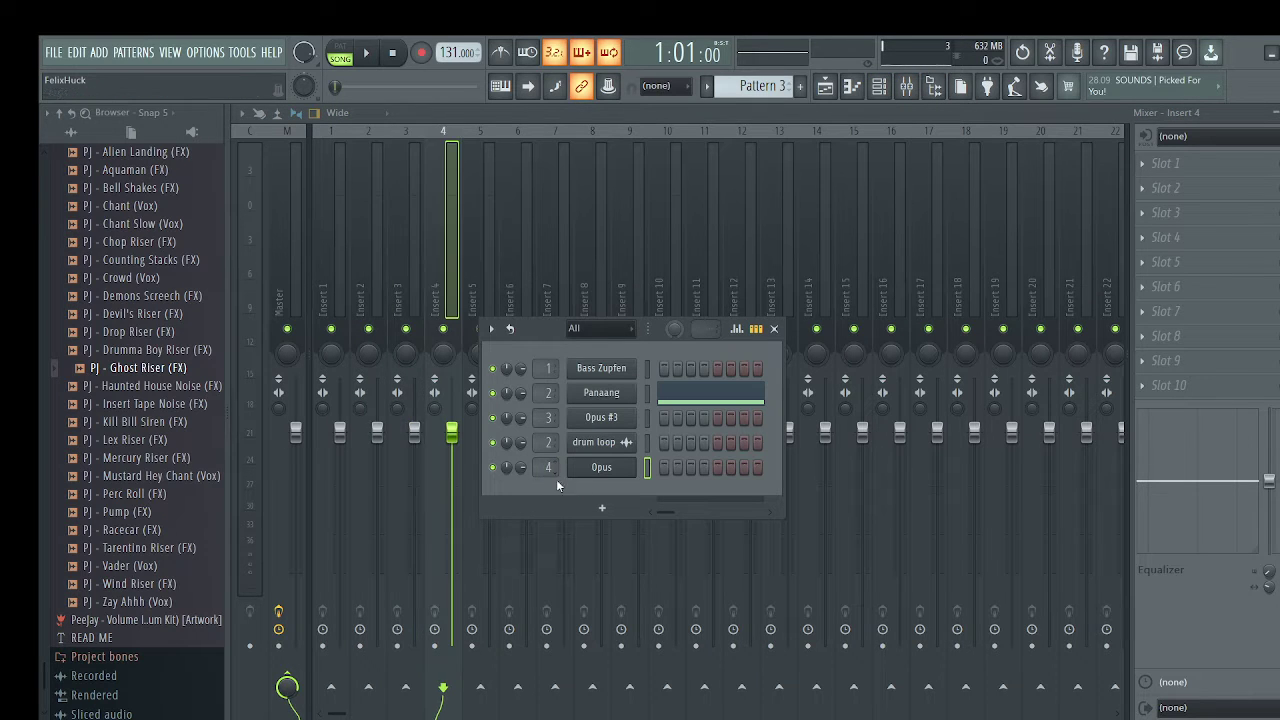
# Load the Bag Pipe Ens VS patch alongside the untuned one in the new Opus channel, and hide the plugin
pyautogui.click(601, 467)
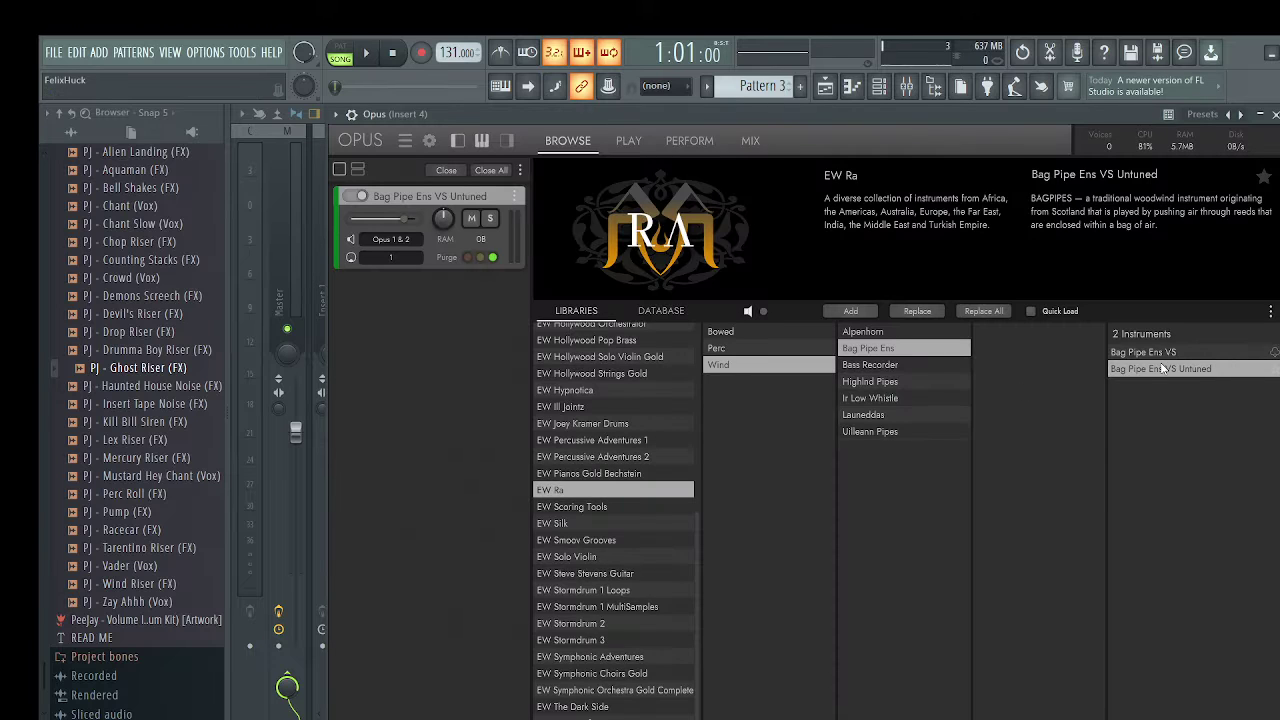
pyautogui.click(1157, 352)
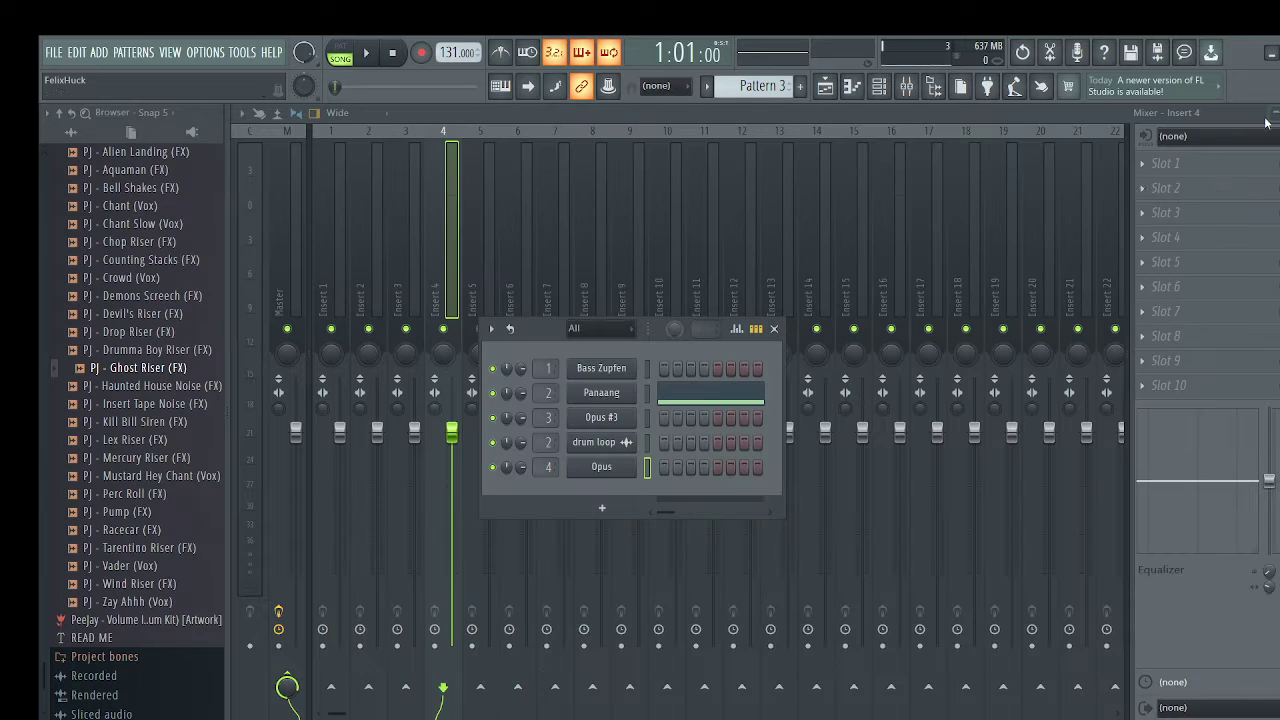
pyautogui.click(1275, 114)
# Open the Opus channel's piano roll in a new Pattern 4 and sound the keys down through the lowest octaves
pyautogui.press('F7')
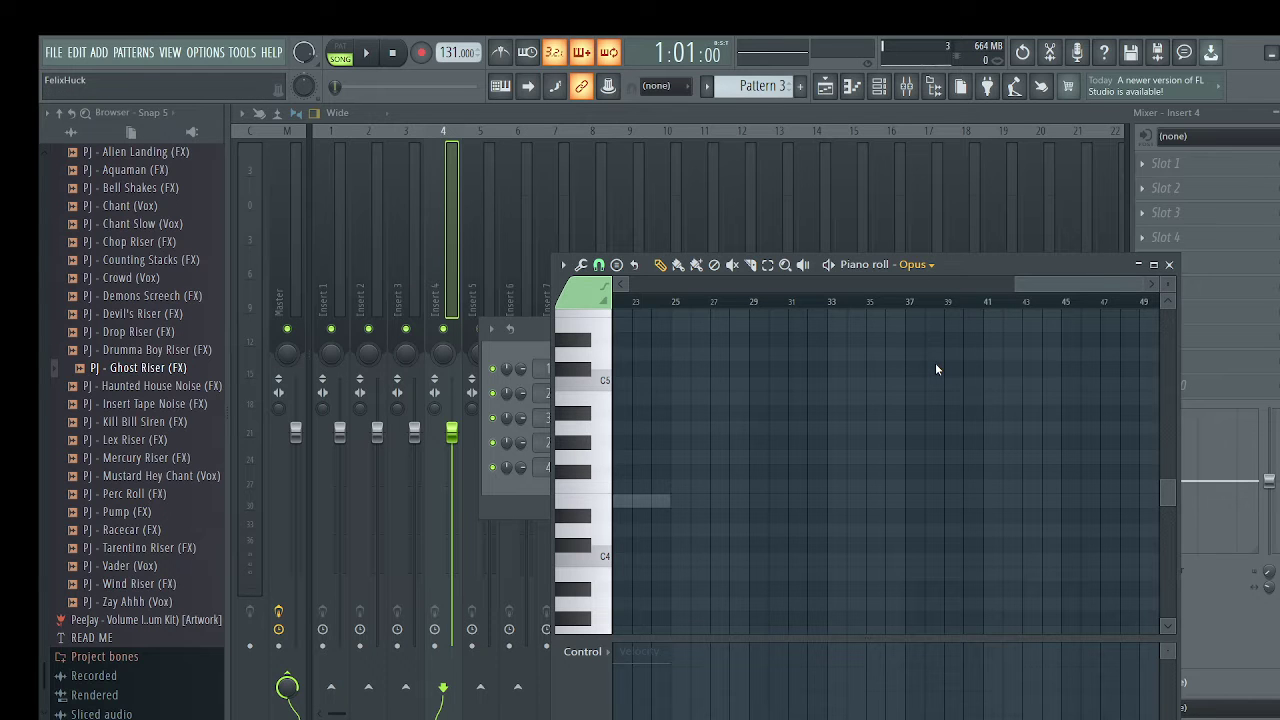
pyautogui.click(800, 86)
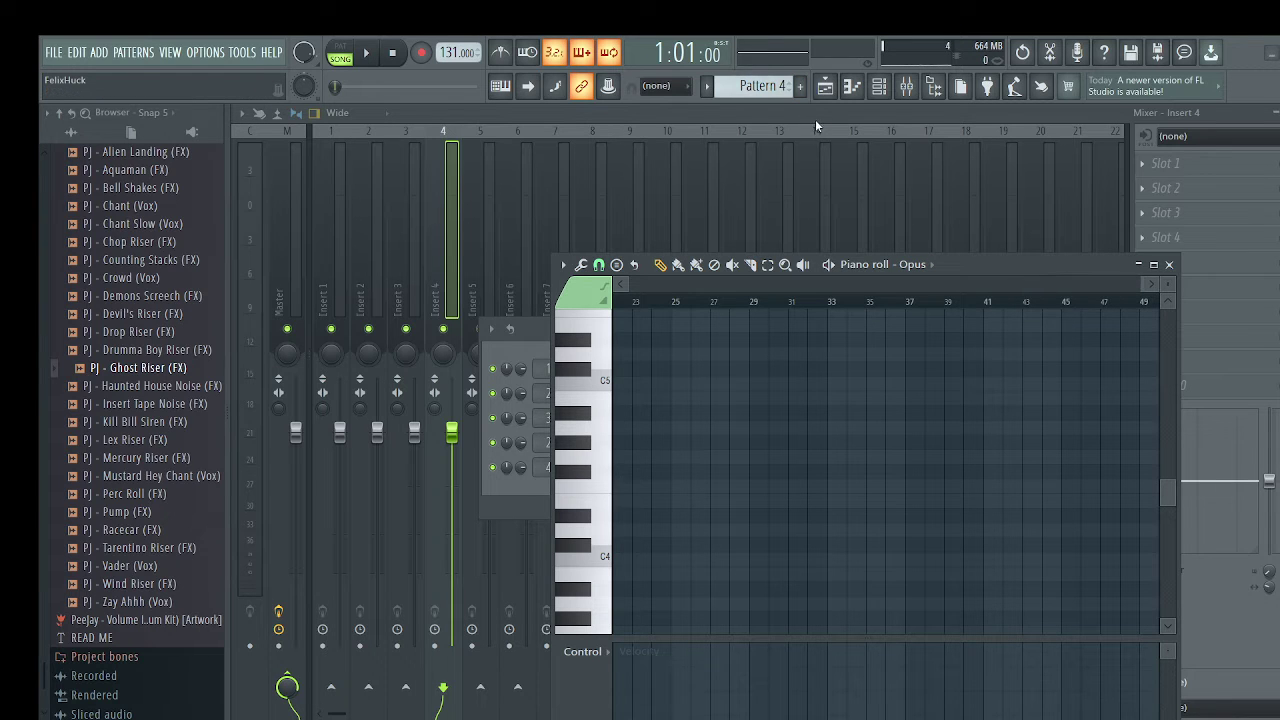
pyautogui.click(599, 384)
pyautogui.scroll(-3, 600, 382)
pyautogui.moveTo(600, 370); pyautogui.dragTo(608, 452)
pyautogui.scroll(-4, 600, 450)
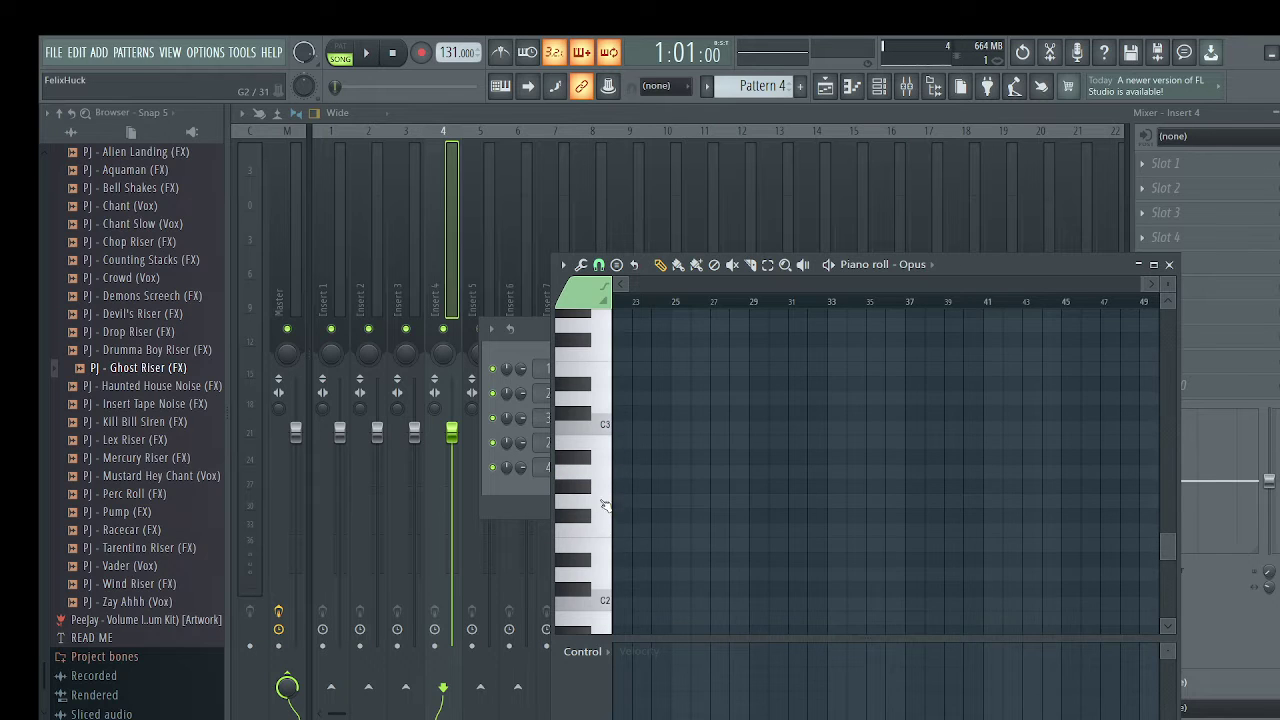
pyautogui.scroll(-4, 604, 508)
pyautogui.click(600, 450)
pyautogui.scroll(-4, 600, 512)
pyautogui.moveTo(601, 397); pyautogui.dragTo(579, 576)
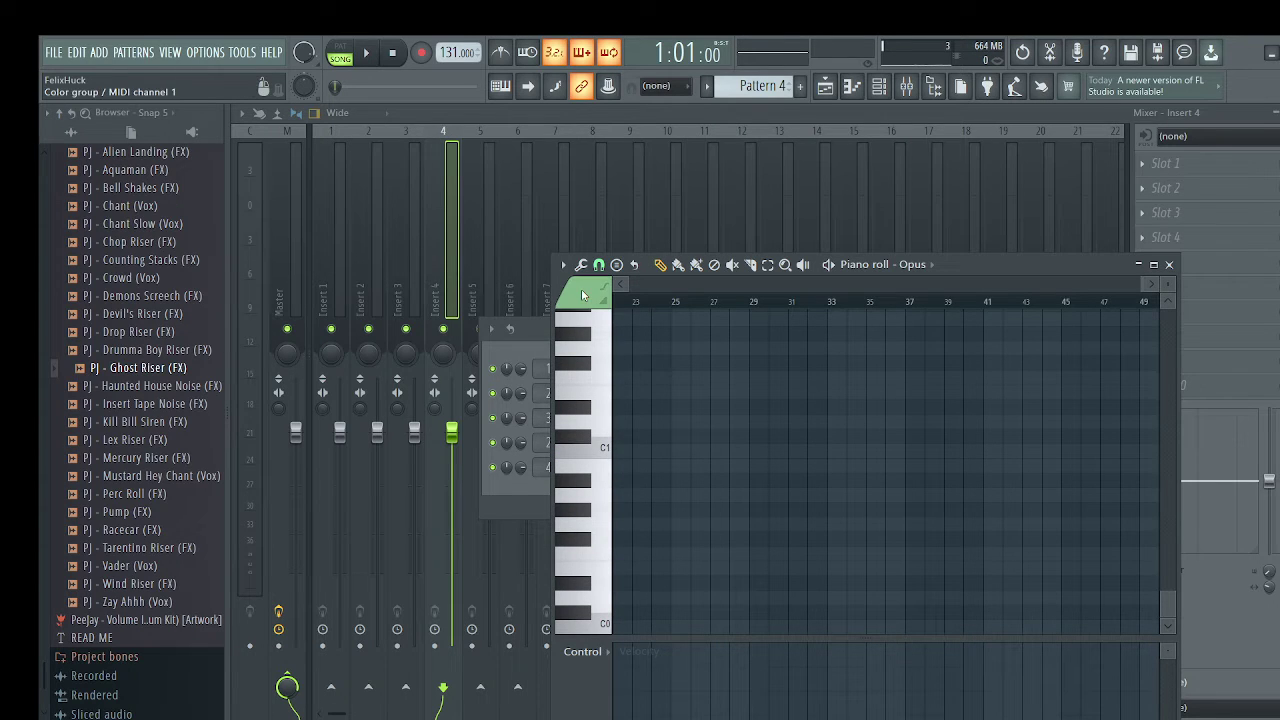
# Audition the bagpipe keys upward through the higher octaves of the piano roll keyboard
pyautogui.scroll(7, 602, 374)
pyautogui.scroll(5, 602, 375)
pyautogui.moveTo(596, 372); pyautogui.dragTo(608, 522)
pyautogui.scroll(3, 614, 500)
pyautogui.click(609, 430)
pyautogui.moveTo(609, 429); pyautogui.dragTo(616, 319)
pyautogui.scroll(6, 607, 384)
pyautogui.scroll(4, 615, 364)
pyautogui.scroll(5, 616, 362)
pyautogui.scroll(5, 615, 340)
pyautogui.moveTo(608, 480); pyautogui.dragTo(606, 506)
# Bring Opus back up and preview the Bass Recorder, Highland Pipes and Irish Low Whistle in EW Ra's European winds
pyautogui.moveTo(1068, 264); pyautogui.dragTo(1212, 105)
pyautogui.click(580, 468)
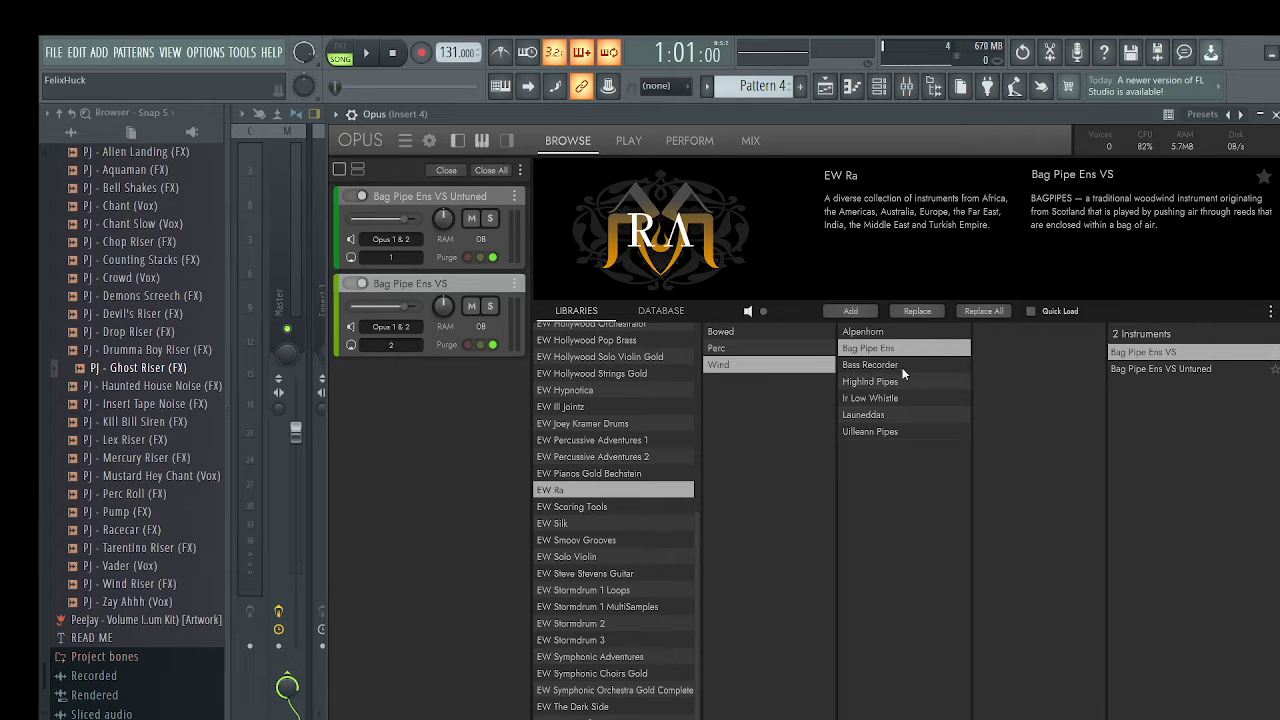
pyautogui.click(870, 365)
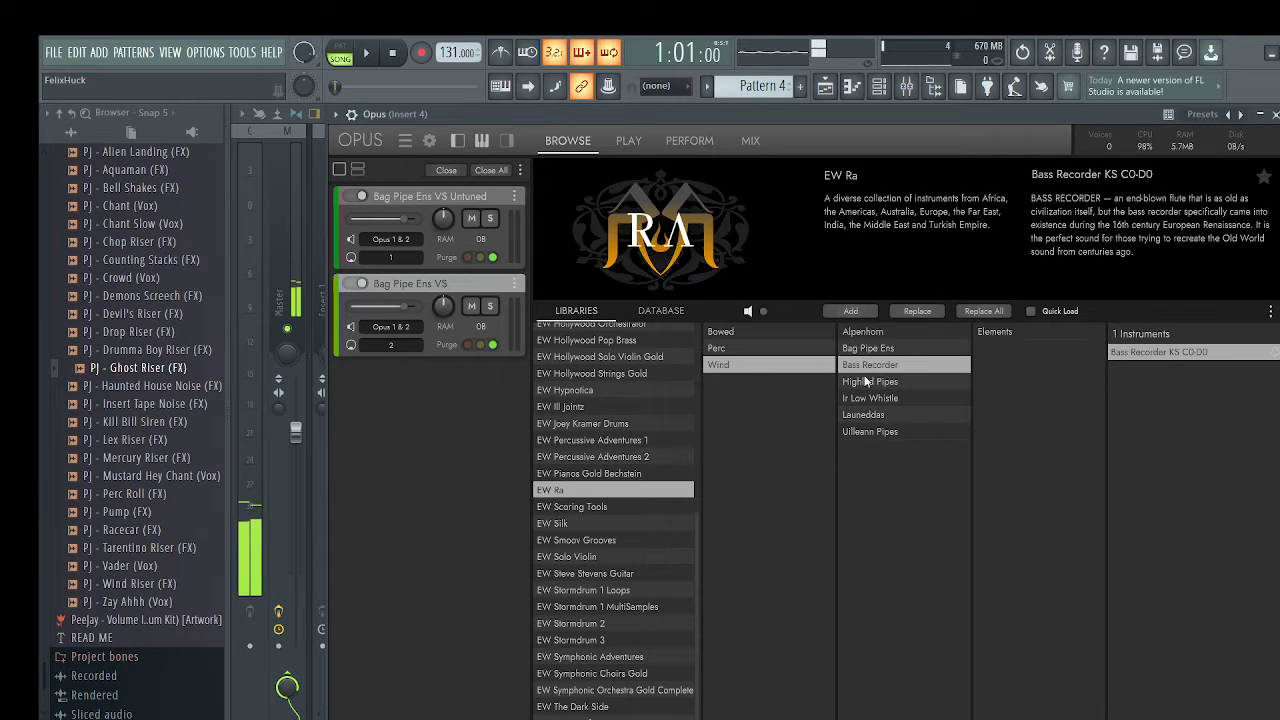
pyautogui.click(868, 381)
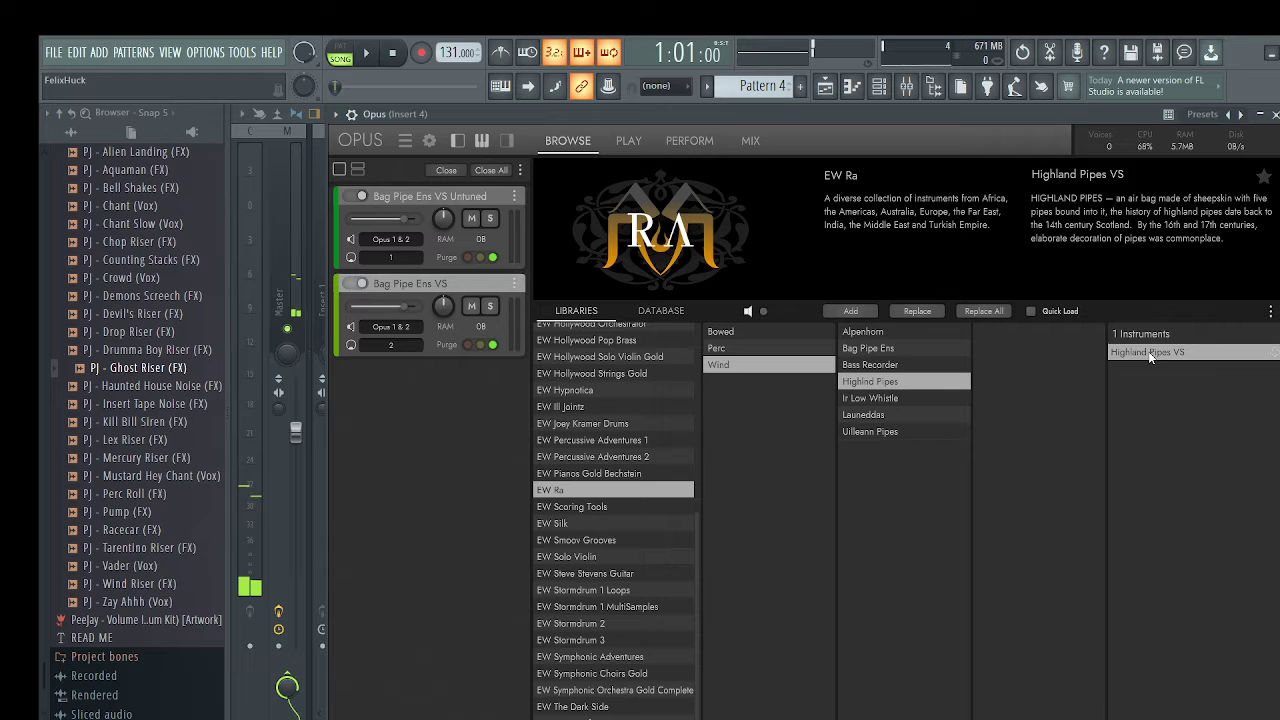
pyautogui.click(910, 398)
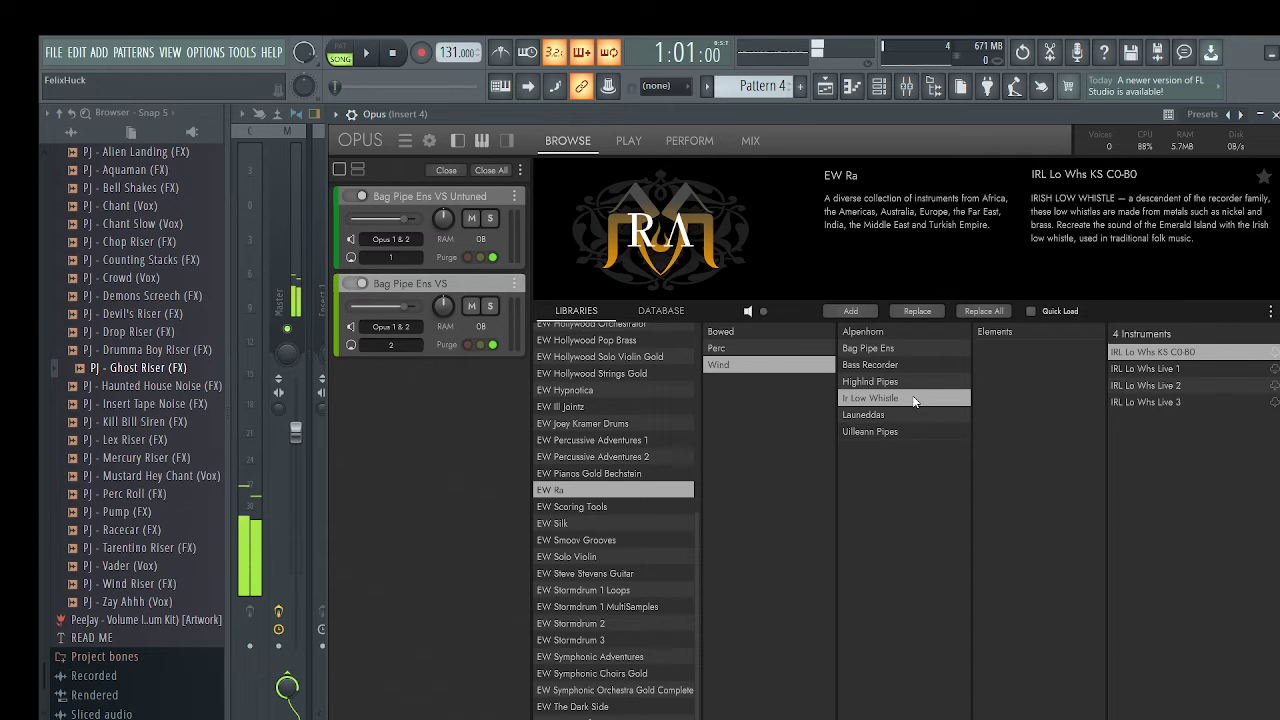
# Preview the Irish Low Whistle live patches and load IRL Lo Whs Live 3 alongside the bagpipes
pyautogui.click(1133, 368)
pyautogui.click(1131, 385)
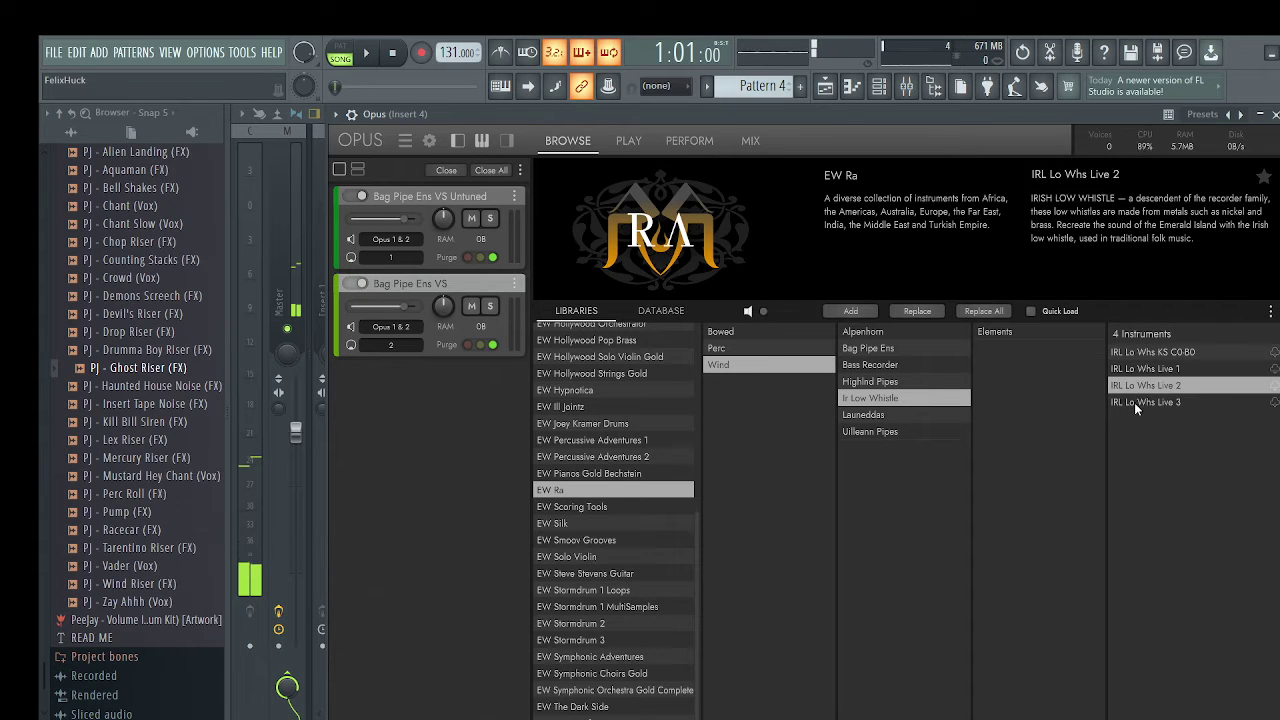
pyautogui.click(1134, 404)
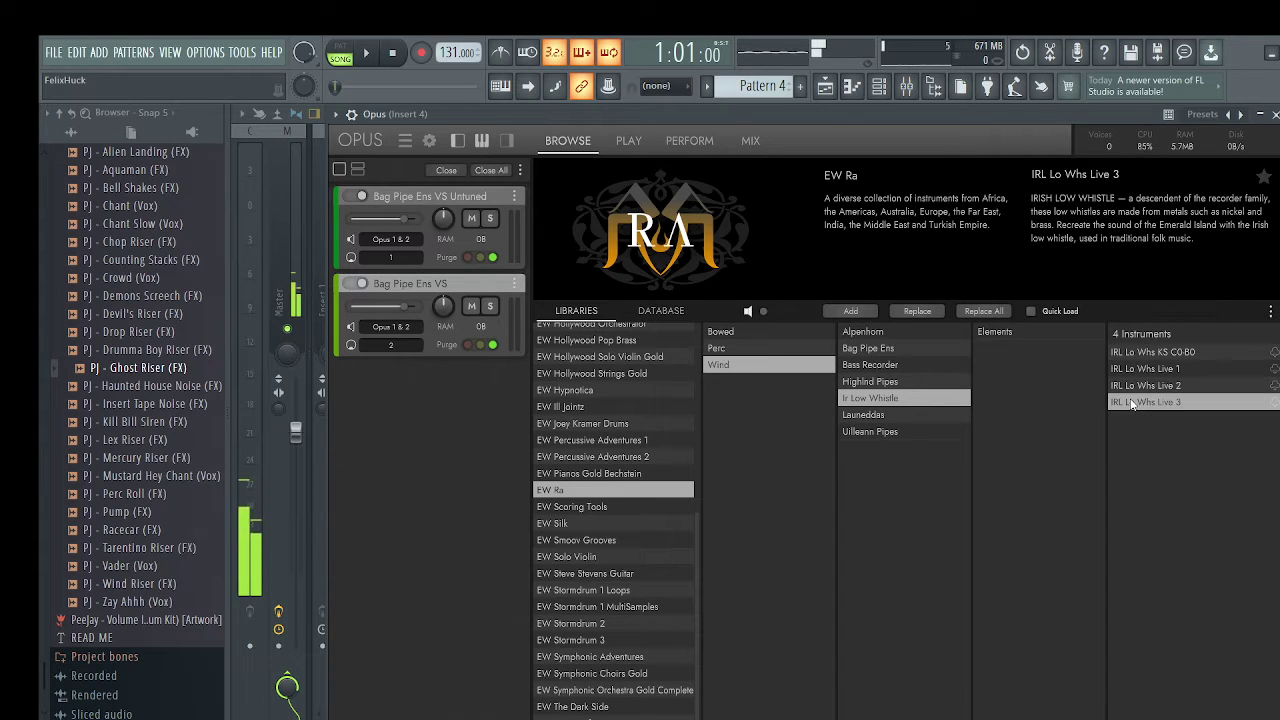
pyautogui.doubleClick(1135, 402)
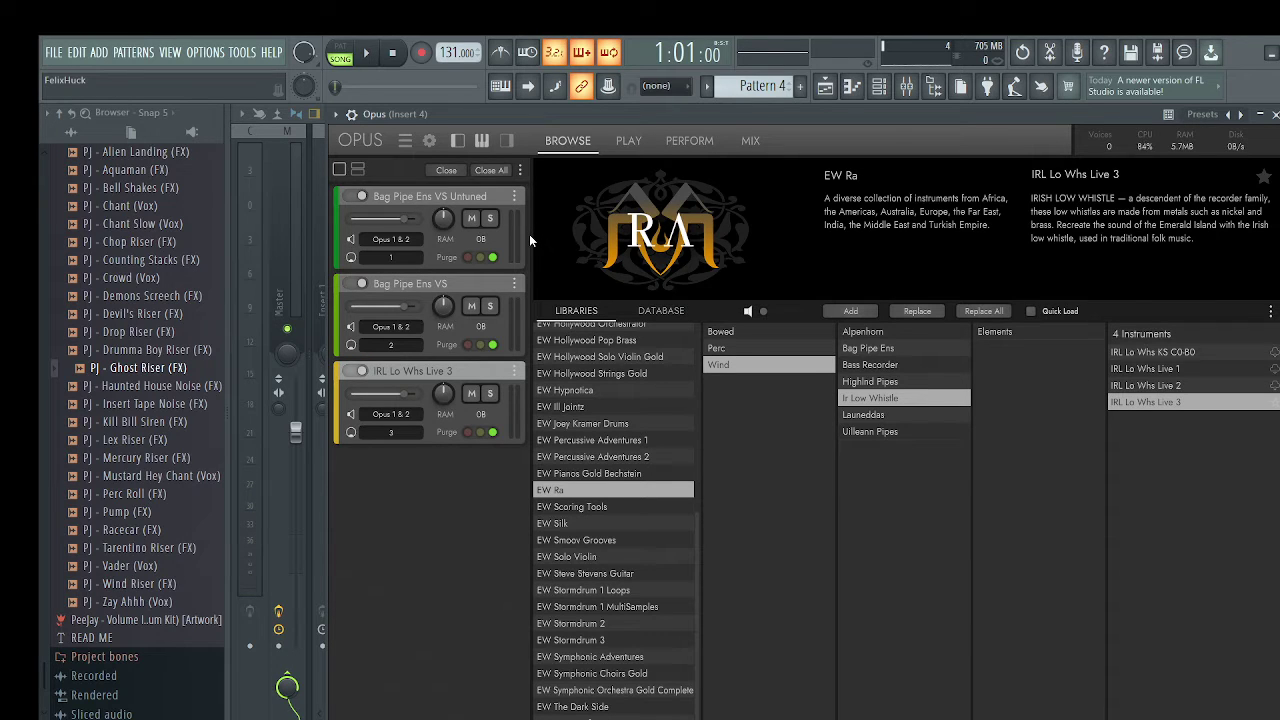
# Remove all three loaded instruments from Opus and briefly play the song
pyautogui.click(521, 198)
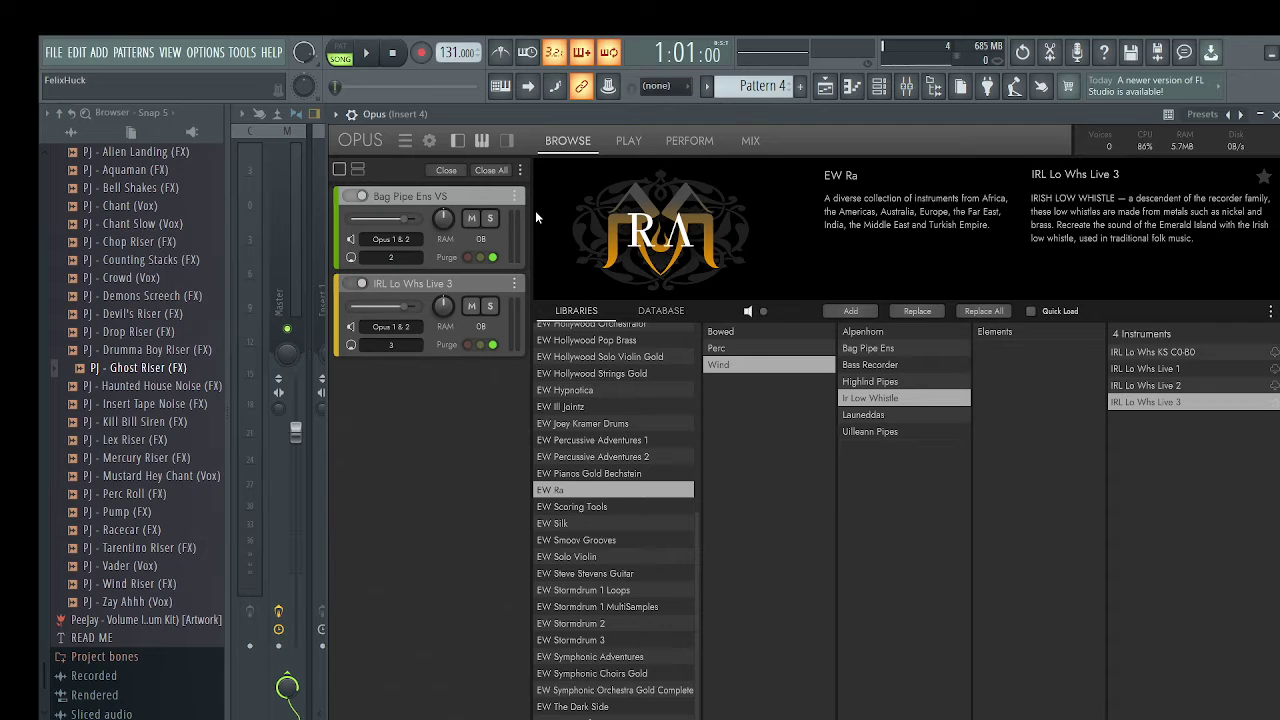
pyautogui.click(517, 197)
pyautogui.click(517, 197)
pyautogui.press('space')
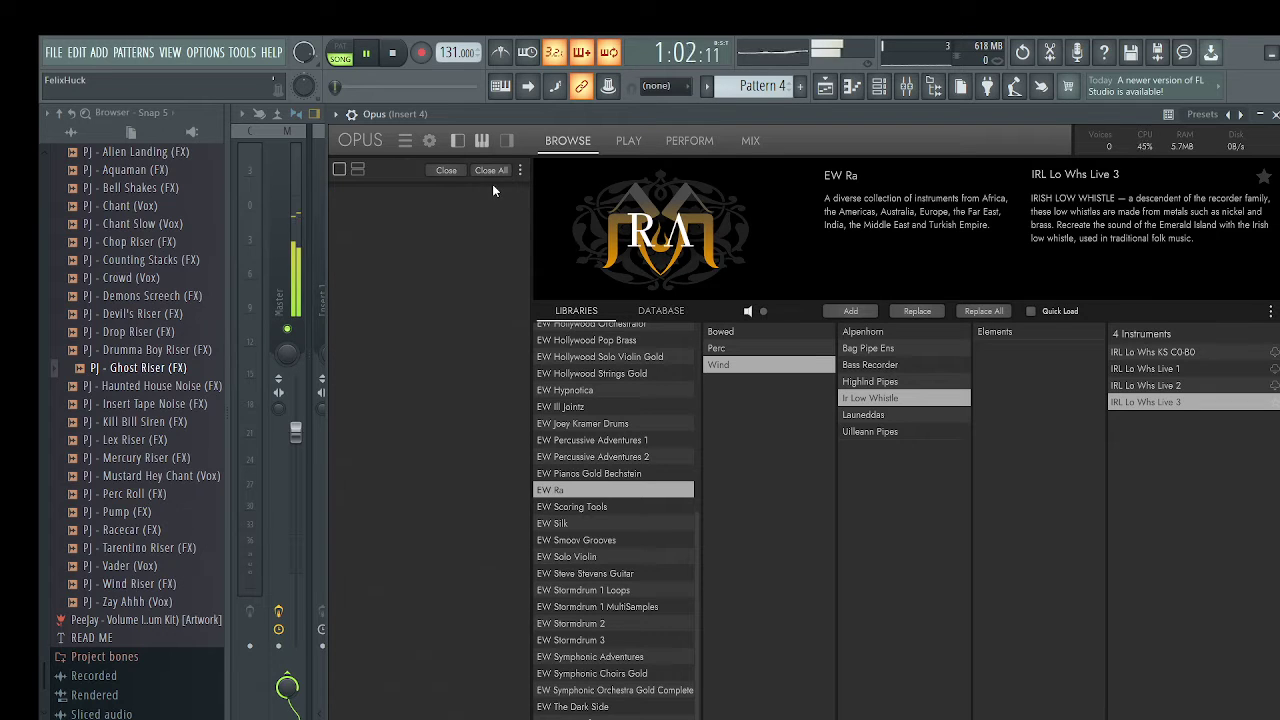
pyautogui.press('space')
# Load the Bag Pipe Ens VS patch into the emptied Opus and briefly test song playback
pyautogui.click(1124, 354)
pyautogui.click(900, 348)
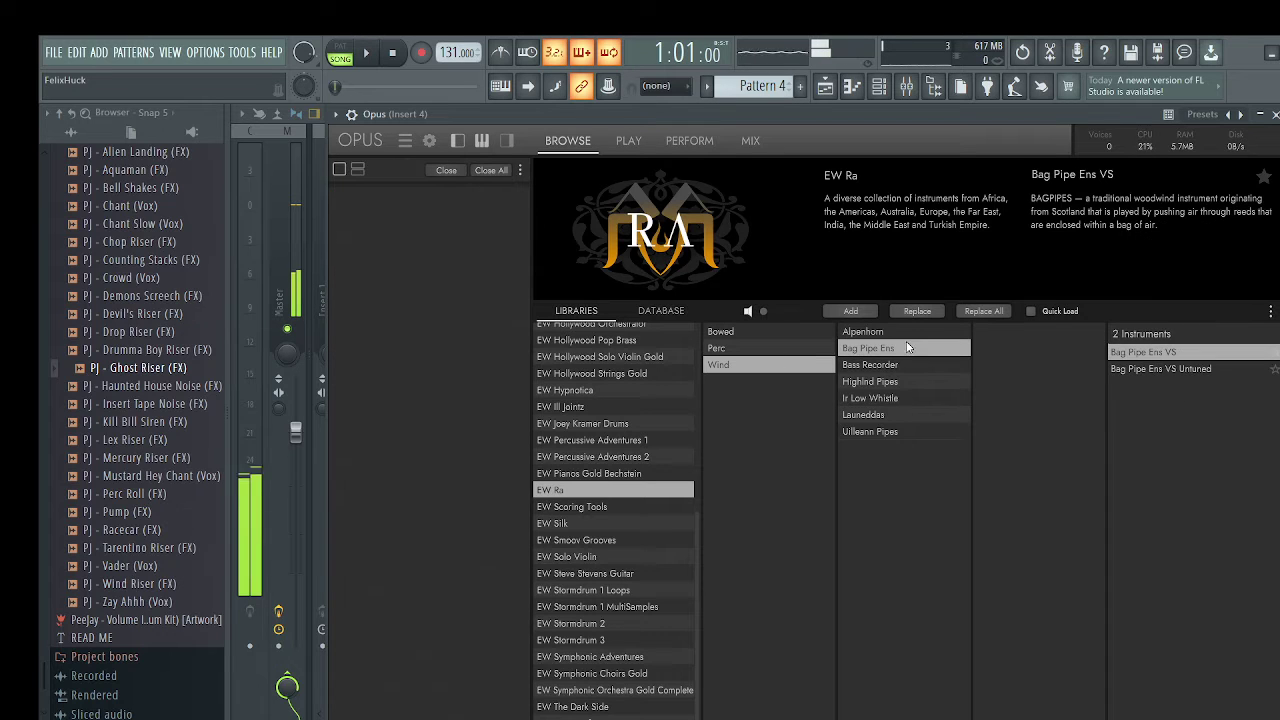
pyautogui.doubleClick(1175, 355)
pyautogui.press('space')
pyautogui.press('space')
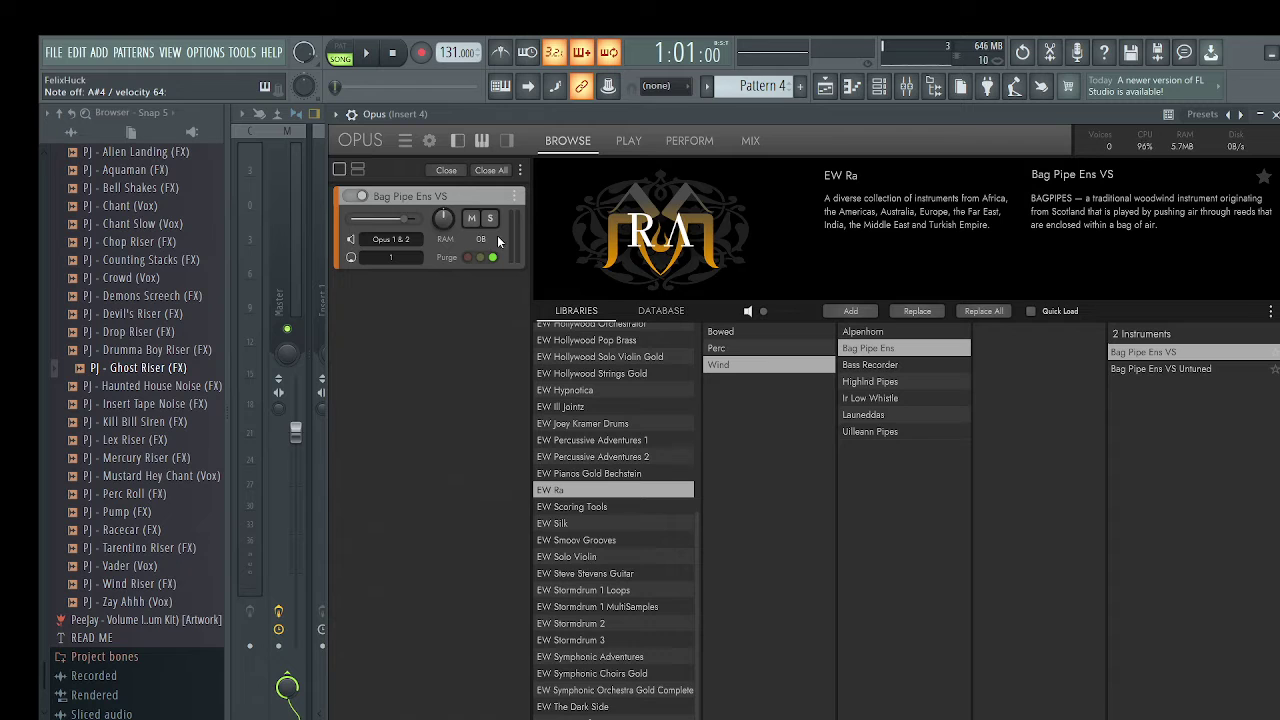
# Preview the Highland Pipes and the low whistle live patches, and load IRL Lo Whs Live 3
pyautogui.click(866, 379)
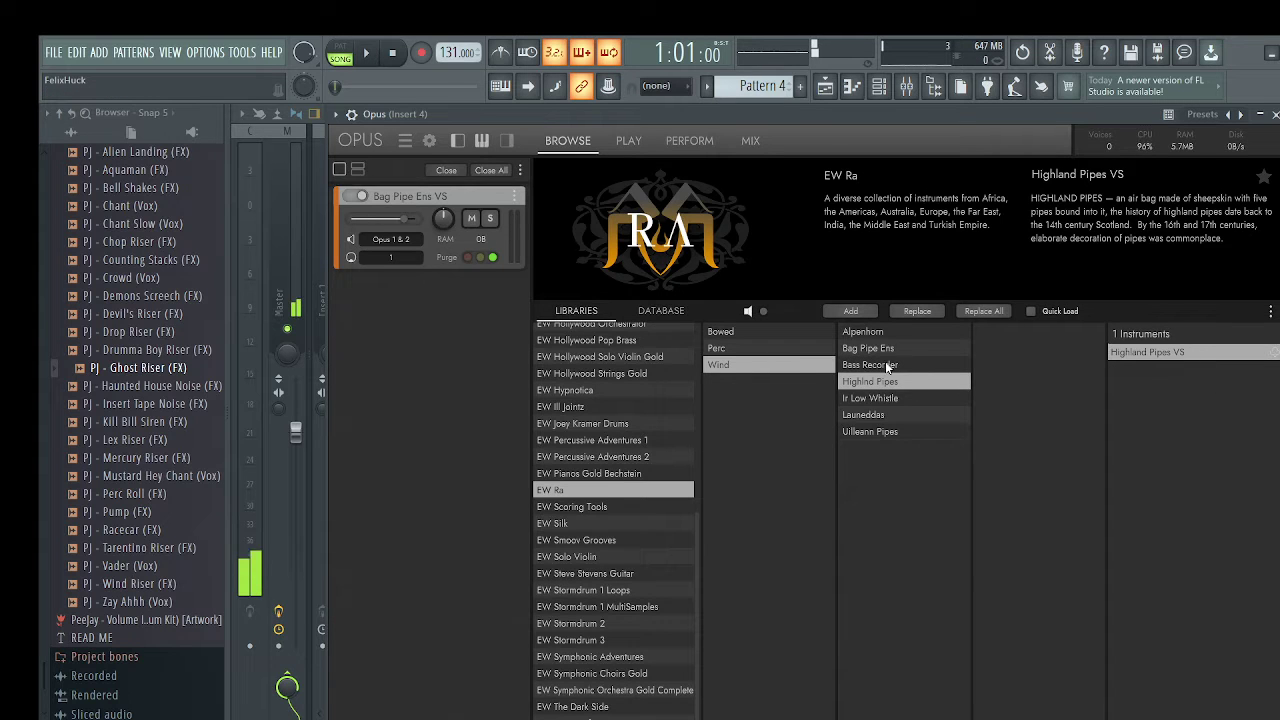
pyautogui.click(870, 398)
pyautogui.click(1148, 368)
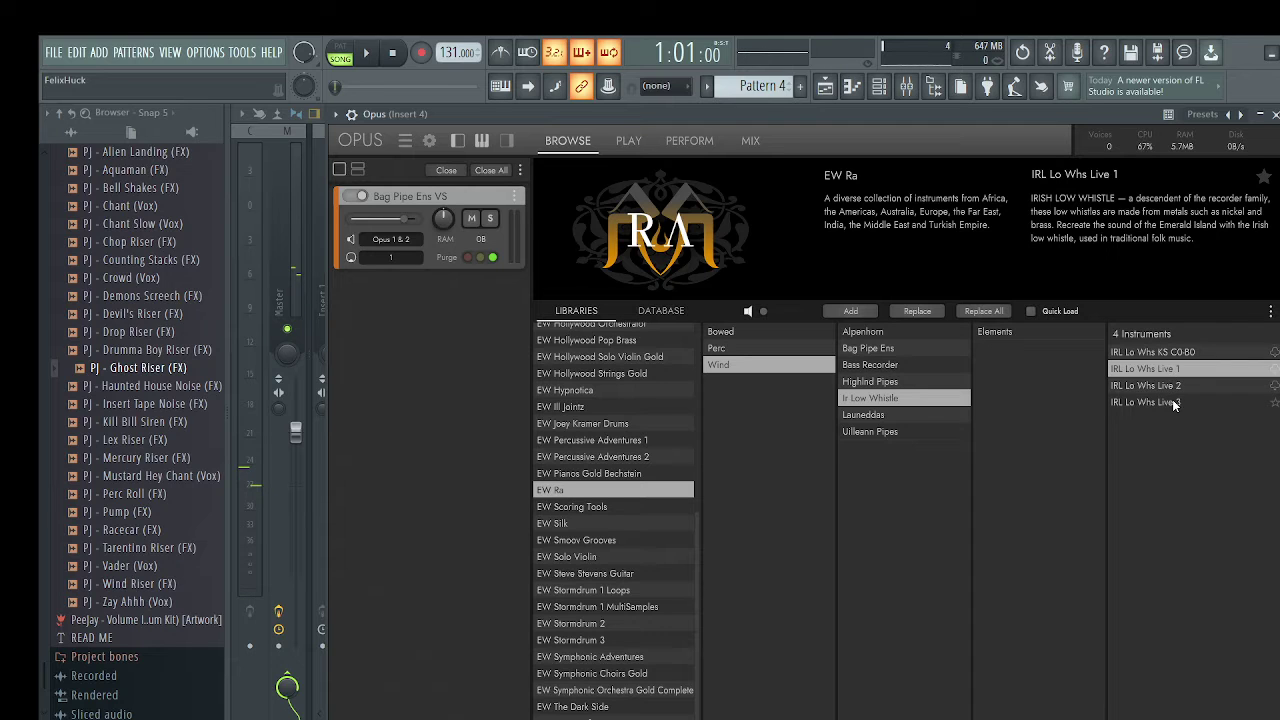
pyautogui.click(1172, 391)
pyautogui.doubleClick(1160, 402)
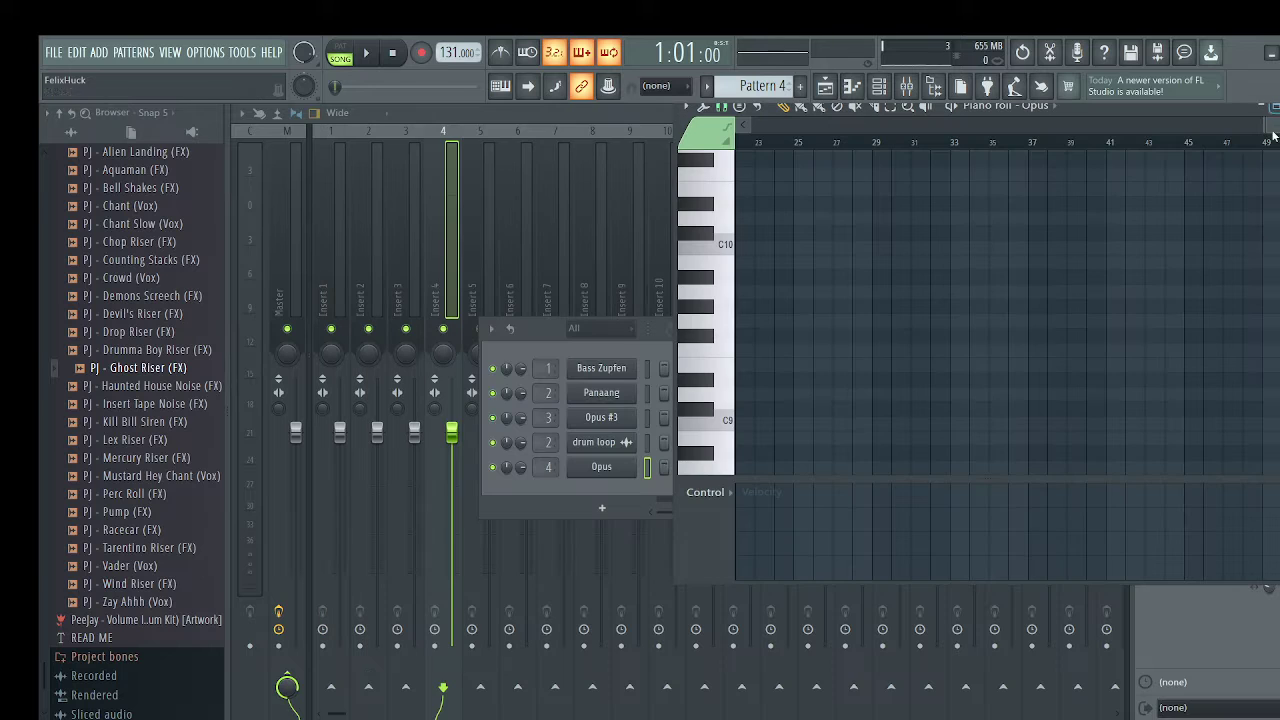
# Close the piano roll and delete the Opus channel on mixer insert 4
pyautogui.click(1274, 114)
pyautogui.click(596, 472)
pyautogui.hotkey('alt', 'Delete')
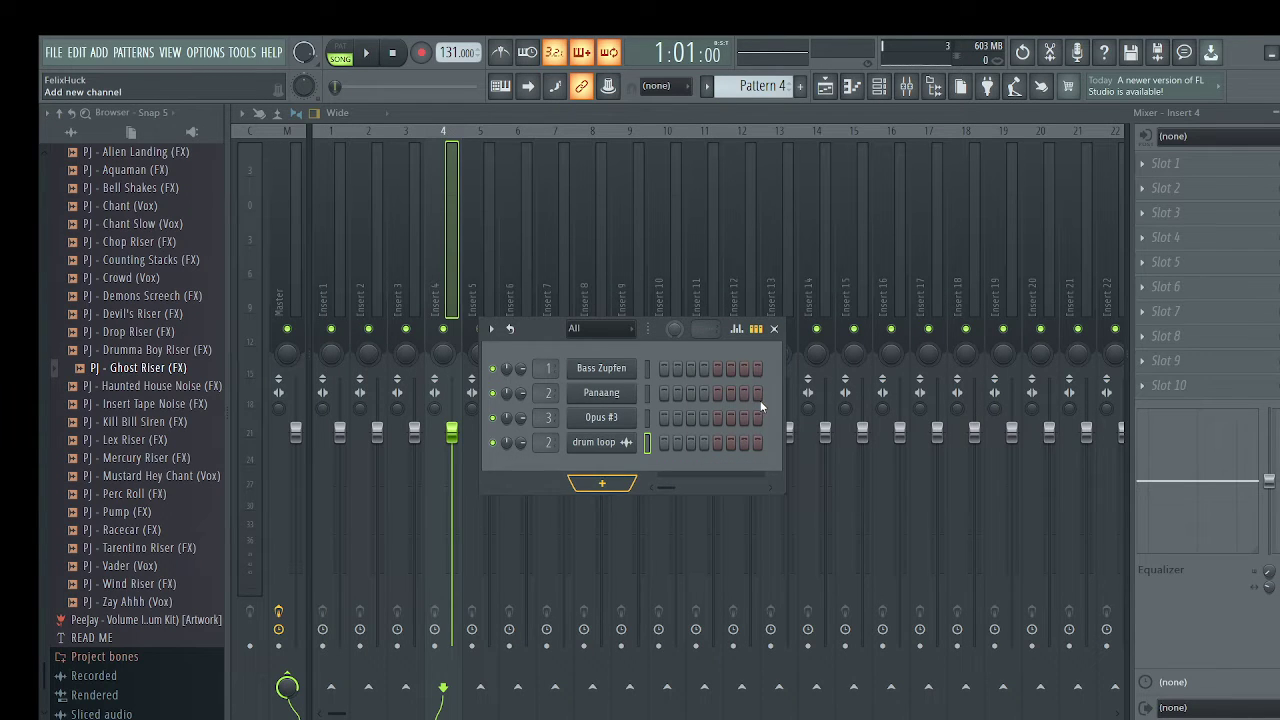
# Add a fresh Opus channel and open the EW Ra library in its browser
pyautogui.click(760, 401)
pyautogui.moveTo(875, 321); pyautogui.dragTo(843, 48)
pyautogui.scroll(-6, 652, 503)
pyautogui.scroll(2, 665, 422)
pyautogui.scroll(-2, 665, 422)
pyautogui.click(605, 481)
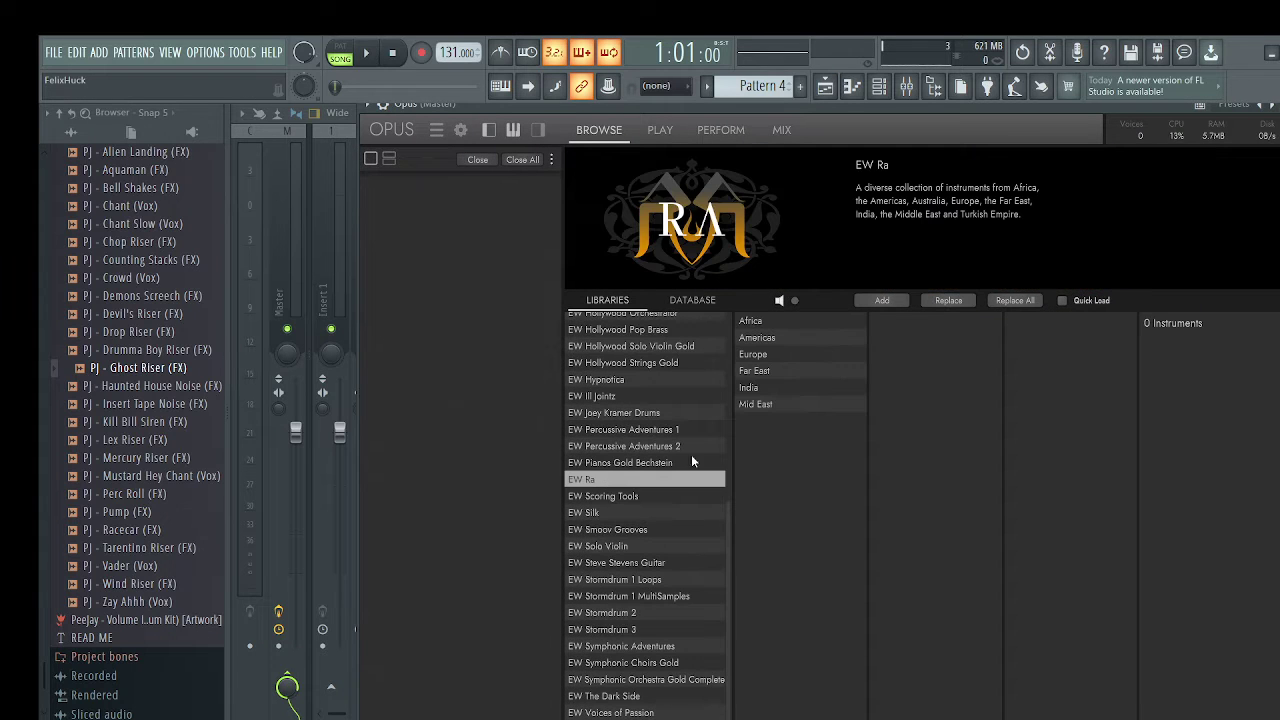
# Browse EW Ra's Far East wind instruments and preview the Rag Dung
pyautogui.click(770, 368)
pyautogui.click(787, 356)
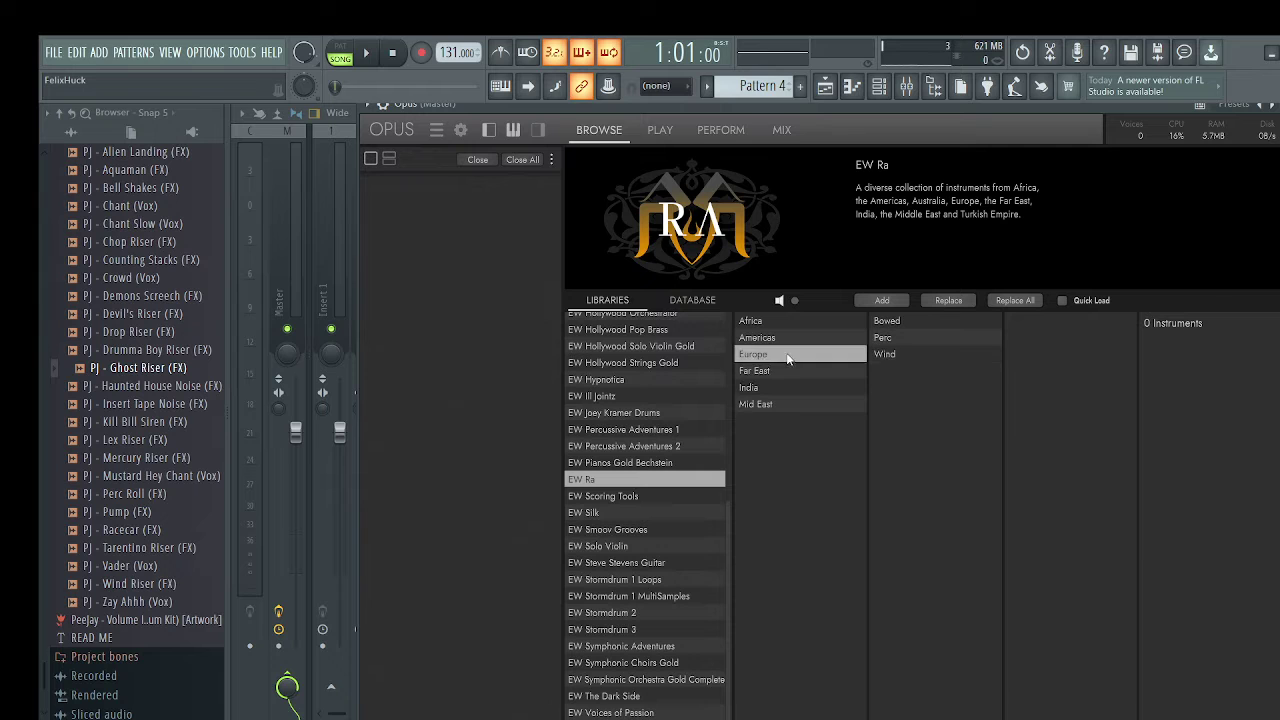
pyautogui.click(790, 370)
pyautogui.click(898, 370)
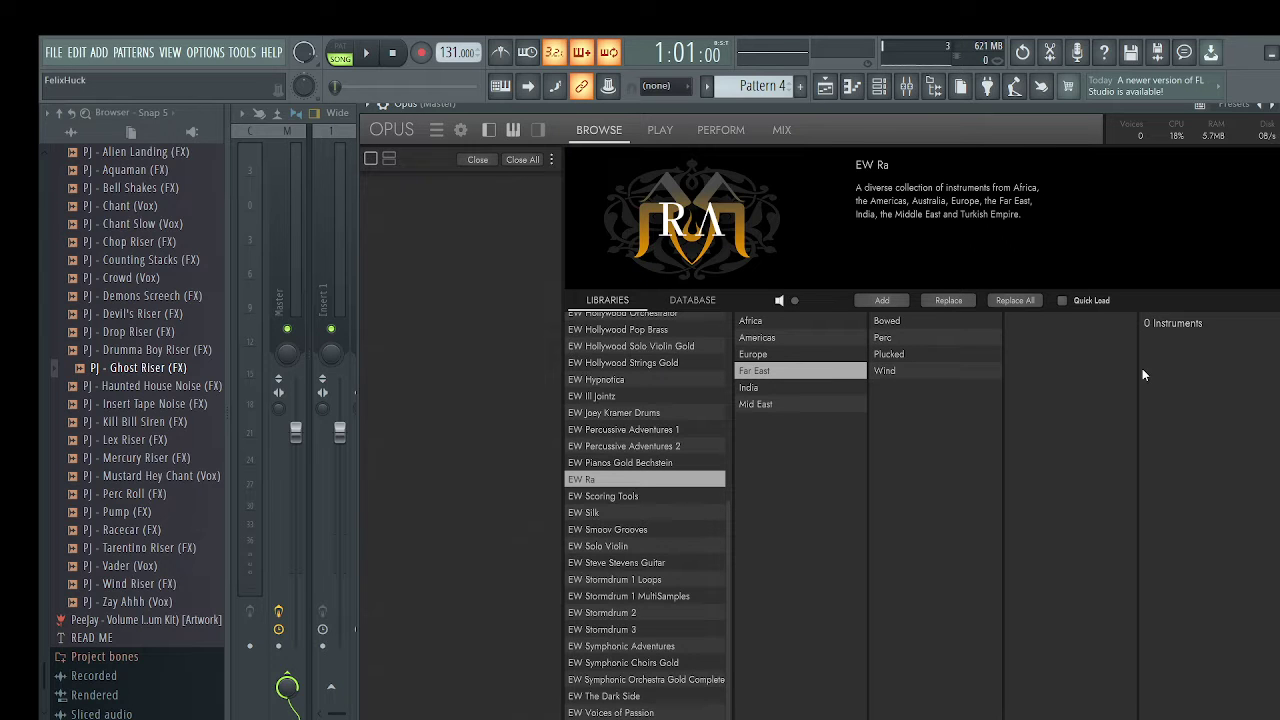
pyautogui.moveTo(948, 103); pyautogui.dragTo(840, 104)
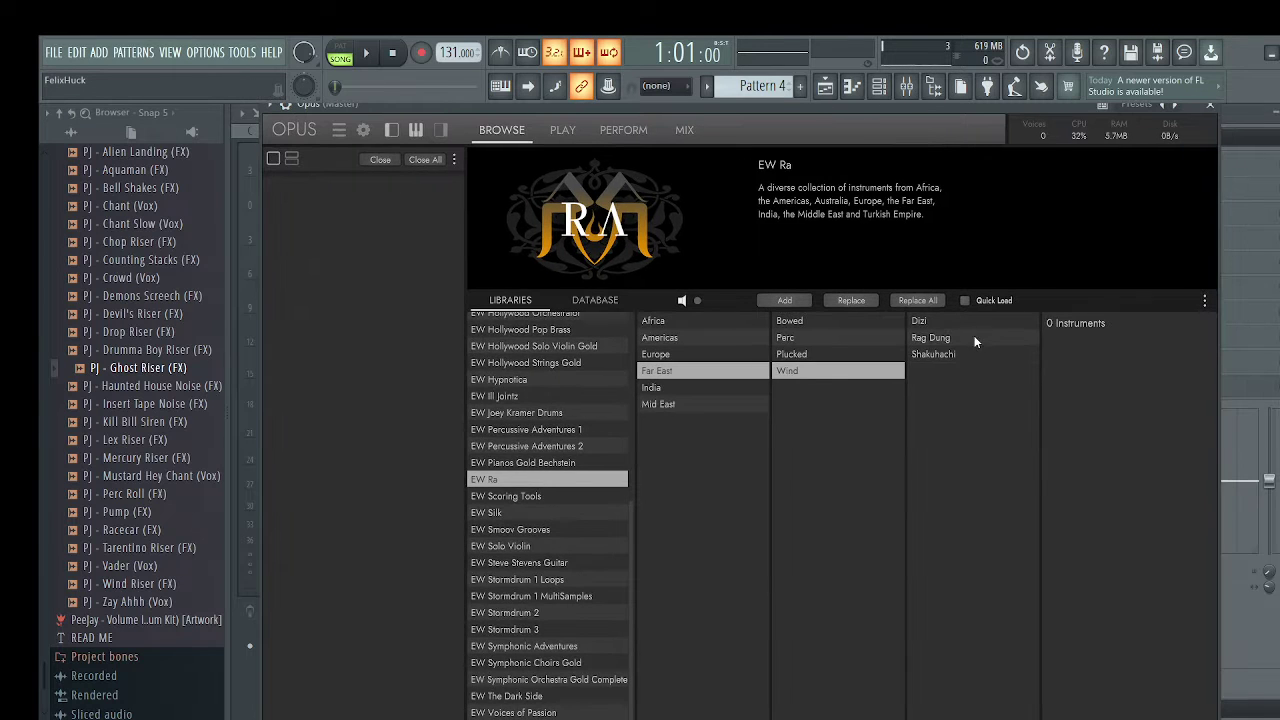
pyautogui.click(970, 337)
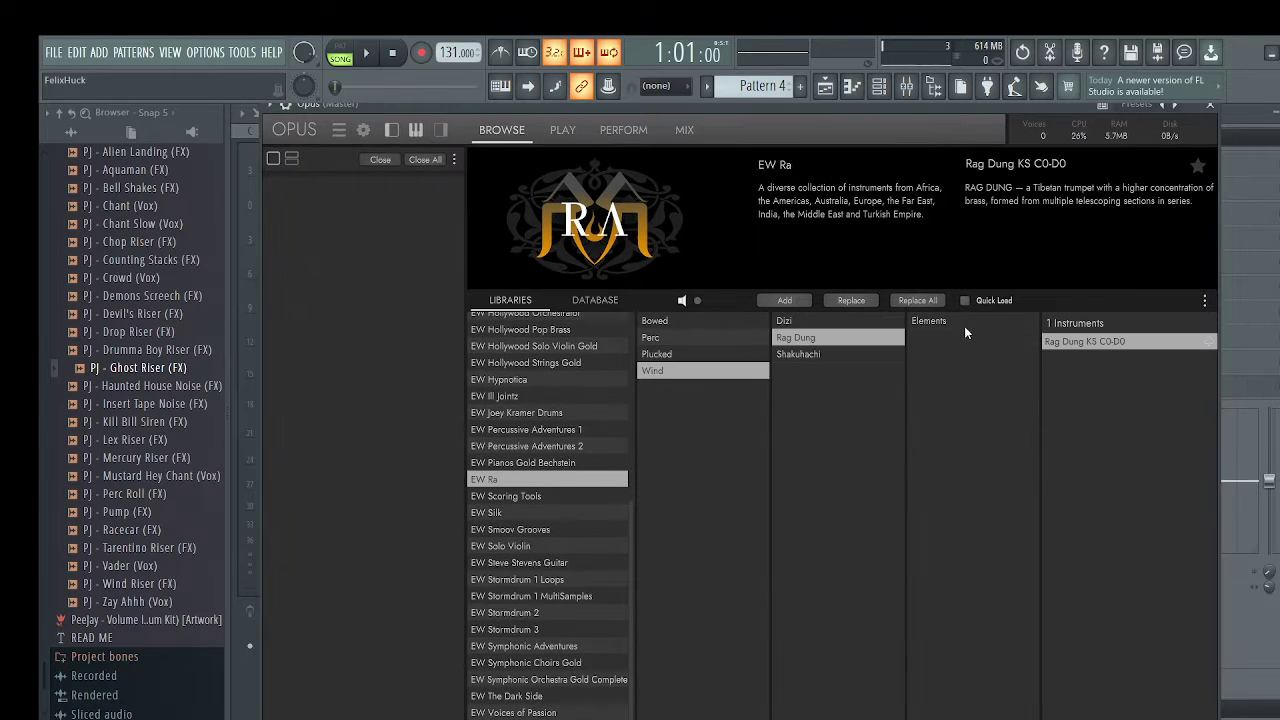
# Return to EW Ra's European winds and load the Bag Pipe Ens VS patch into the new Opus channel
pyautogui.click(692, 371)
pyautogui.click(699, 354)
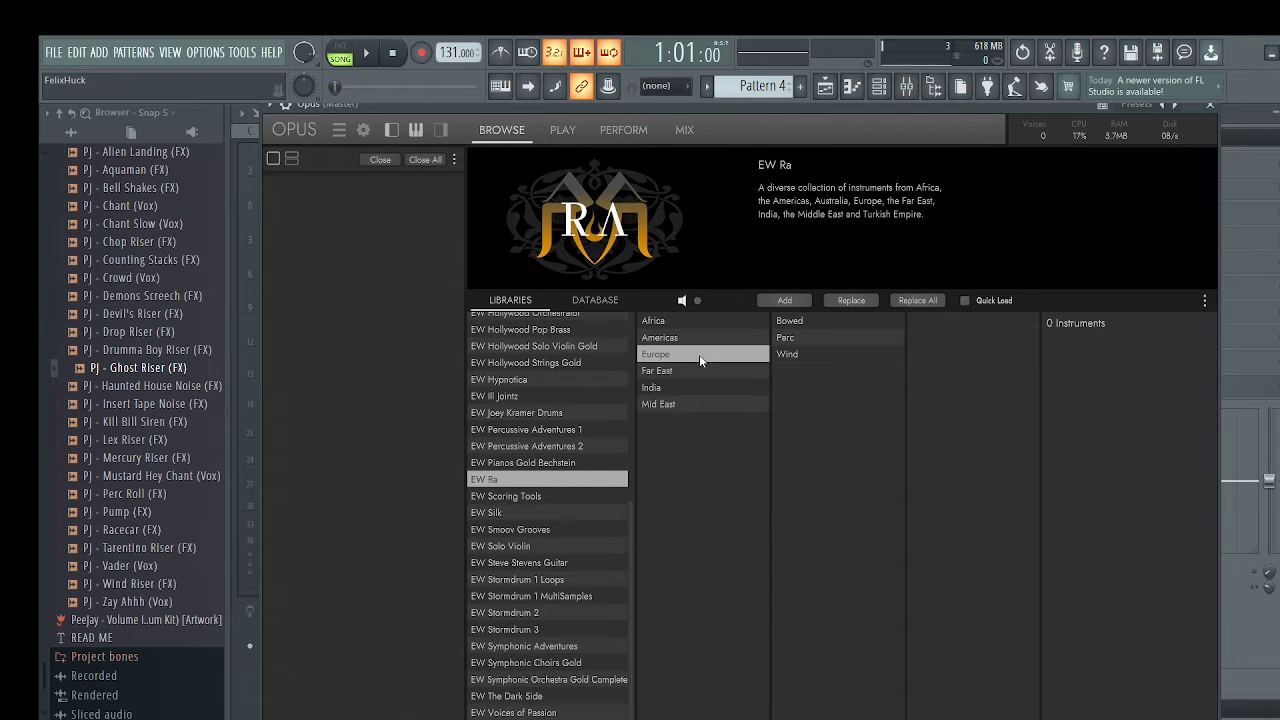
pyautogui.click(856, 354)
pyautogui.click(953, 337)
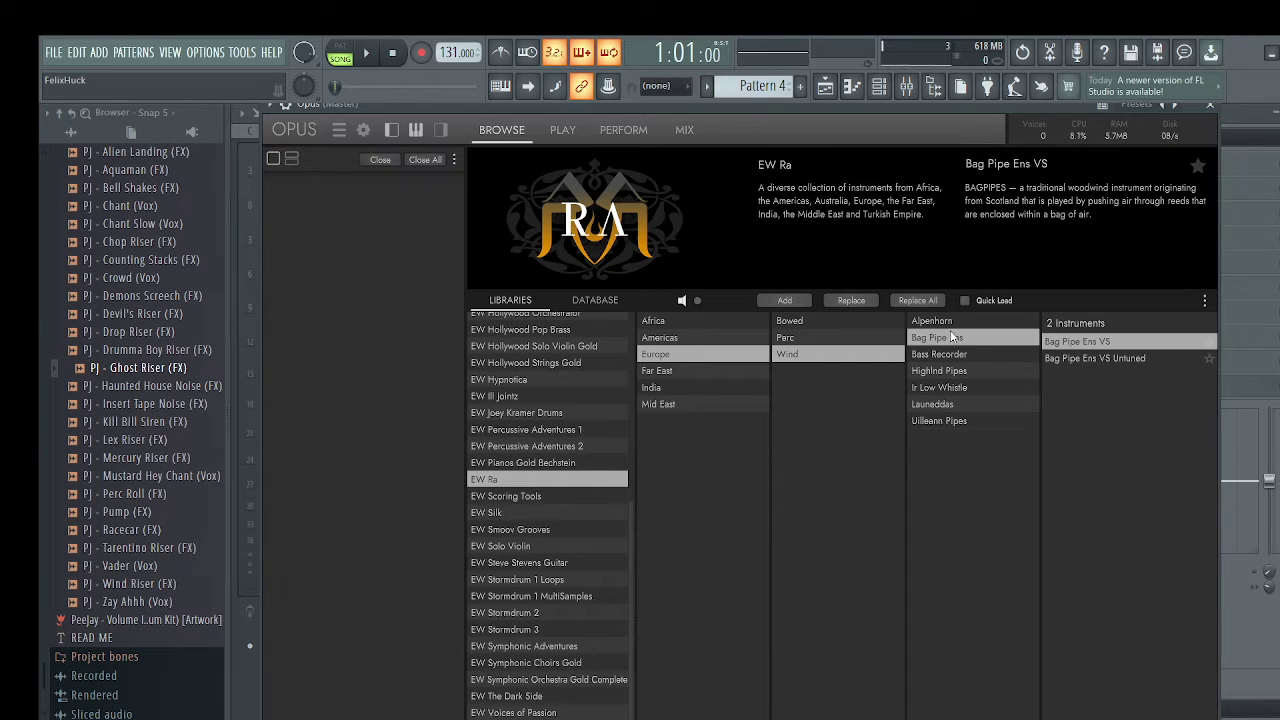
pyautogui.click(1140, 358)
pyautogui.doubleClick(1100, 342)
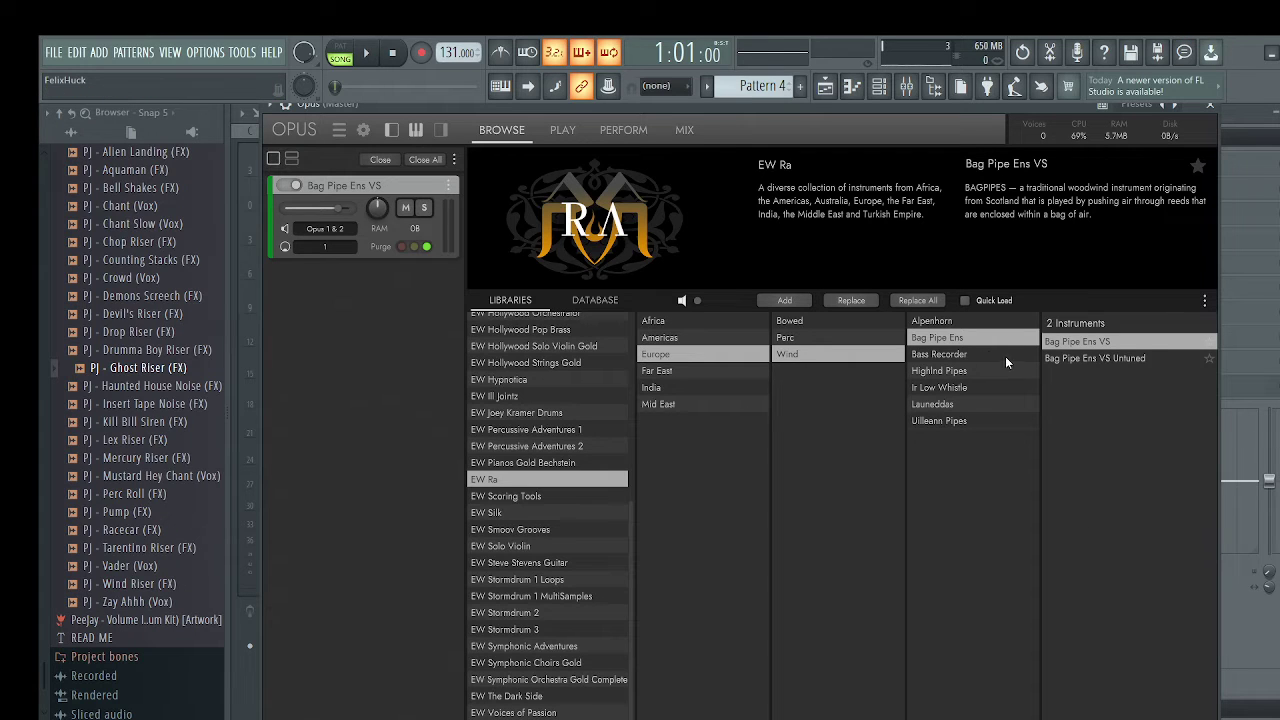
# Preview the Uilleann Pipes, Launeddas and Irish Low Whistle patches in the European winds
pyautogui.click(956, 421)
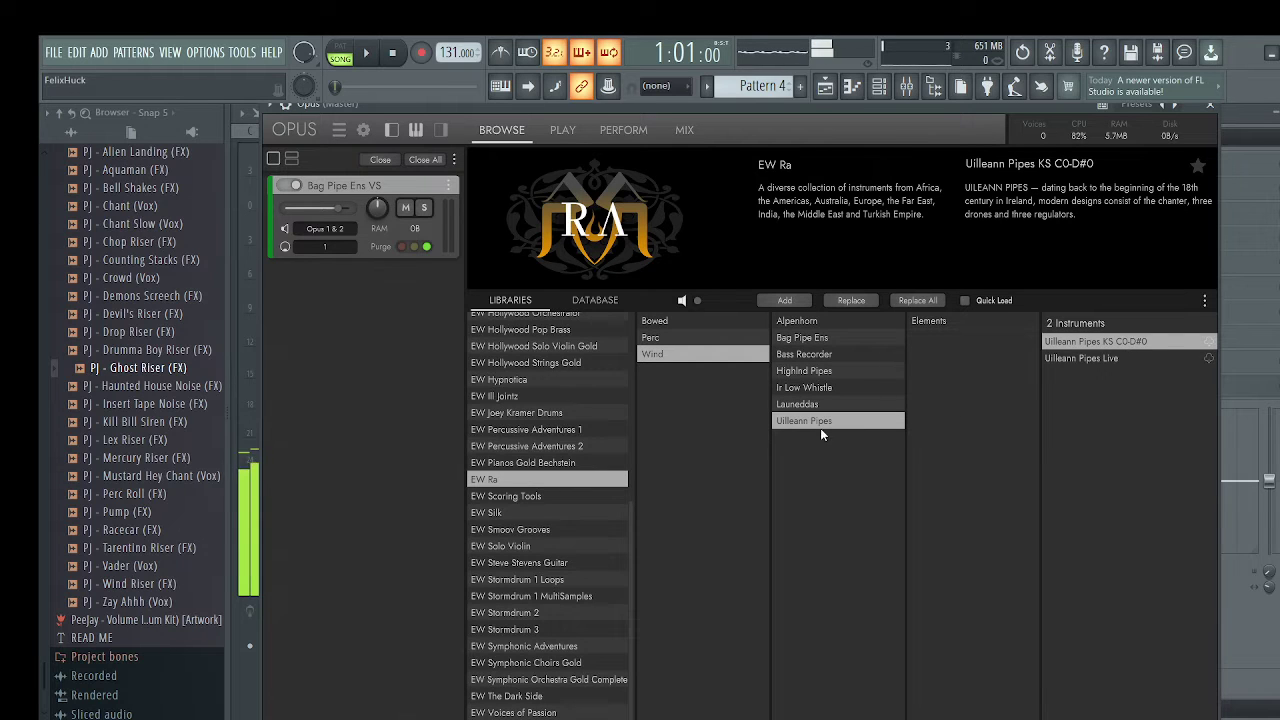
pyautogui.click(853, 404)
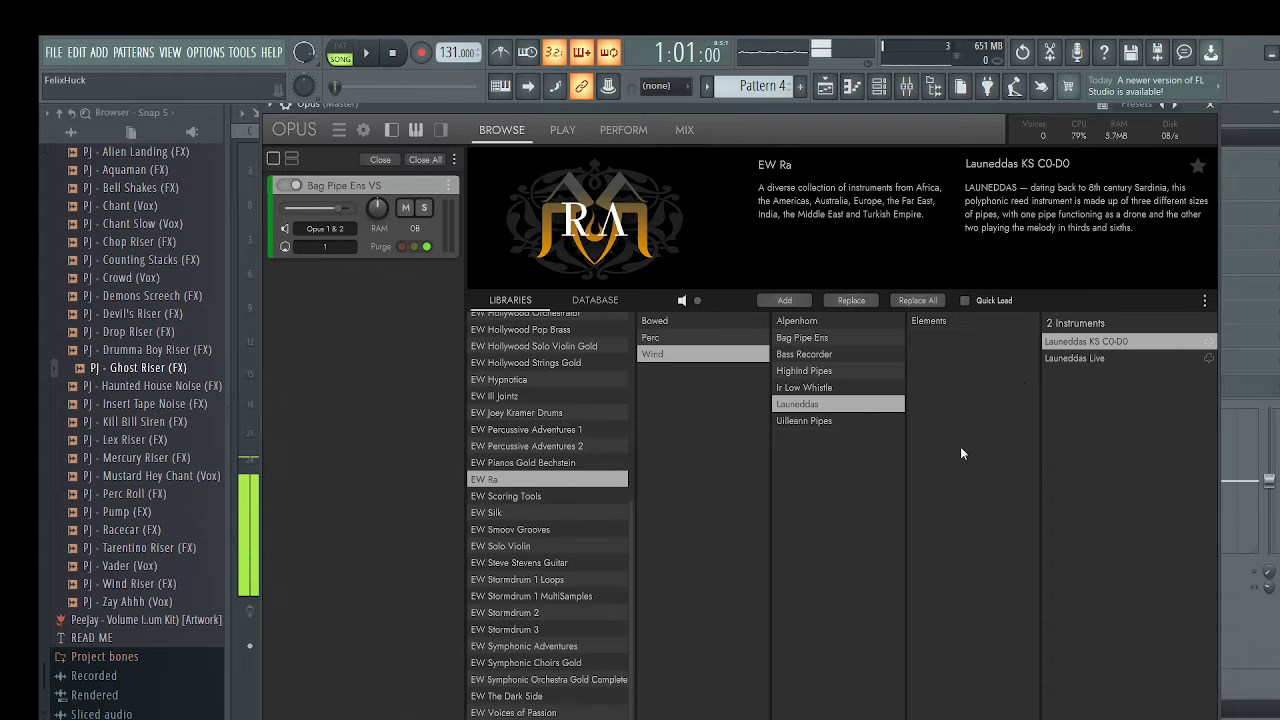
pyautogui.click(808, 389)
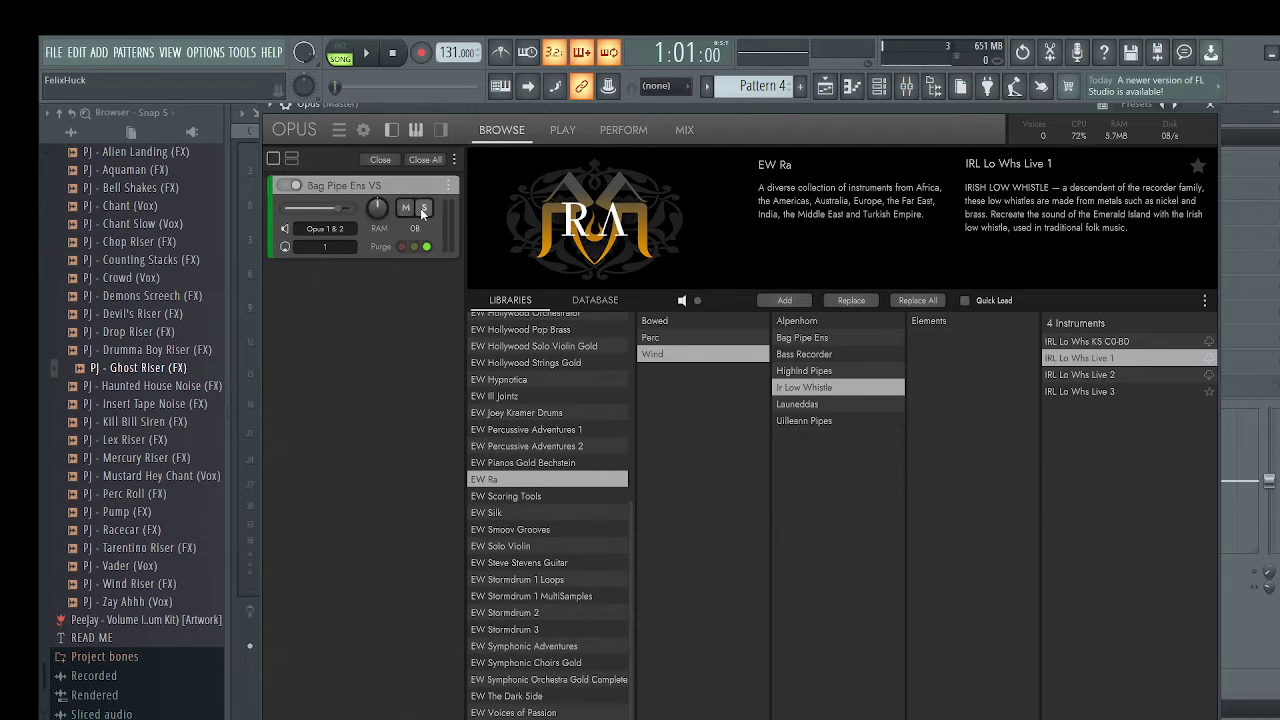
# Play the song and route the new Opus channel to mixer insert 4
pyautogui.click(906, 87)
pyautogui.press('space')
pyautogui.click(880, 87)
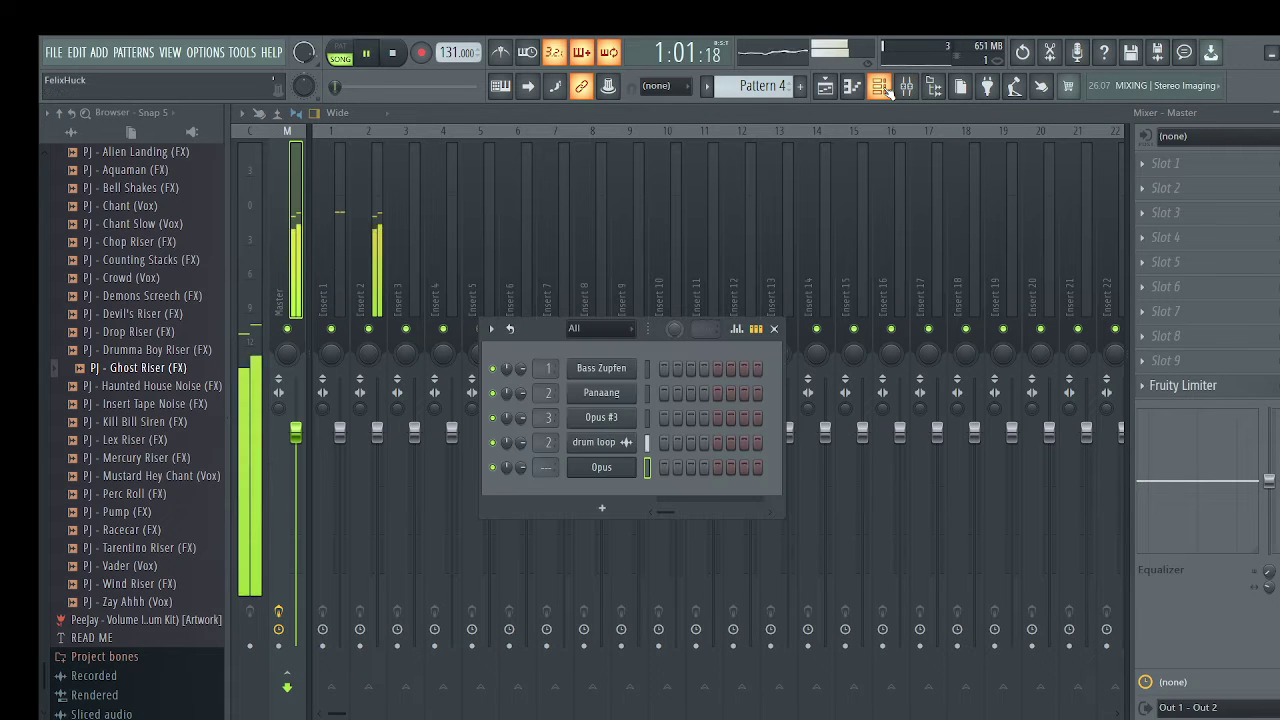
pyautogui.scroll(4, 551, 468)
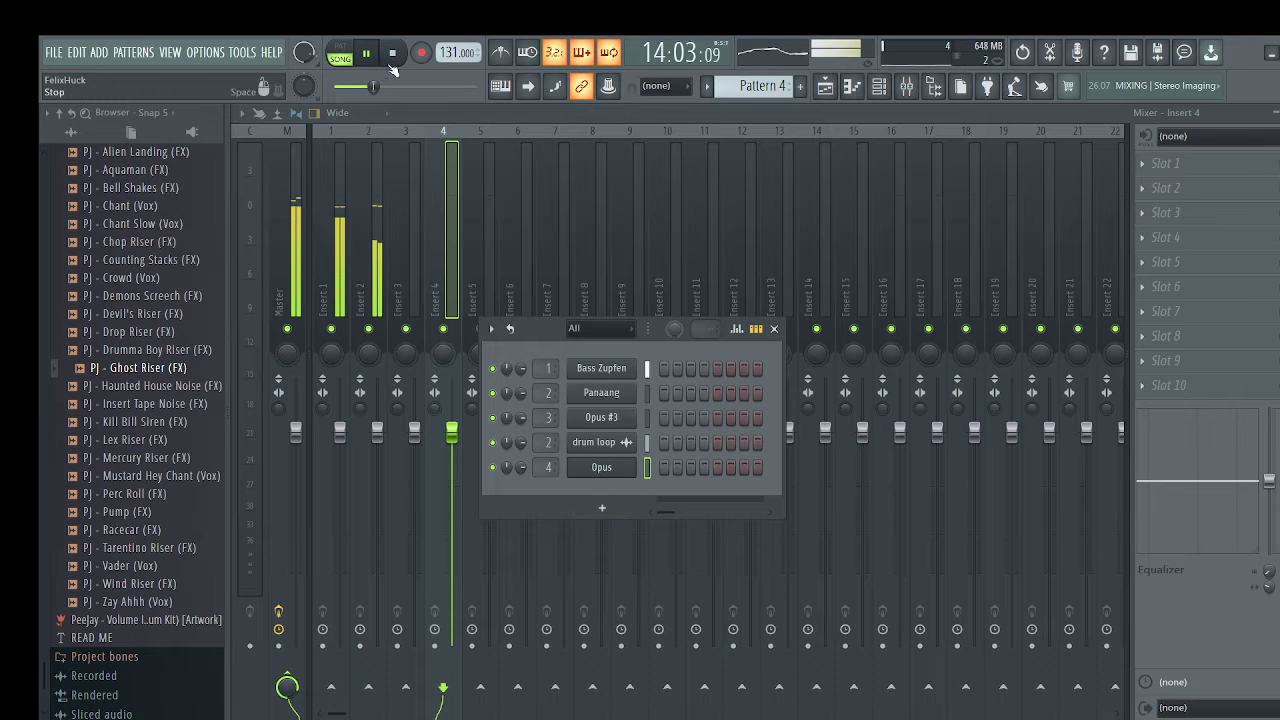
# Reopen Opus, clear its bagpipe patch and preview Bansuri Sus from the India winds in the EW Silk library
pyautogui.press('space')
pyautogui.click(601, 467)
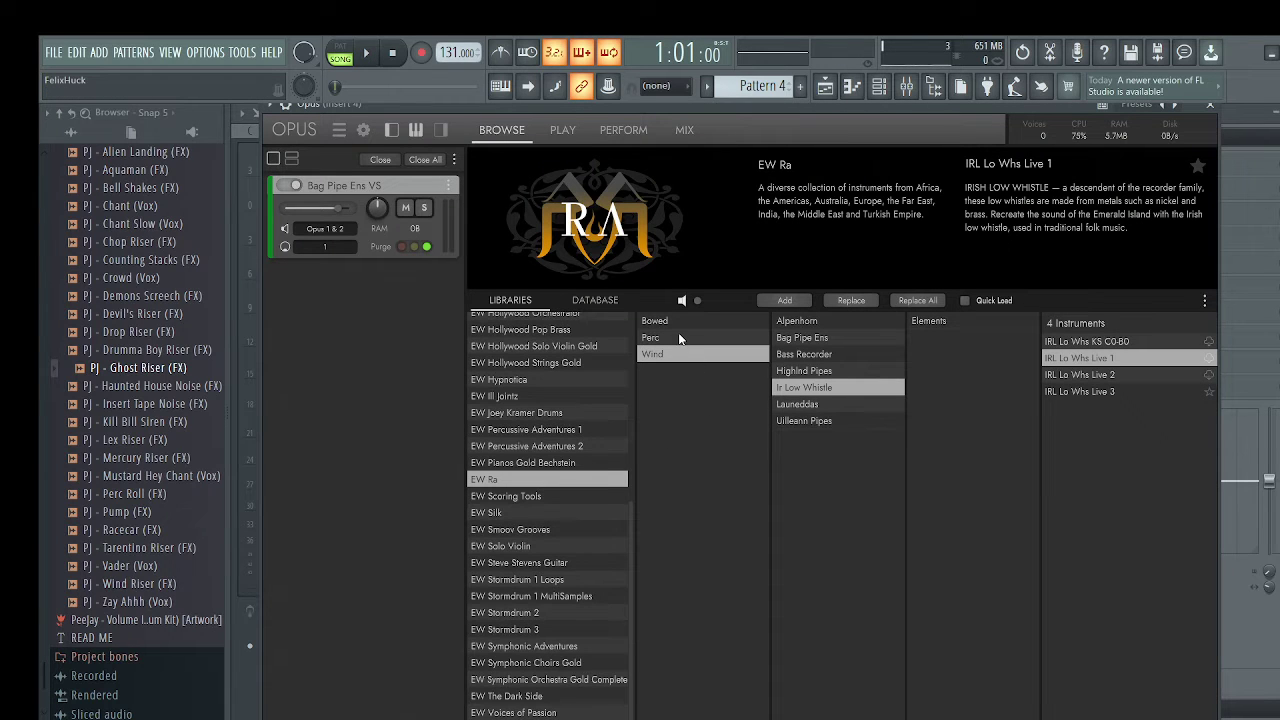
pyautogui.click(532, 513)
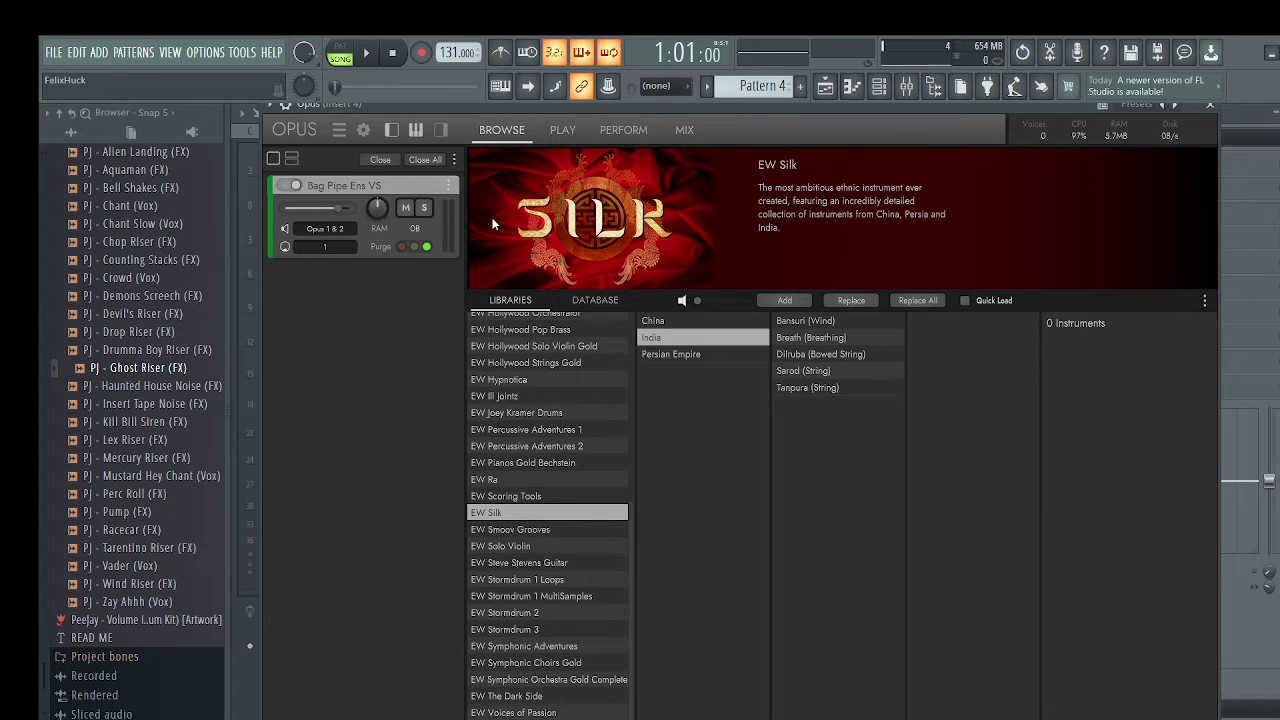
pyautogui.click(800, 322)
pyautogui.click(990, 328)
pyautogui.click(1126, 358)
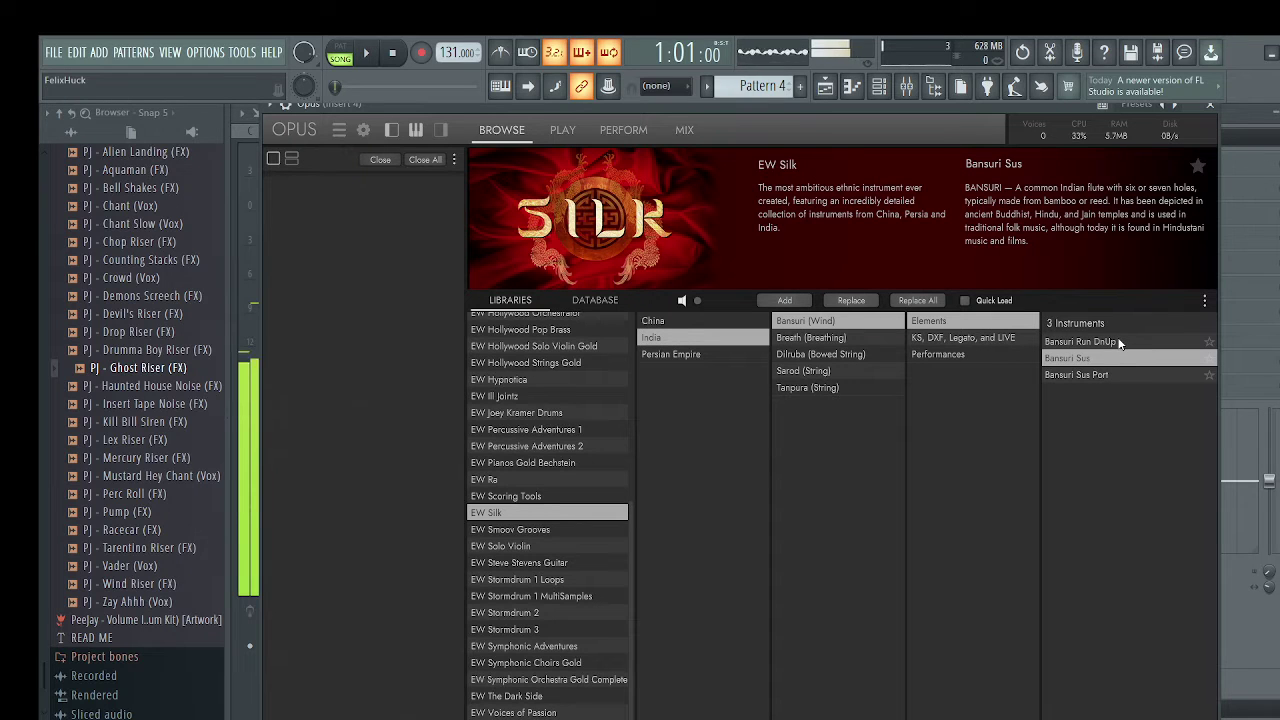
# Preview Bansuri Run DnUp and load the Bansuri Sus Port patch into Opus
pyautogui.click(1120, 341)
pyautogui.click(1095, 376)
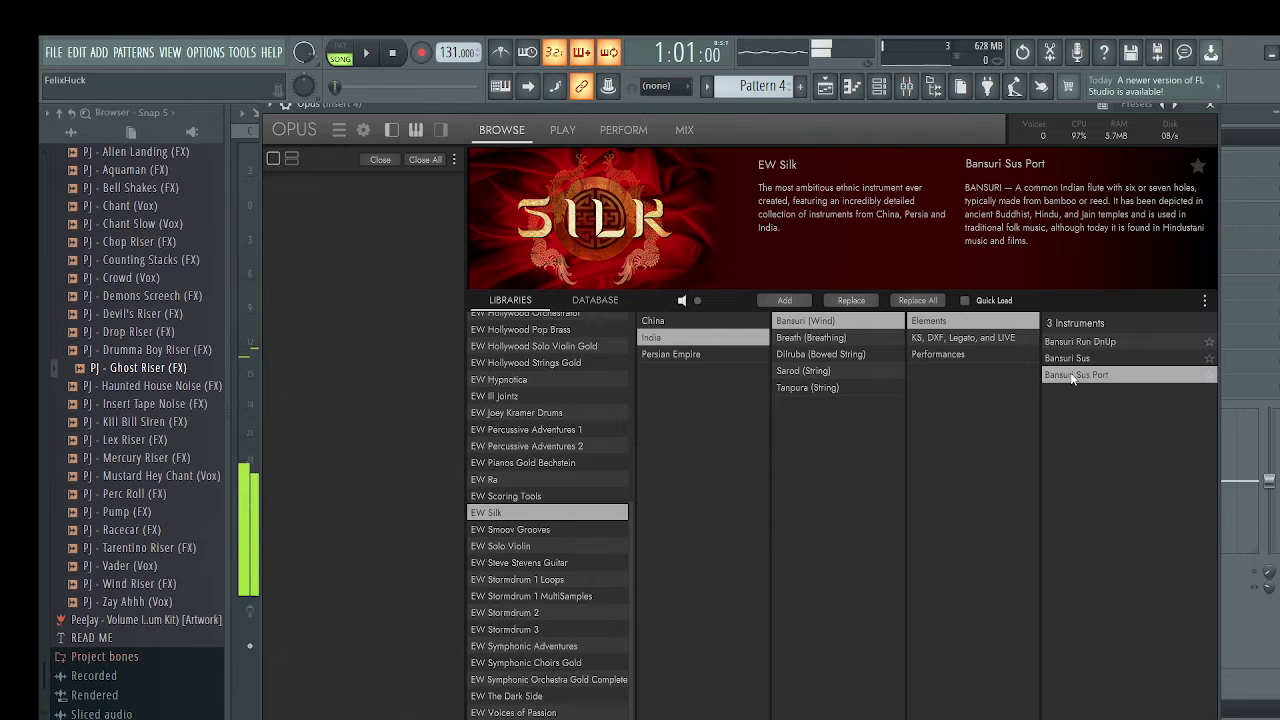
pyautogui.doubleClick(1066, 375)
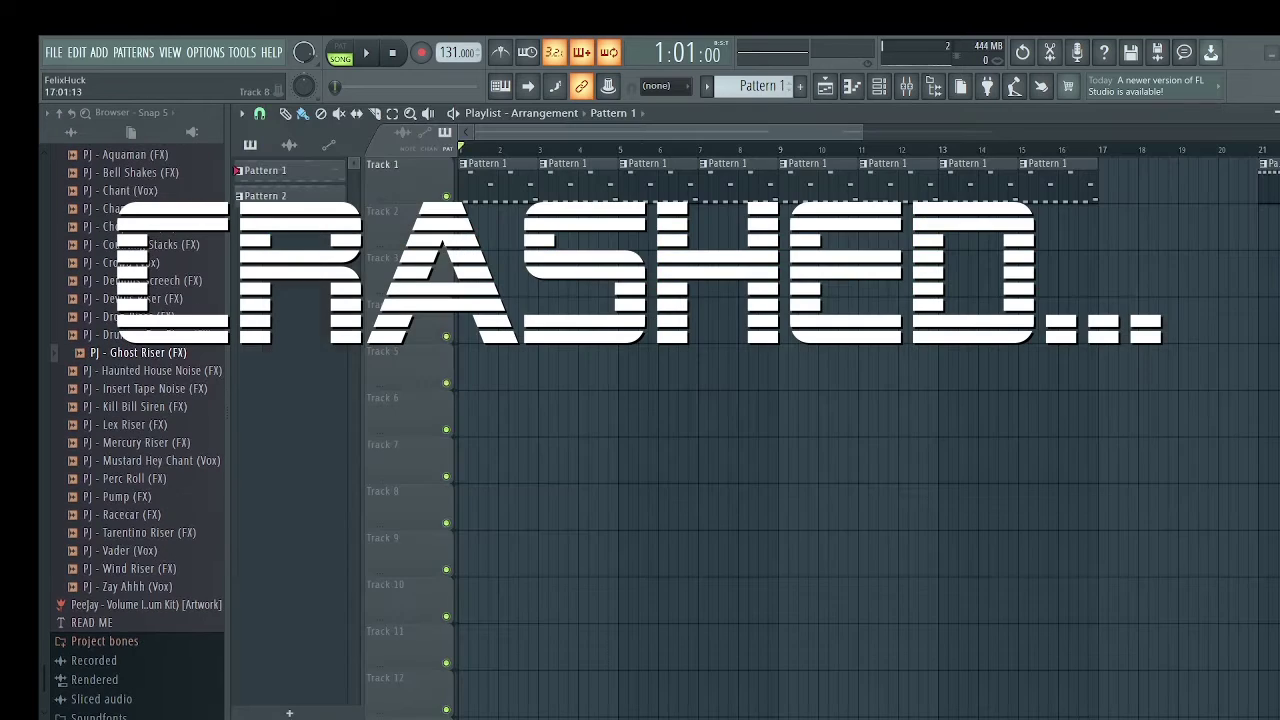
# Play the reopened project's arrangement from the start, with all Pattern 1 and Pattern 2 clips in view
pyautogui.click(1163, 461)
pyautogui.rightClick(1165, 463)
pyautogui.press('space')
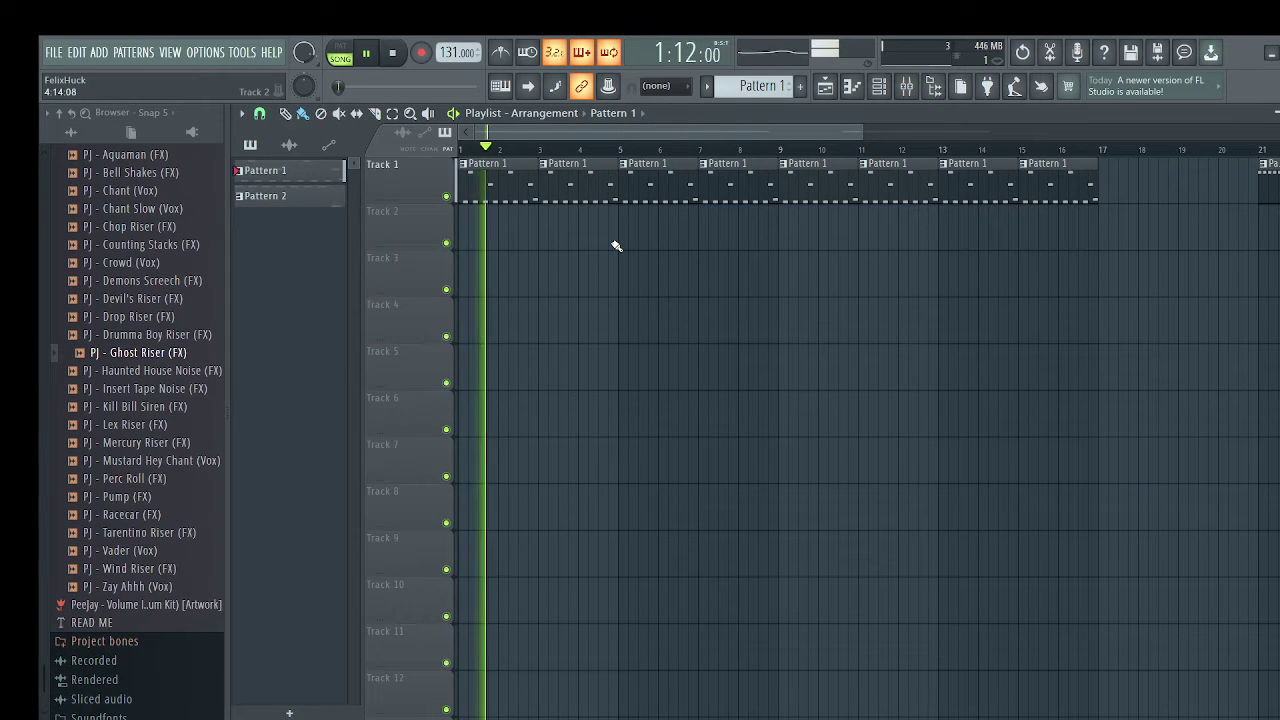
pyautogui.scroll(-3, 614, 246)
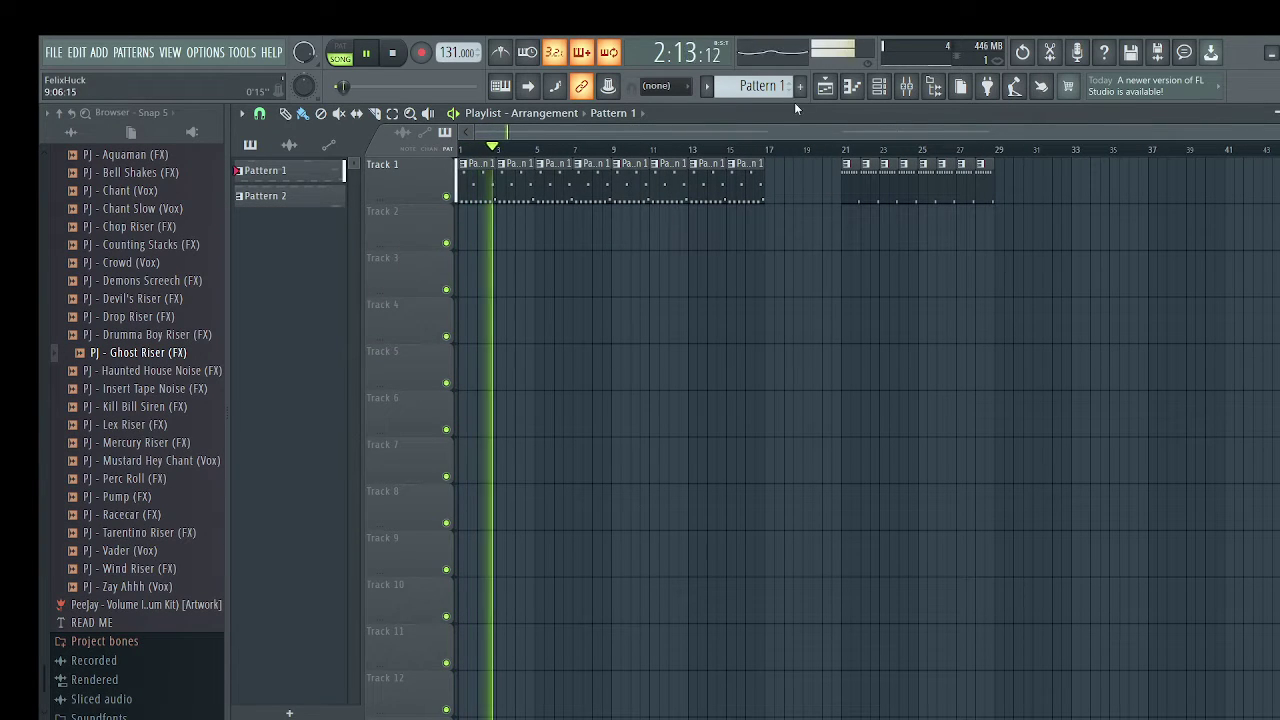
# Stop playback, open the Opus #2 channel's instrument and clear its Panaang 131 bpm patch
pyautogui.press('space')
pyautogui.click(888, 86)
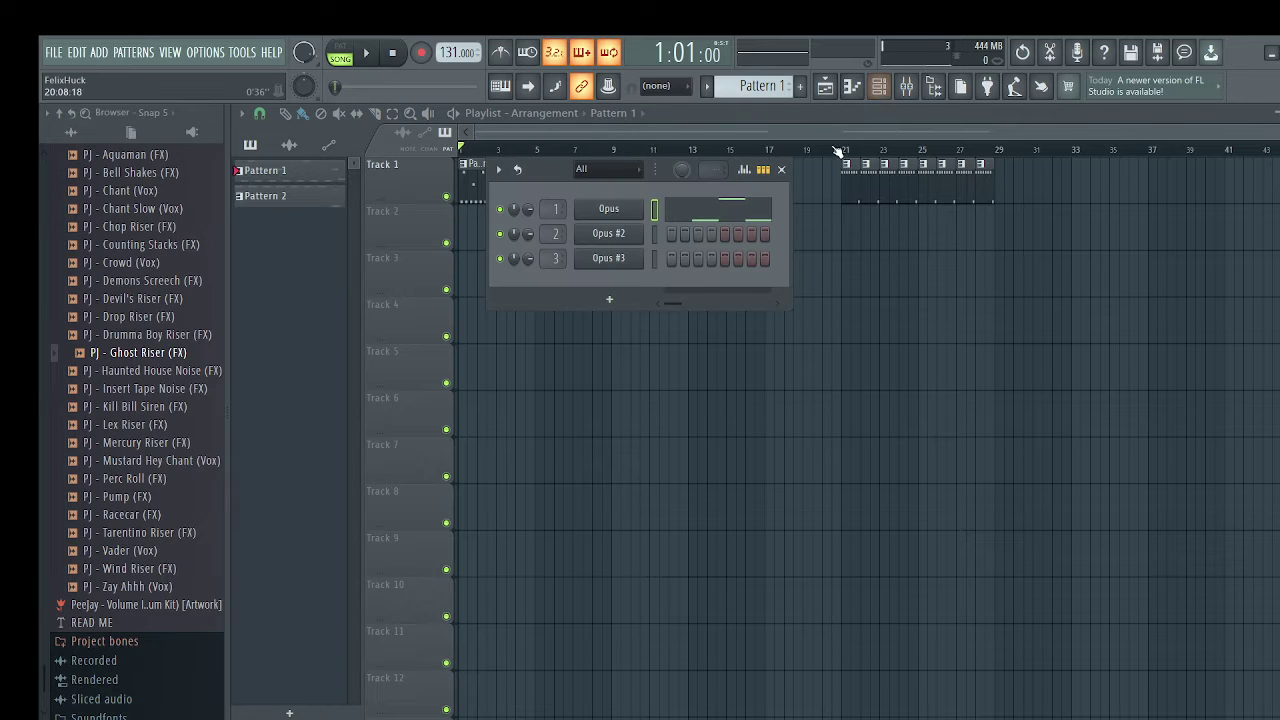
pyautogui.click(630, 237)
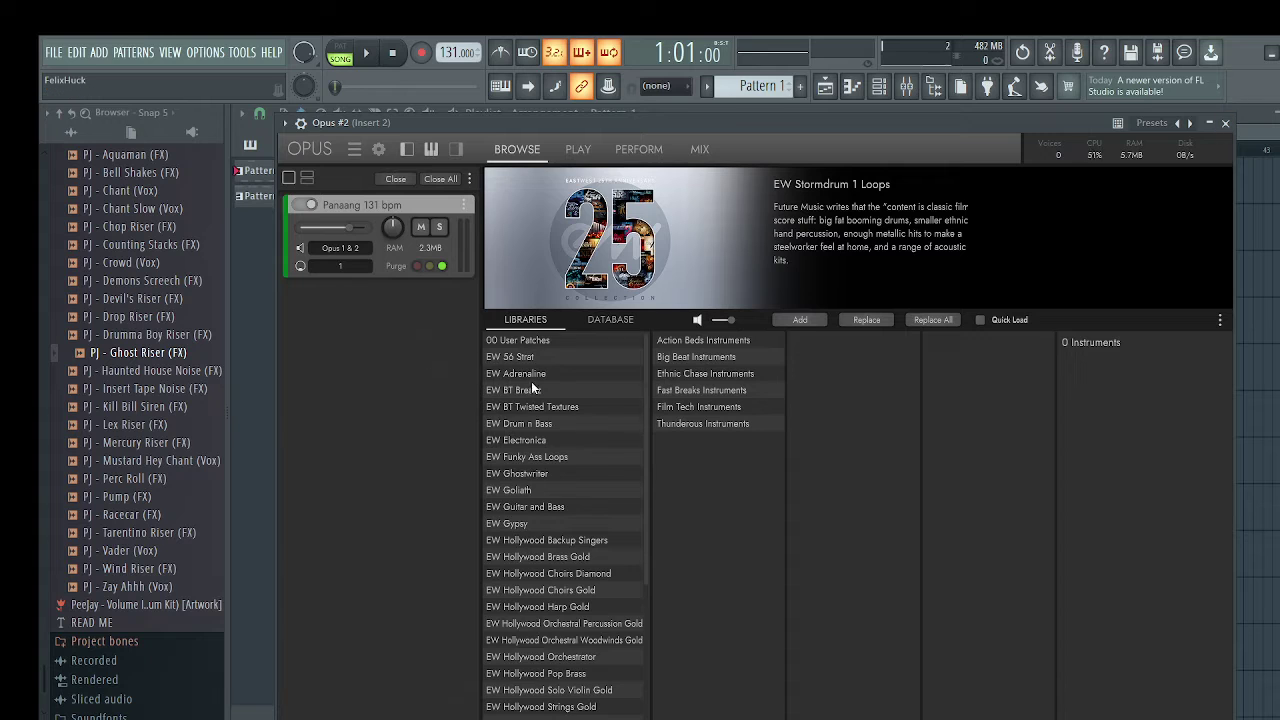
pyautogui.scroll(-6, 628, 467)
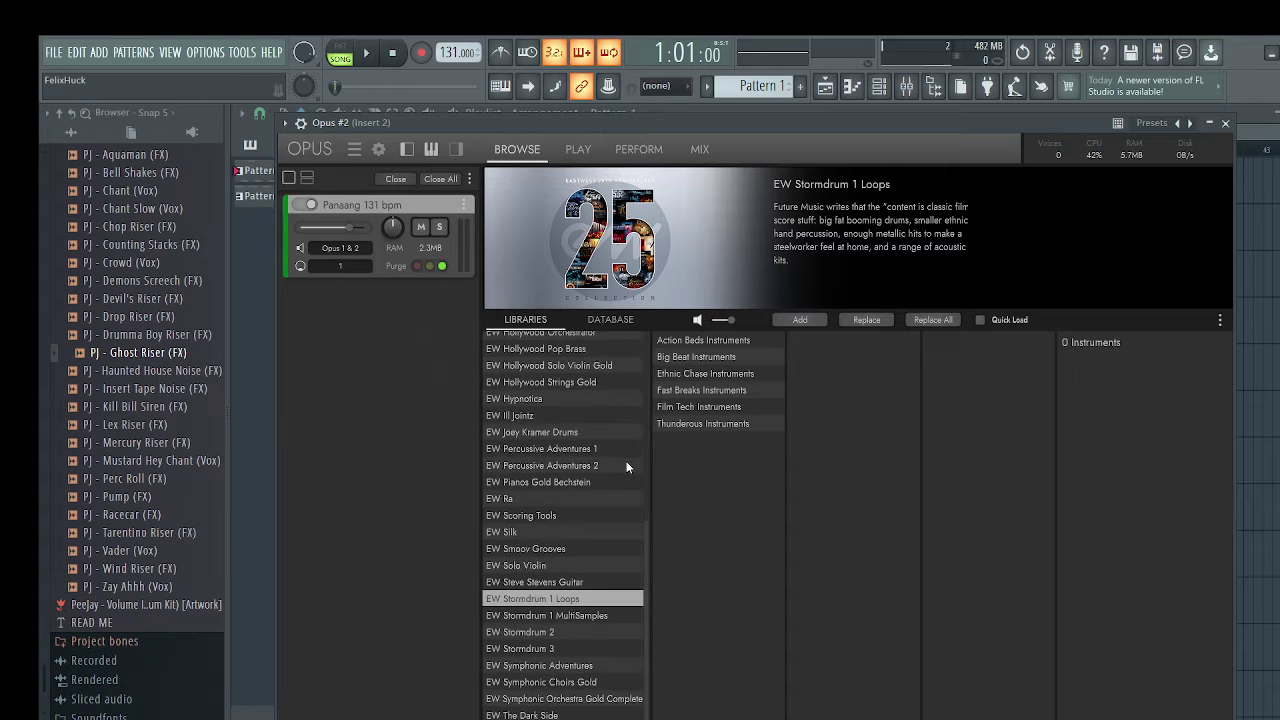
pyautogui.click(462, 206)
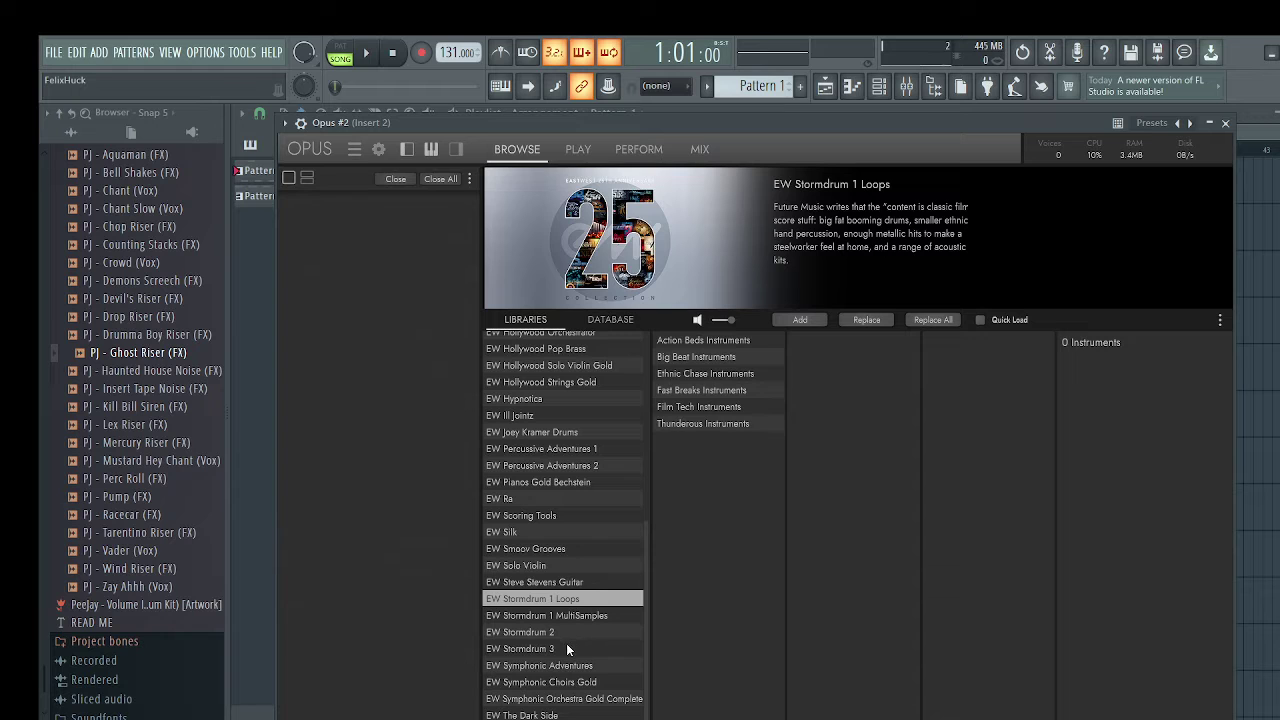
# Browse the Stormdrum libraries in Opus #2 and open the Big Drums category of EW Stormdrum 3
pyautogui.press('Down')
pyautogui.press('Down')
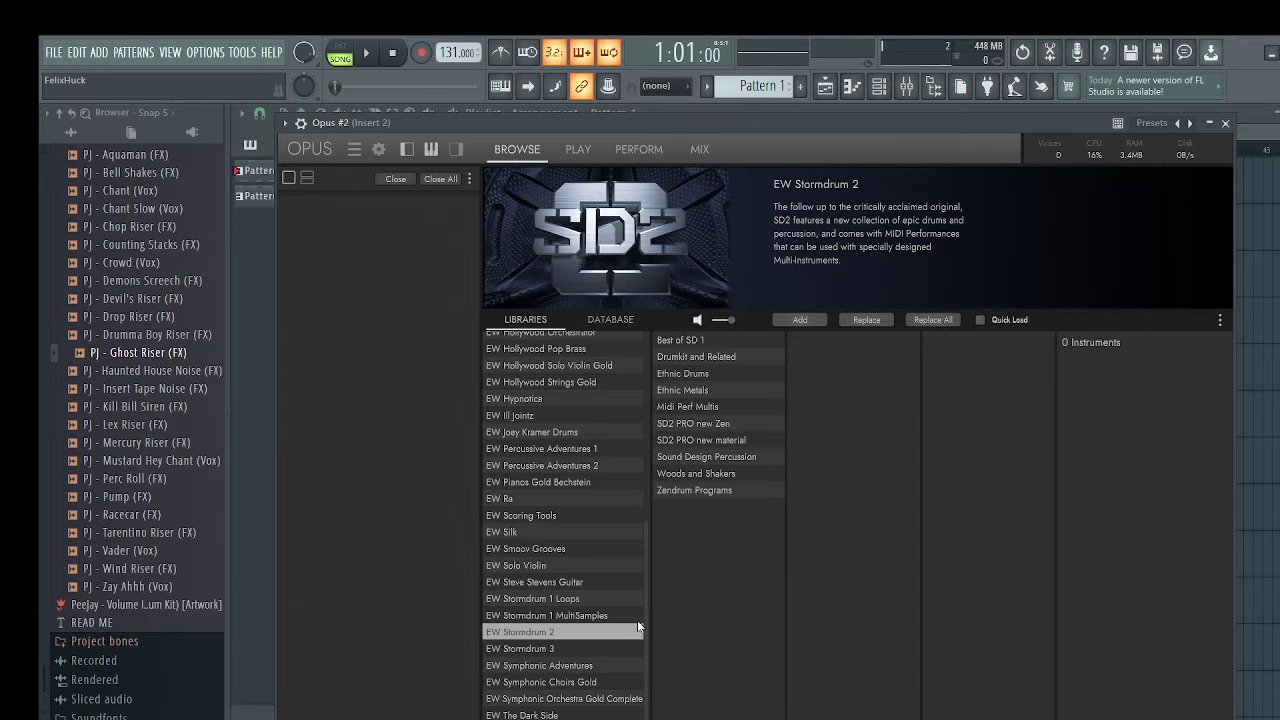
pyautogui.click(545, 648)
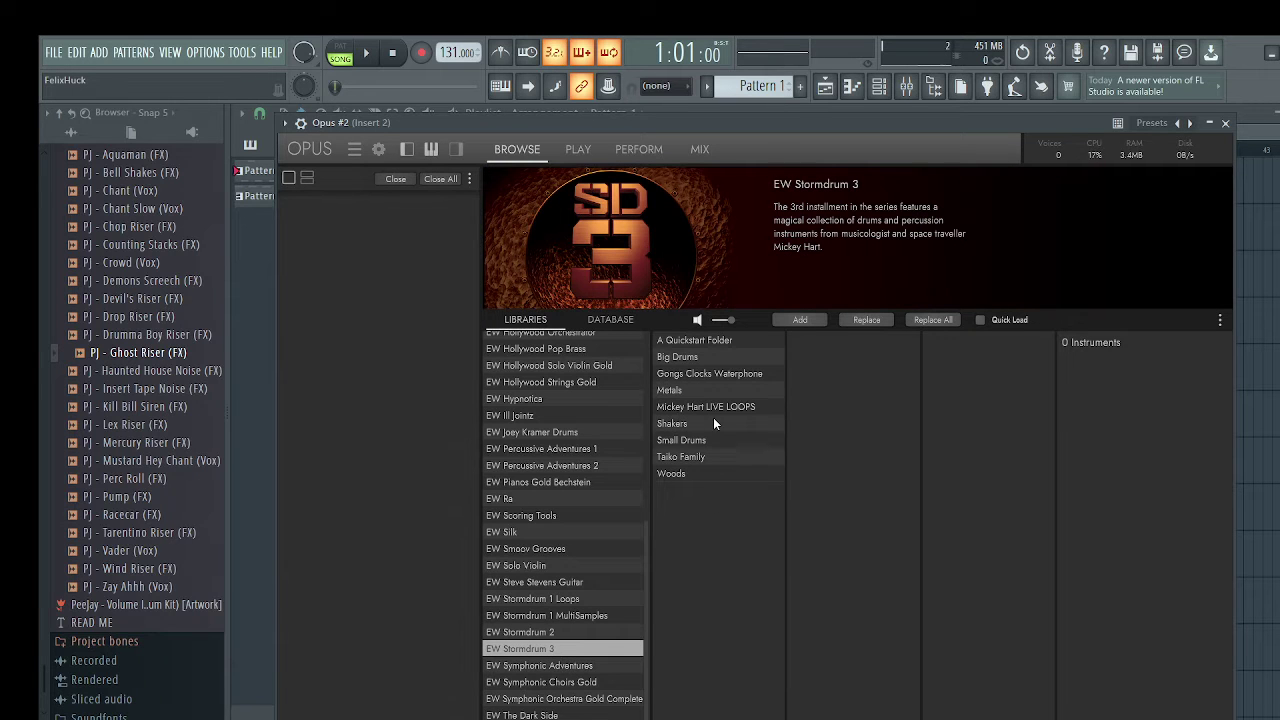
pyautogui.click(724, 360)
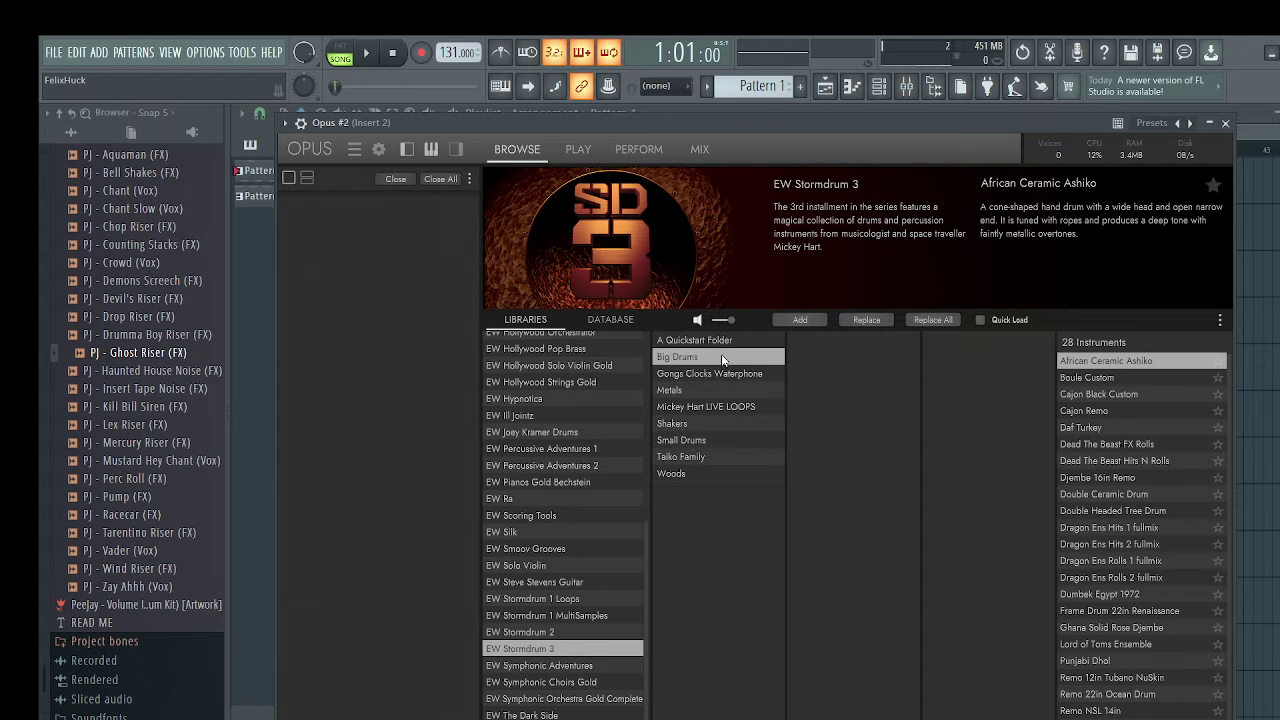
# Preview the big drums from Dragon Ens Rolls 1 fullmix through Lord of Toms Ensemble and load Lord of Toms Ensemble into Opus #2
pyautogui.click(1110, 561)
pyautogui.click(1106, 577)
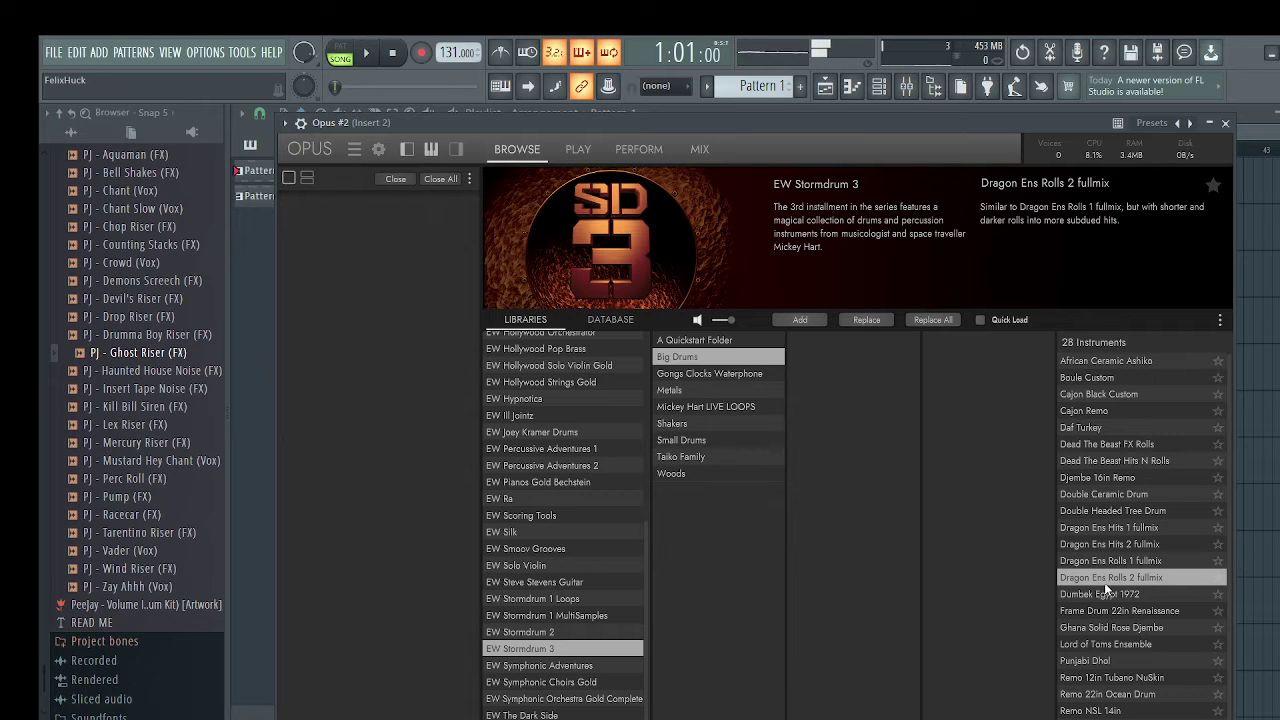
pyautogui.click(1101, 594)
pyautogui.click(1101, 611)
pyautogui.click(1096, 629)
pyautogui.click(1097, 645)
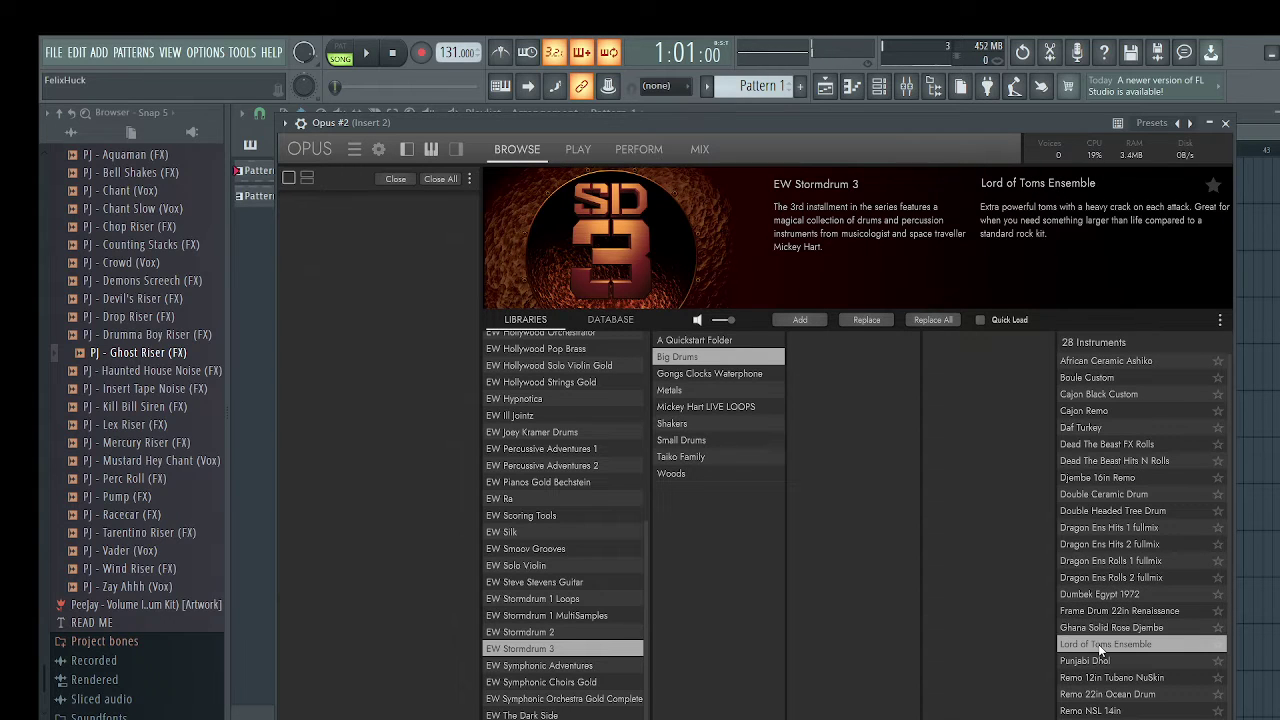
pyautogui.doubleClick(1101, 648)
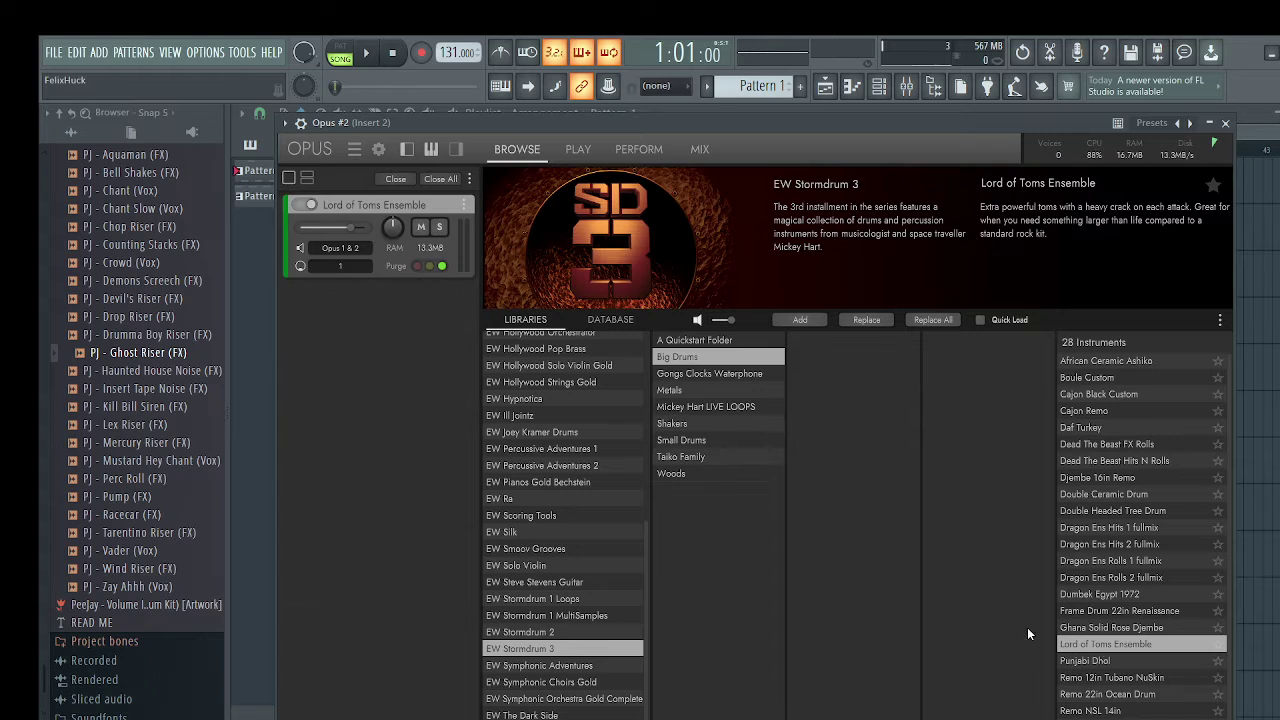
# Close Opus #2 and play the song from the start to try out the toms over the arrangement
pyautogui.click(1228, 123)
pyautogui.press('space')
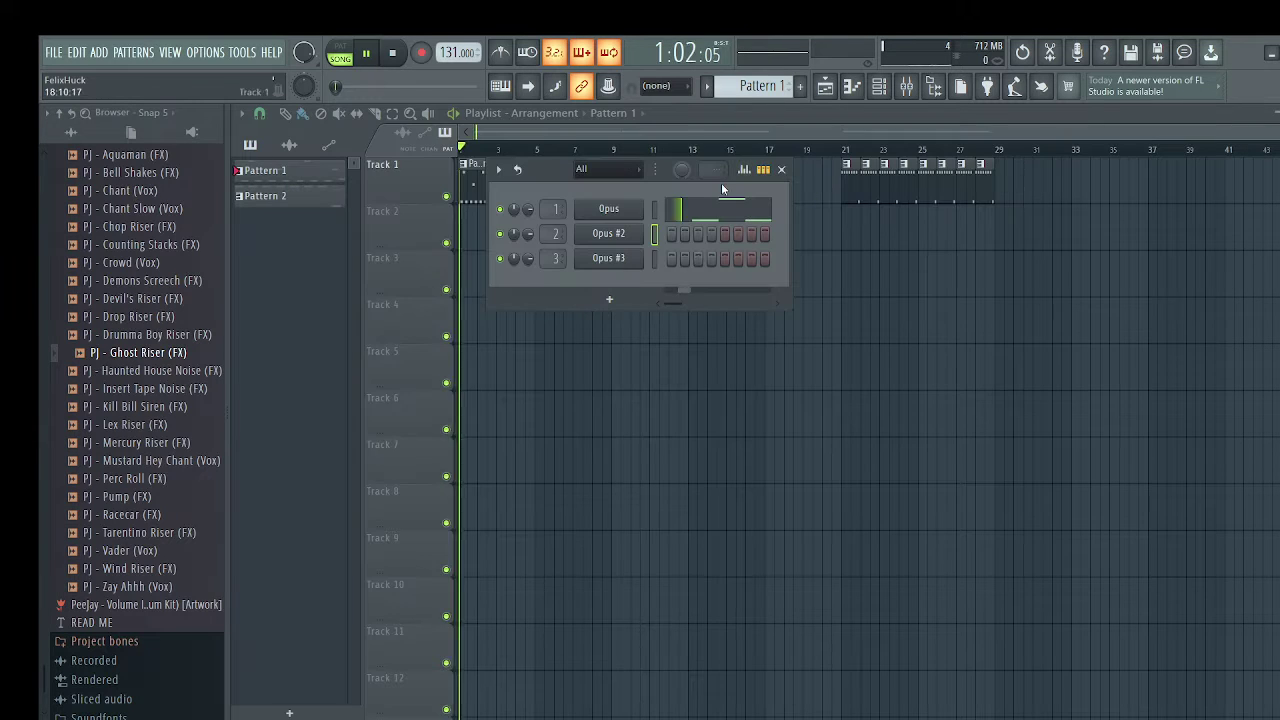
pyautogui.press('space')
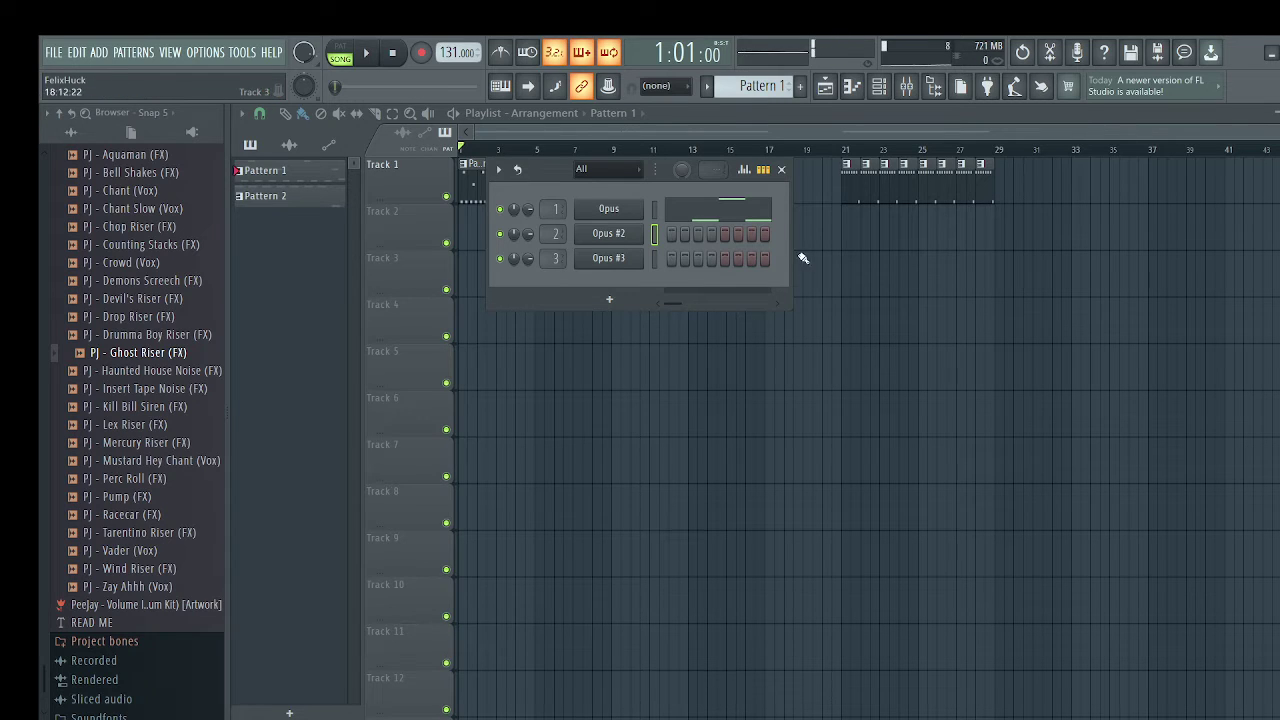
# Close the channel rack, turn on the metronome and arm recording
pyautogui.click(779, 170)
pyautogui.click(500, 52)
pyautogui.click(421, 54)
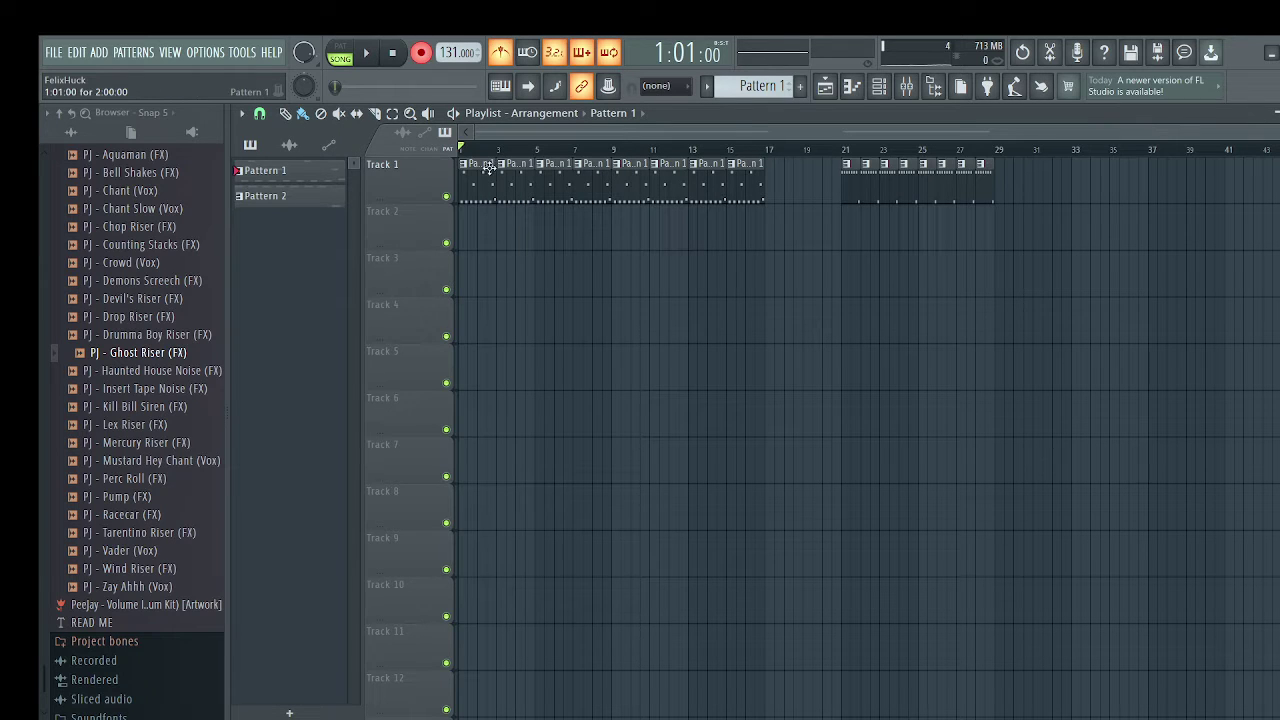
# Create Pattern 3 and place its clip on Track 2 from bar 1, stretched to about bar 31
pyautogui.click(464, 219)
pyautogui.rightClick(491, 231)
pyautogui.click(800, 89)
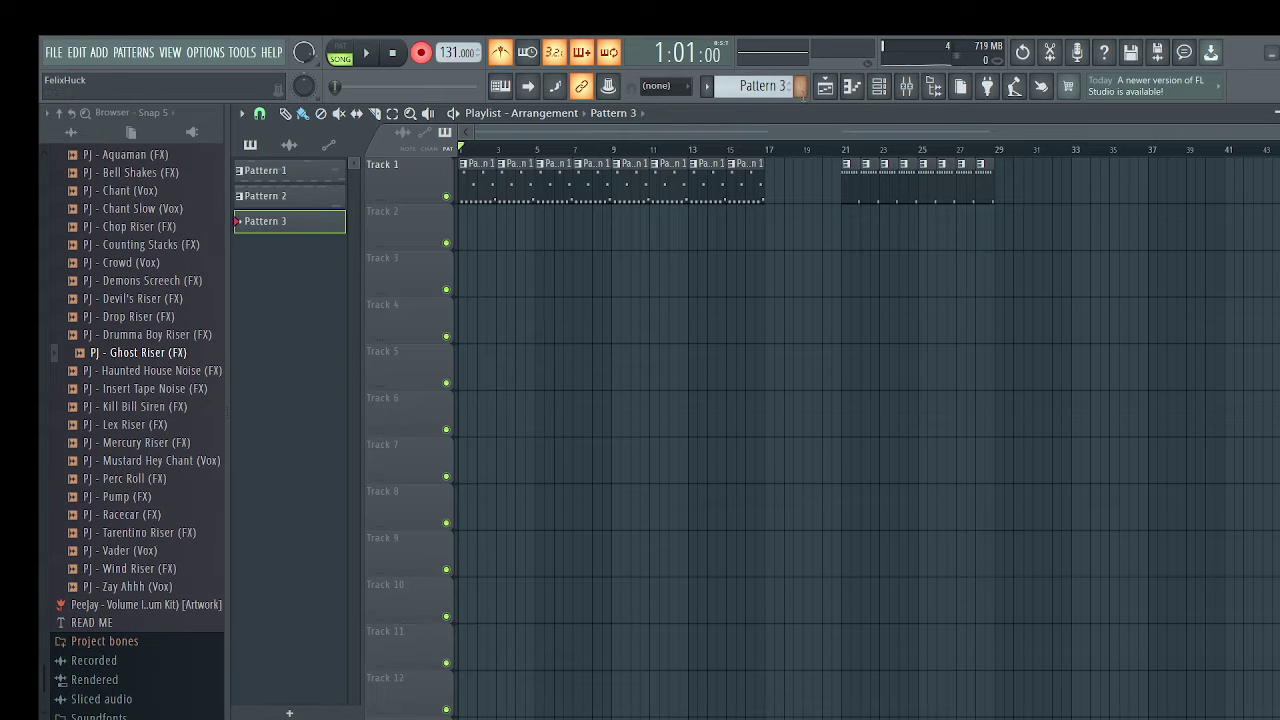
pyautogui.click(474, 225)
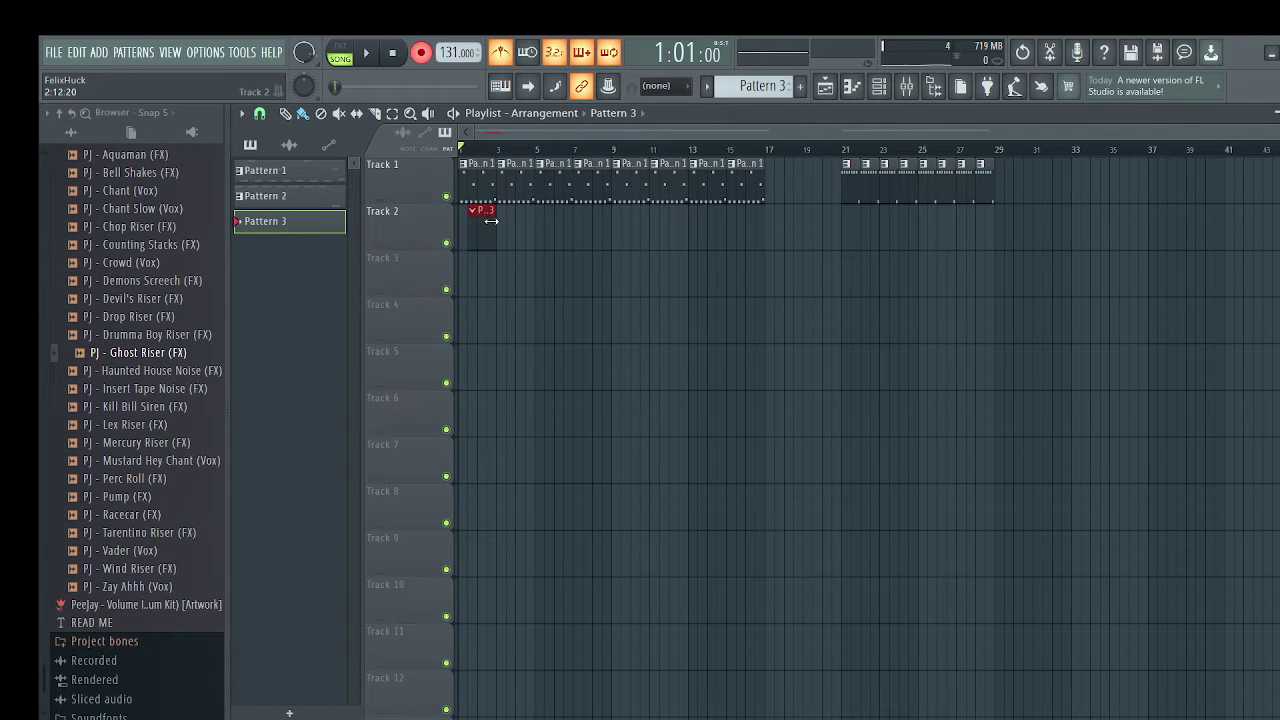
pyautogui.moveTo(487, 220); pyautogui.dragTo(908, 223)
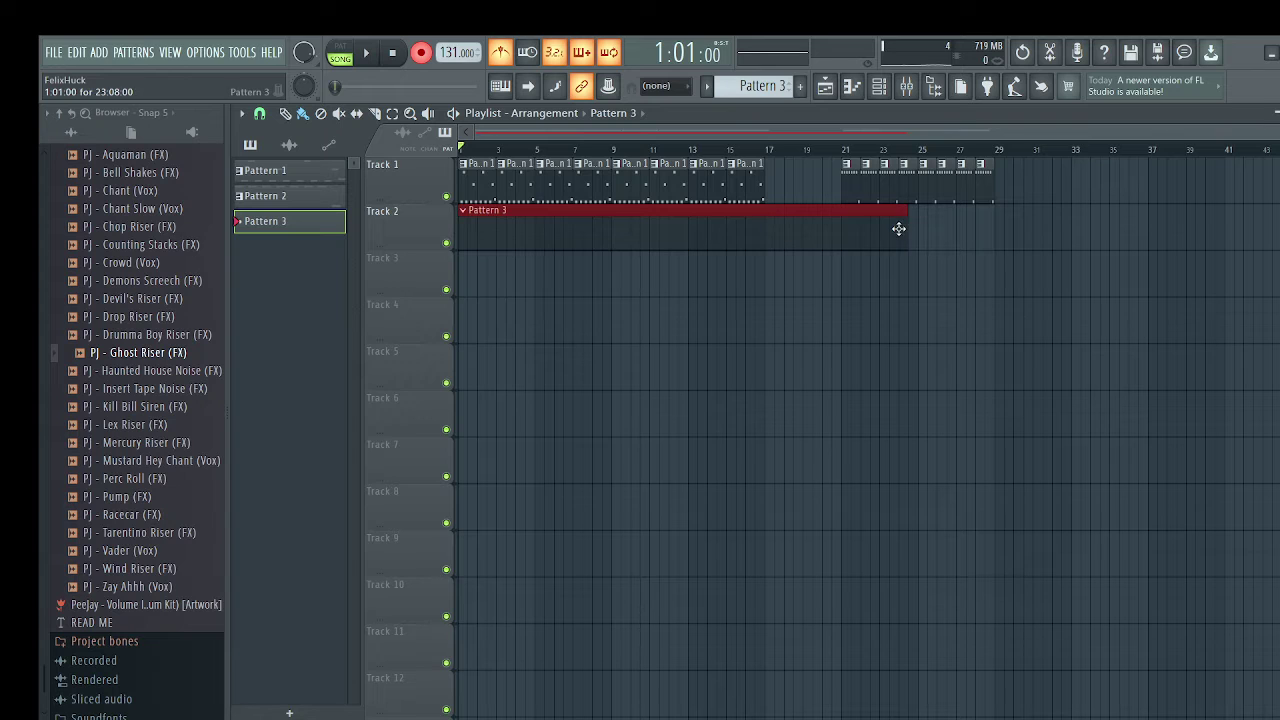
pyautogui.moveTo(904, 225); pyautogui.dragTo(1043, 225)
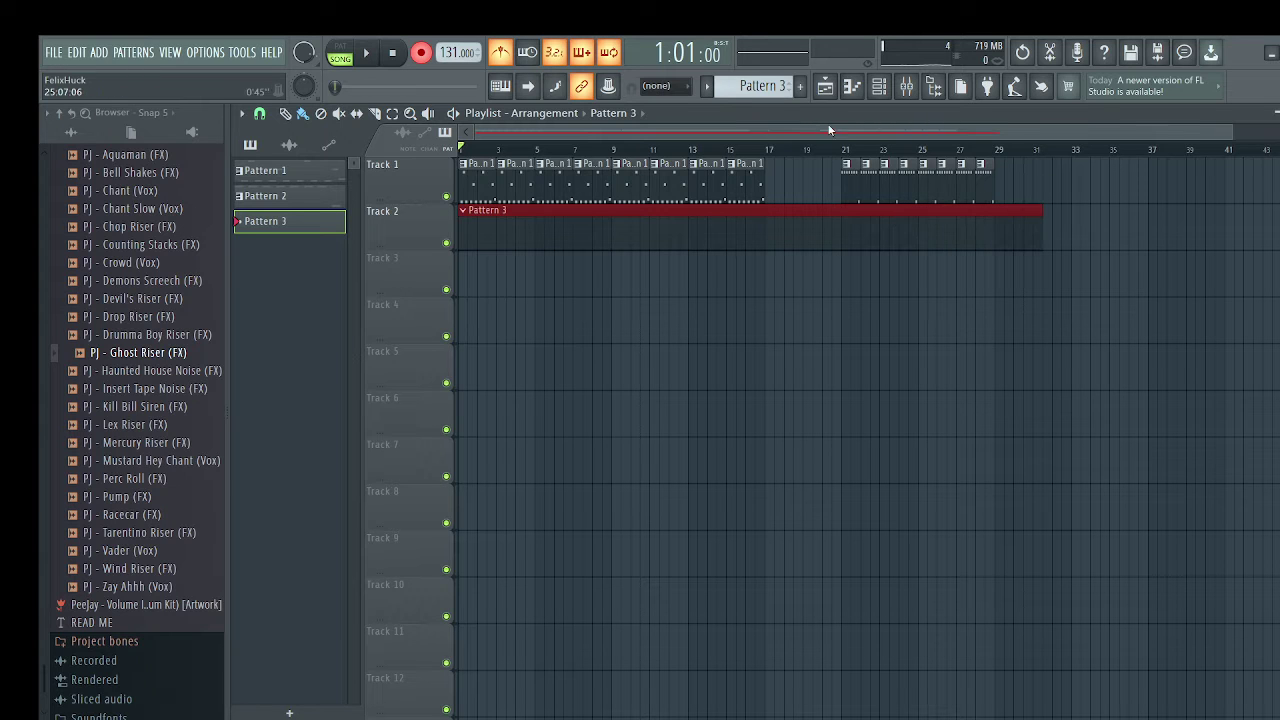
# Record a live toms take into Pattern 3 over the song, disarm recording and delete the clip from Track 2
pyautogui.click(364, 51)
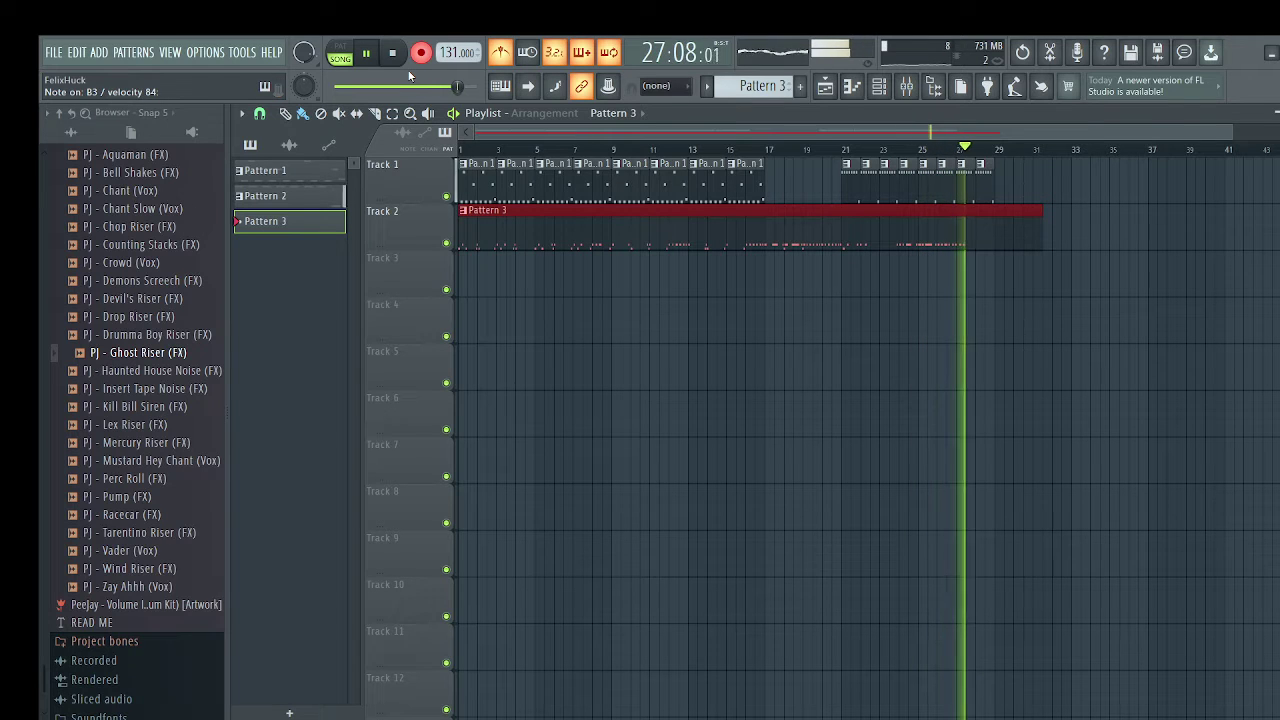
pyautogui.press('space')
pyautogui.click(427, 58)
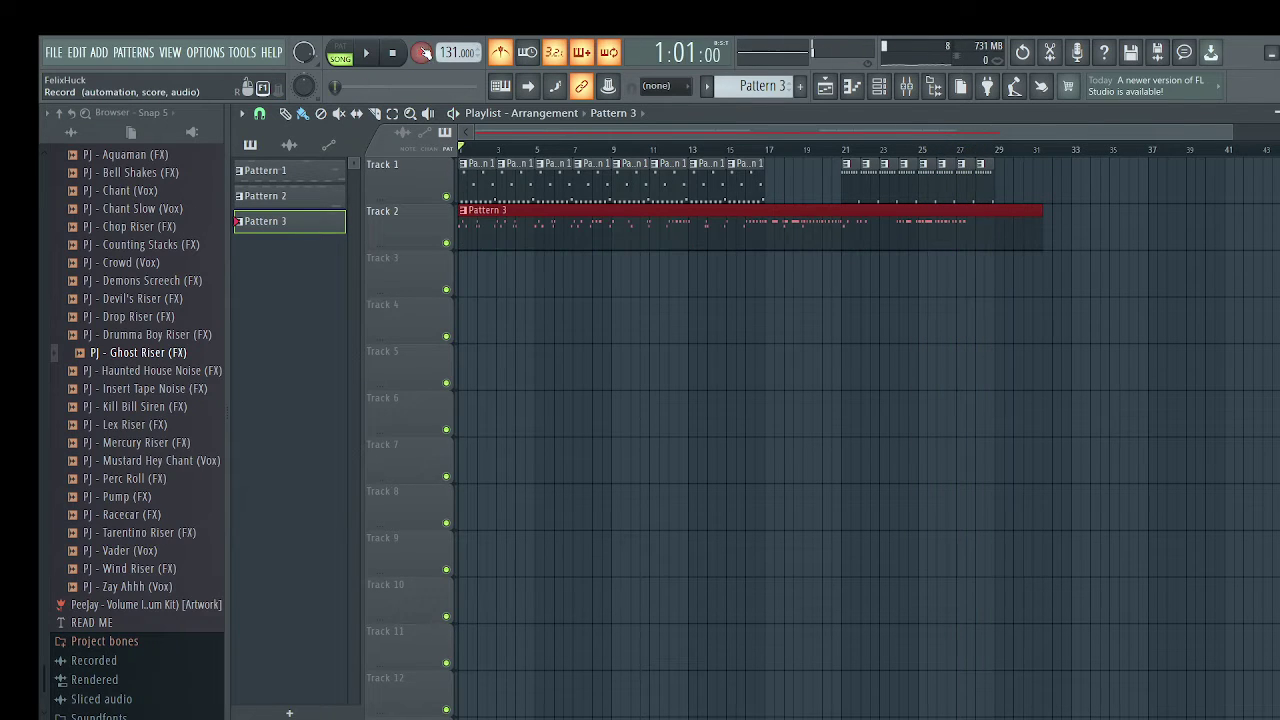
pyautogui.rightClick(639, 228)
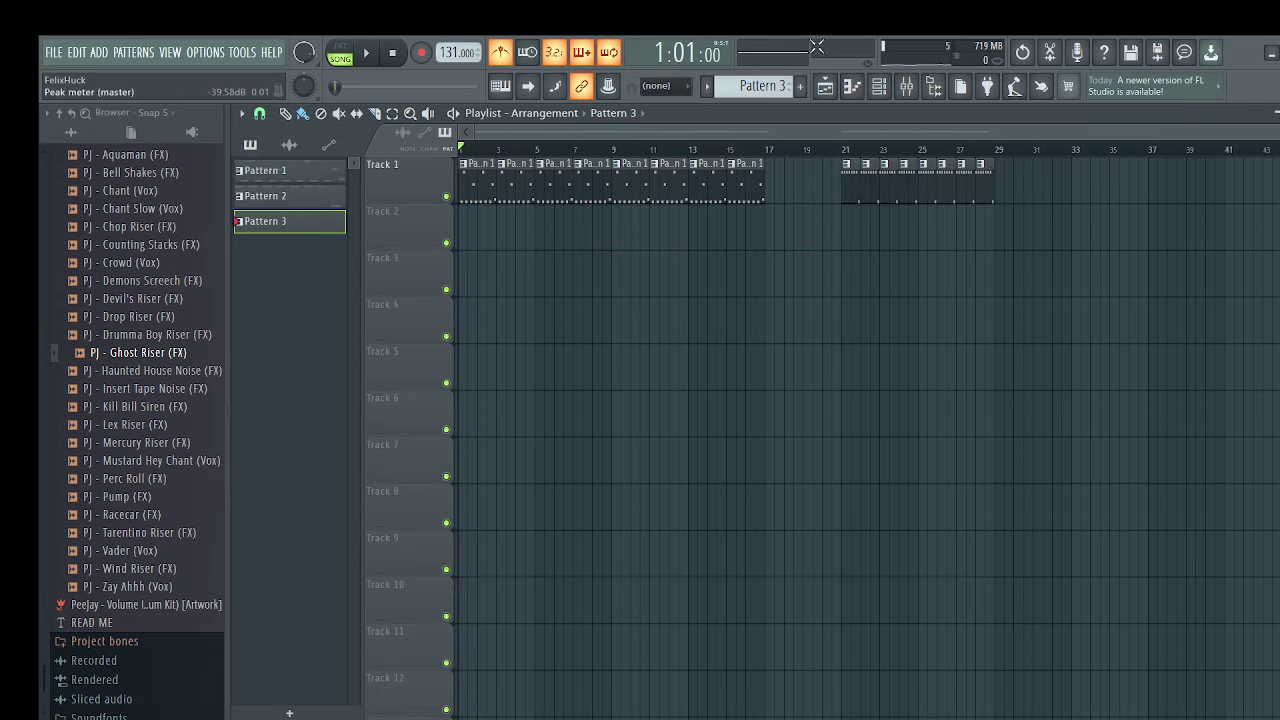
# Select the Opus #3 channel, open its instrument and clear the Fretless Bass Hard patch
pyautogui.click(879, 86)
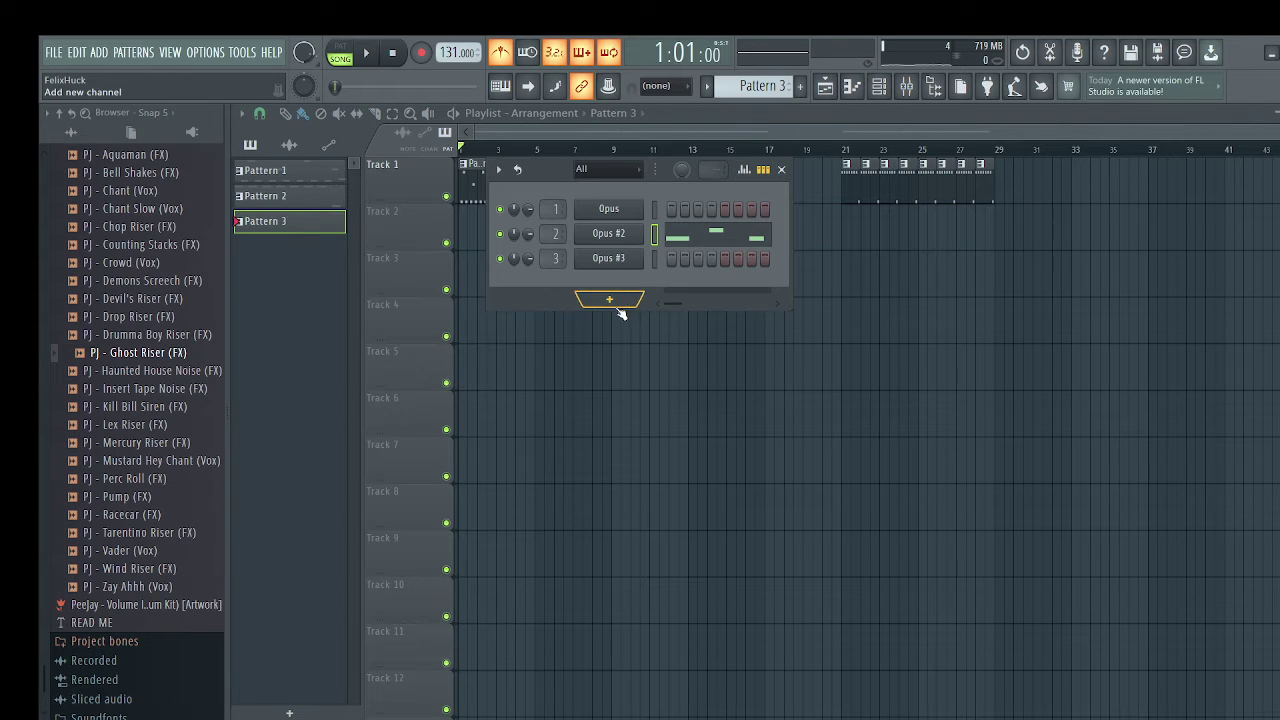
pyautogui.click(655, 260)
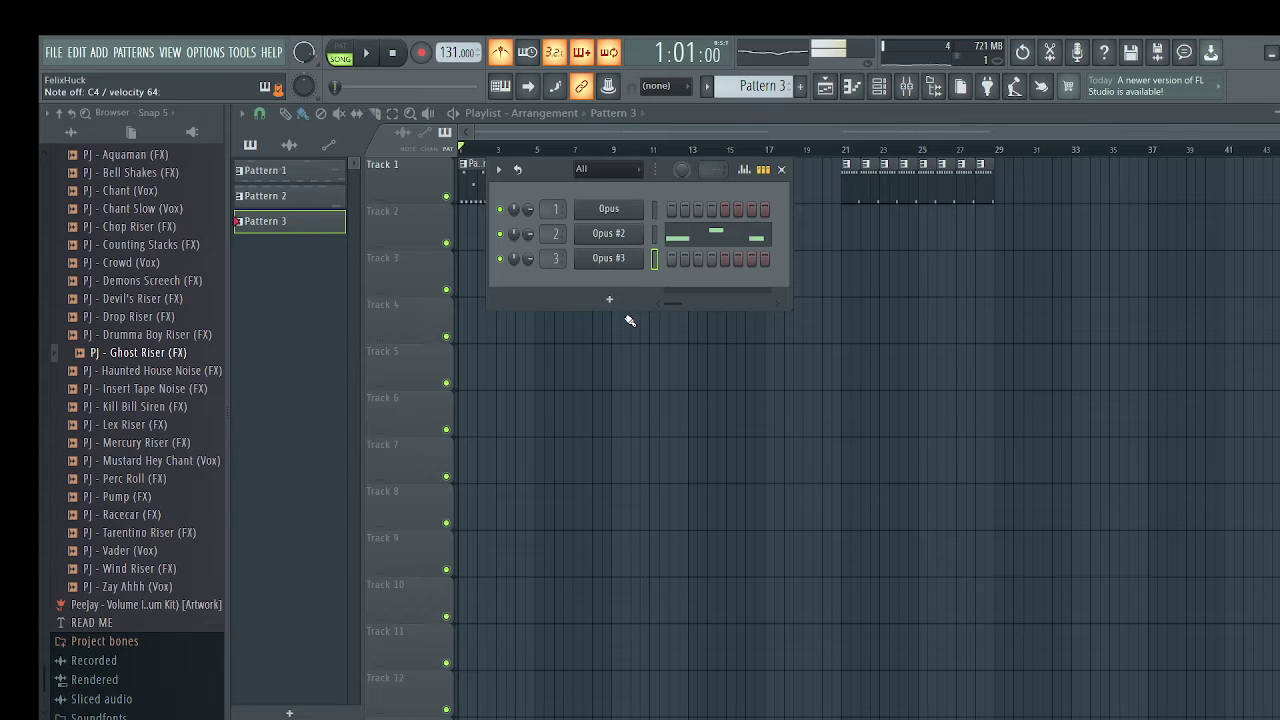
pyautogui.click(637, 263)
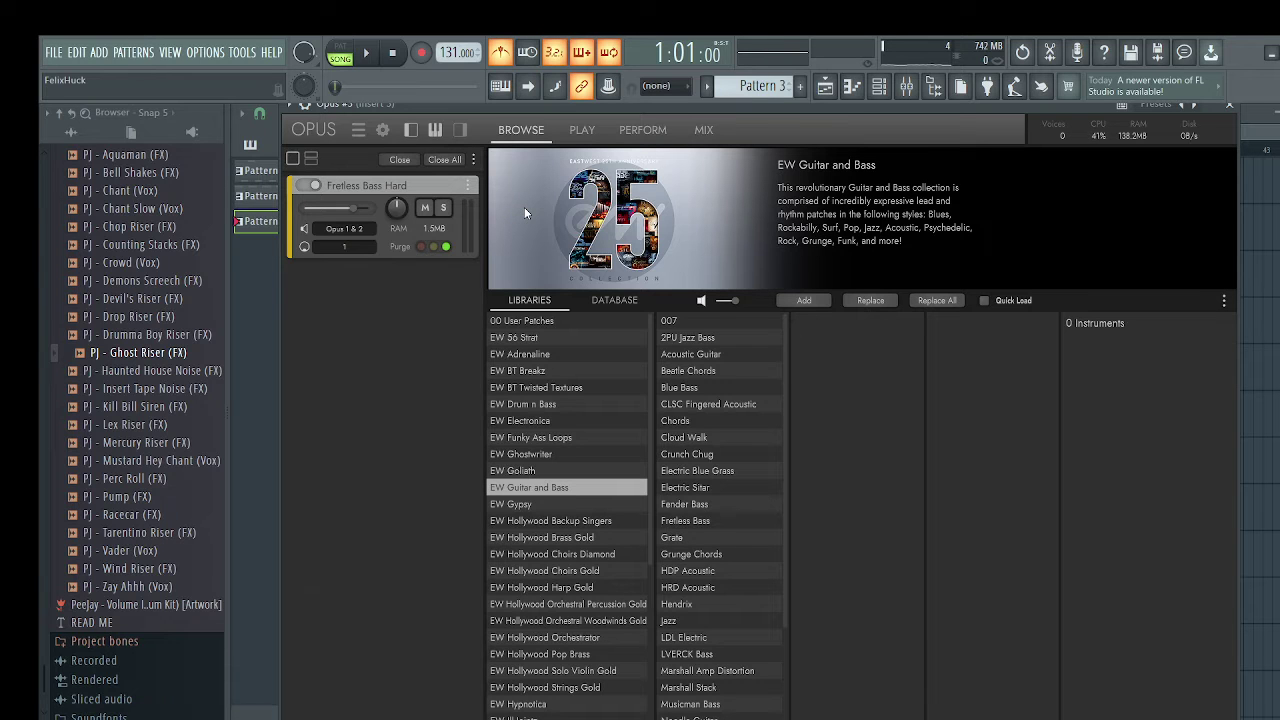
pyautogui.scroll(-6, 573, 518)
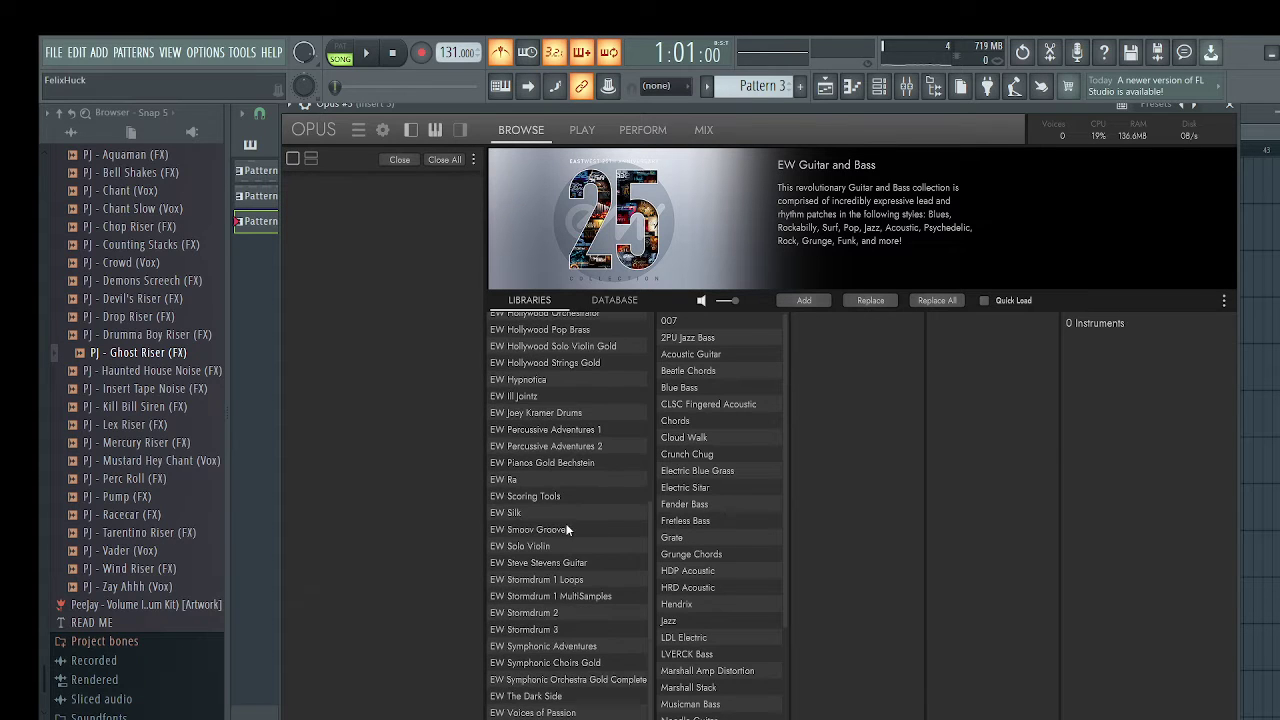
# Load Darabuka with Metals into Opus #3 from the Ethnic Drums of the EW Stormdrum 2 library and close the instrument
pyautogui.click(548, 630)
pyautogui.click(559, 614)
pyautogui.click(709, 404)
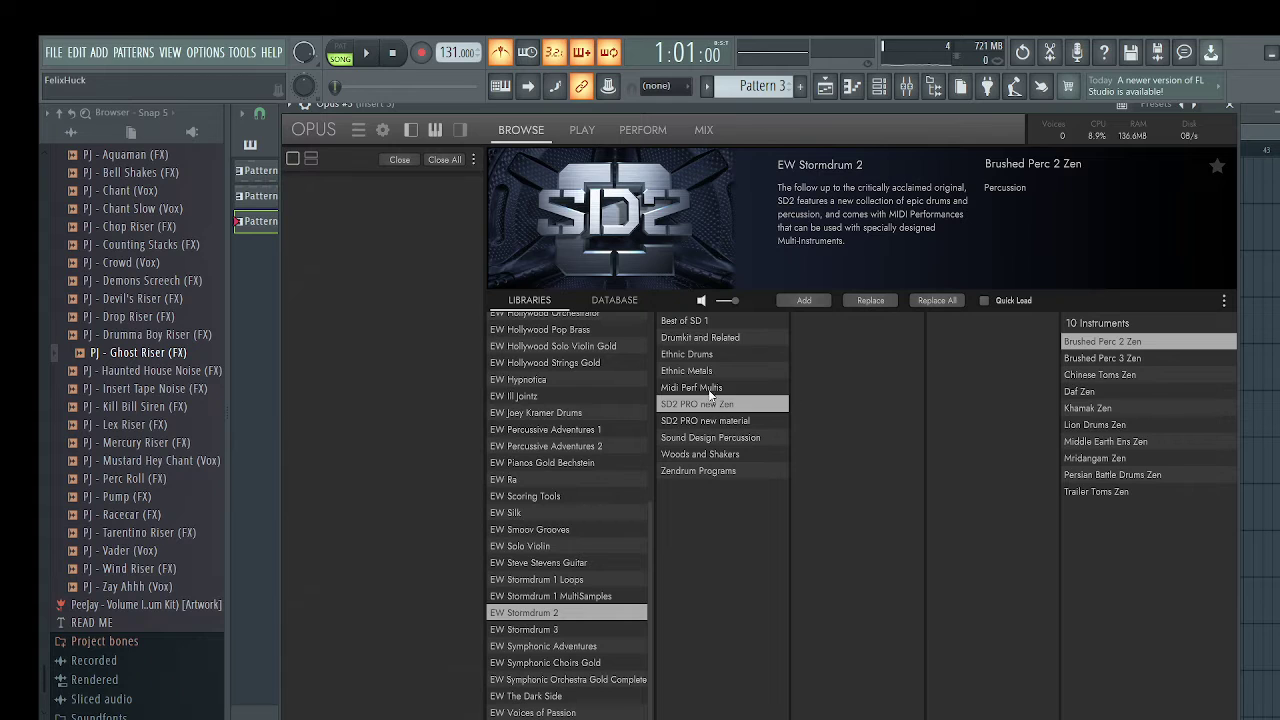
pyautogui.click(708, 353)
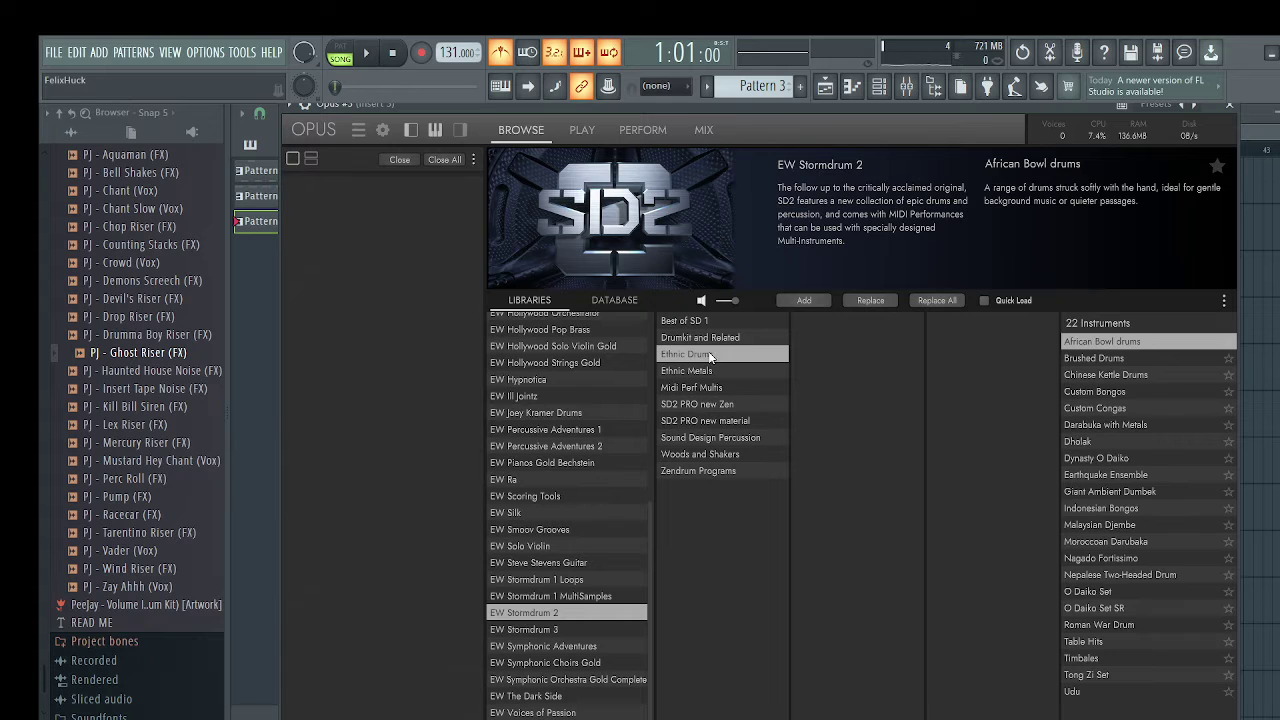
pyautogui.doubleClick(1108, 425)
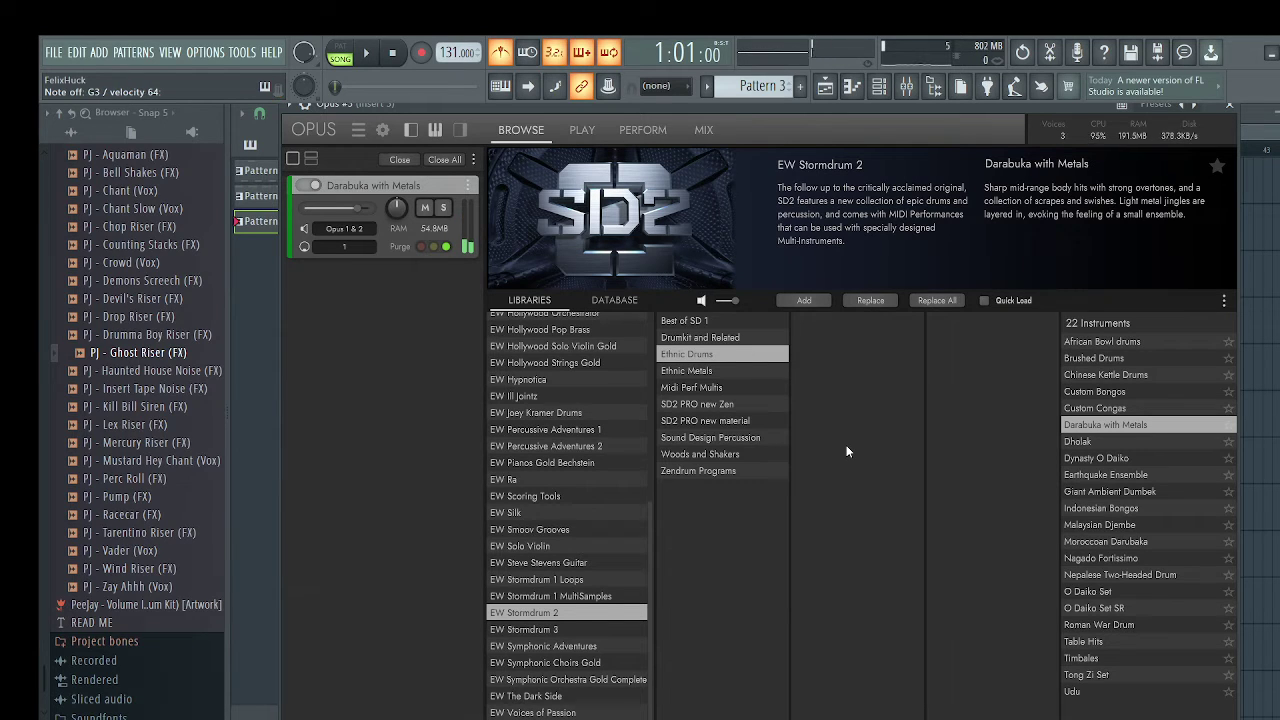
pyautogui.click(1229, 106)
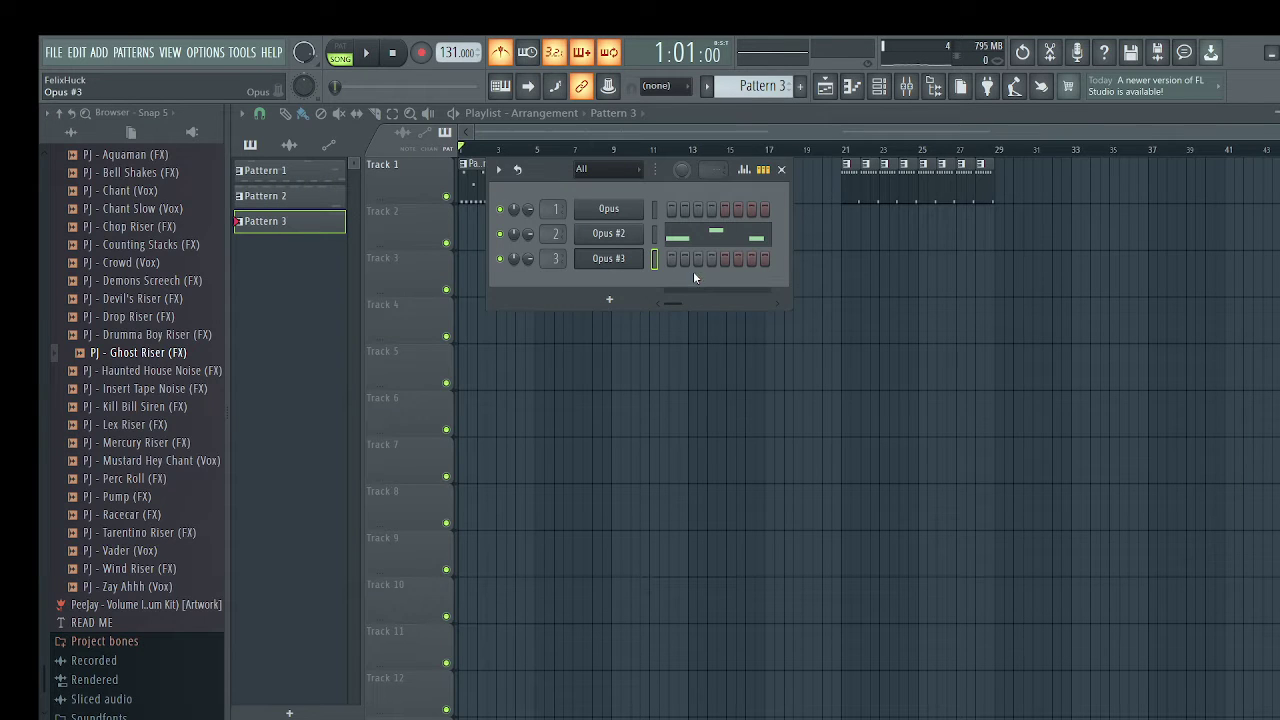
# Create Pattern 4, audition the darabuka keys in the Opus #3 piano roll and place a B5 note at the start
pyautogui.click(851, 87)
pyautogui.click(801, 87)
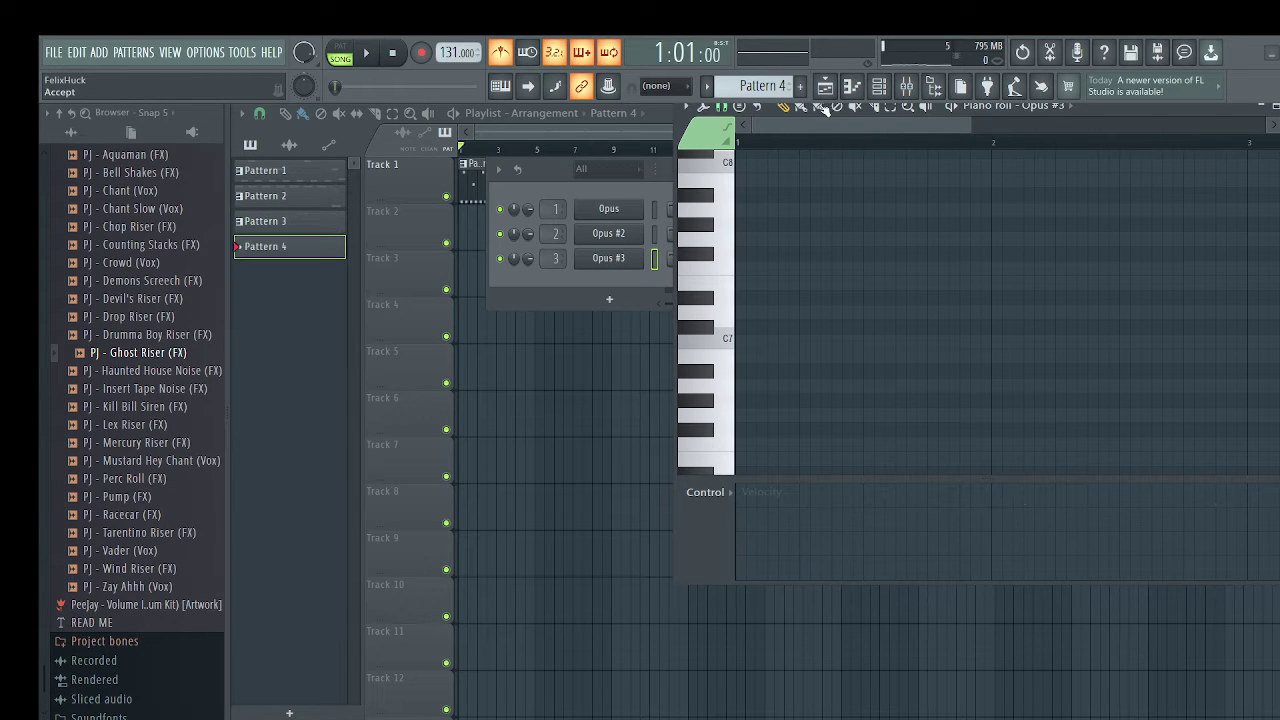
pyautogui.moveTo(748, 340); pyautogui.dragTo(736, 325)
pyautogui.scroll(2, 727, 332)
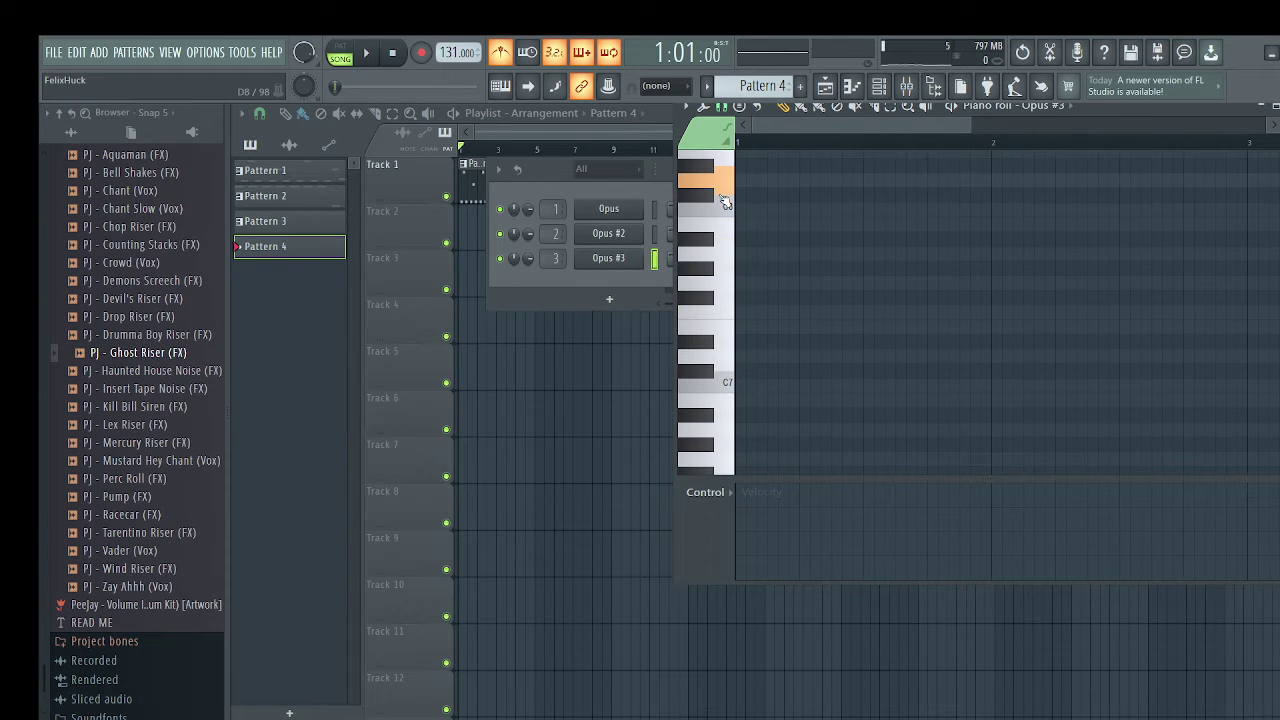
pyautogui.scroll(-4, 726, 202)
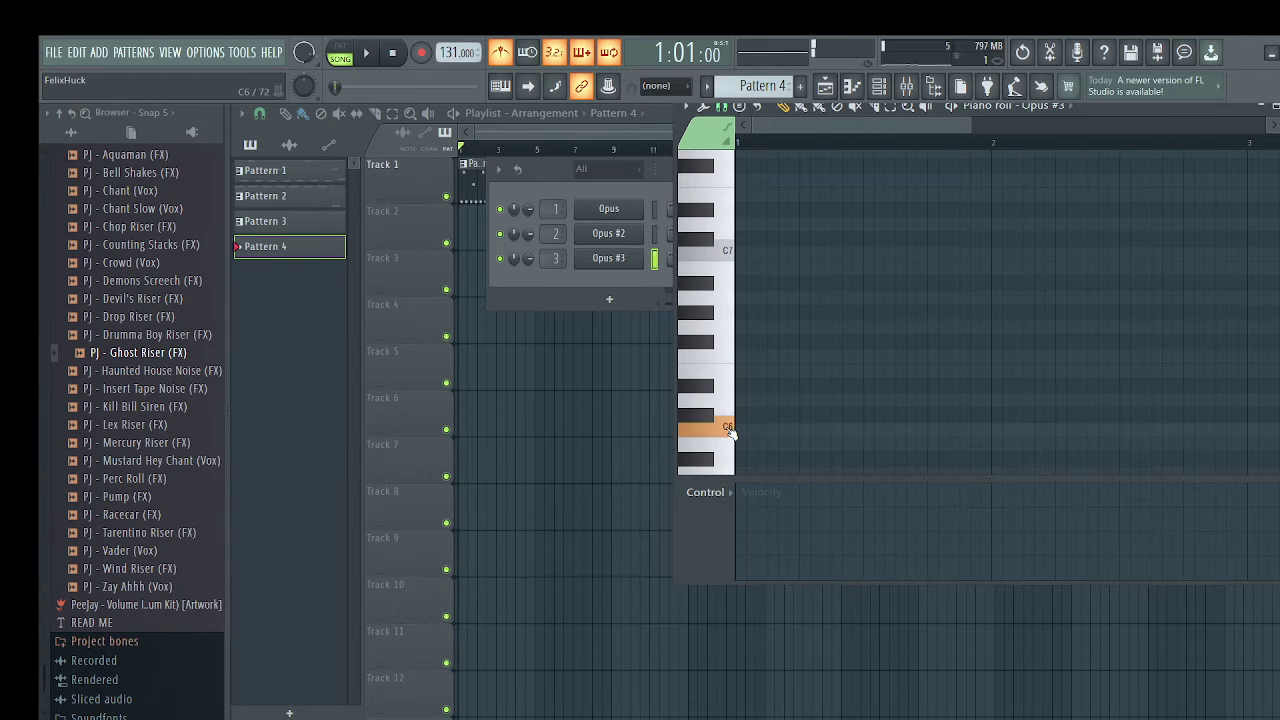
pyautogui.scroll(-4, 727, 335)
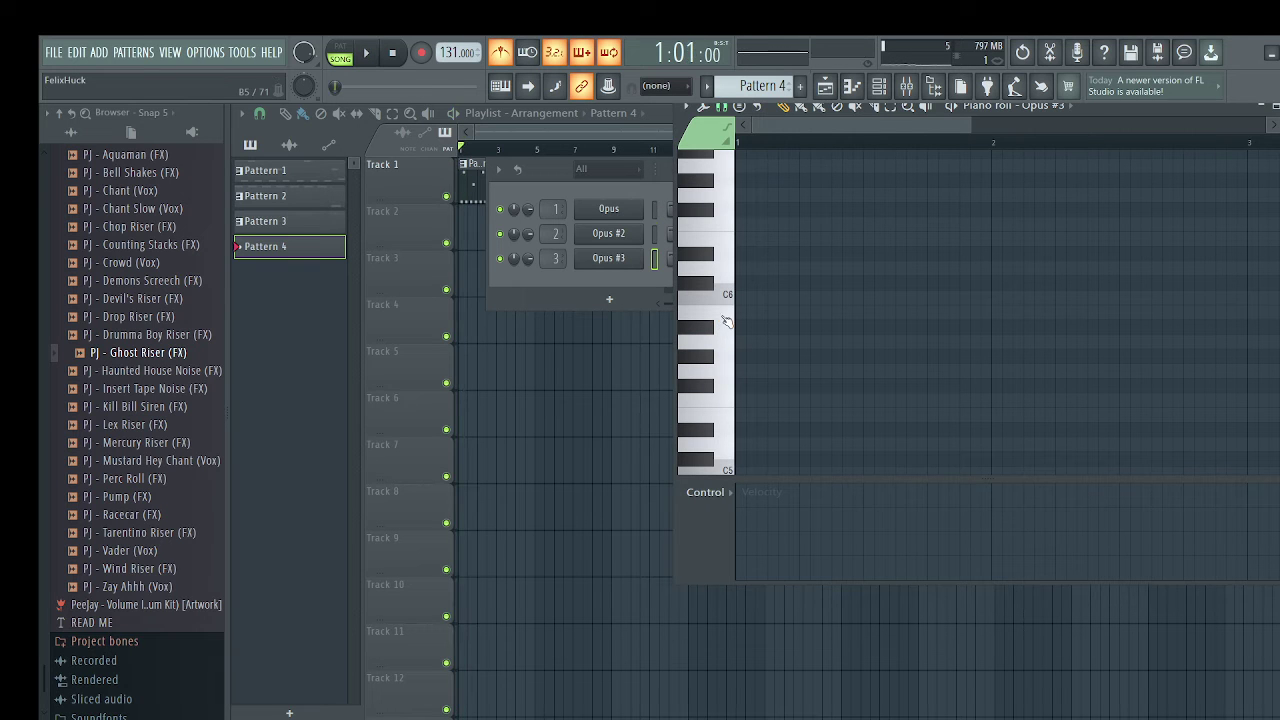
pyautogui.click(738, 314)
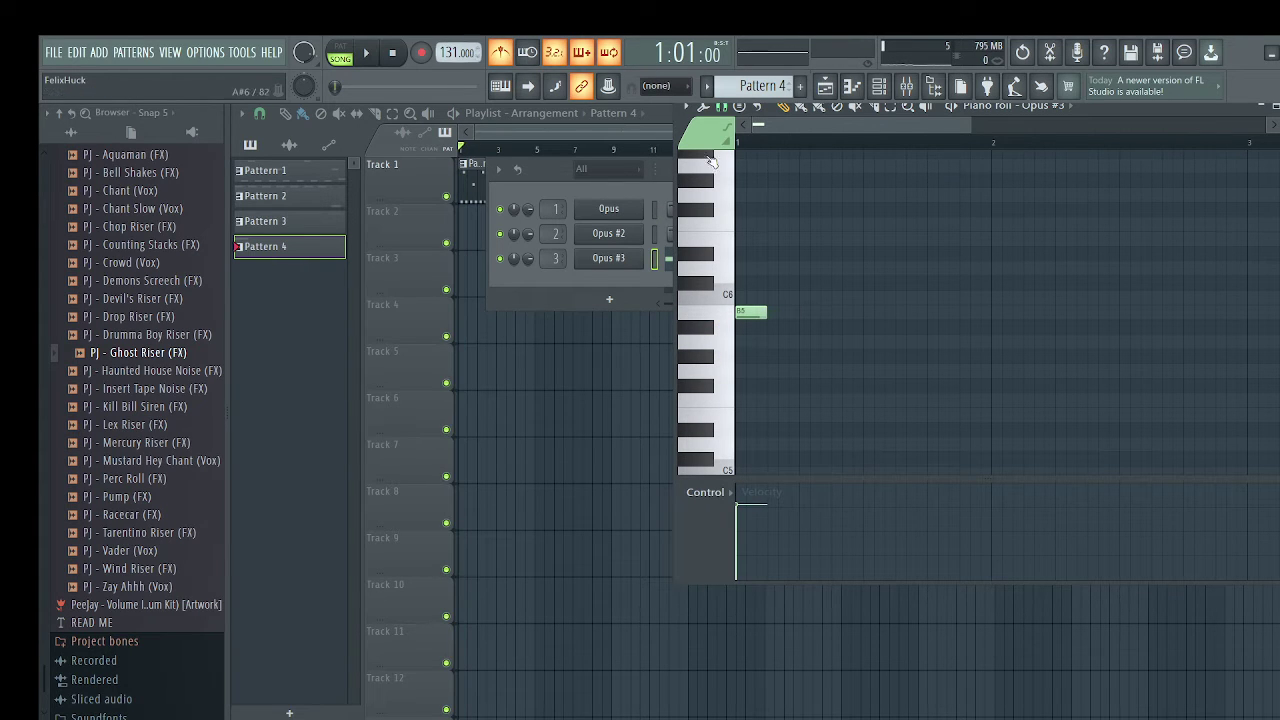
# Place the Pattern 4 clip on Track 2 at bar 1 and play the song briefly to check it
pyautogui.click(463, 237)
pyautogui.press('space')
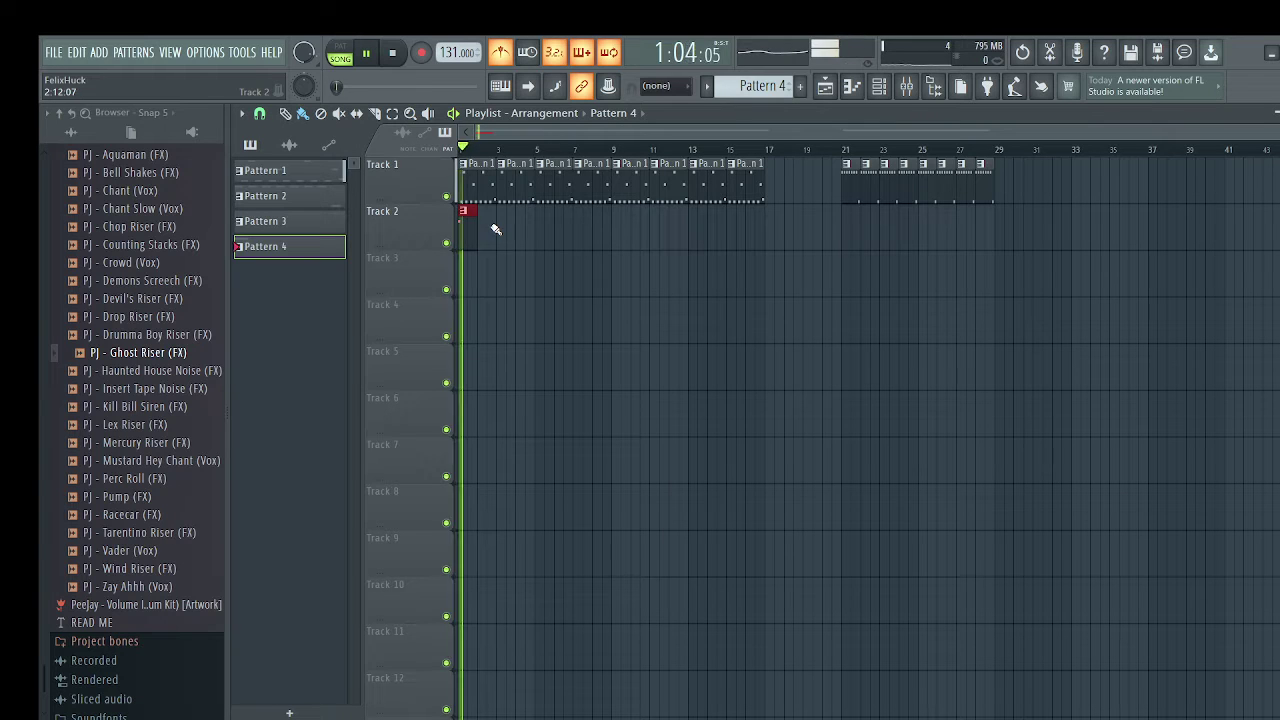
pyautogui.press('space')
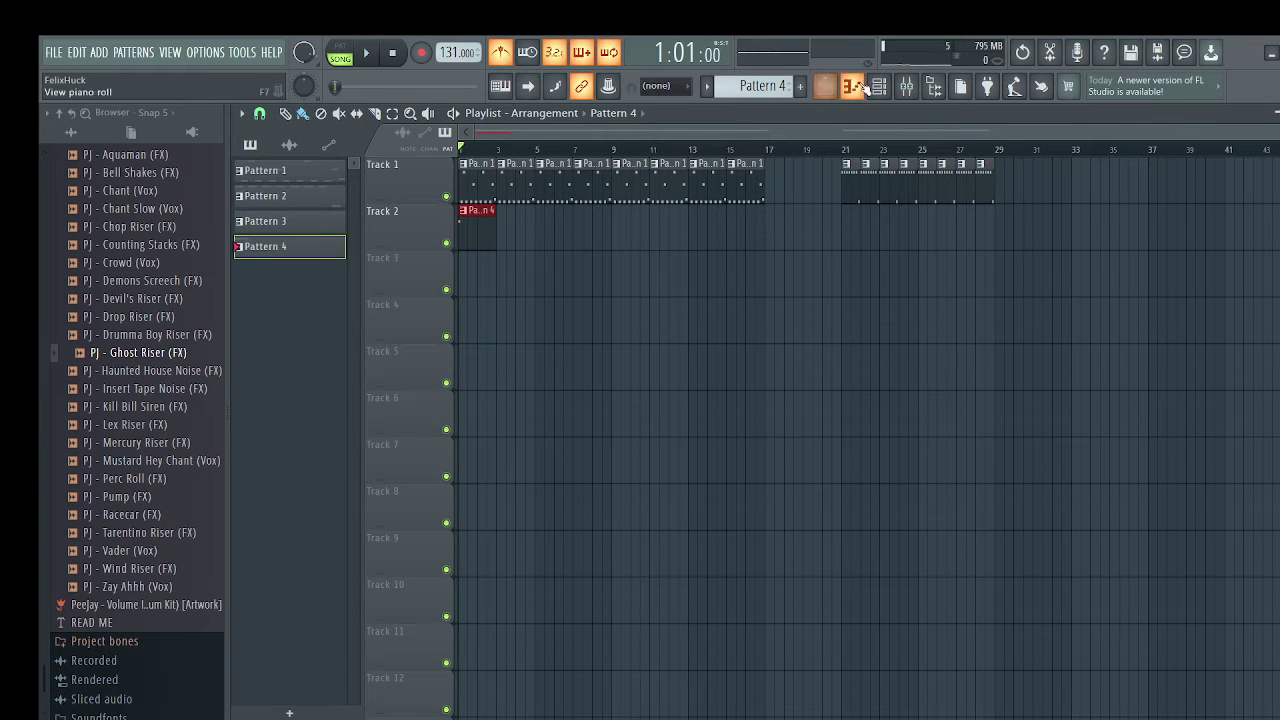
# Reopen the Opus #3 piano roll for Pattern 4, add a short C6 note at 1:03:00 and play the song
pyautogui.click(851, 86)
pyautogui.click(690, 263)
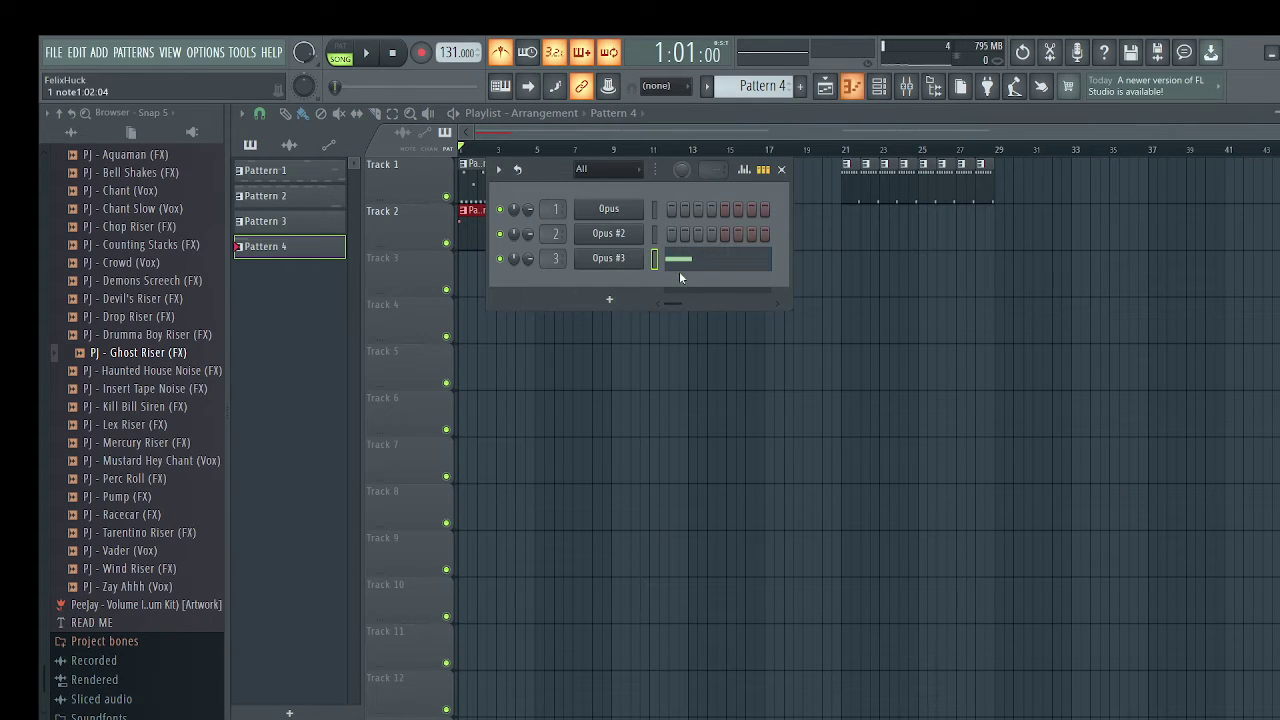
pyautogui.click(670, 260)
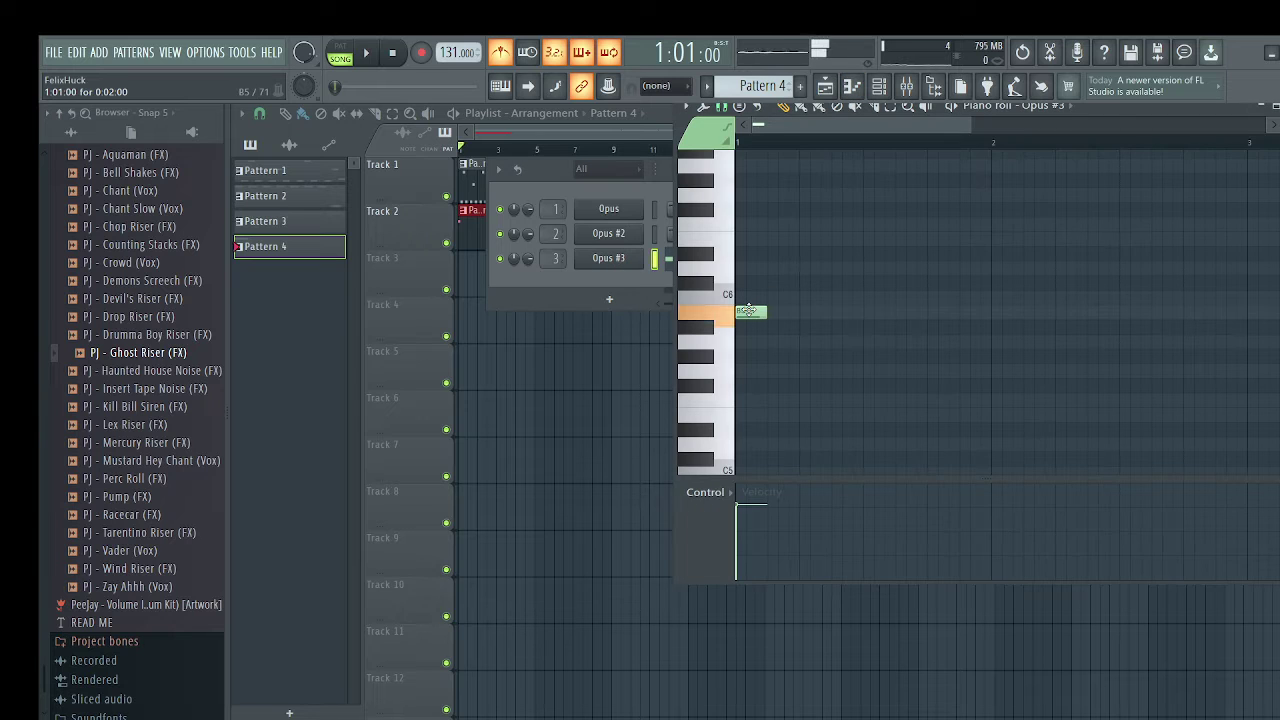
pyautogui.click(800, 312)
pyautogui.moveTo(807, 311)
pyautogui.mouseDown()
pyautogui.moveTo(812, 328)
pyautogui.moveTo(810, 293)
pyautogui.mouseUp()
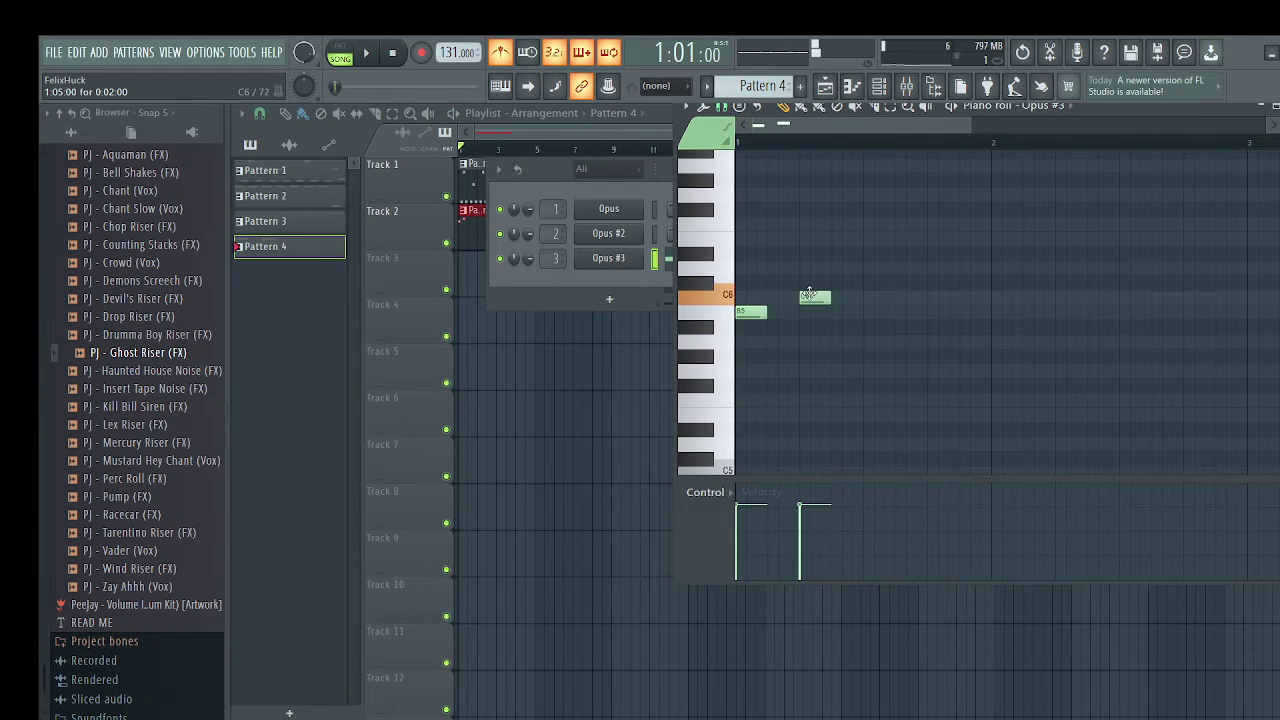
pyautogui.press('space')
pyautogui.press('space')
pyautogui.press('space')
pyautogui.press('space')
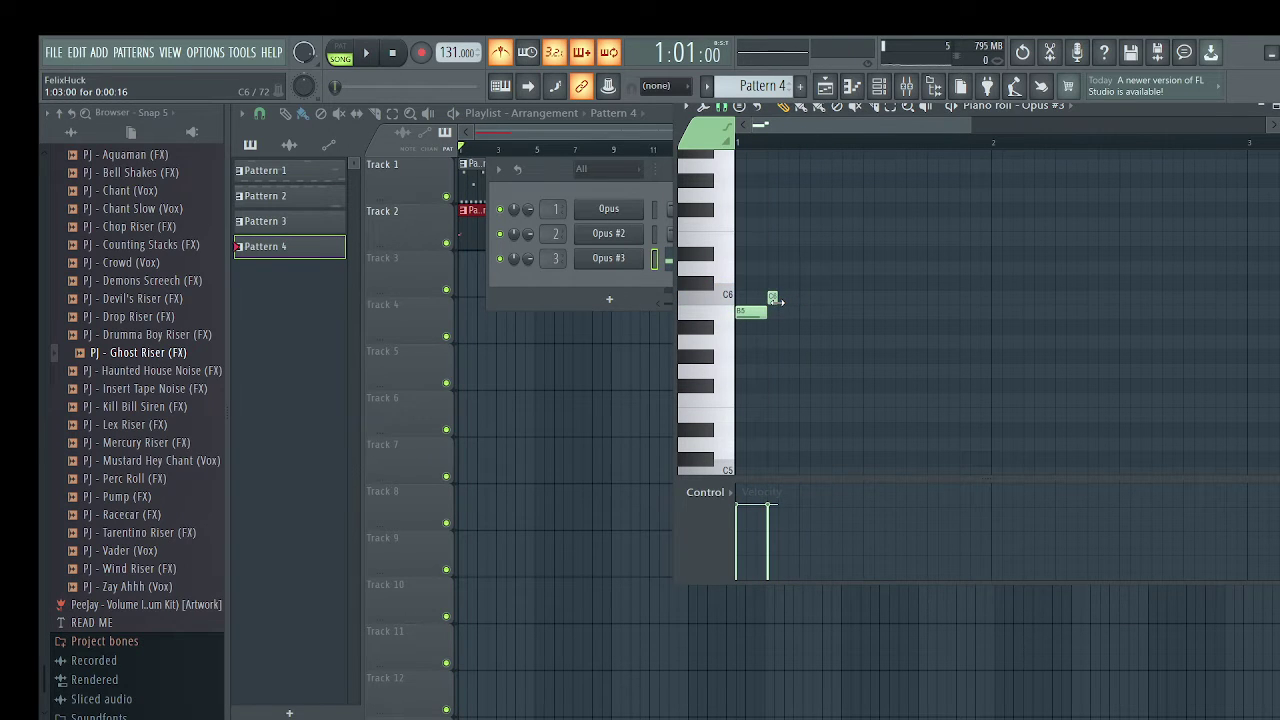
# Add a short B5 note at step 5 of bar 1 and test another note before it during playback
pyautogui.click(799, 313)
pyautogui.press('space')
pyautogui.press('space')
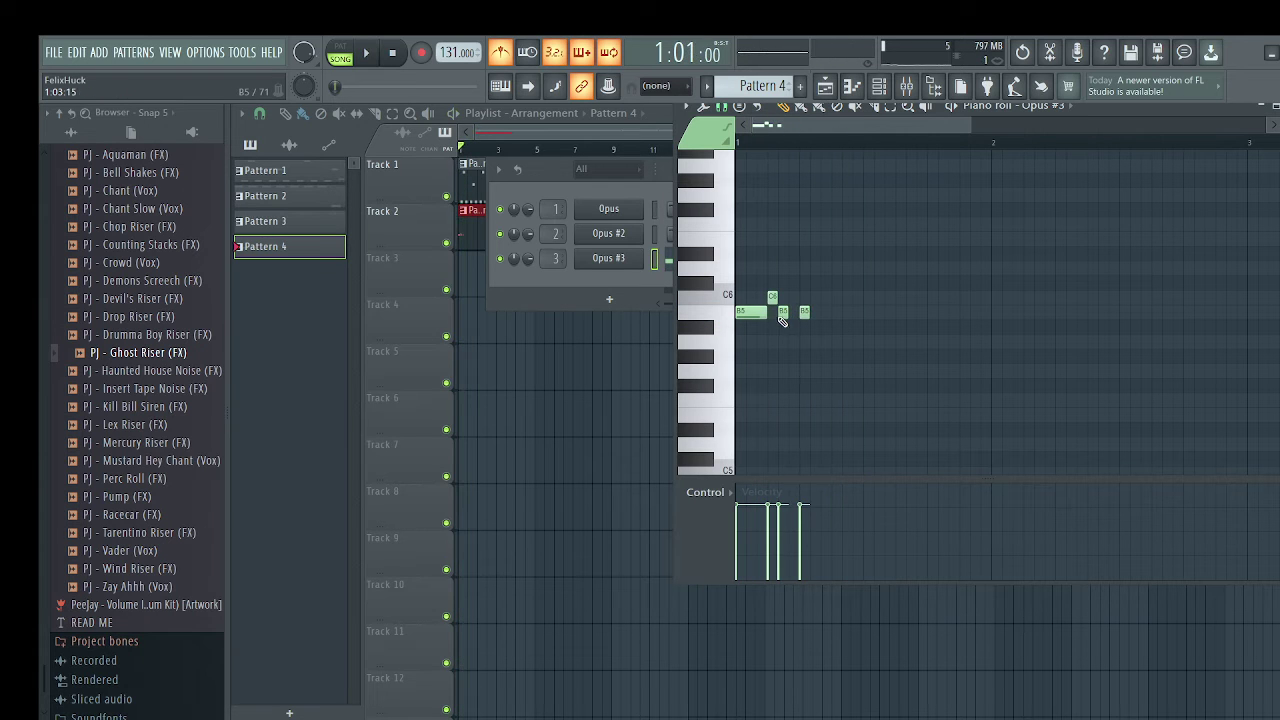
pyautogui.press('space')
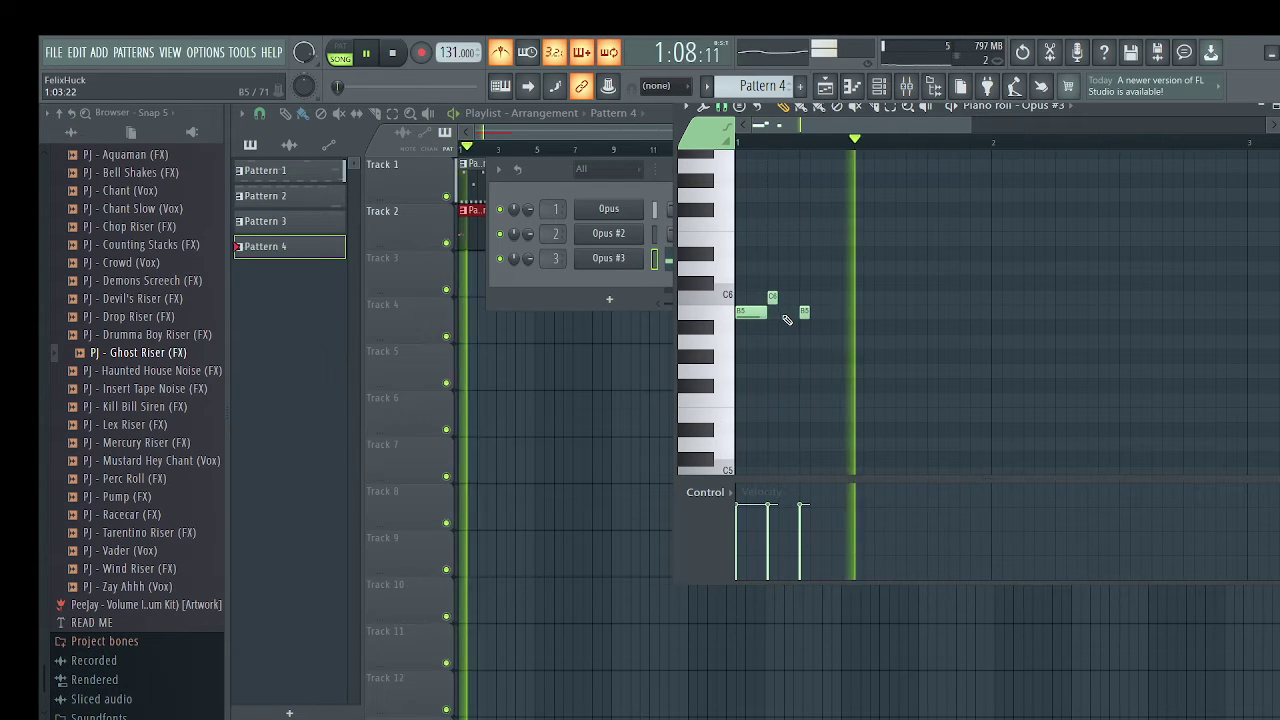
pyautogui.press('space')
pyautogui.moveTo(781, 297); pyautogui.dragTo(800, 297)
pyautogui.press('space')
pyautogui.press('space')
pyautogui.press('space')
pyautogui.press('space')
# Remove the C6 note and try short B5 notes around 1:04:00, replaying the song to compare their timing
pyautogui.scroll(2, 784, 315)
pyautogui.click(779, 314)
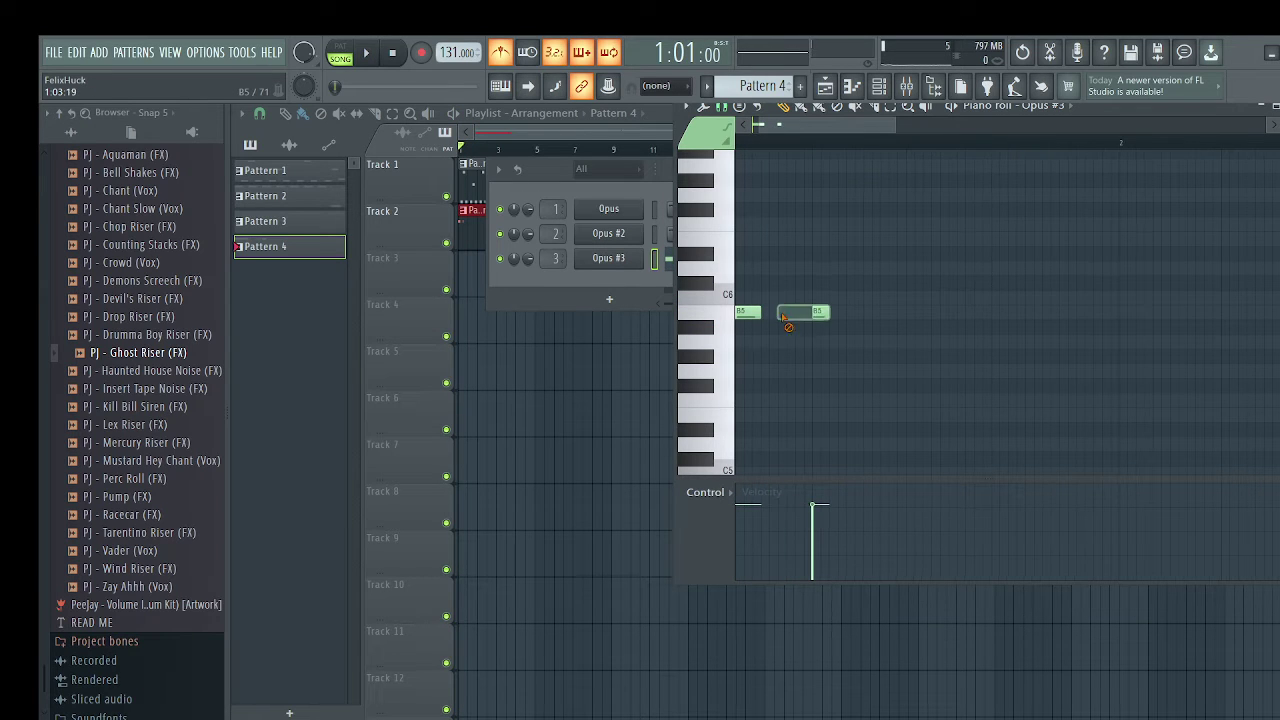
pyautogui.click(787, 312)
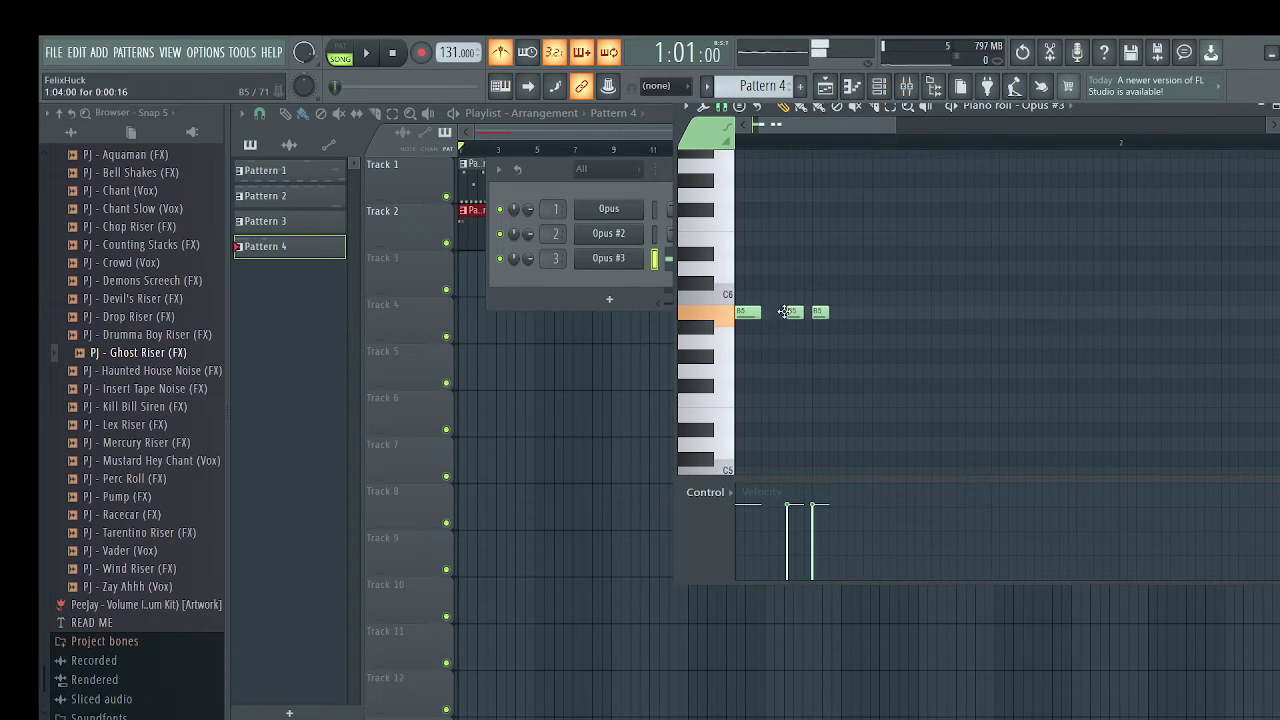
pyautogui.click(785, 315)
pyautogui.press('space')
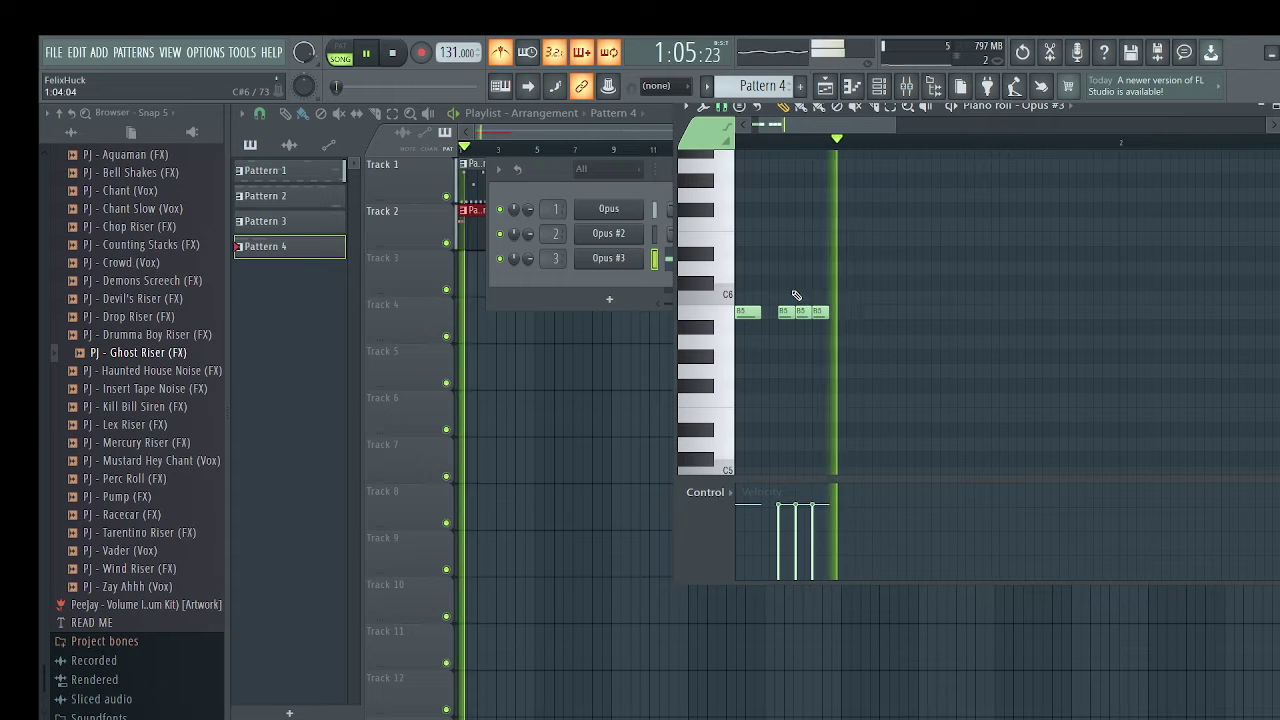
pyautogui.scroll(-2, 795, 295)
pyautogui.press('space')
pyautogui.rightClick(781, 313)
pyautogui.press('space')
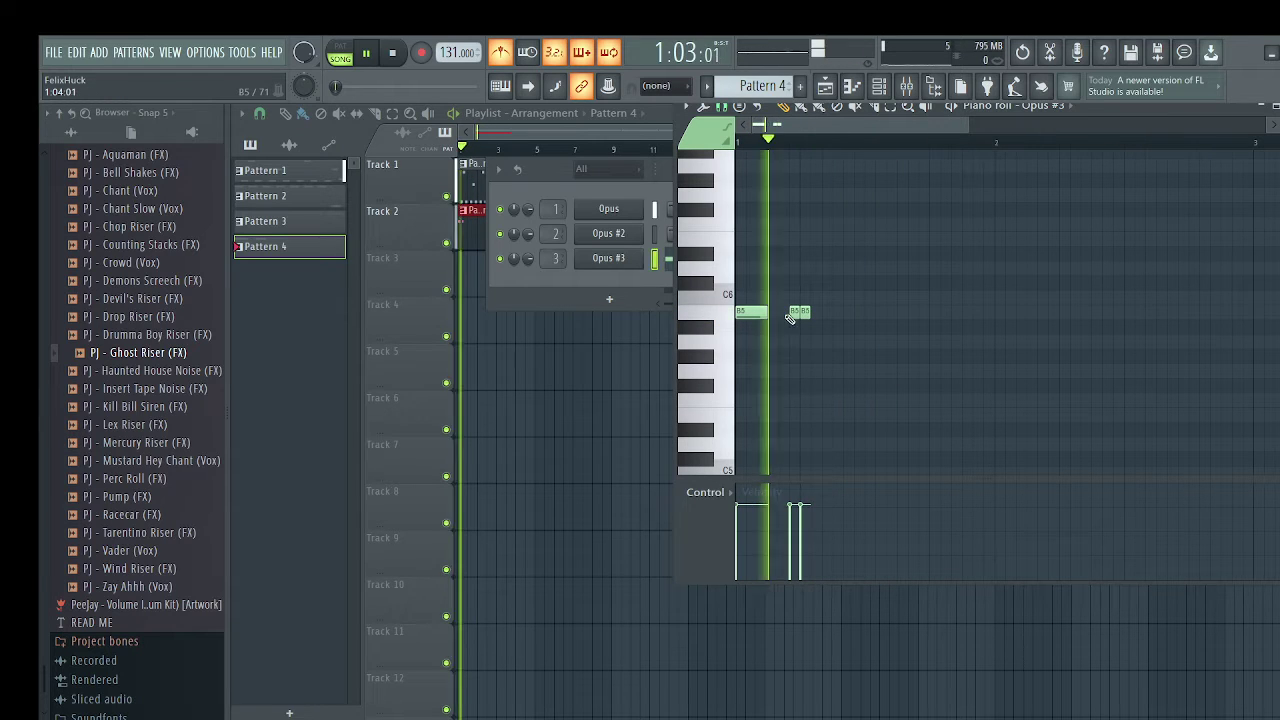
pyautogui.press('space')
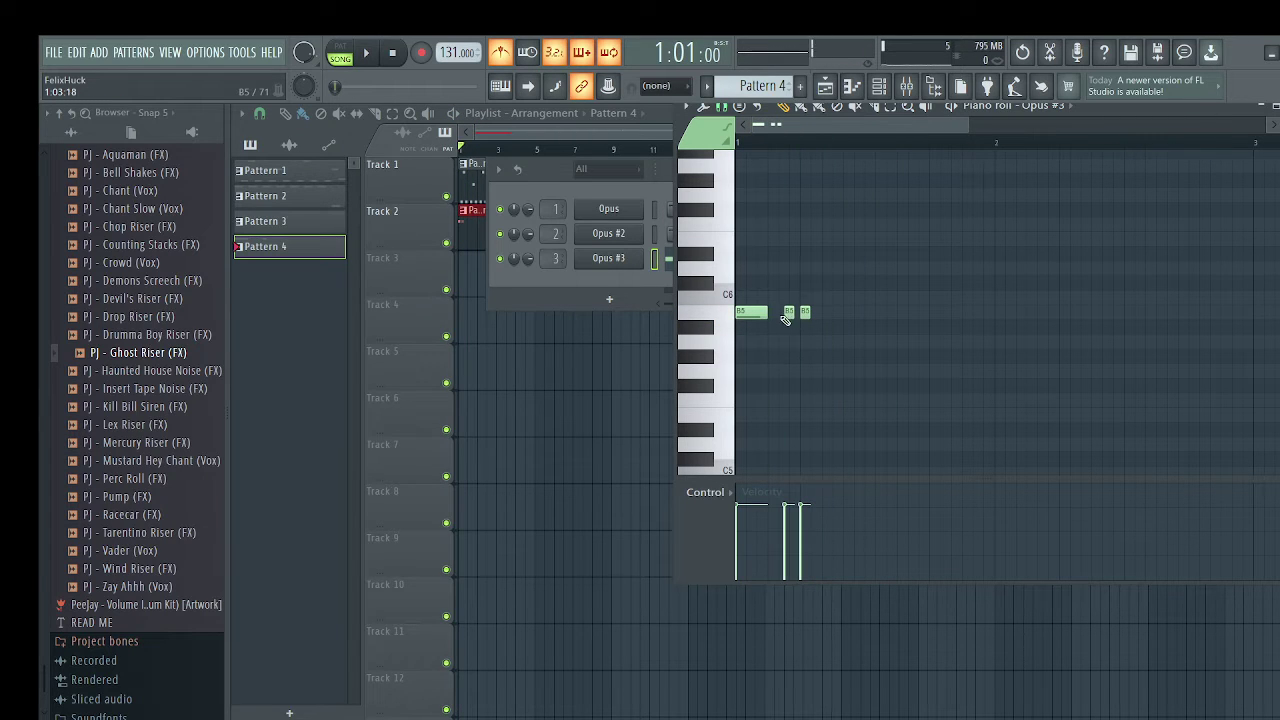
# Move the middle B5 to 1:03:16, shorten the first B5 to 0:01:08 and insert another B5 right after it
pyautogui.moveTo(787, 312); pyautogui.dragTo(757, 315)
pyautogui.press('space')
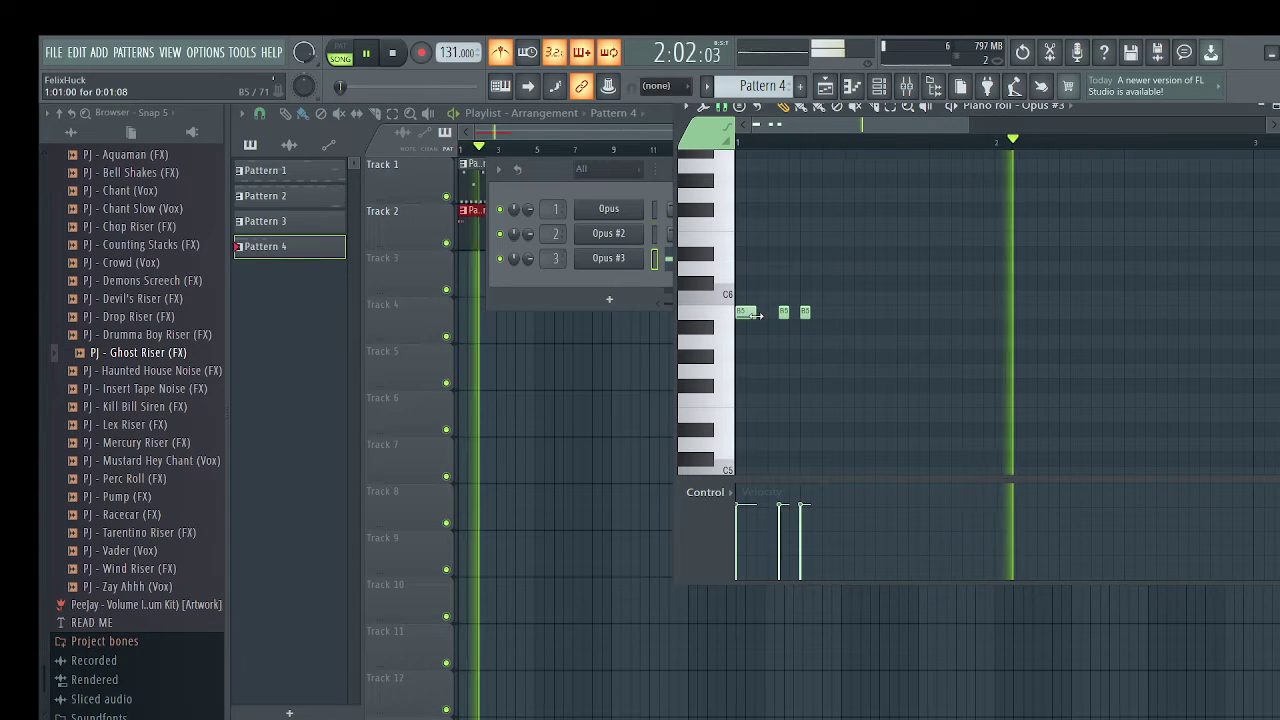
pyautogui.click(760, 313)
pyautogui.press('space')
pyautogui.press('space')
pyautogui.scroll(4, 774, 325)
pyautogui.scroll(-6, 767, 319)
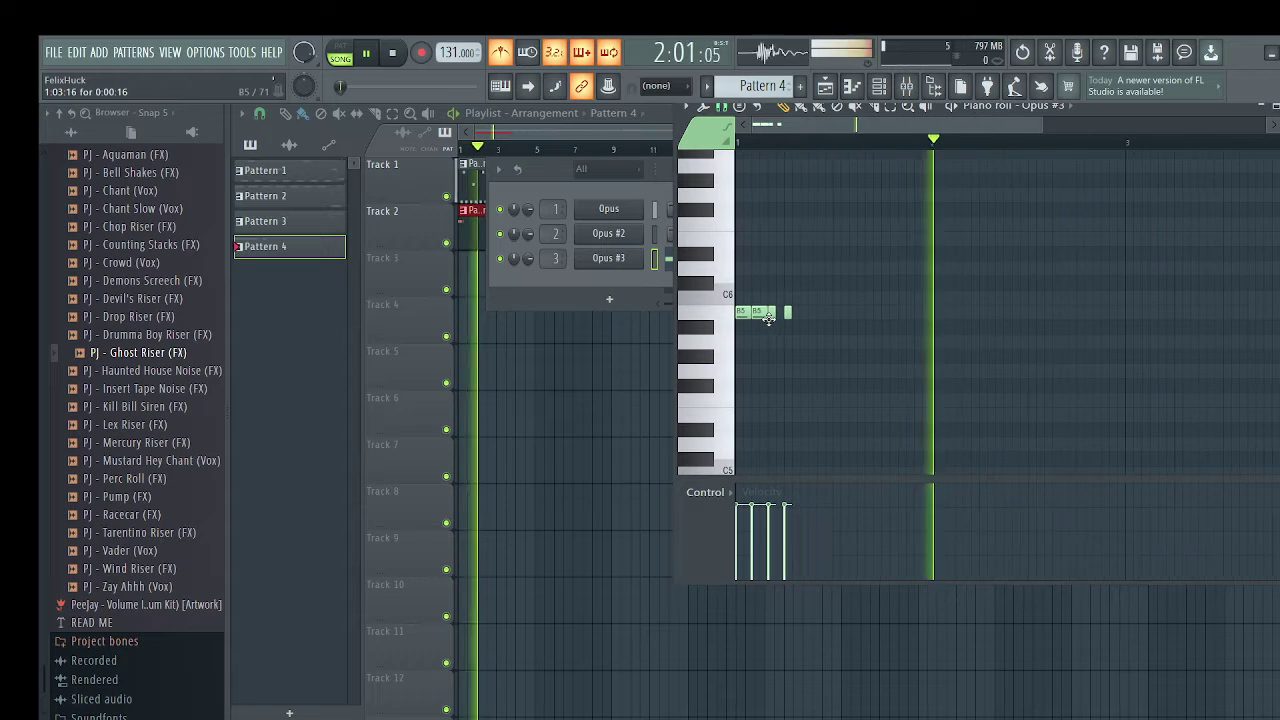
pyautogui.press('space')
# Place C6, D6, C6, F6 and D6 notes every two steps from step 7 of bar 1 and play them
pyautogui.moveTo(802, 332); pyautogui.dragTo(857, 300)
pyautogui.press('space')
pyautogui.press('space')
pyautogui.press('space')
pyautogui.press('space')
pyautogui.moveTo(886, 258)
pyautogui.mouseDown()
pyautogui.moveTo(879, 238)
pyautogui.moveTo(902, 202)
pyautogui.moveTo(904, 274)
pyautogui.mouseUp()
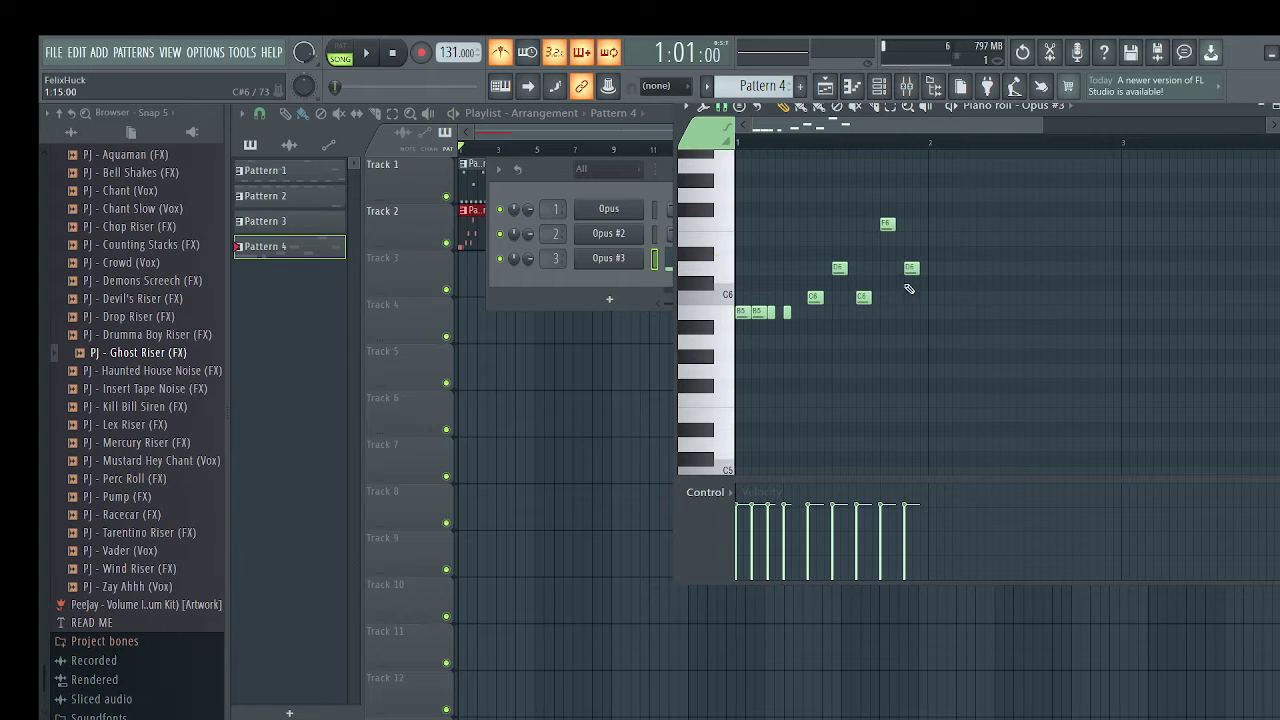
pyautogui.press('space')
pyautogui.press('space')
# Place three back-to-back A5 notes from the start of bar 2 and check them in playback
pyautogui.click(930, 285)
pyautogui.moveTo(930, 278); pyautogui.dragTo(931, 358)
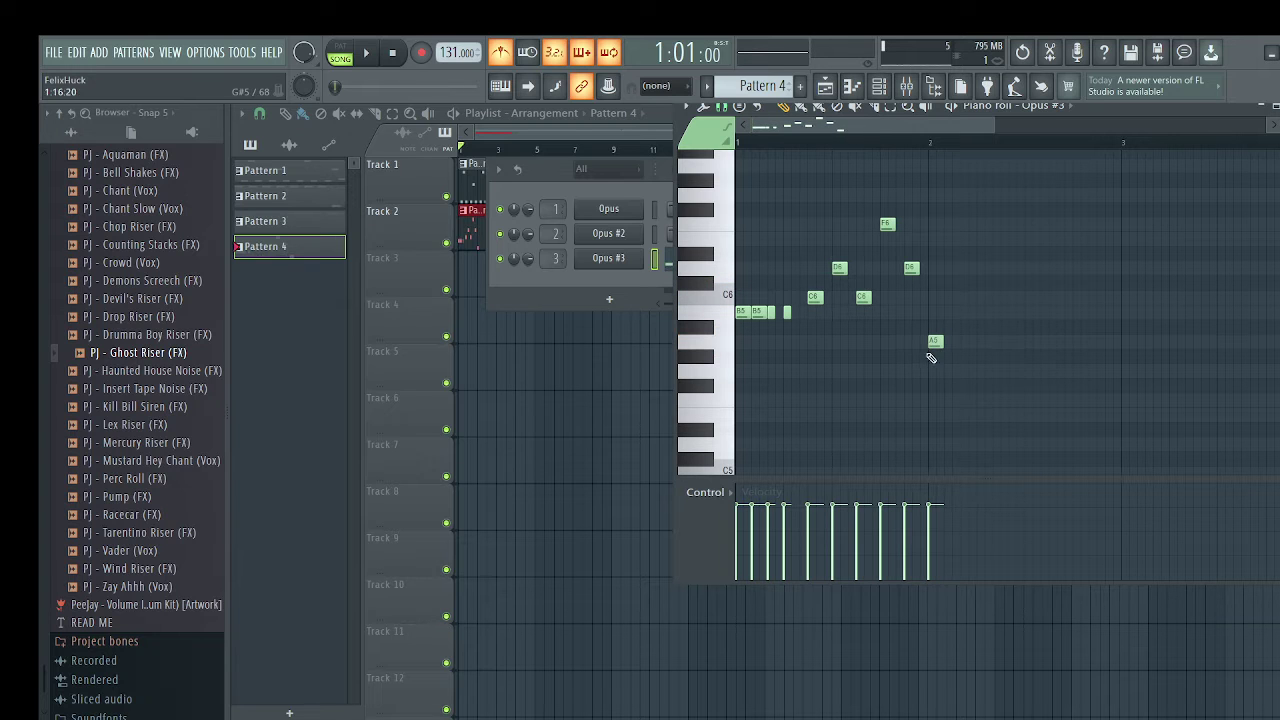
pyautogui.click(950, 343)
pyautogui.press('space')
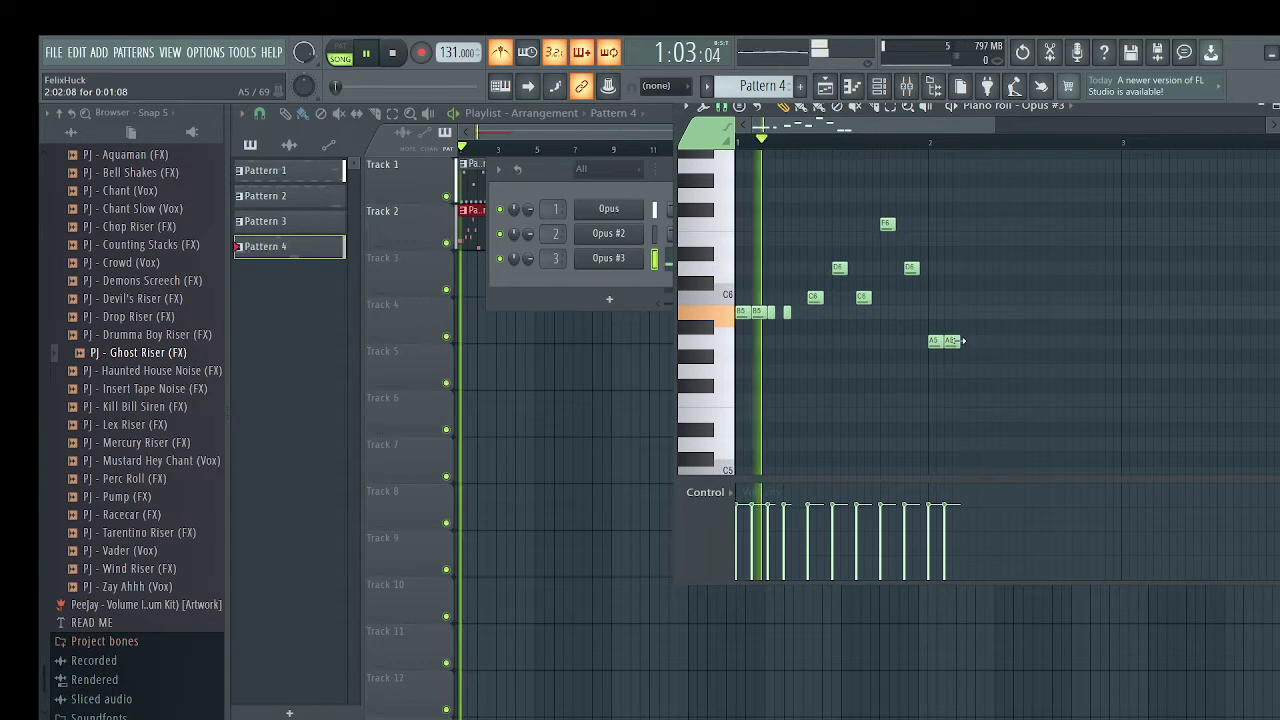
pyautogui.scroll(2, 943, 355)
pyautogui.scroll(1, 943, 355)
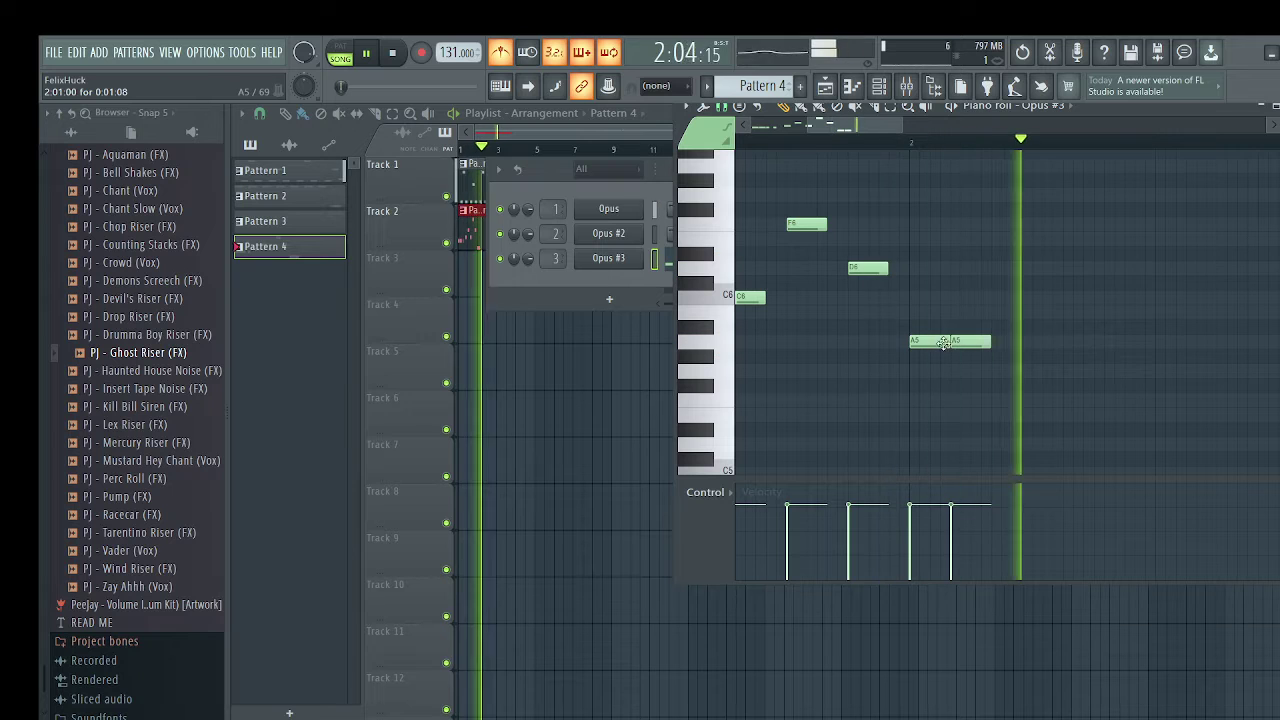
pyautogui.press('space')
pyautogui.click(994, 342)
pyautogui.press('space')
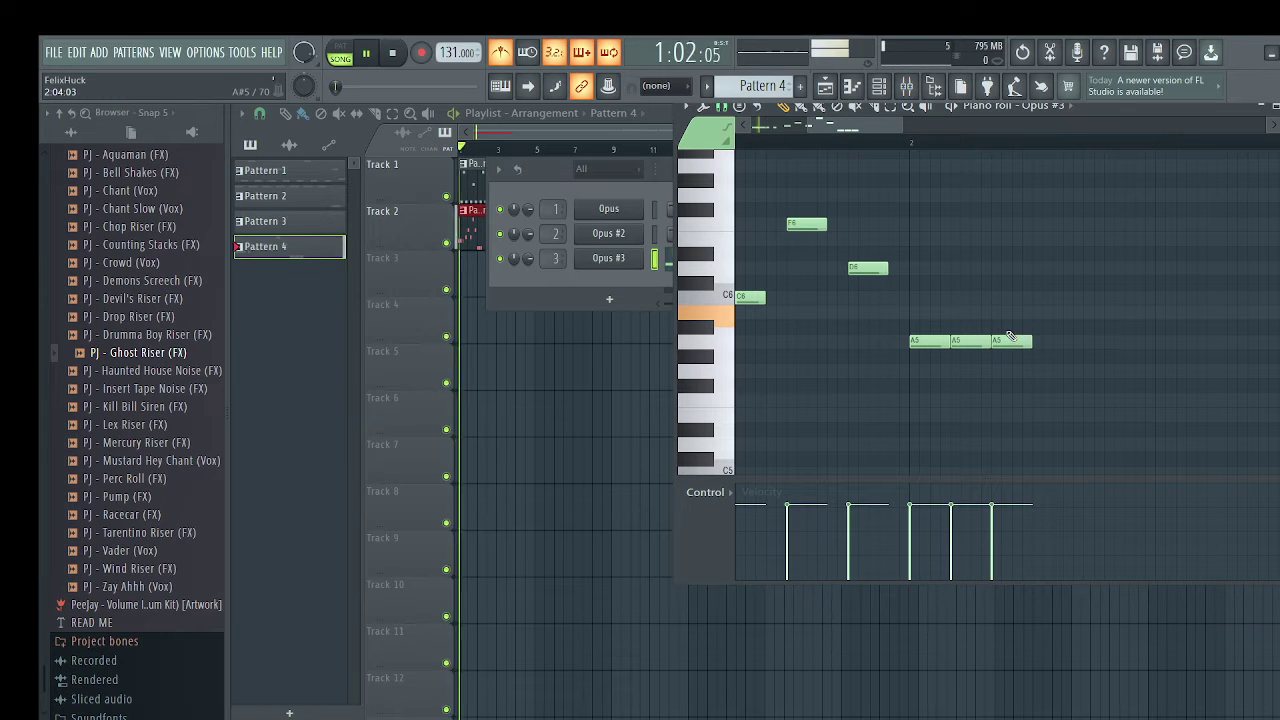
# Reposition the piano roll window and add G5 notes at 2:09:00 and 2:13:00, playing the song between edits
pyautogui.moveTo(1116, 114); pyautogui.dragTo(983, 158)
pyautogui.press('space')
pyautogui.scroll(-2, 903, 363)
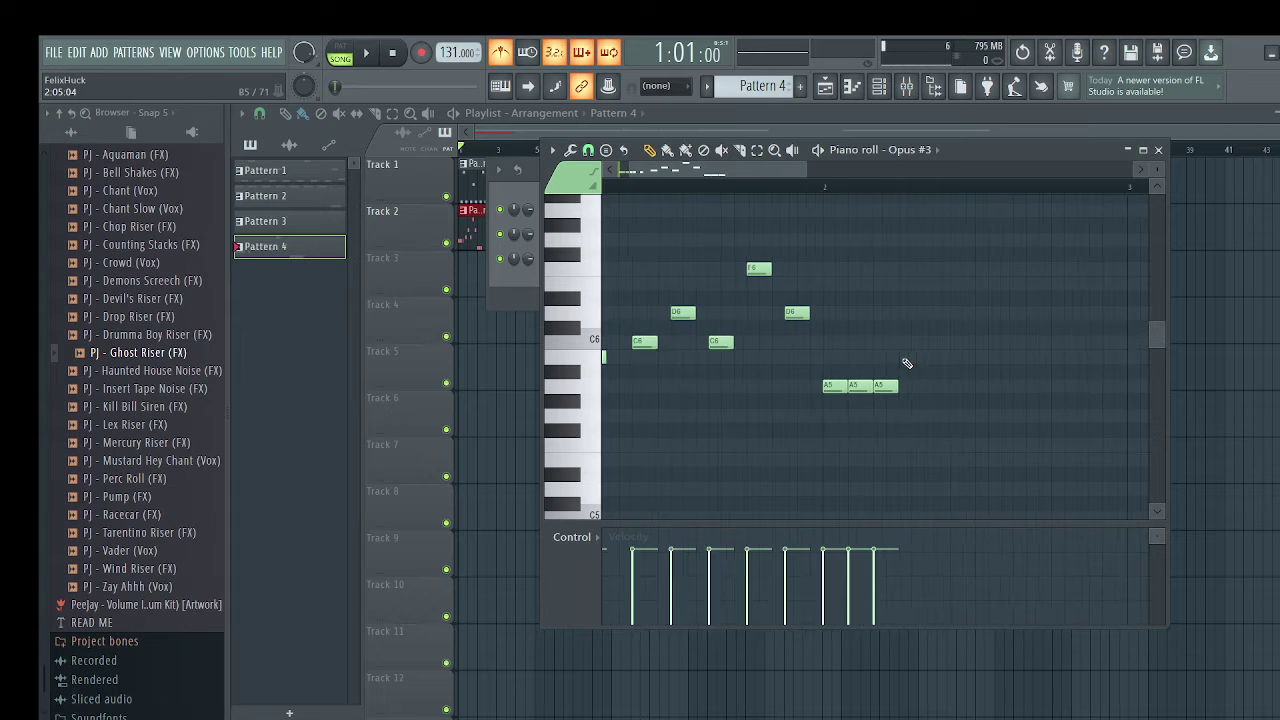
pyautogui.press('space')
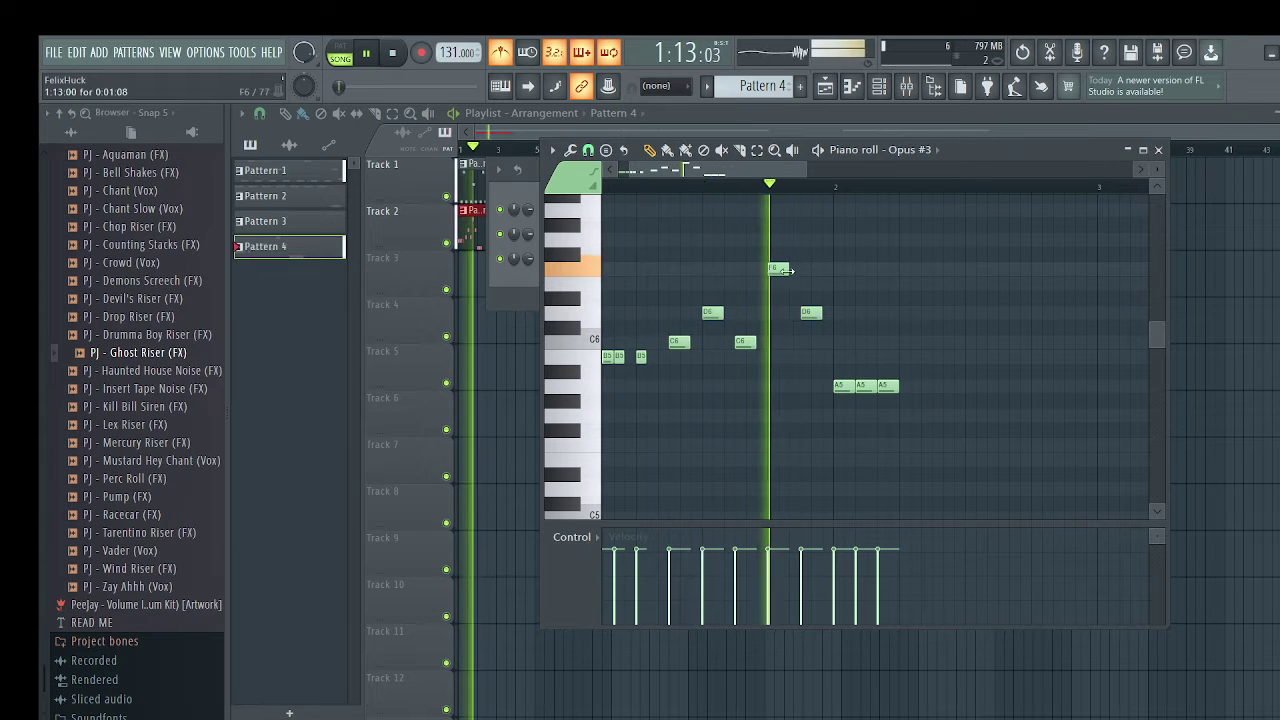
pyautogui.press('space')
pyautogui.click(964, 414)
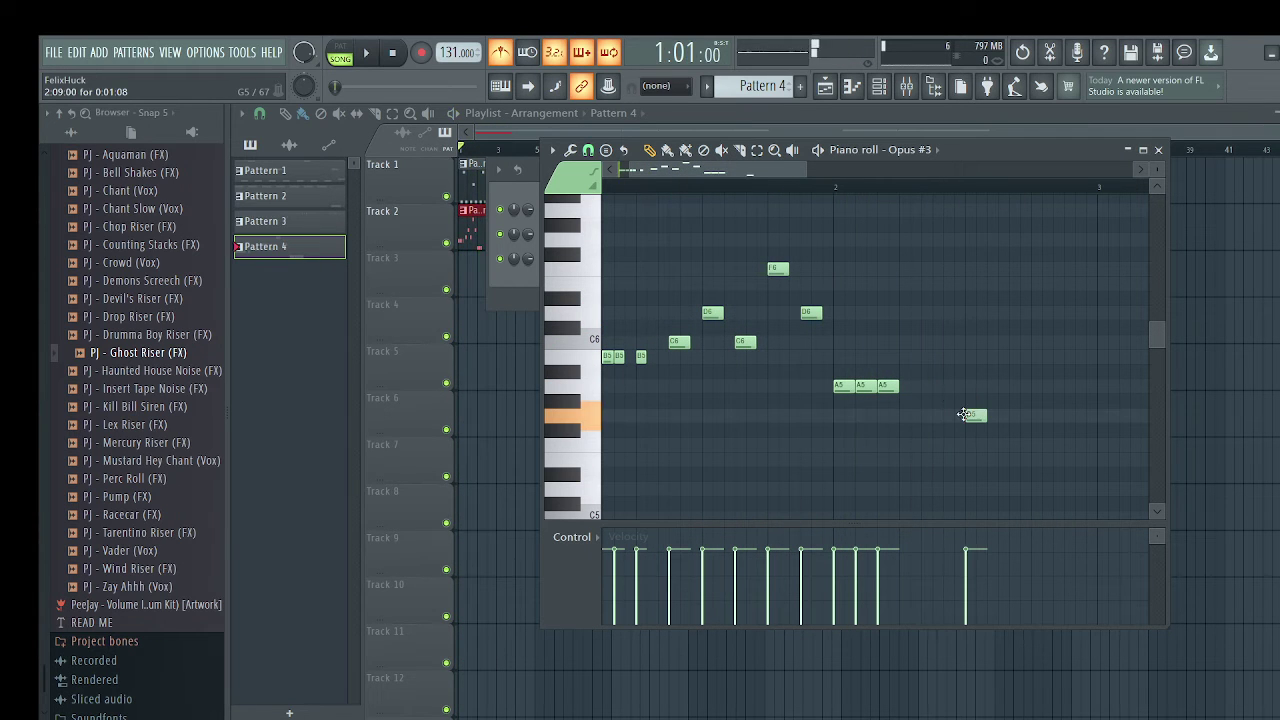
pyautogui.press('space')
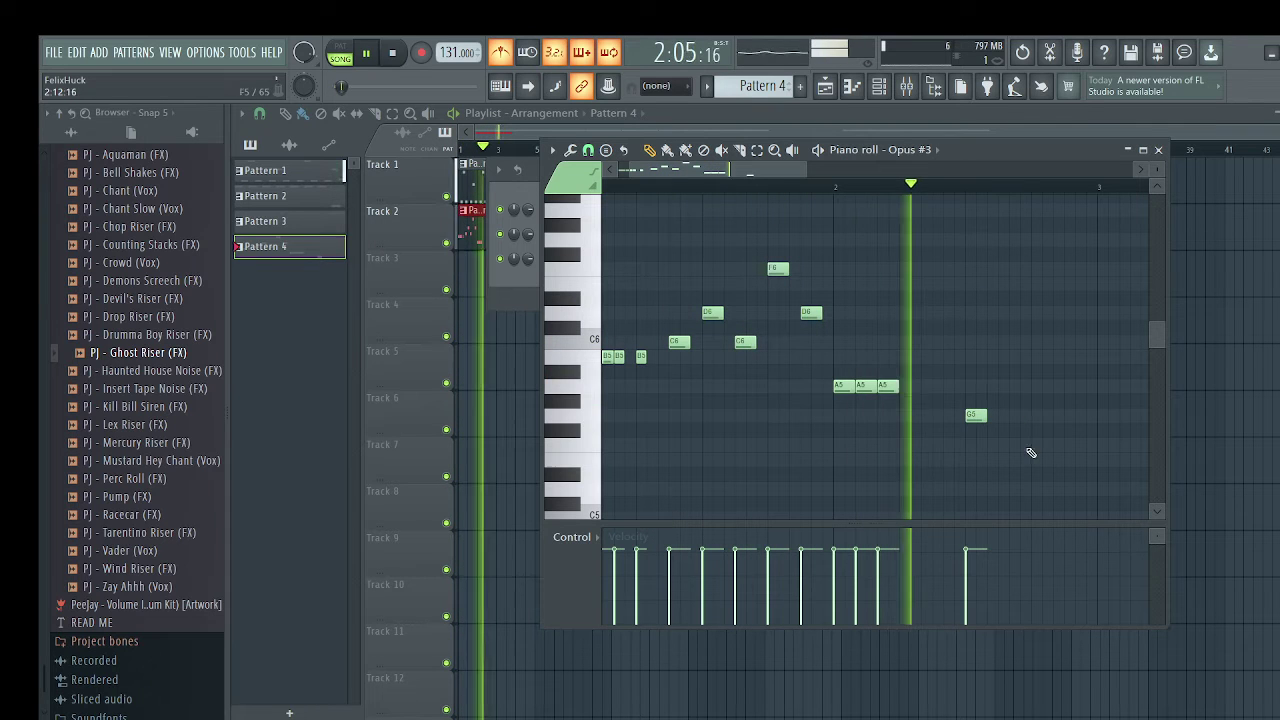
pyautogui.press('space')
pyautogui.click(1033, 416)
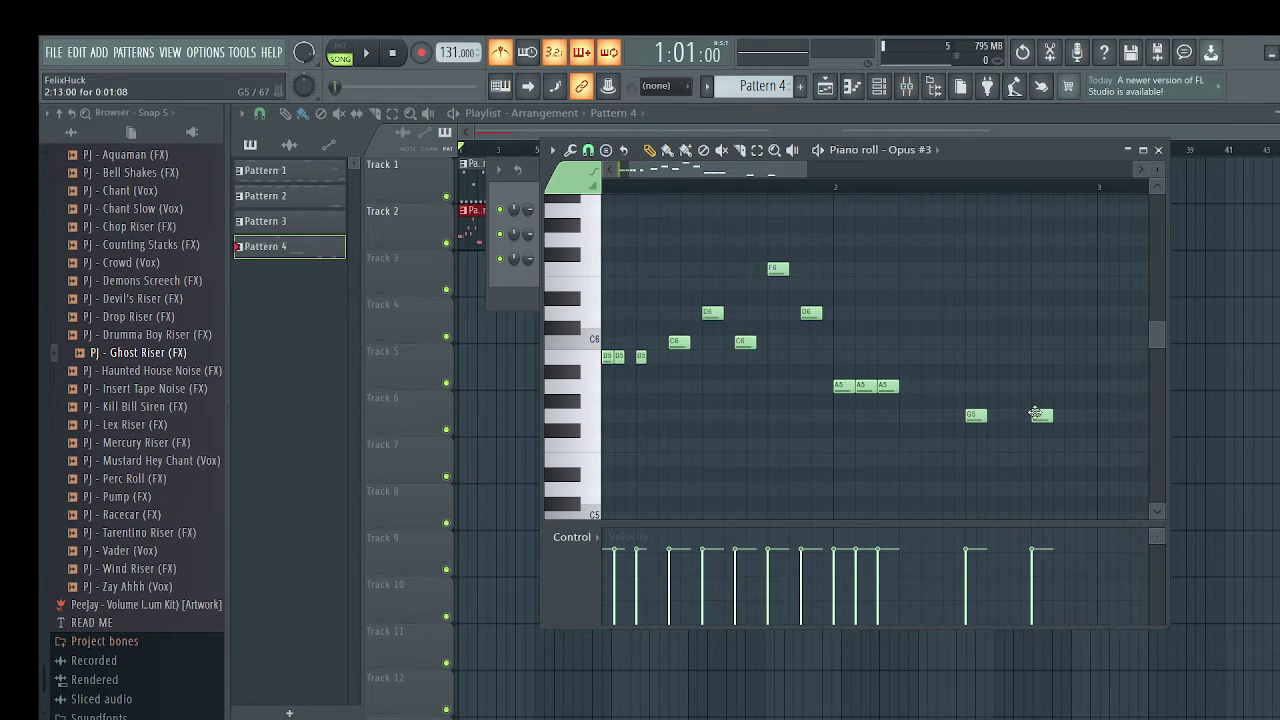
# Duplicate the entire two-bar phrase, align the copy with the start of bar 3 and deselect the notes
pyautogui.scroll(-3, 957, 374)
pyautogui.moveTo(926, 202); pyautogui.dragTo(600, 468)
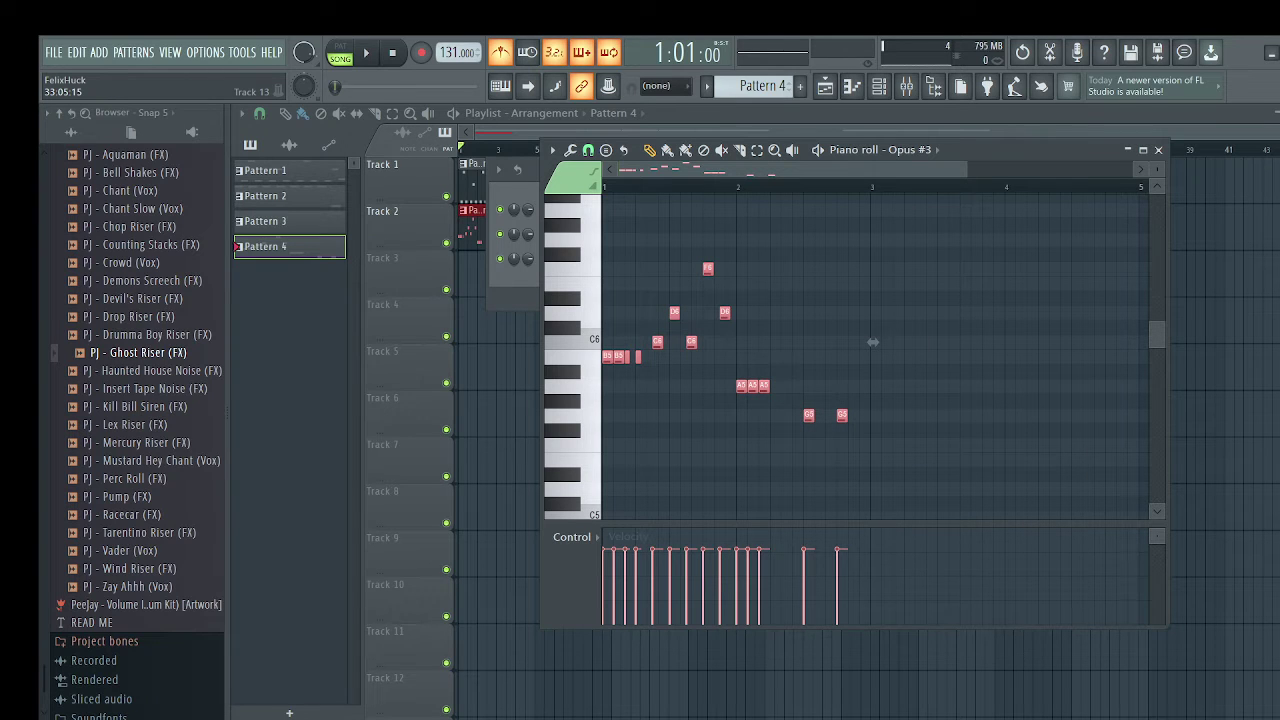
pyautogui.hotkey('ctrl', 'b')
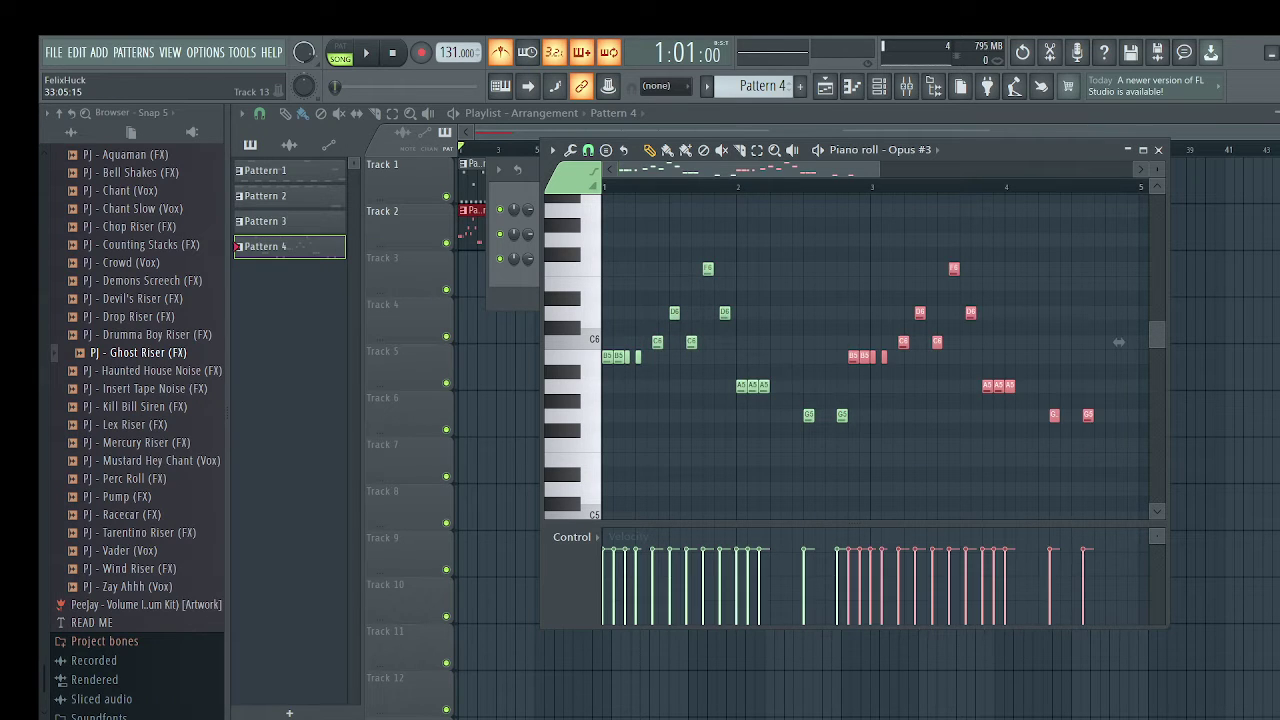
pyautogui.scroll(3, 704, 349)
pyautogui.moveTo(766, 360); pyautogui.dragTo(833, 369)
pyautogui.press('space')
pyautogui.scroll(-3, 822, 374)
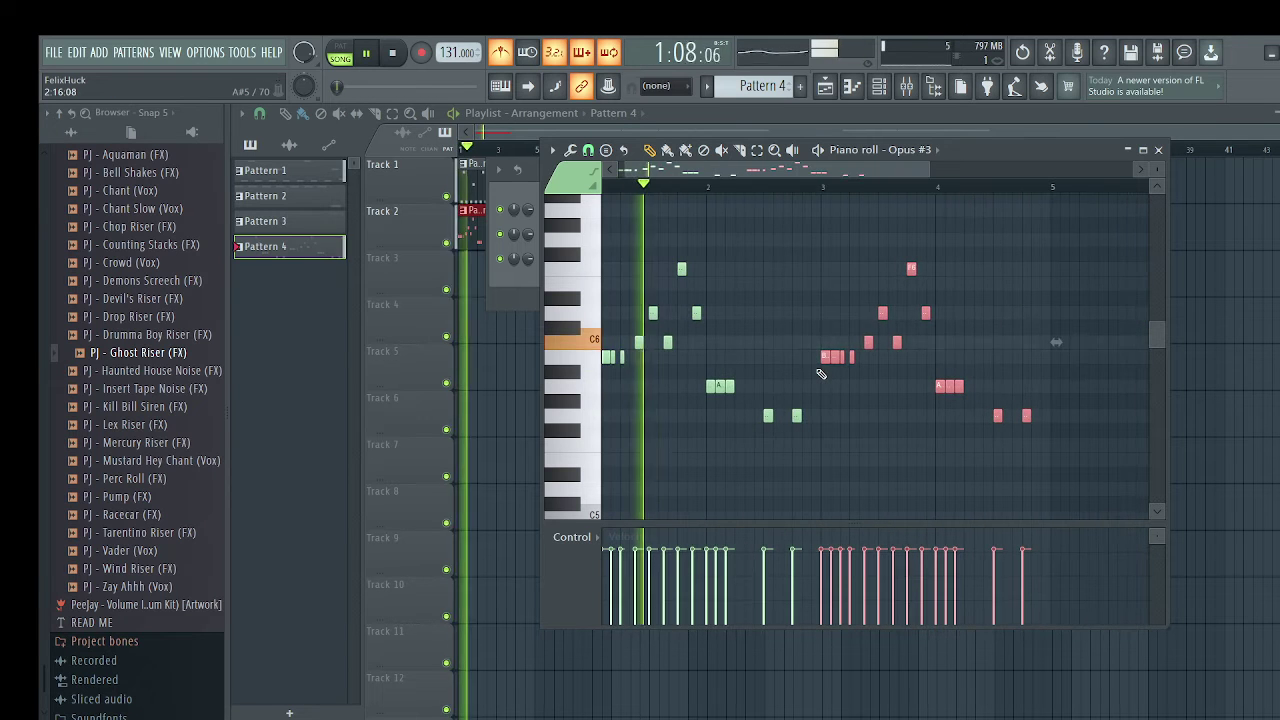
pyautogui.keyDown('ctrl'); pyautogui.click(1018, 363); pyautogui.keyUp('ctrl')
# Play the duplicated phrase from near the start of bar 3
pyautogui.scroll(1, 1062, 414)
pyautogui.scroll(2, 1062, 416)
pyautogui.scroll(-3, 942, 400)
pyautogui.press('space')
pyautogui.click(750, 191)
pyautogui.press('space')
# Move the piano roll clear of the playlist and extend the Pattern 4 clip on Track 2 to four bars
pyautogui.moveTo(962, 141); pyautogui.dragTo(959, 308)
pyautogui.click(784, 171)
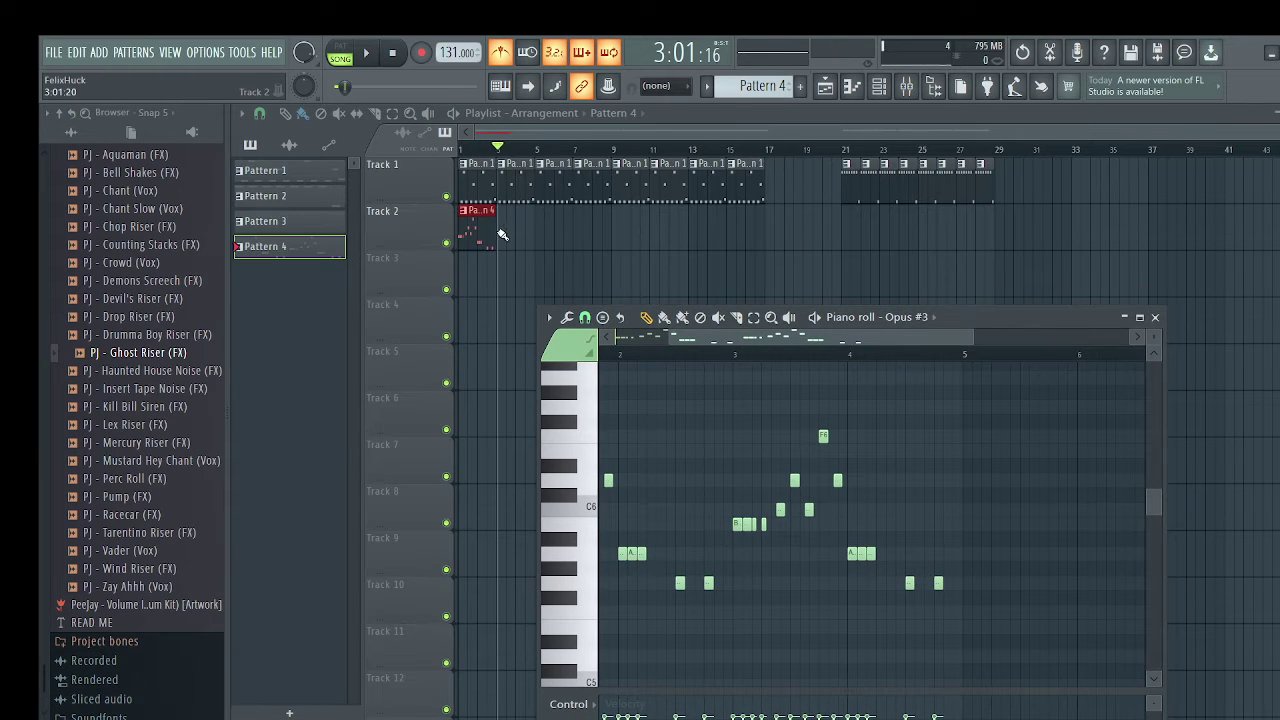
pyautogui.moveTo(495, 232); pyautogui.dragTo(512, 234)
pyautogui.press('space')
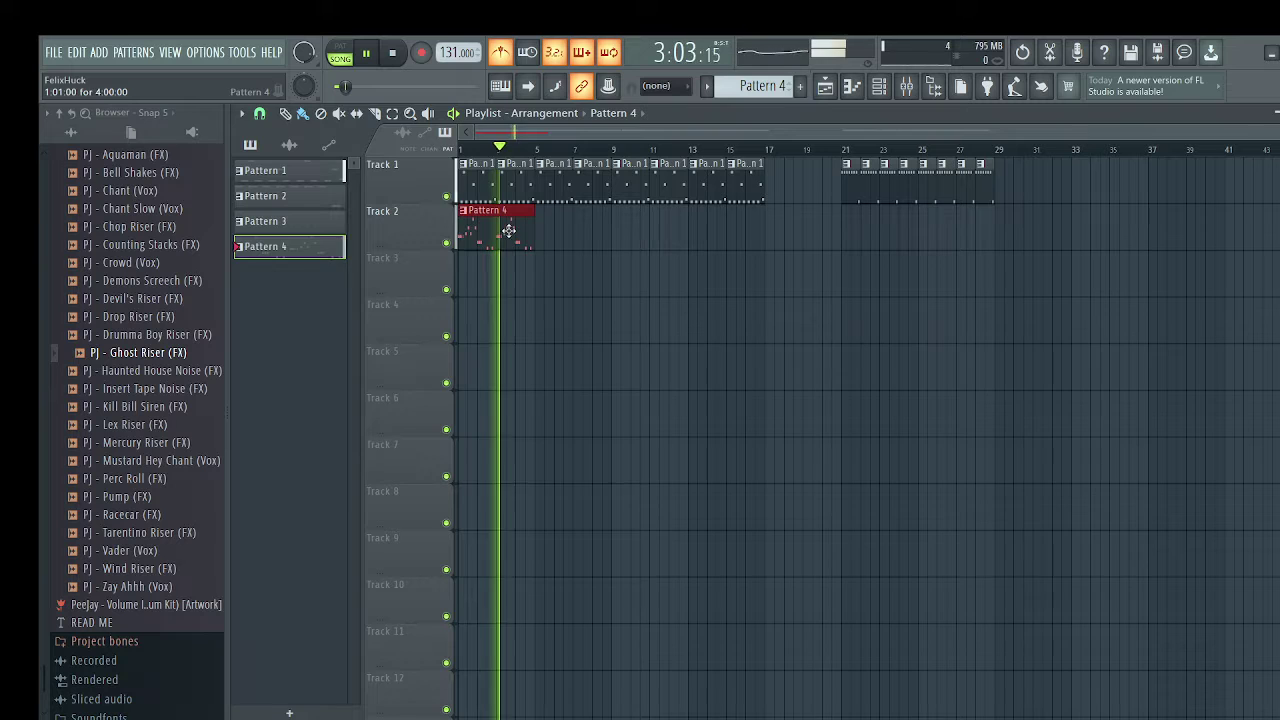
# Raise the last G5 note at 4:13:00 to G6 in the Pattern 4 piano roll and play the phrase
pyautogui.doubleClick(506, 229)
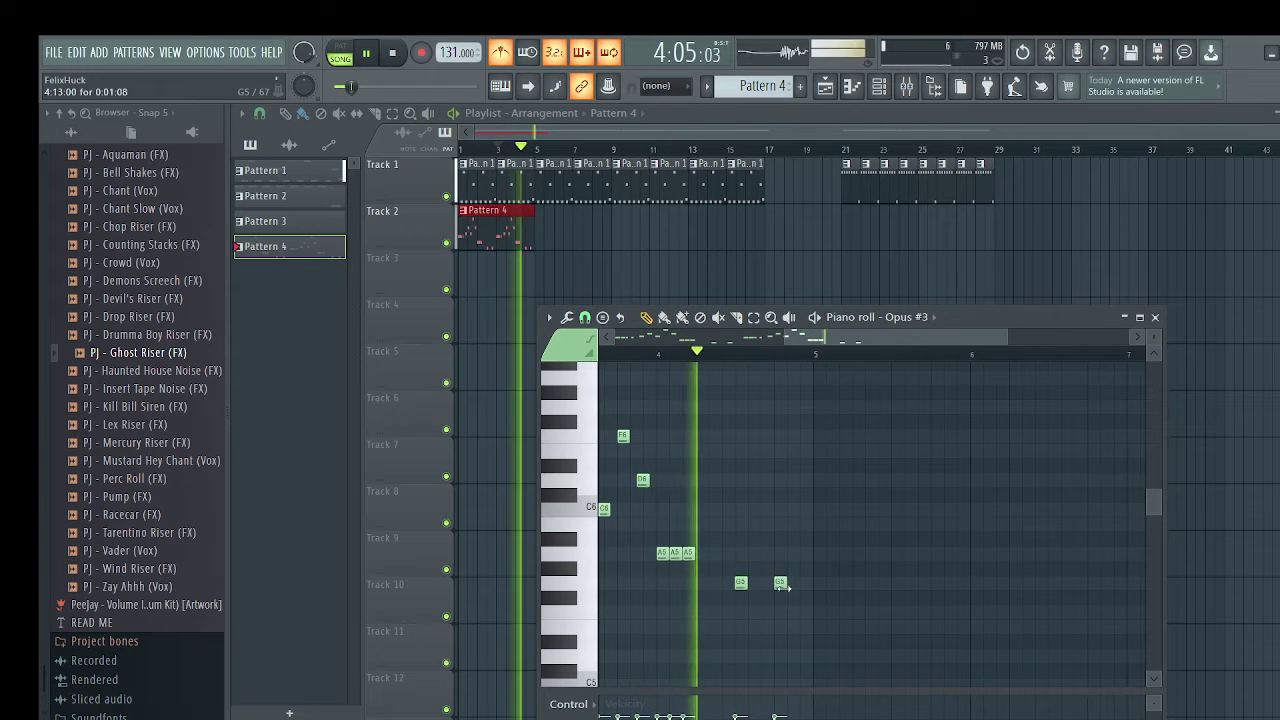
pyautogui.scroll(3, 729, 580)
pyautogui.press('space')
pyautogui.moveTo(778, 580); pyautogui.dragTo(781, 434)
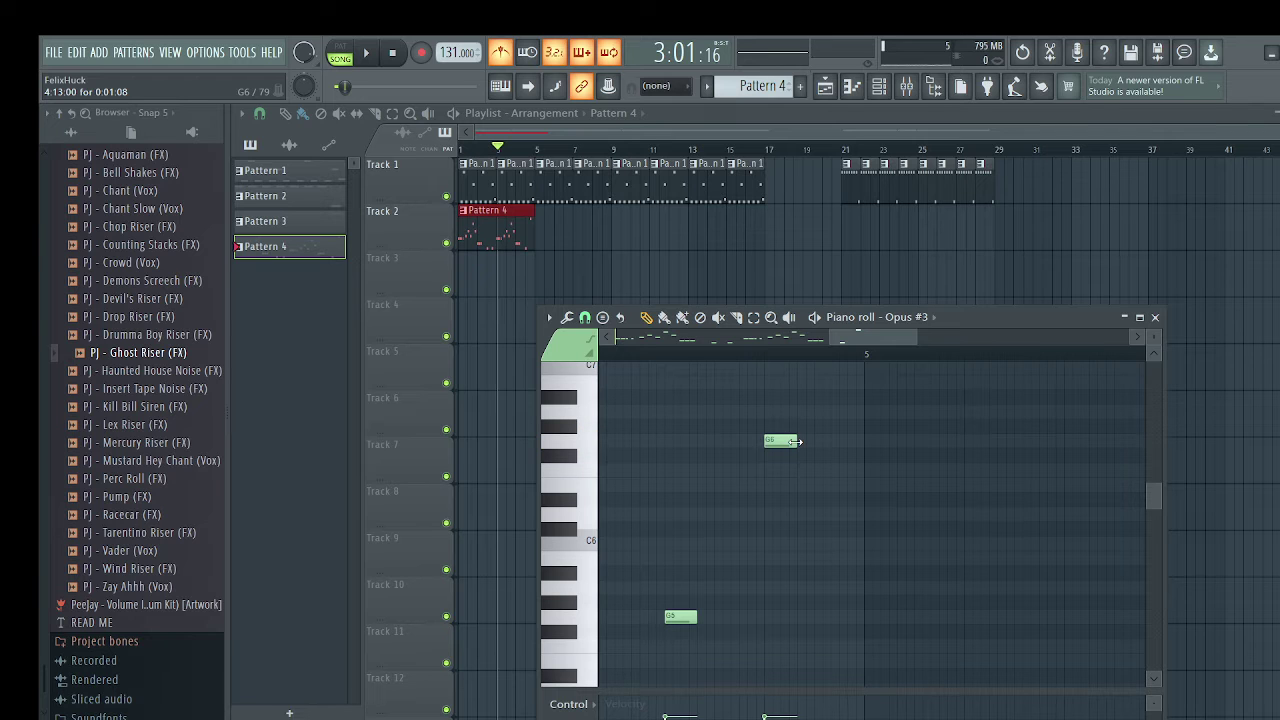
pyautogui.scroll(-3, 810, 480)
pyautogui.press('space')
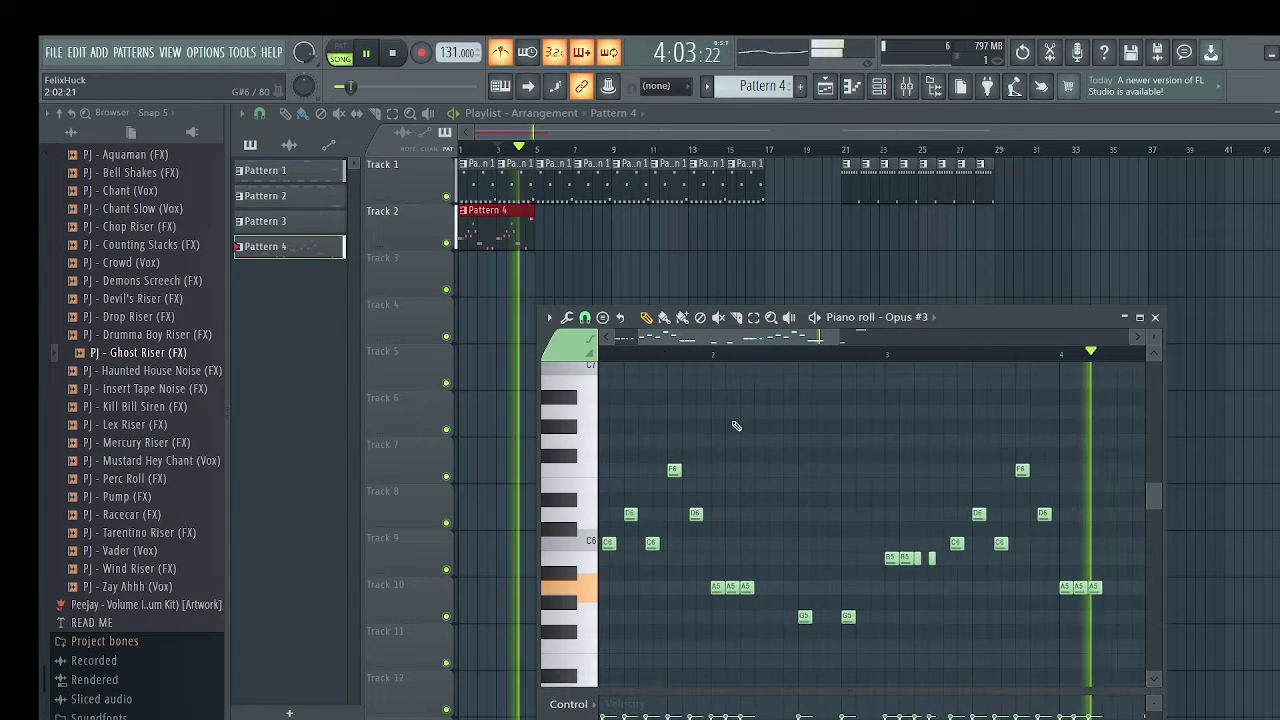
# Bring the piano roll's velocity lane into view, vary the velocities of the four opening B5 notes in bar 1 and play them
pyautogui.moveTo(993, 316); pyautogui.dragTo(1007, 152)
pyautogui.scroll(-3, 980, 206)
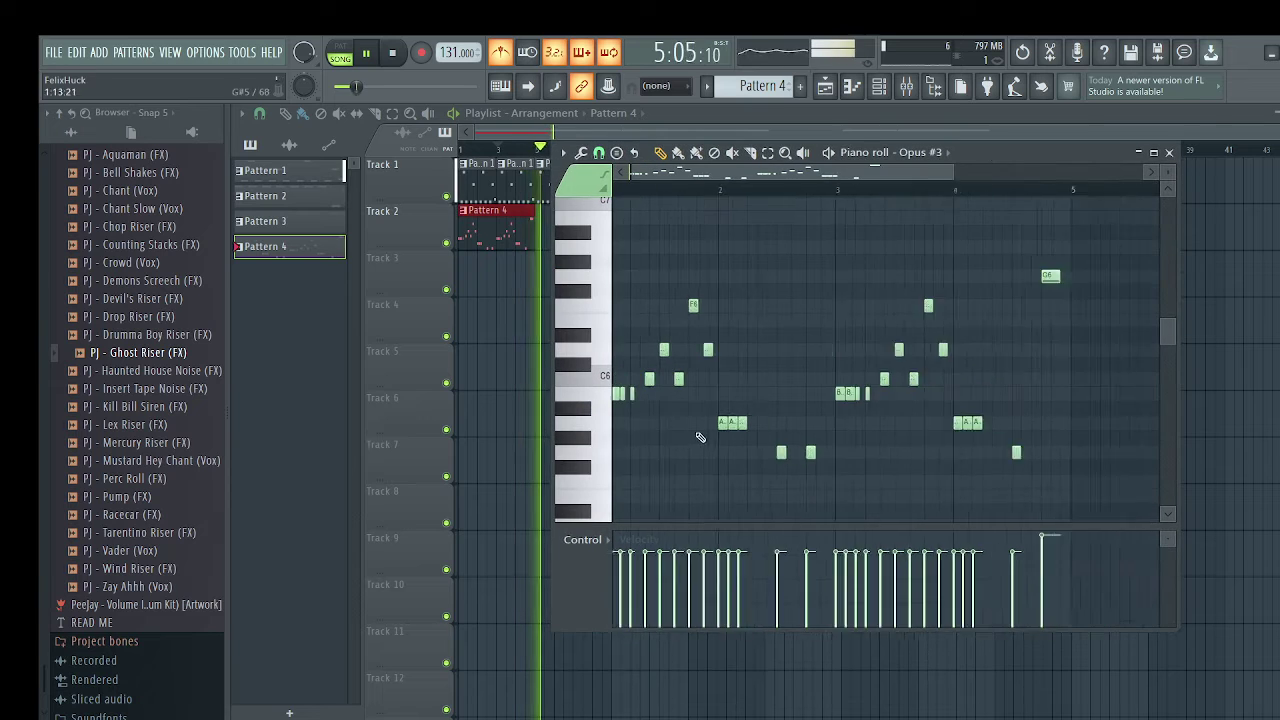
pyautogui.click(678, 155)
pyautogui.click(627, 190)
pyautogui.scroll(3, 662, 311)
pyautogui.press('space')
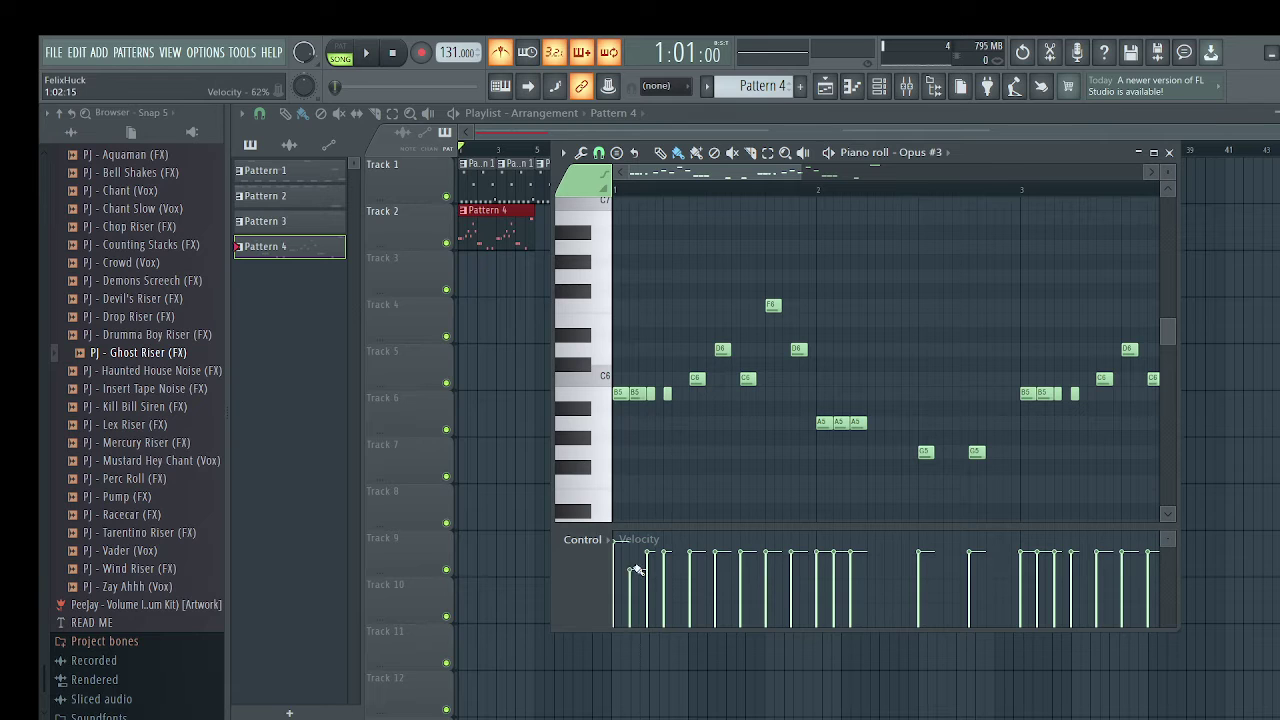
pyautogui.press('space')
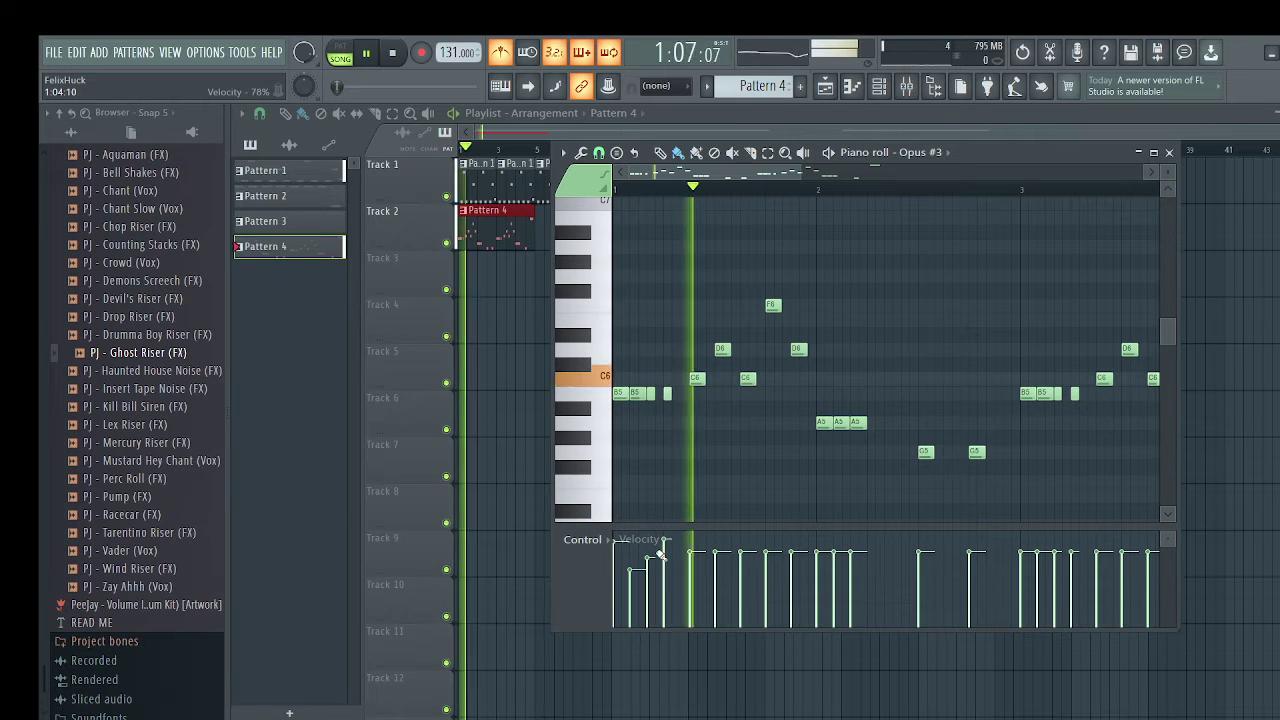
pyautogui.press('space')
pyautogui.press('space')
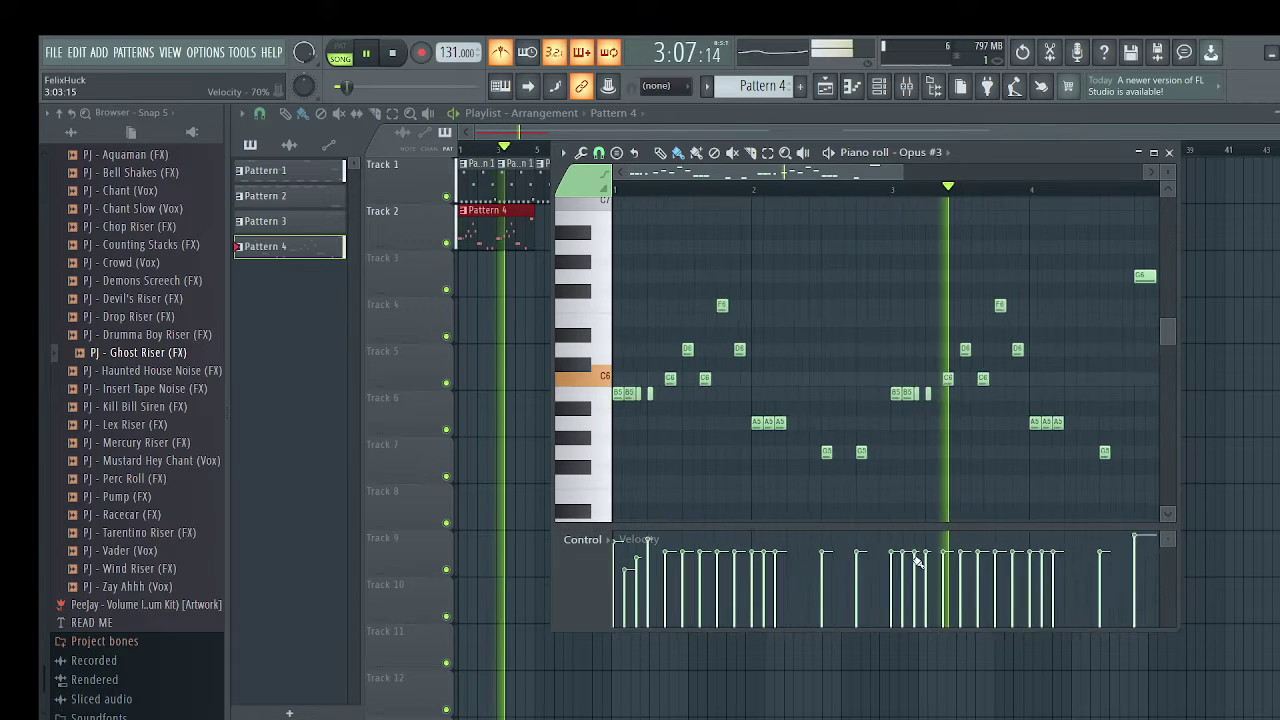
# Vary the velocities of the four B5 notes at bar 3, with the second one much softer, and play from bar 3
pyautogui.press('space')
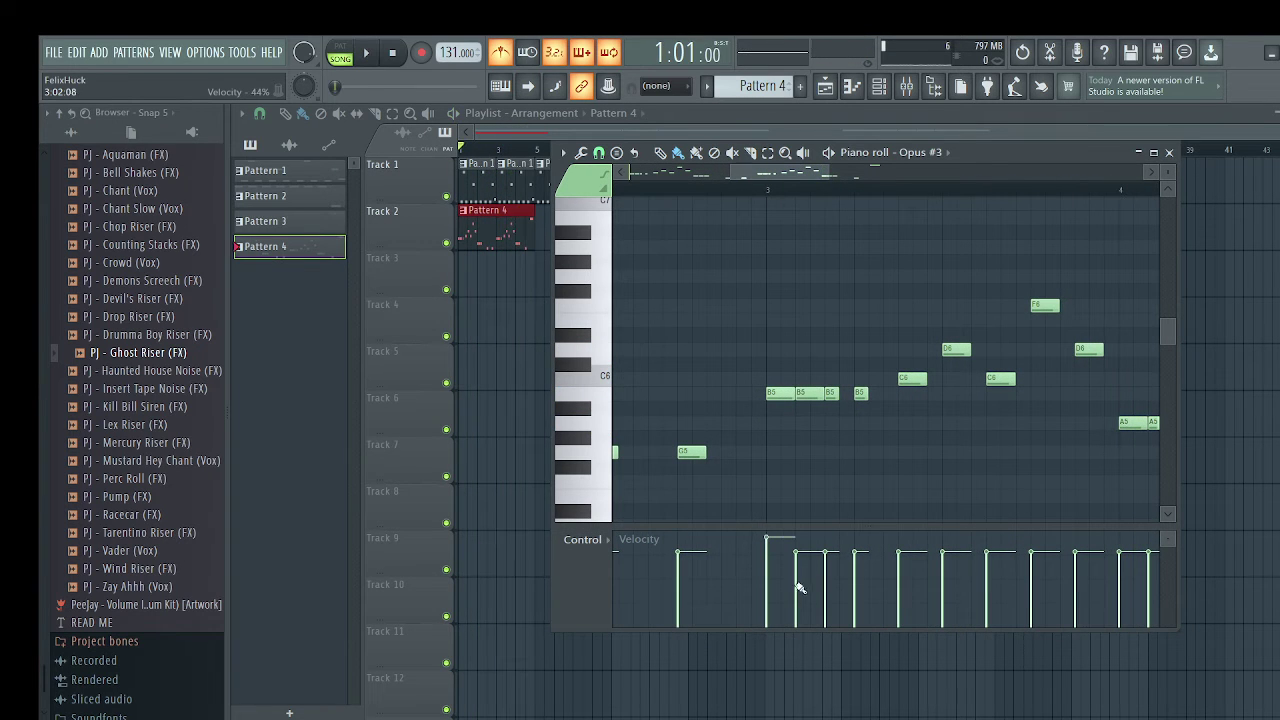
pyautogui.press('space')
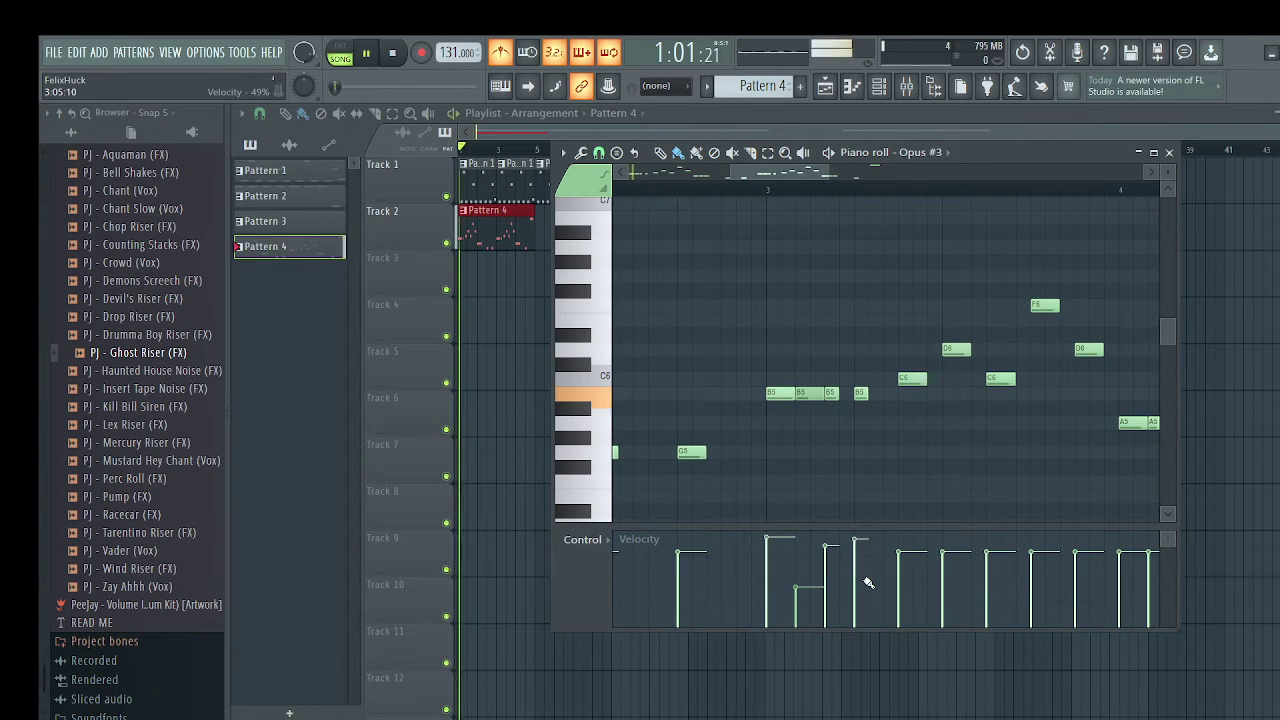
pyautogui.click(764, 190)
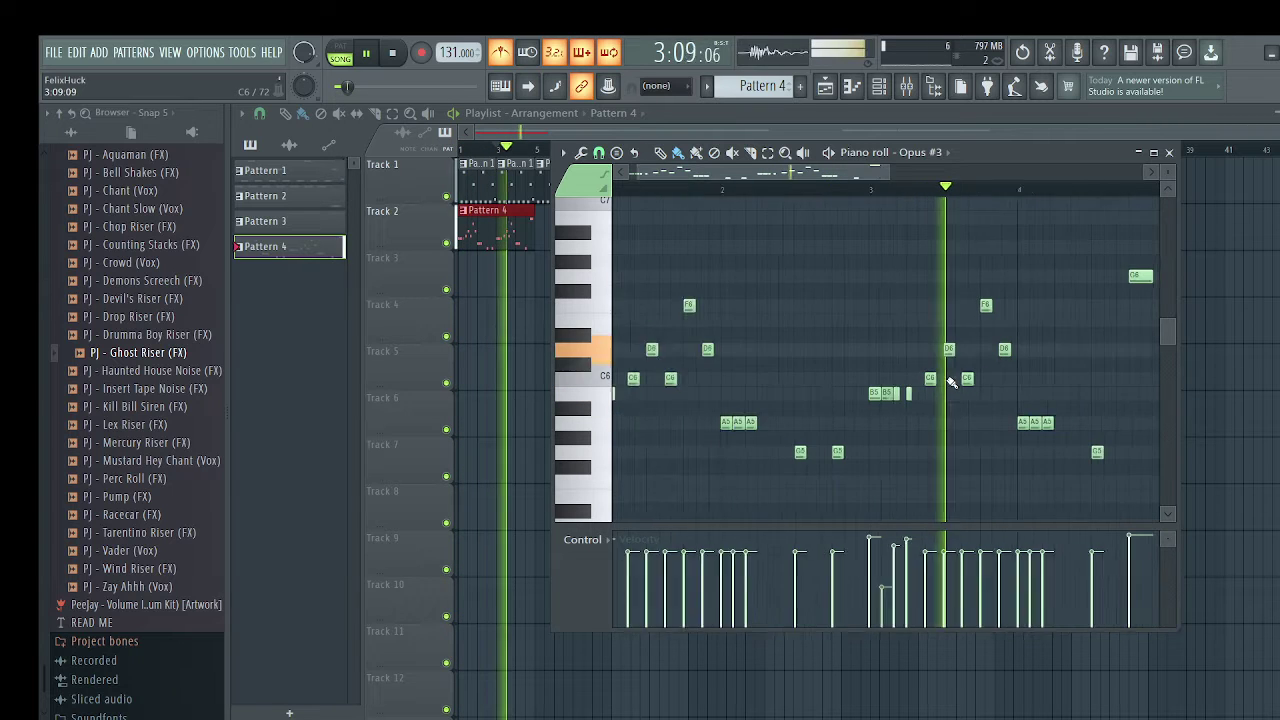
# Give the three A5 notes at the start of bar 4 rising velocities, play the ending and close the piano roll
pyautogui.press('space')
pyautogui.press('space')
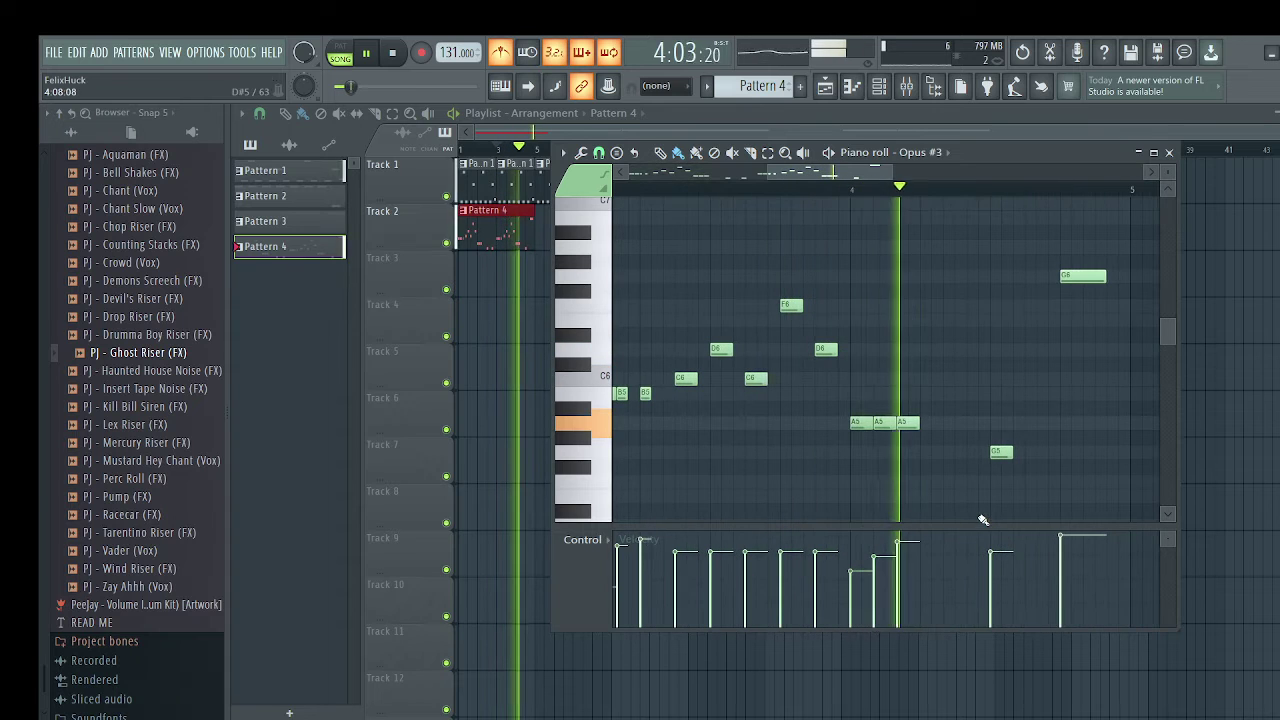
pyautogui.scroll(-3, 1009, 544)
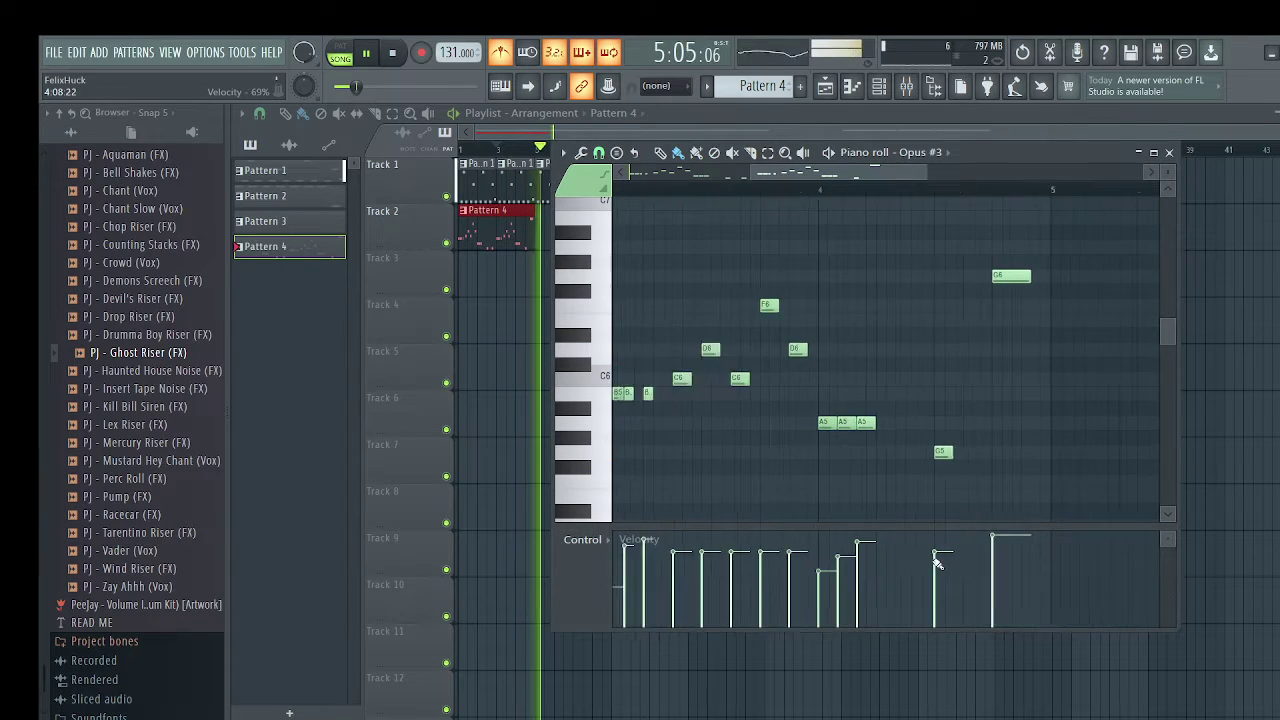
pyautogui.scroll(-2, 937, 560)
pyautogui.press('space')
pyautogui.click(1170, 152)
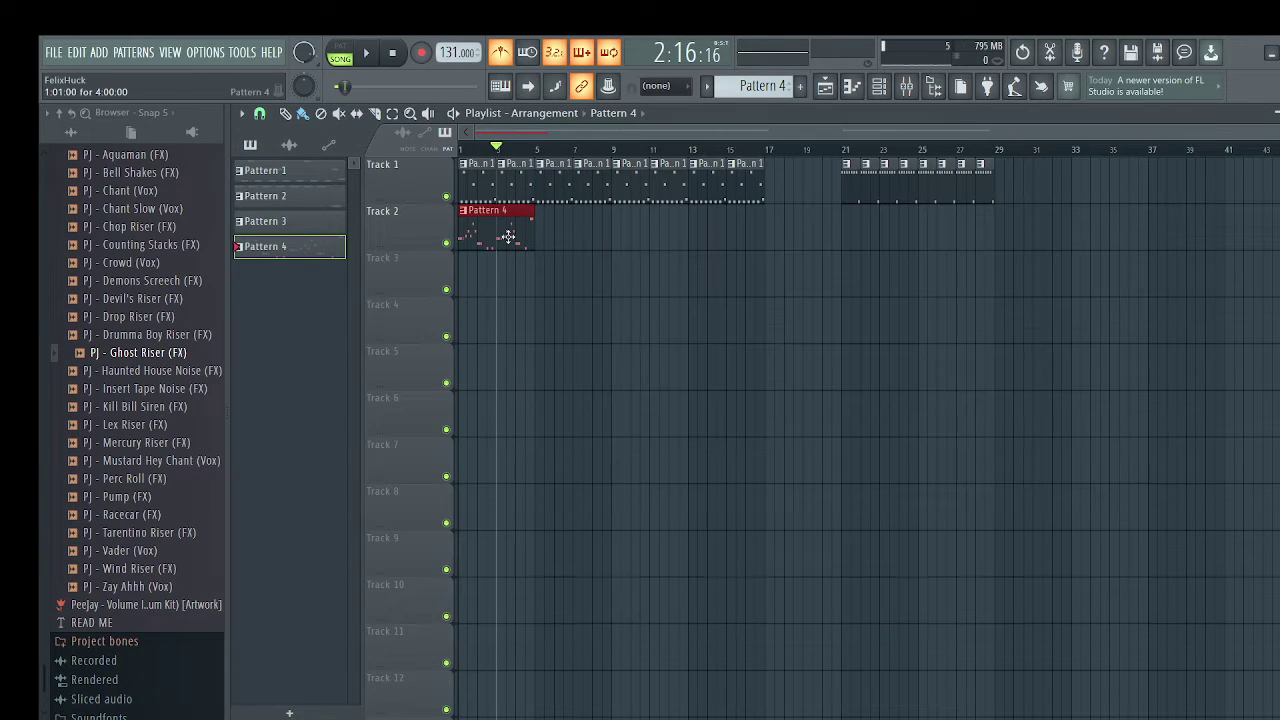
# Place further four-bar Pattern 4 clips on Track 2 at bars 5, 9 and 13
pyautogui.click(540, 232)
pyautogui.press('space')
pyautogui.click(618, 231)
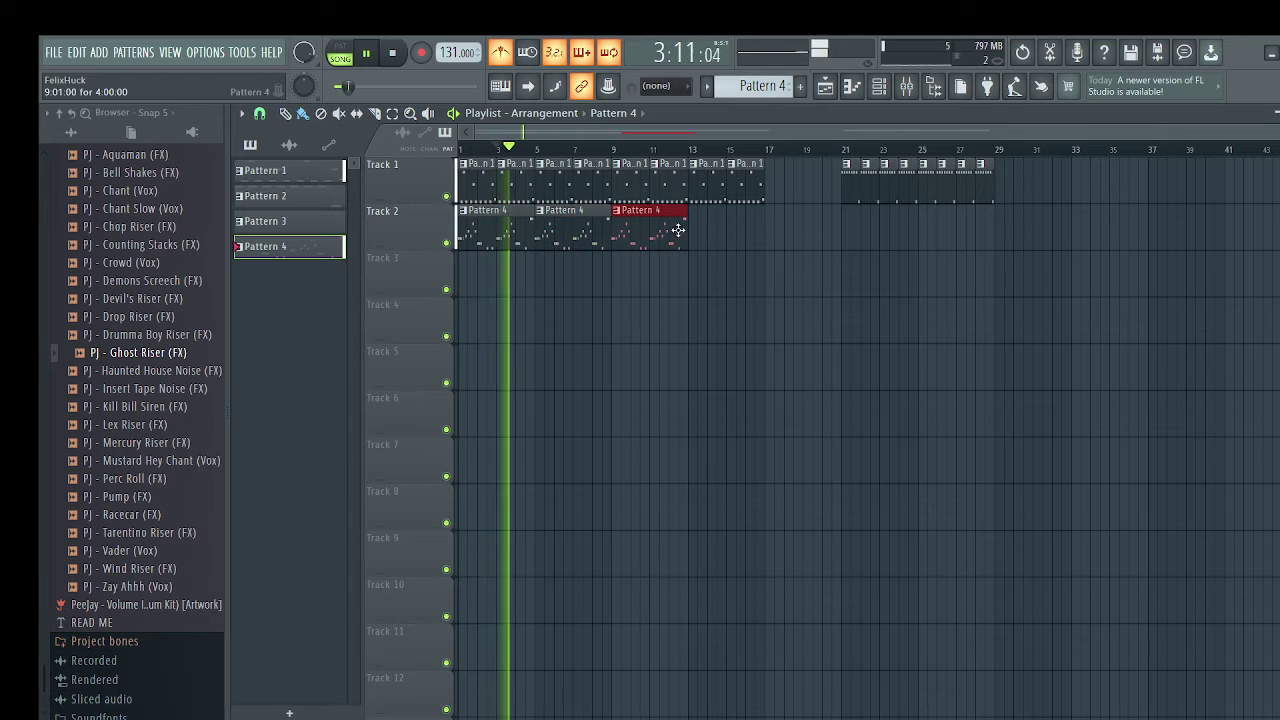
pyautogui.click(700, 234)
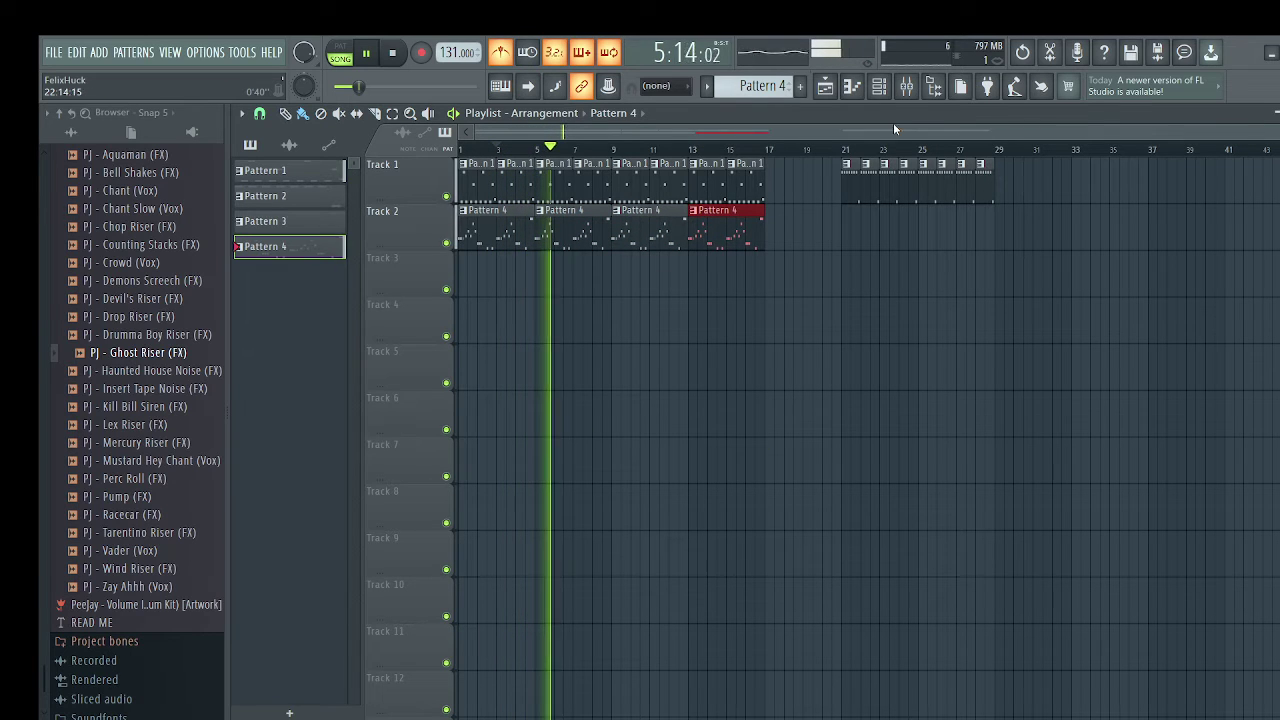
# Rename the first channel "kurzer bass" and, after checking its loaded instrument, the second channel "lord of toms"
pyautogui.click(882, 87)
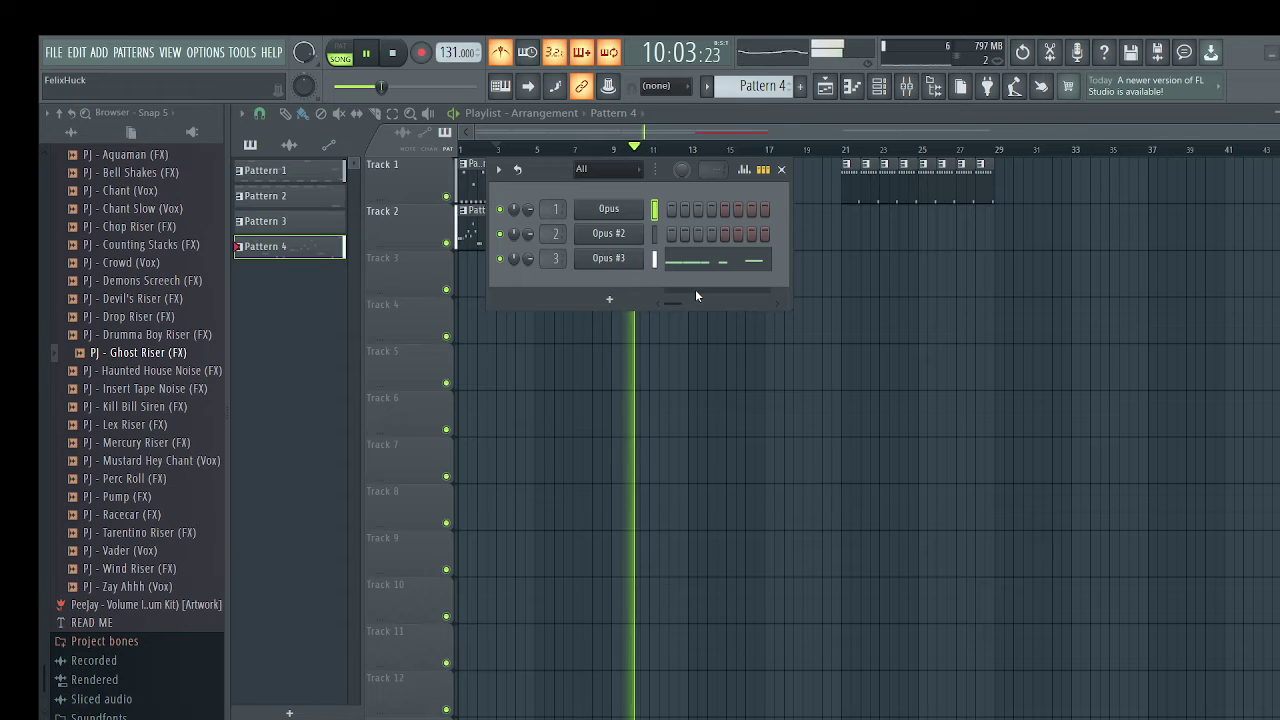
pyautogui.click(630, 233)
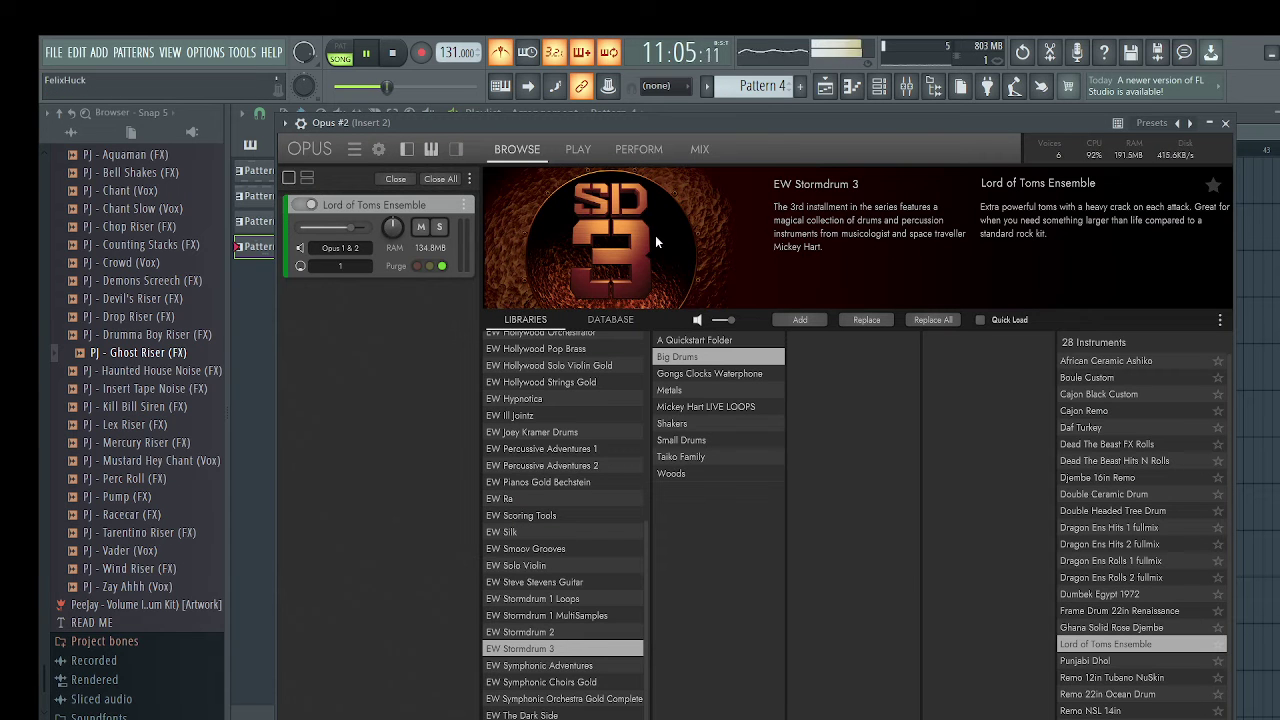
pyautogui.click(1225, 125)
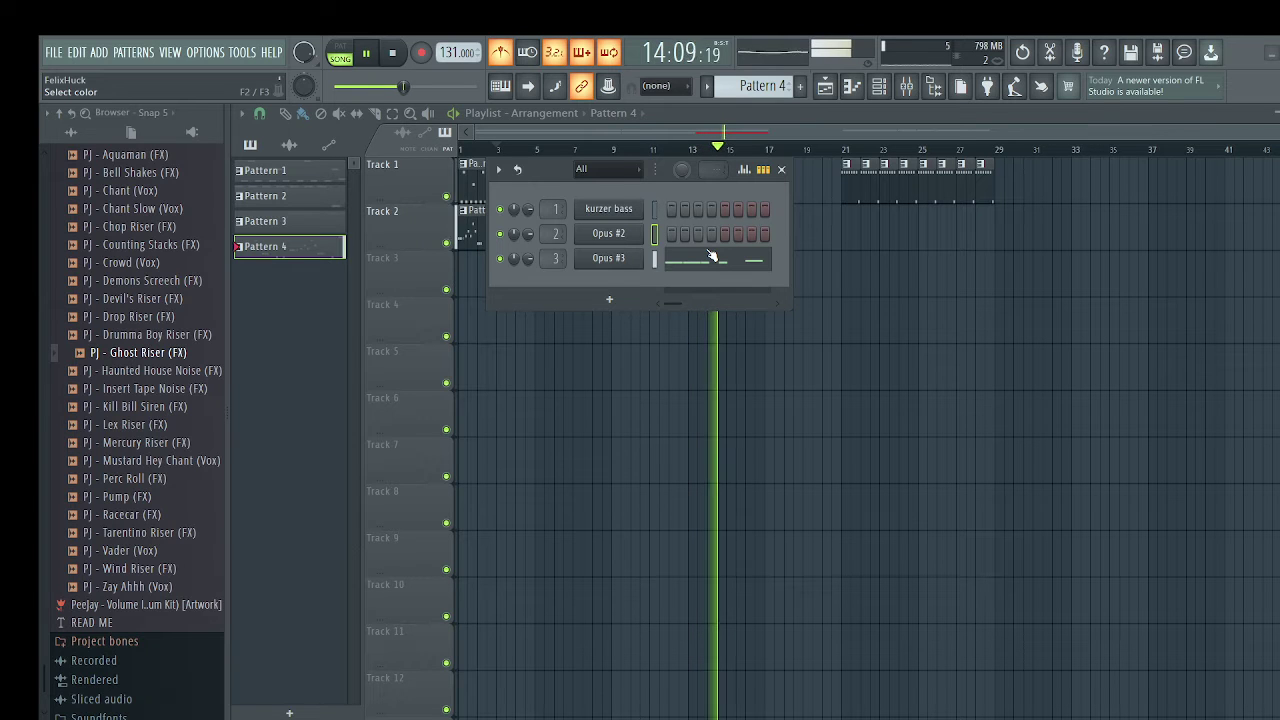
pyautogui.write('lord of toms')
pyautogui.press('Return')
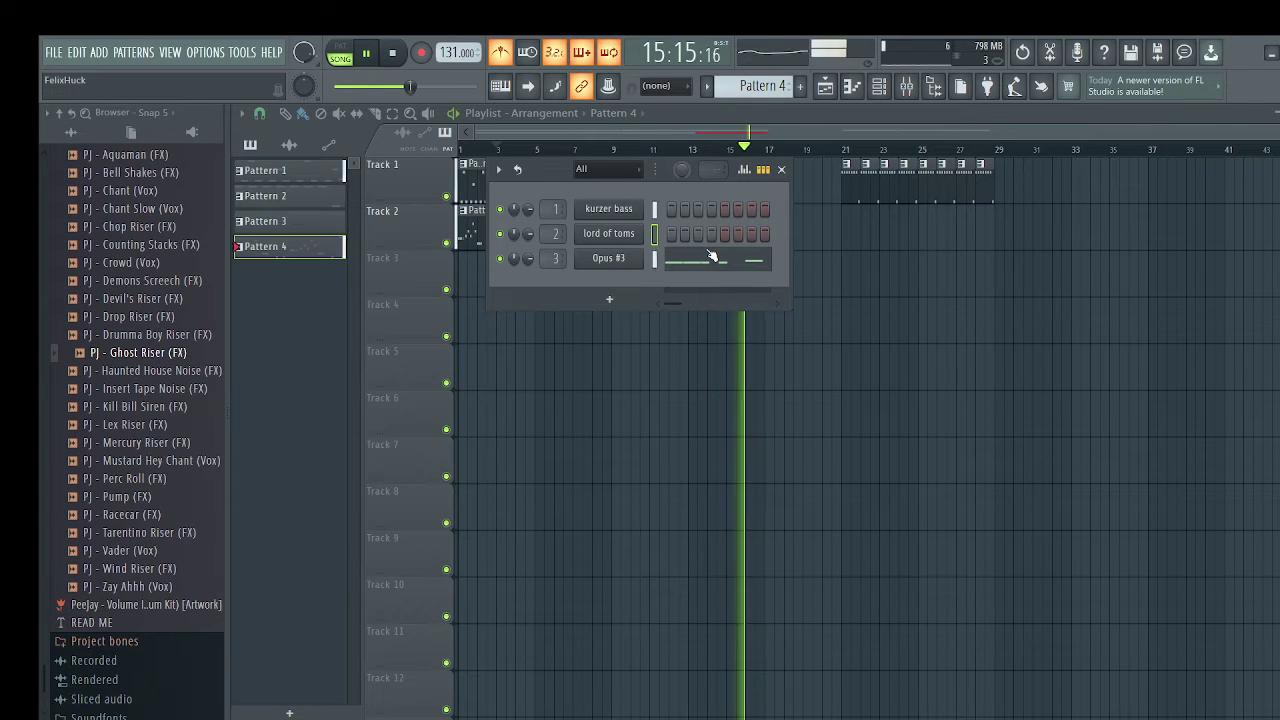
# Check the instrument loaded in Opus #3, rename that channel "darabuka" and close the channel rack
pyautogui.click(617, 258)
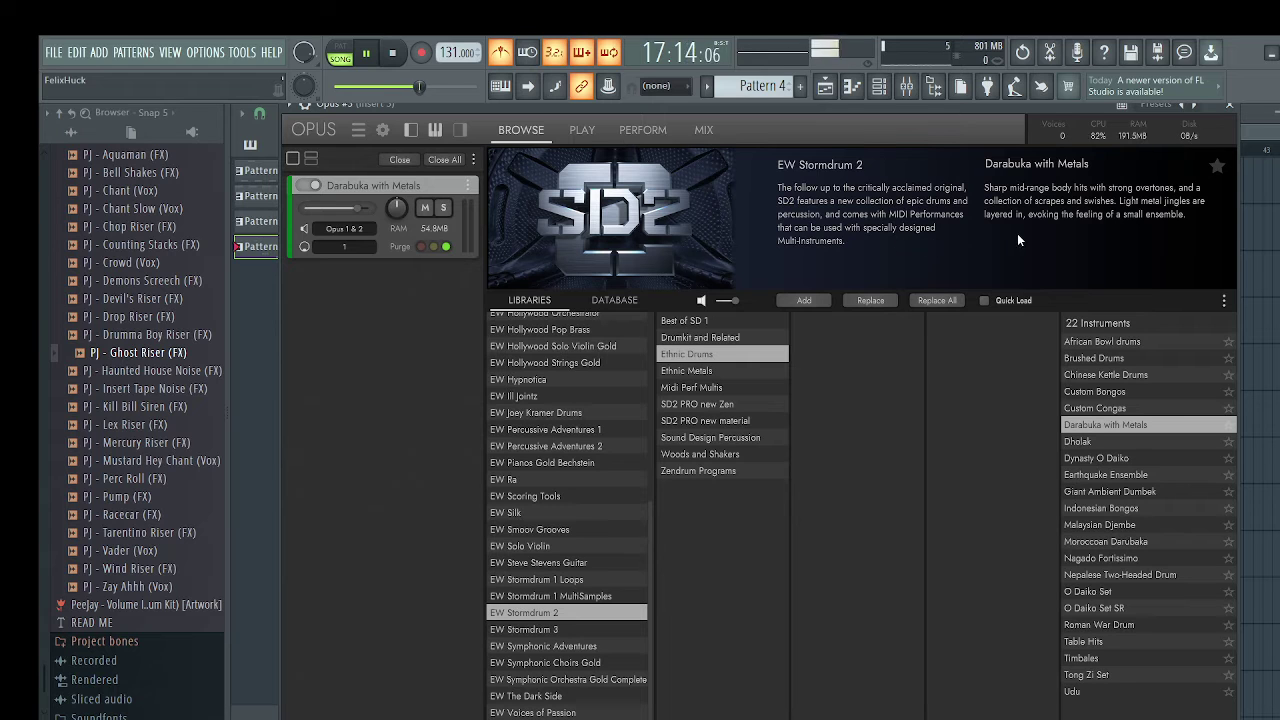
pyautogui.click(1230, 105)
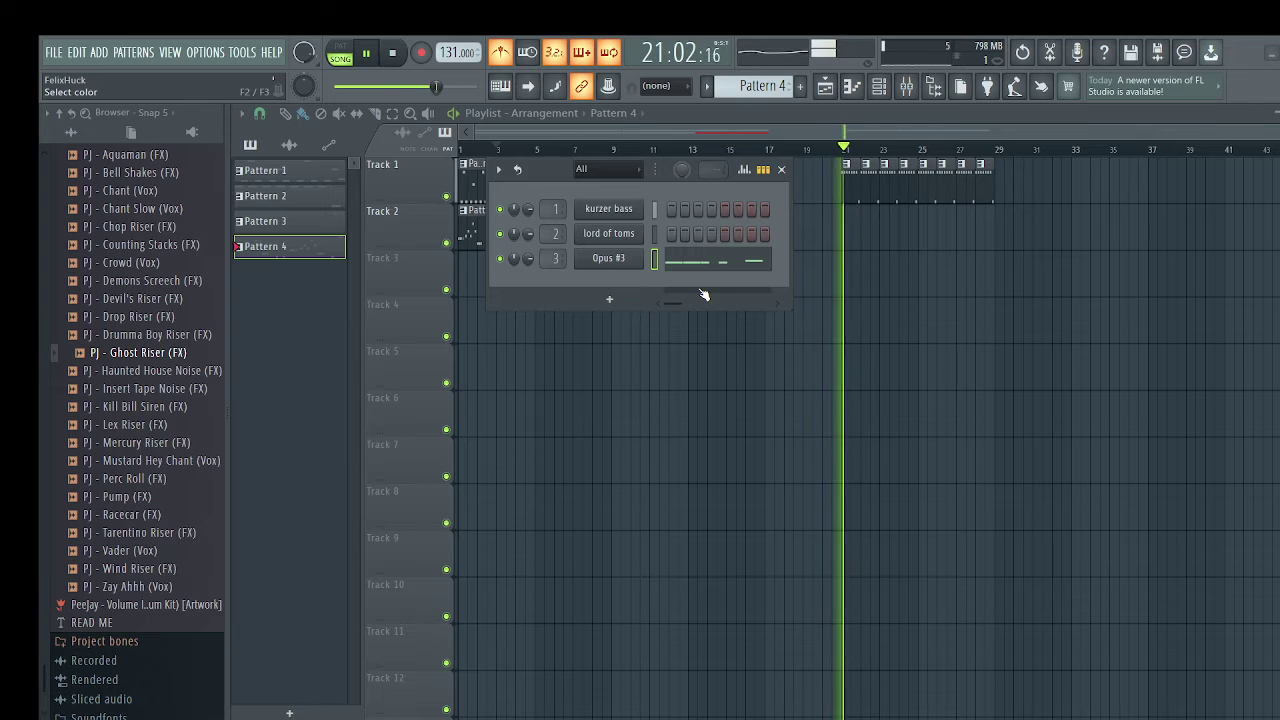
pyautogui.click(784, 174)
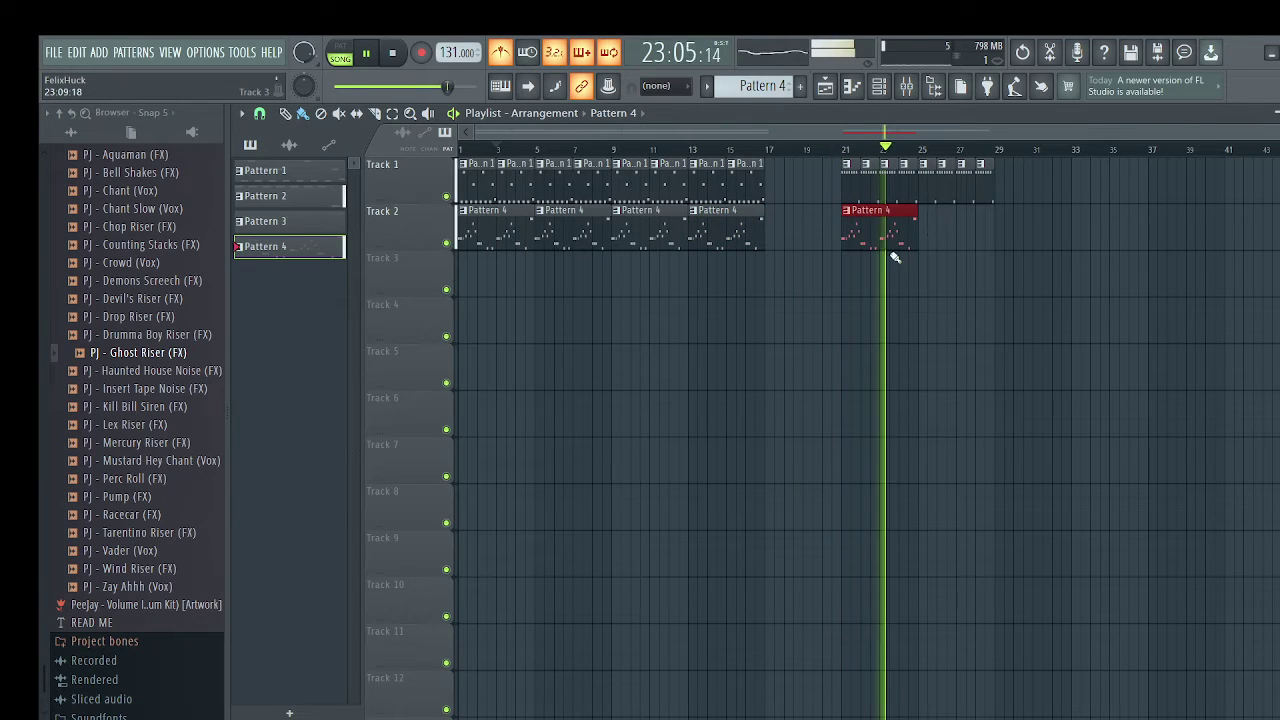
# Repeat the Pattern 4 clip from bar 21 at bar 25 on Track 2 and stop playback
pyautogui.hotkey('ctrl', 'b')
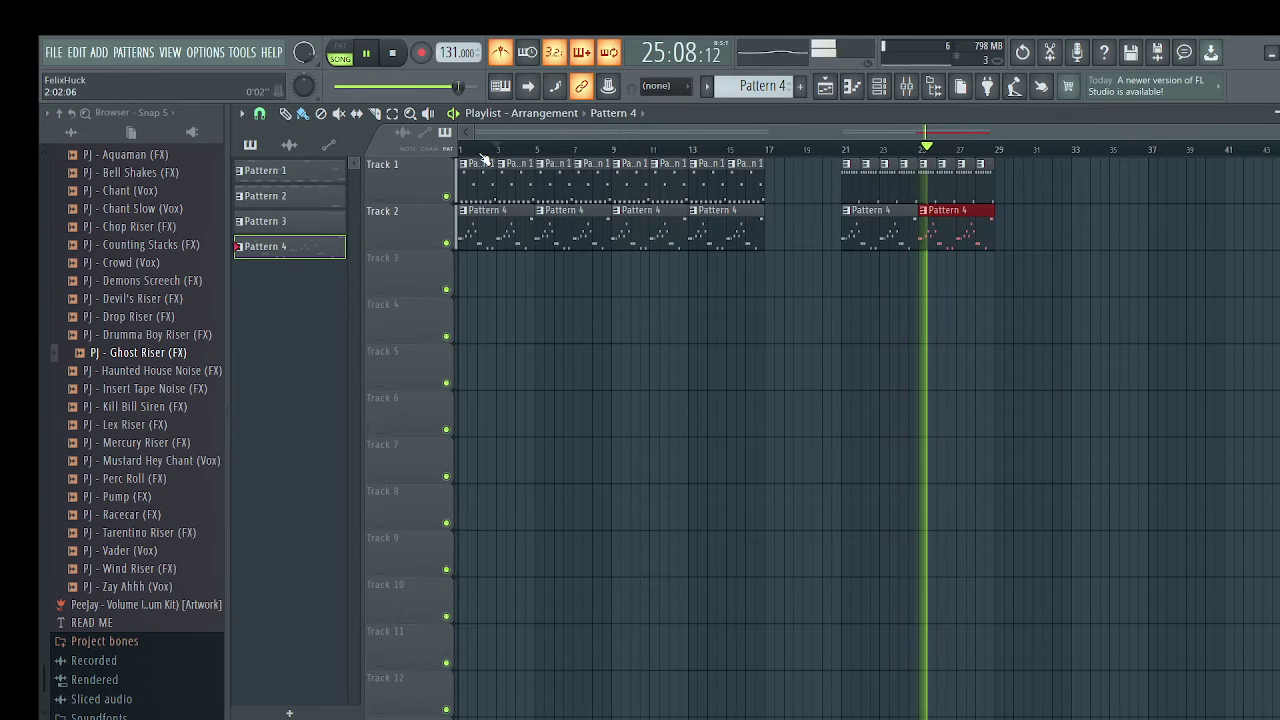
pyautogui.press('space')
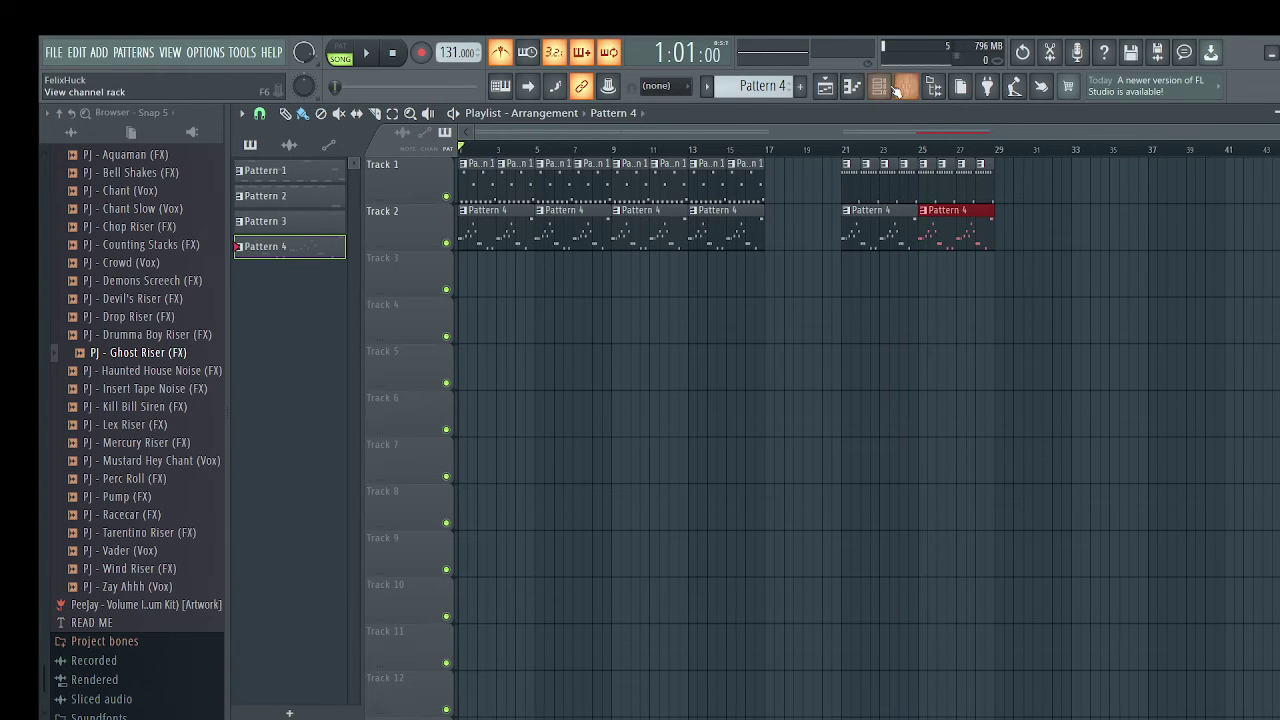
# Add a new Opus channel and open the EW Stormdrum 2 library in it
pyautogui.click(878, 87)
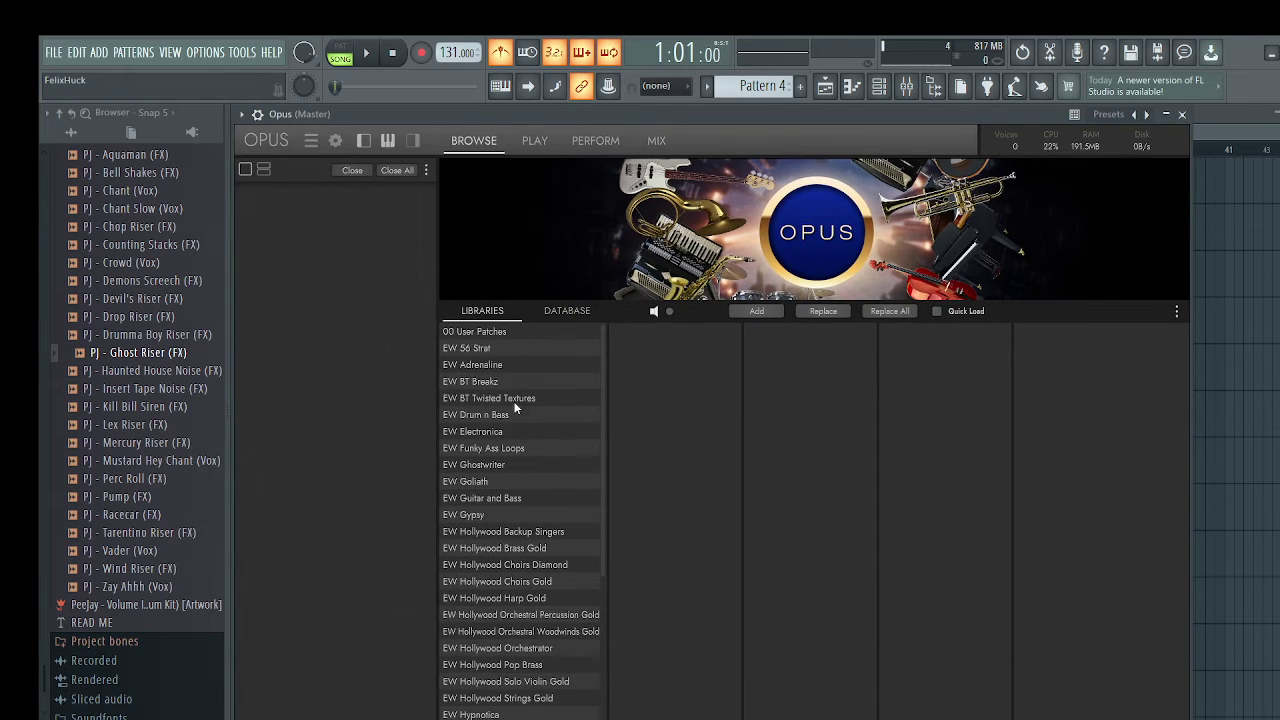
pyautogui.scroll(-6, 521, 473)
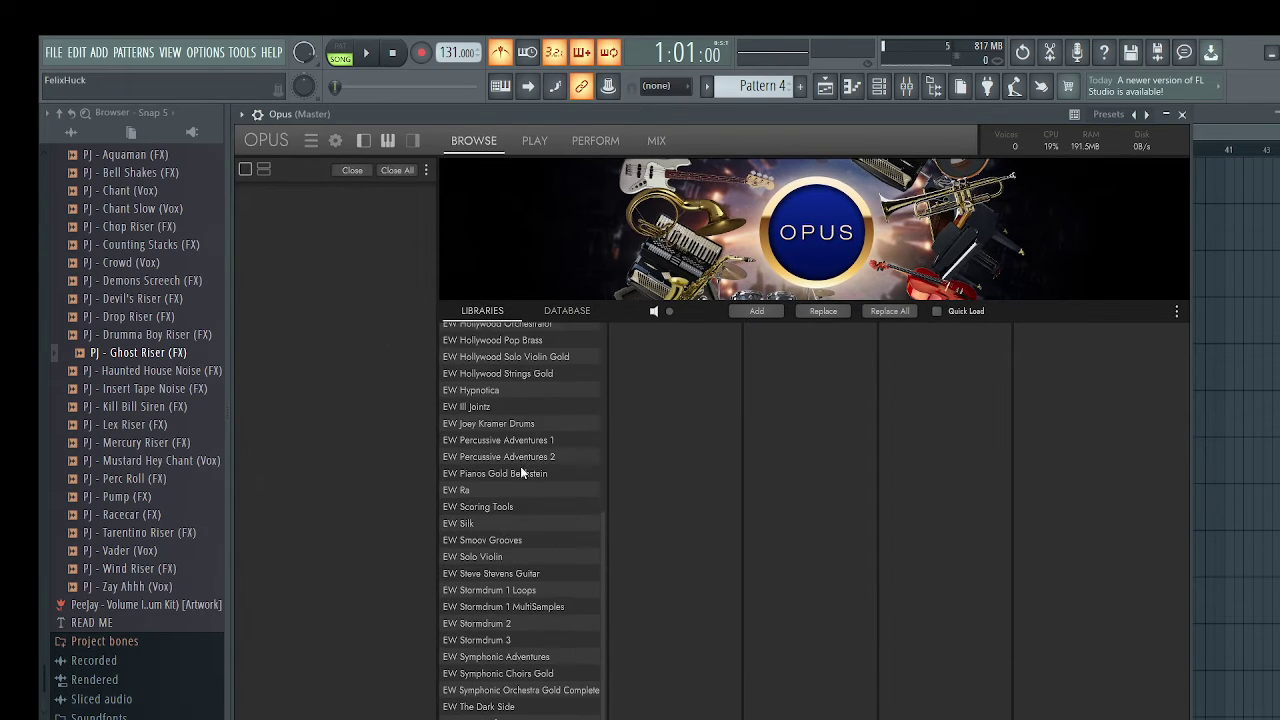
pyautogui.click(511, 623)
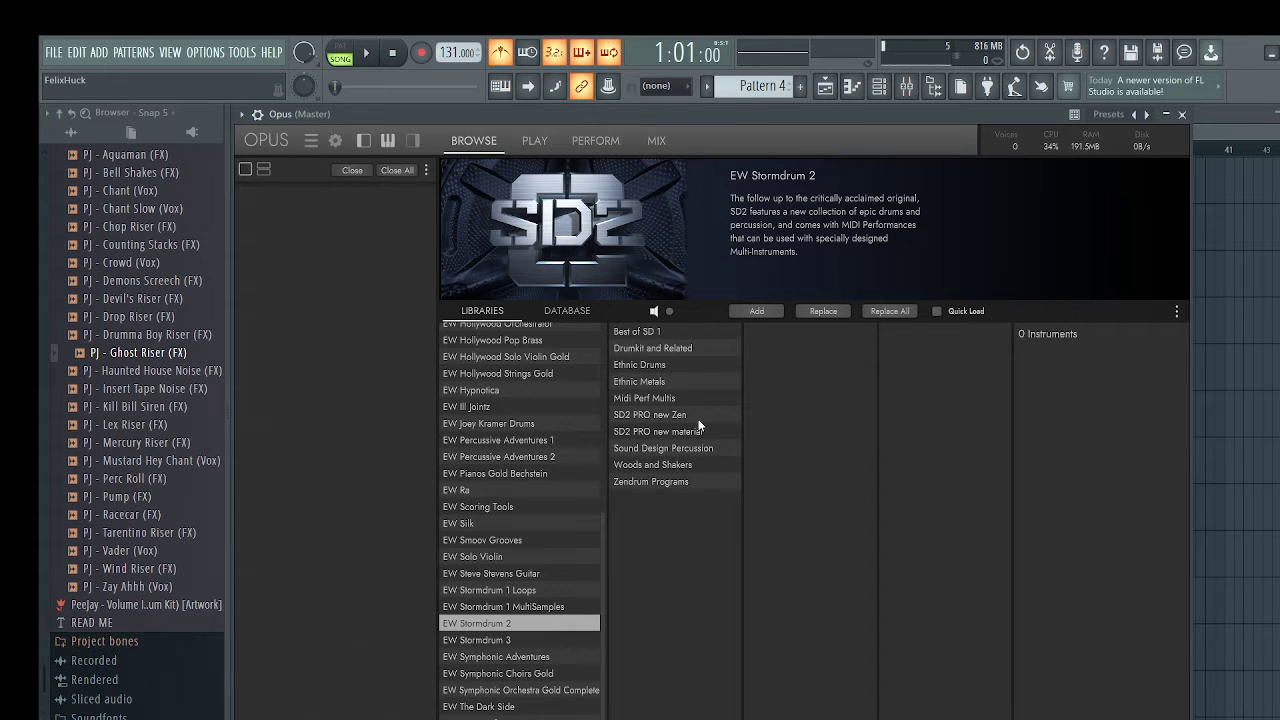
# Audition the toms, cymbal, marching kit and Beast instruments in the Drumkit and Related category
pyautogui.click(673, 349)
pyautogui.click(1062, 353)
pyautogui.click(1062, 386)
pyautogui.click(1065, 371)
pyautogui.click(1073, 419)
pyautogui.click(1065, 435)
pyautogui.click(1065, 468)
pyautogui.click(1062, 485)
pyautogui.click(1056, 518)
pyautogui.click(1052, 535)
pyautogui.click(1046, 559)
pyautogui.click(1047, 568)
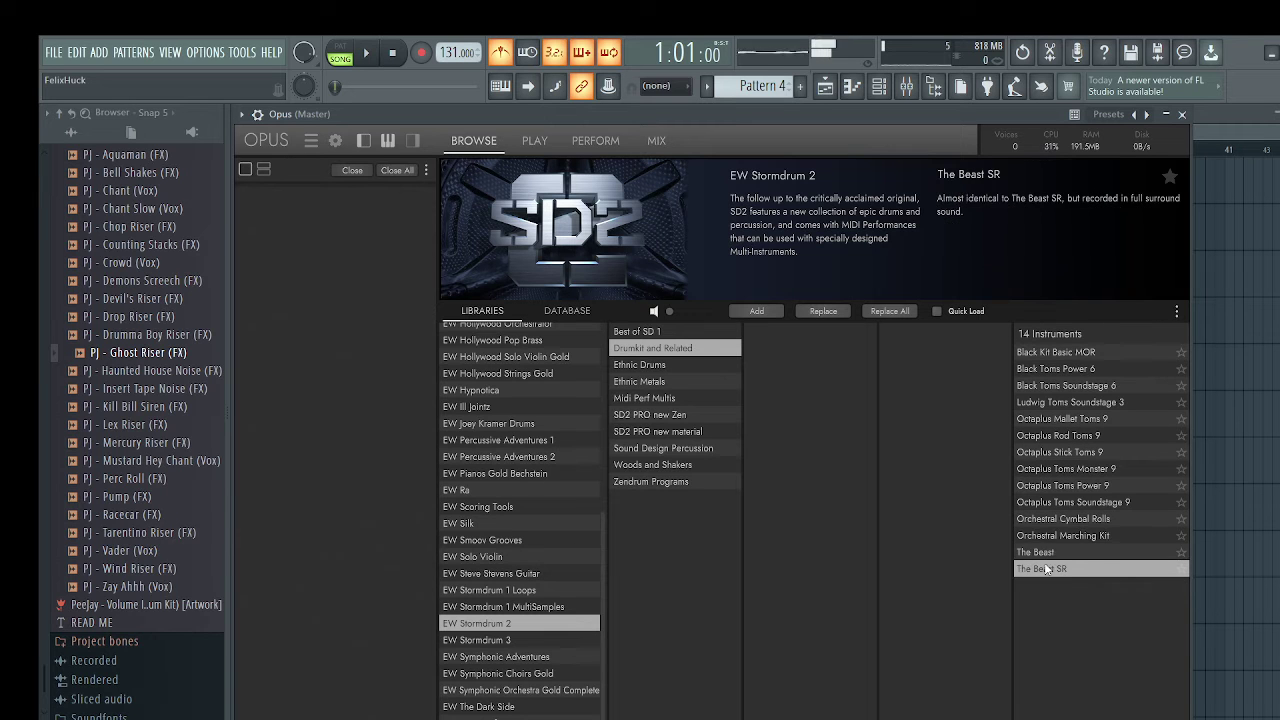
# Audition the Ethnic Drums instruments from Brushed Drums down to Giant Ambient Dumbek
pyautogui.click(646, 367)
pyautogui.click(1035, 388)
pyautogui.click(1049, 371)
pyautogui.click(1065, 419)
pyautogui.click(1062, 435)
pyautogui.click(1061, 447)
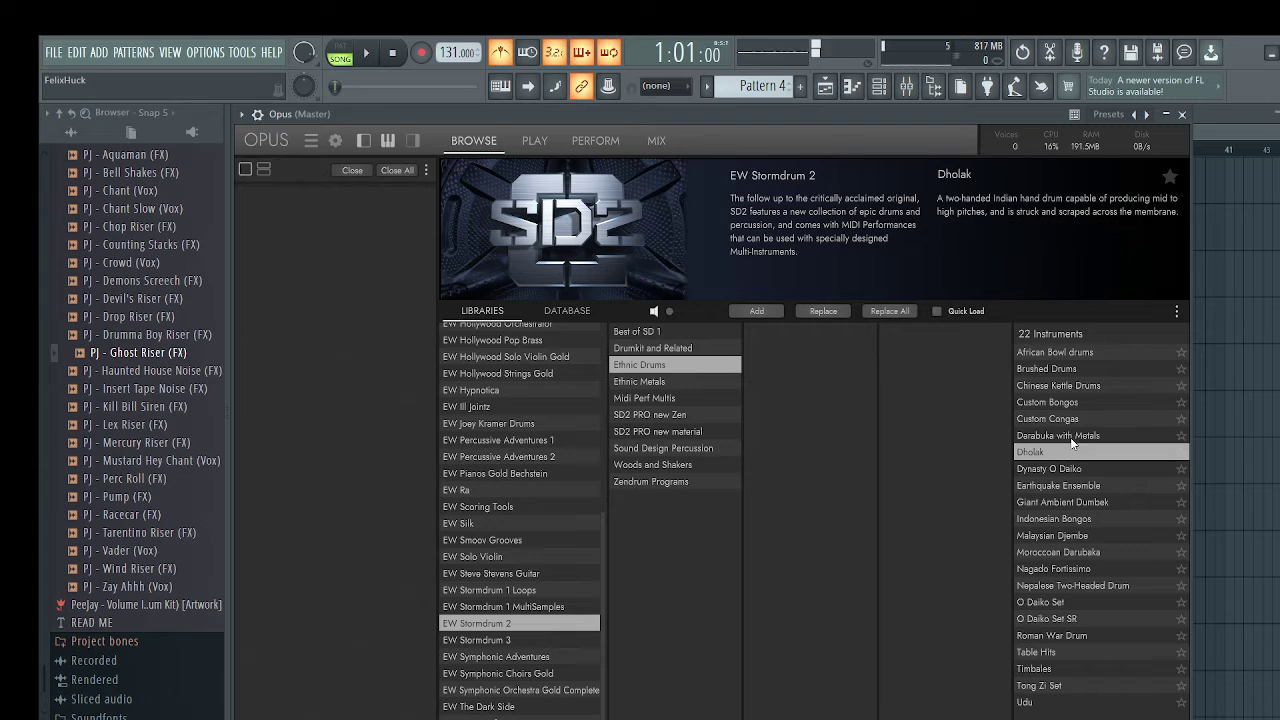
pyautogui.click(1059, 467)
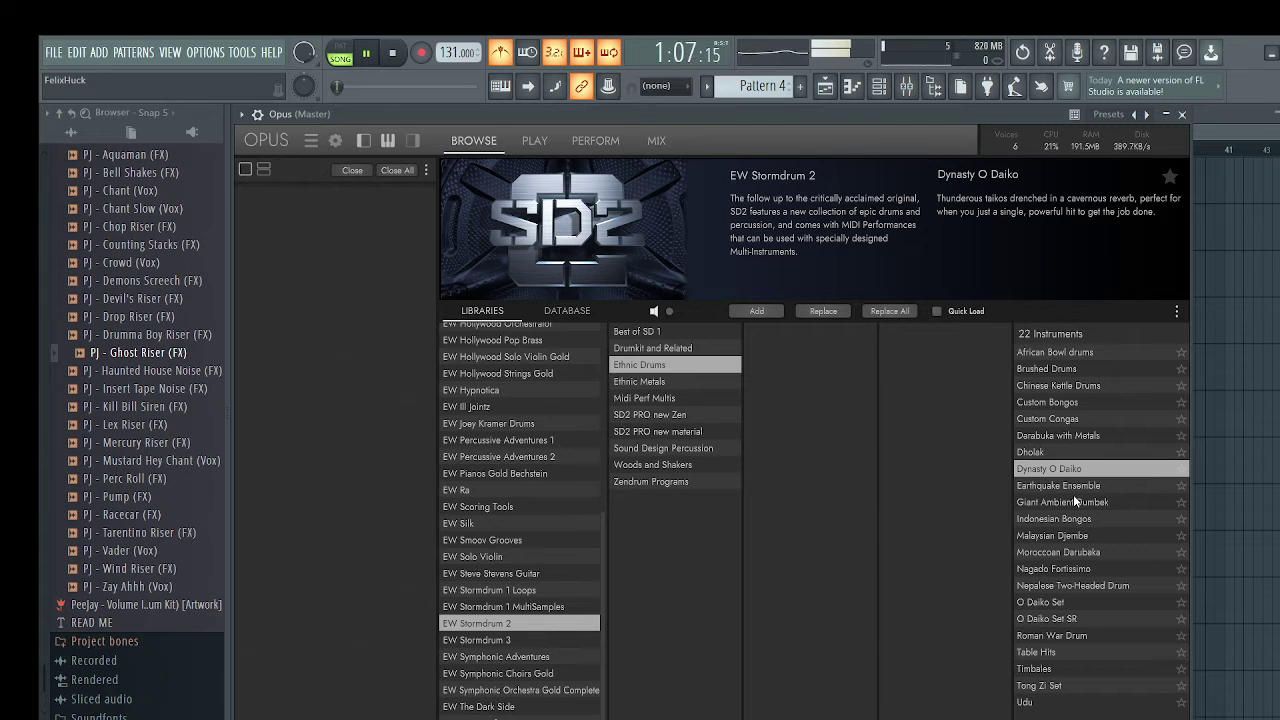
pyautogui.click(1075, 491)
pyautogui.press('space')
pyautogui.click(1078, 502)
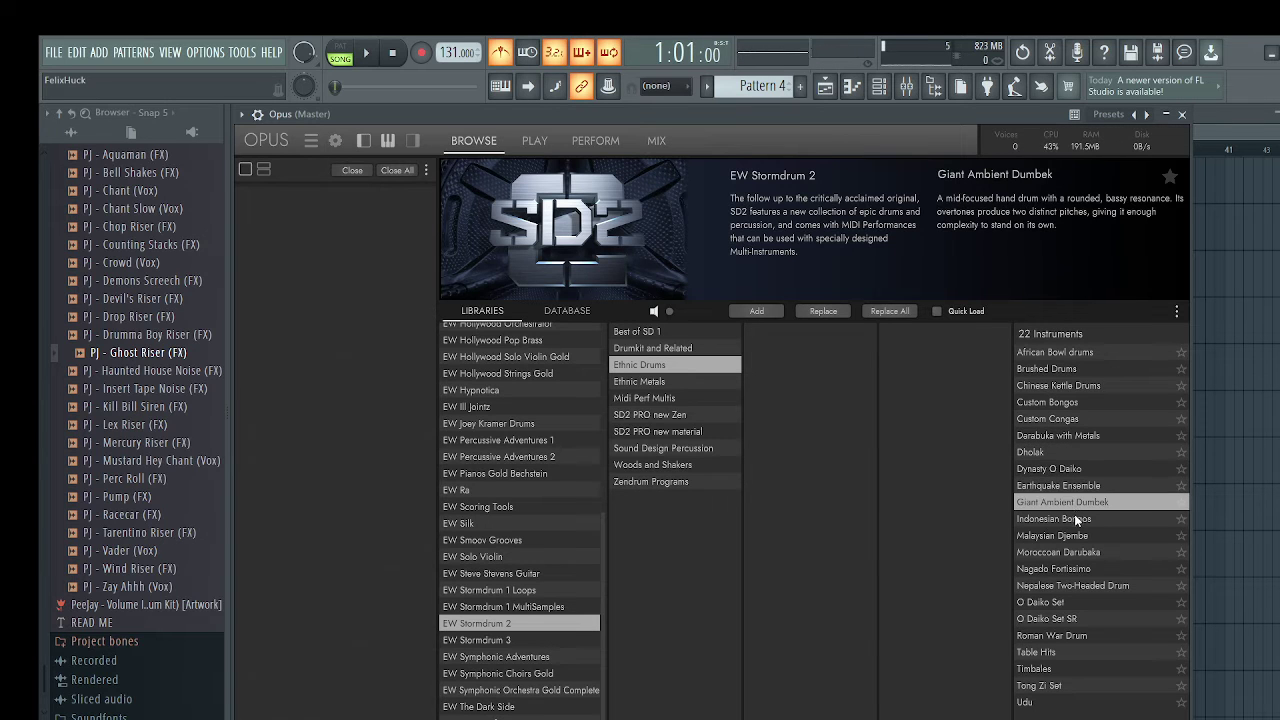
# Preview and load Indonesian Bongos into the new Opus channel, then close the instrument and the channel rack
pyautogui.click(1076, 519)
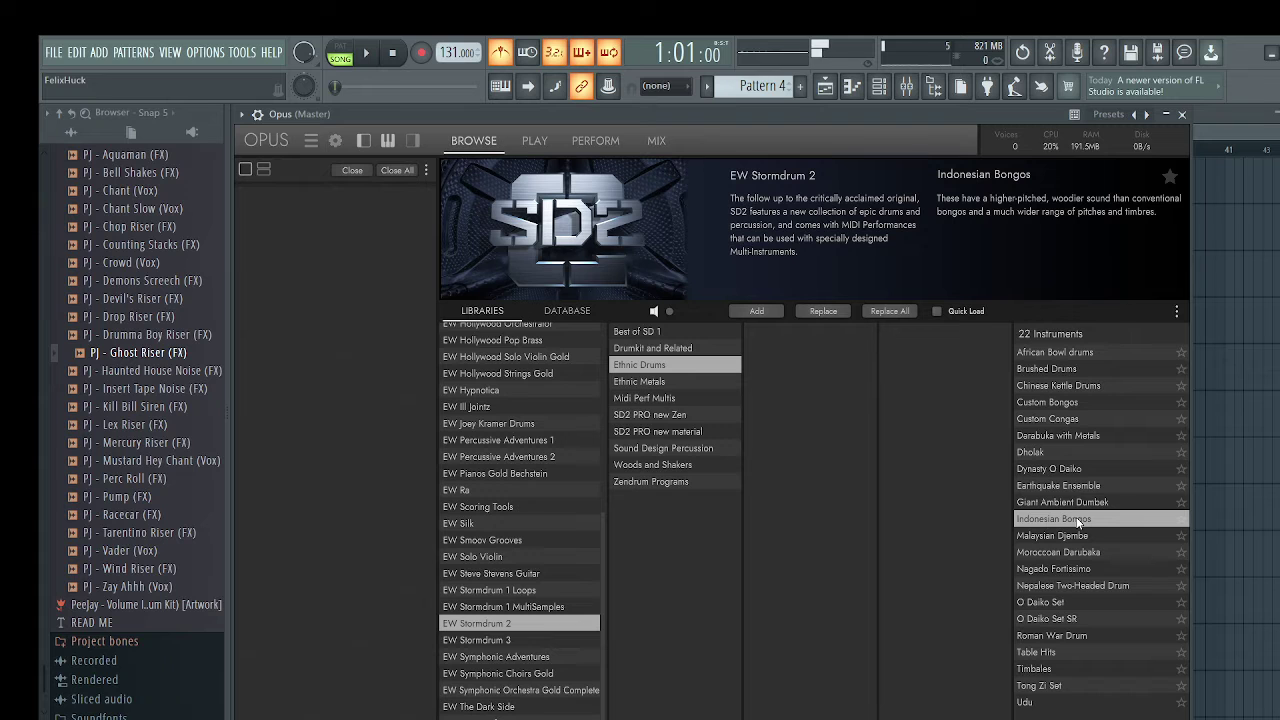
pyautogui.doubleClick(1077, 520)
pyautogui.click(1182, 115)
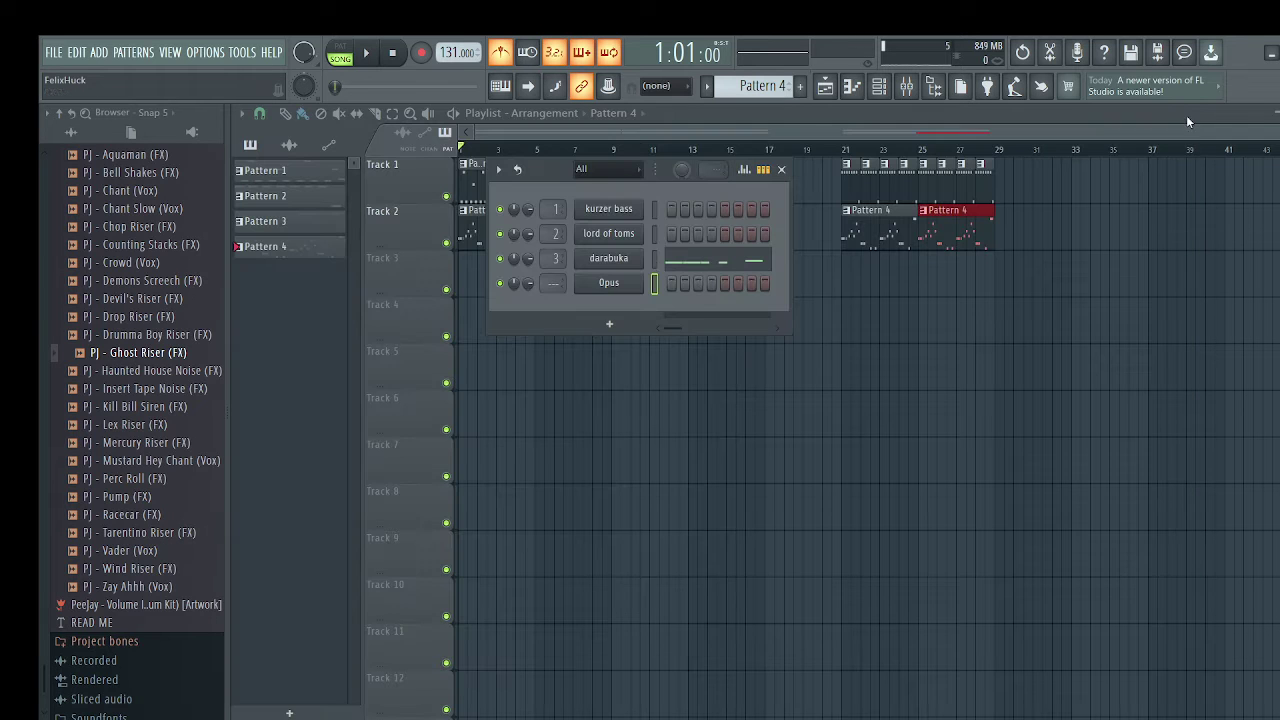
pyautogui.click(782, 170)
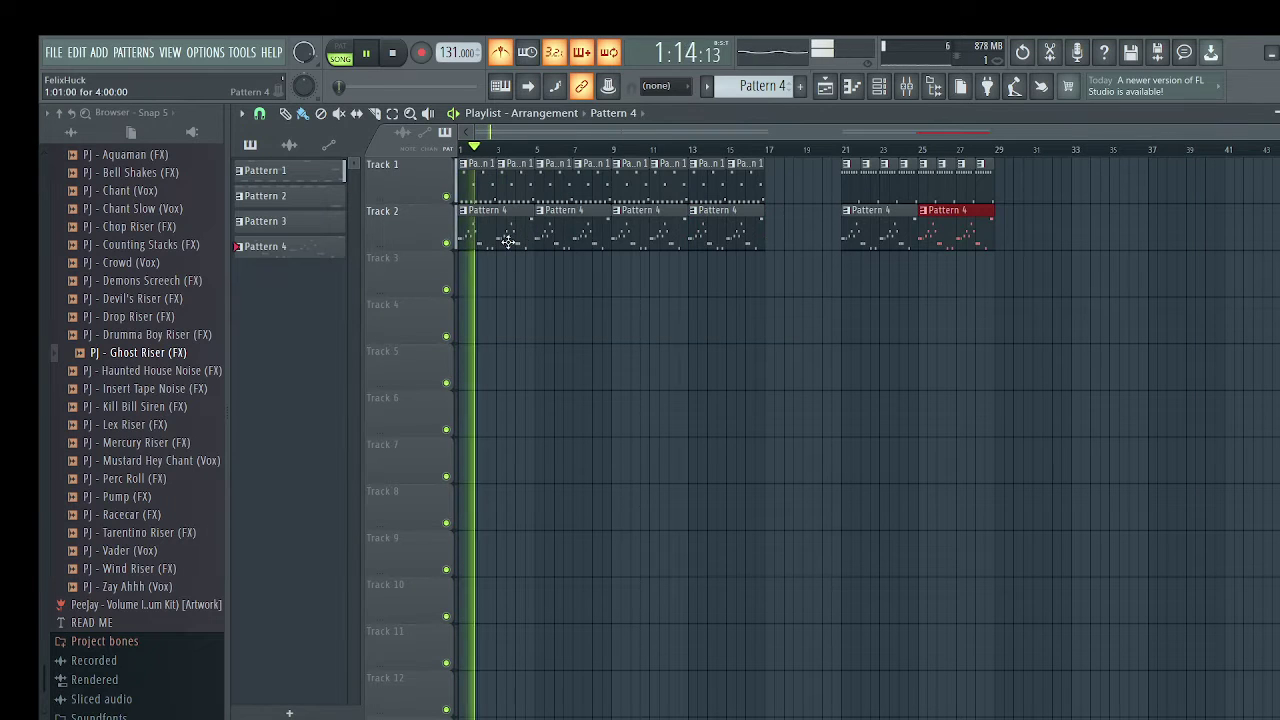
# Create Pattern 5 and place it on Track 3 as an eight-bar clip starting at bar 1
pyautogui.click(800, 86)
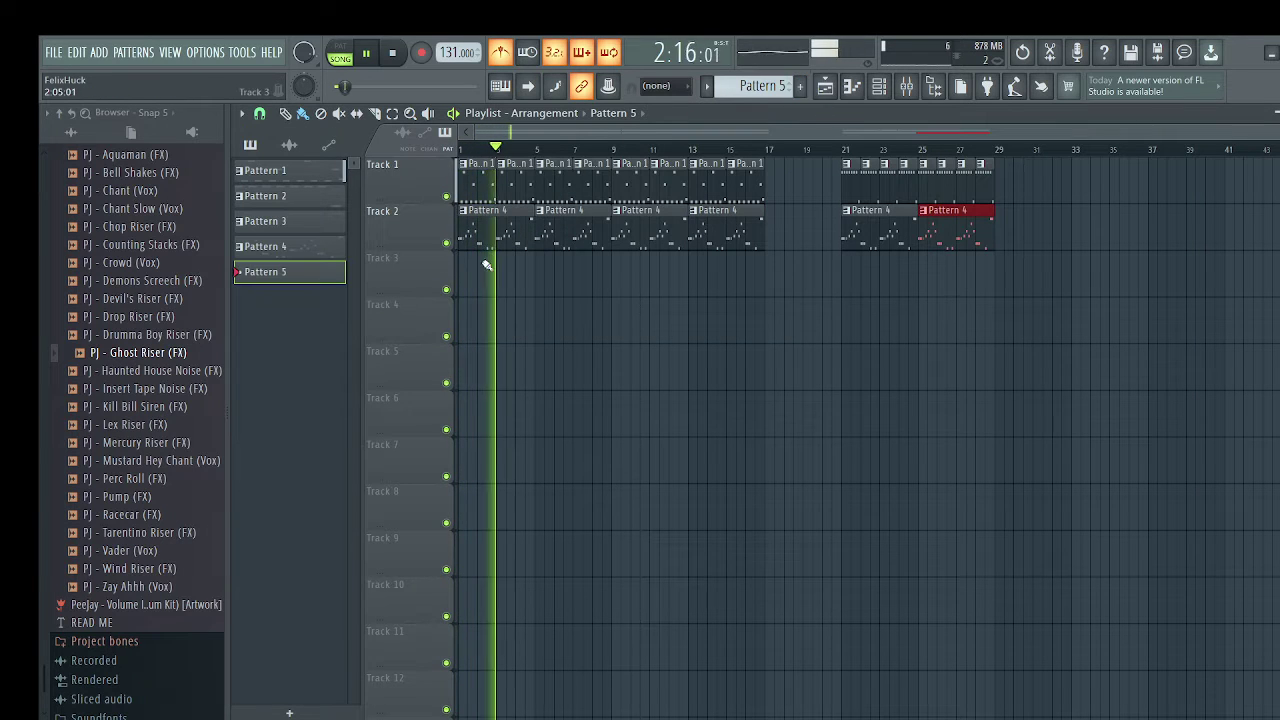
pyautogui.moveTo(470, 268)
pyautogui.mouseDown()
pyautogui.moveTo(616, 276)
pyautogui.moveTo(606, 284)
pyautogui.mouseUp()
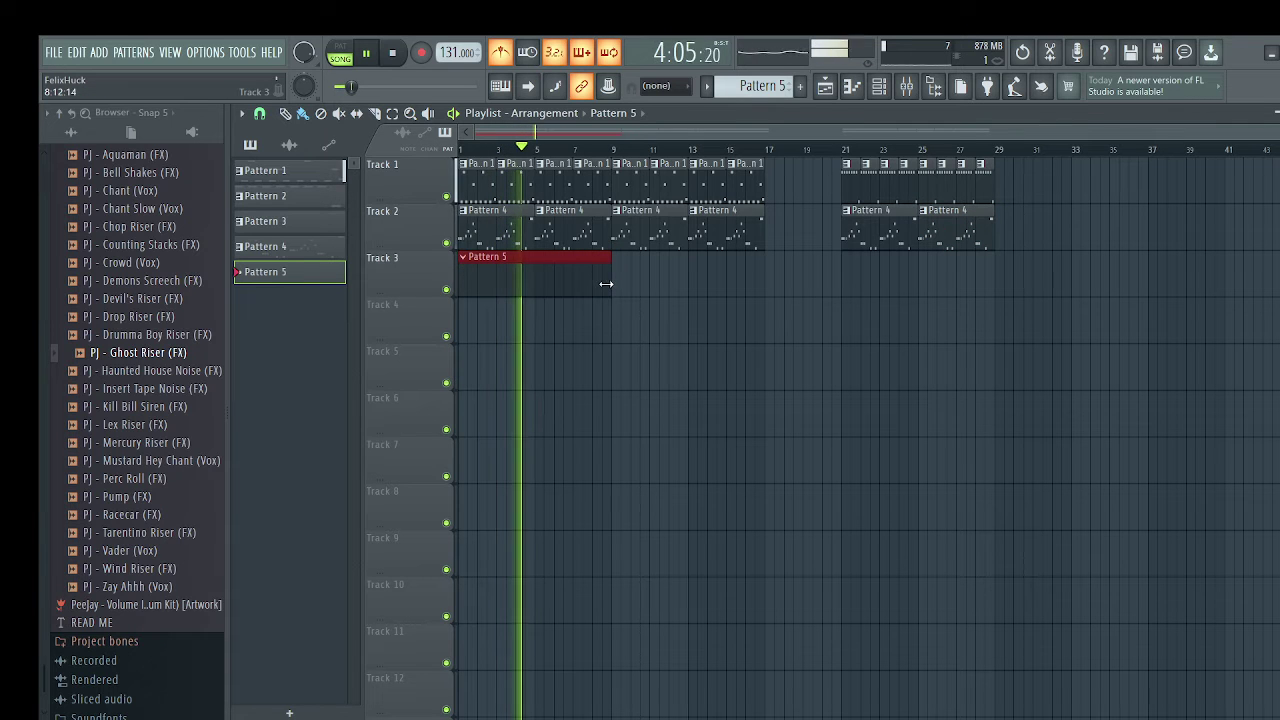
# Route the new Opus channel to mixer track 4
pyautogui.click(864, 87)
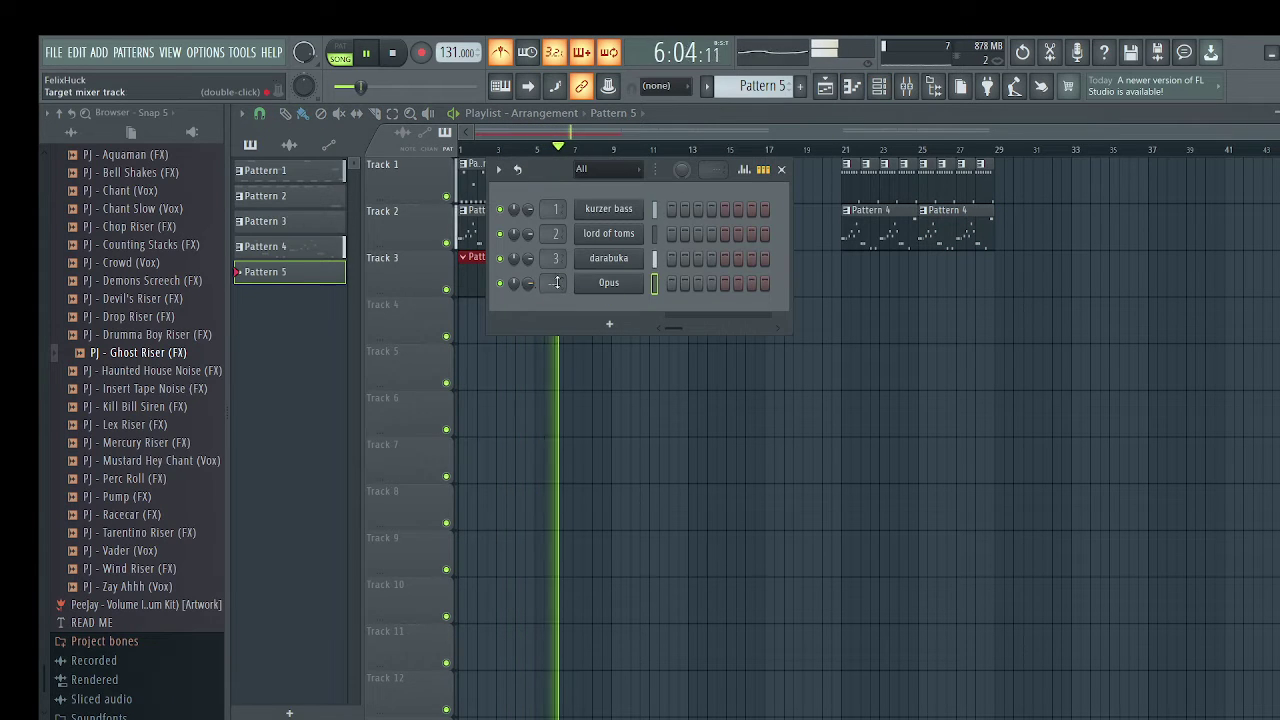
pyautogui.click(686, 282)
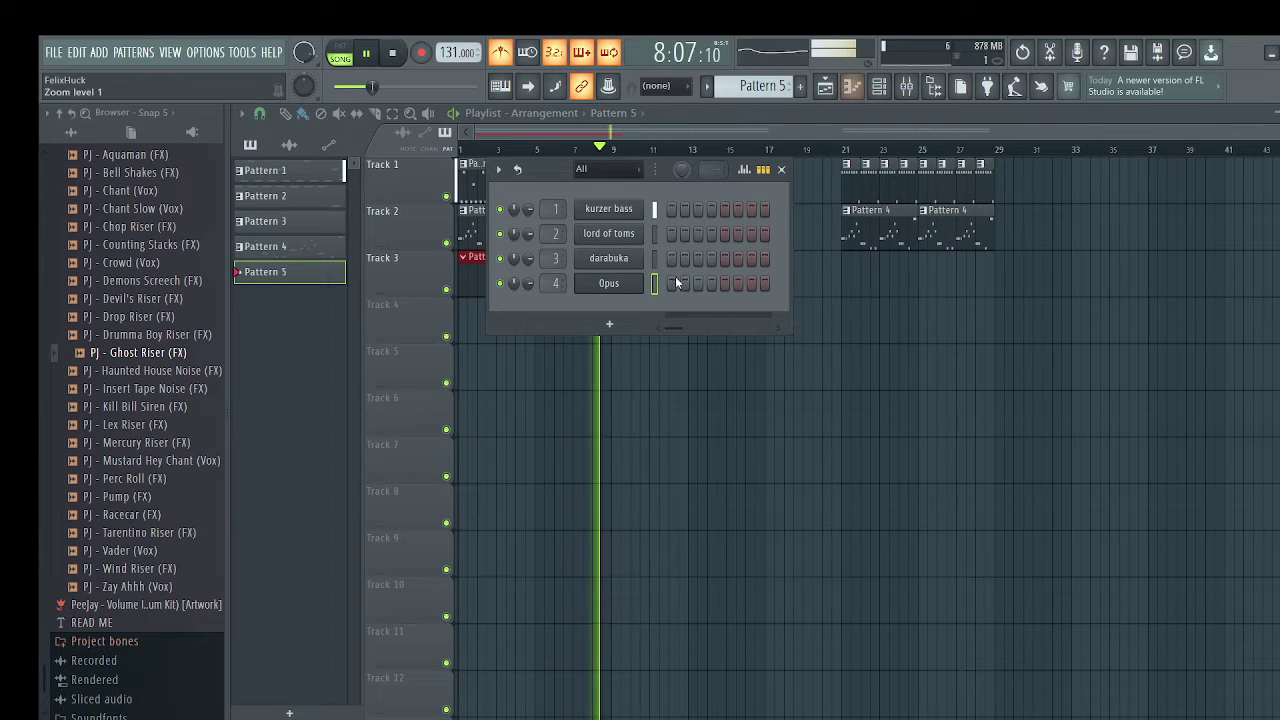
# Open the Opus channel's piano roll and place a C5 note starting at 2:09:00, lengthened to eight steps so it ends at bar 3
pyautogui.press('F7')
pyautogui.press('space')
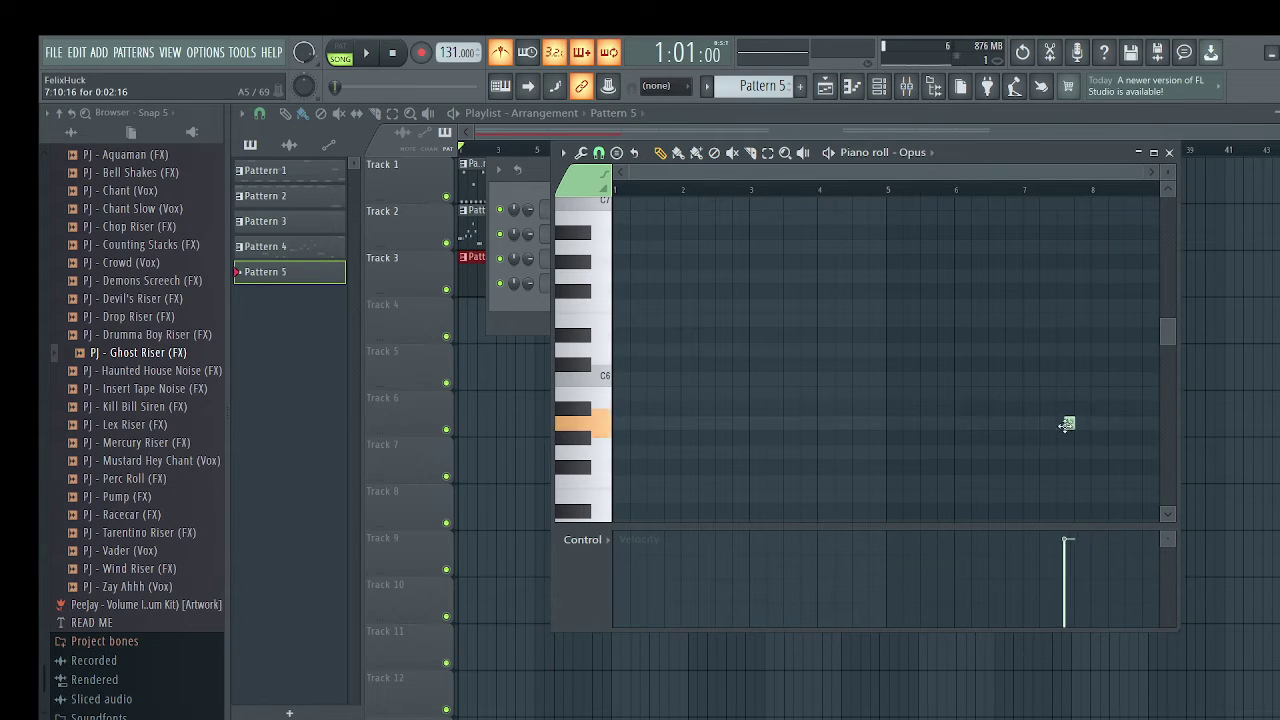
pyautogui.scroll(-4, 635, 362)
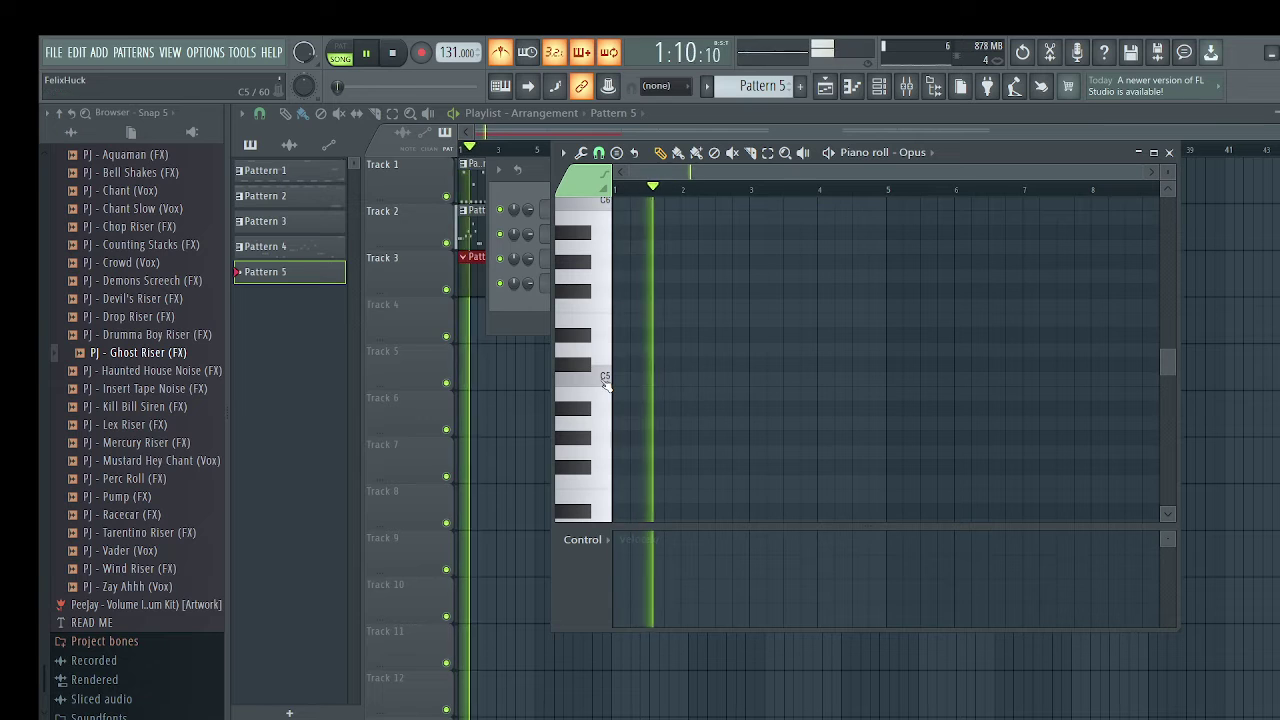
pyautogui.click(719, 380)
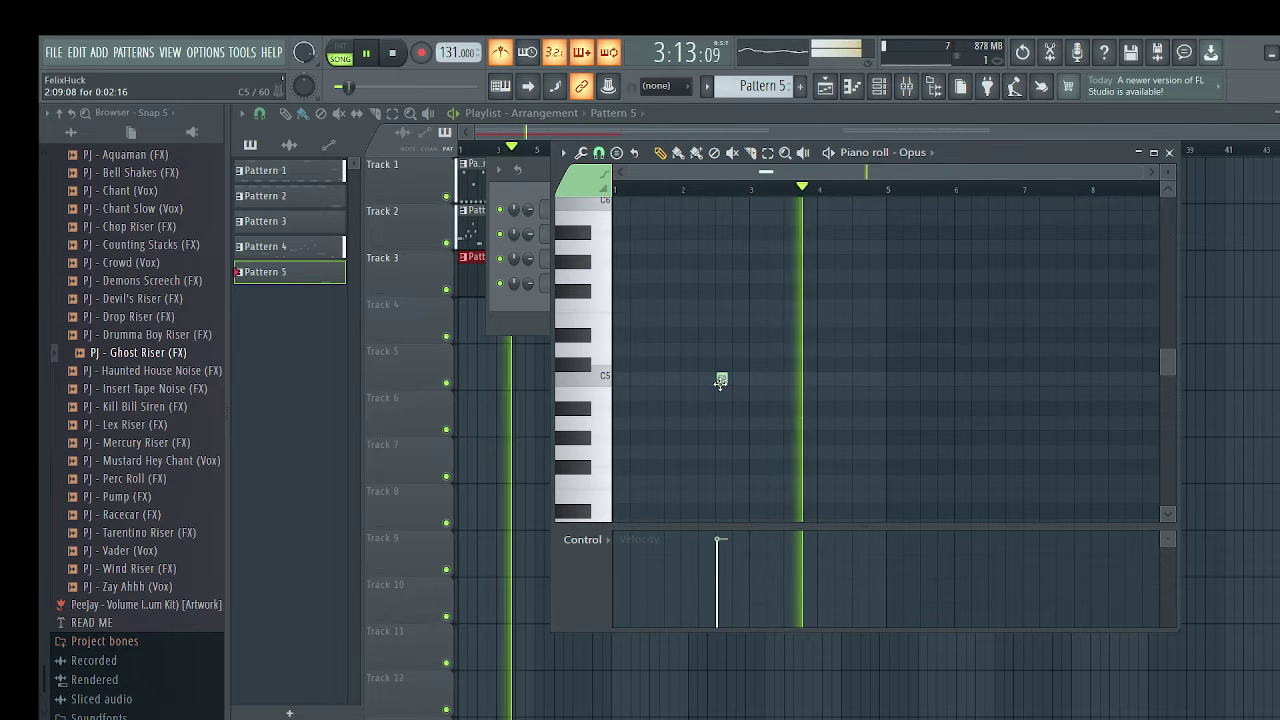
pyautogui.scroll(3, 737, 370)
pyautogui.moveTo(754, 379); pyautogui.dragTo(832, 381)
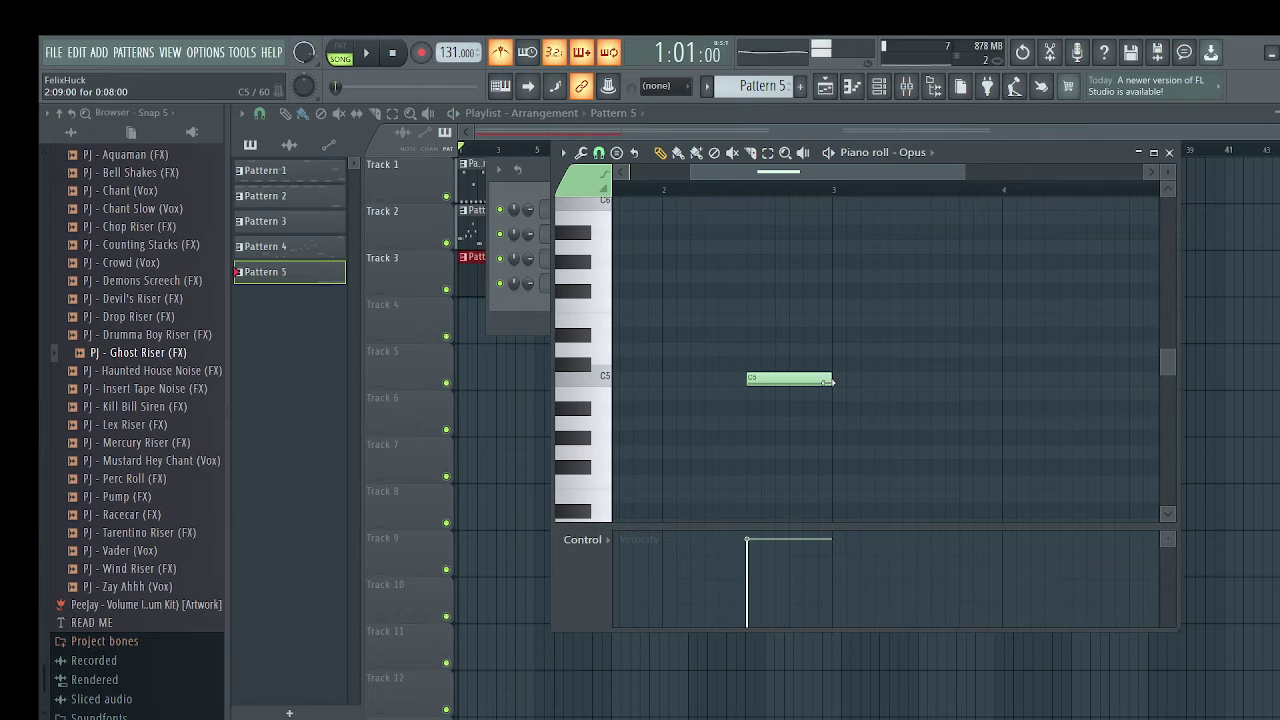
# Play back the bongo part and add an A4 note late in bar 4, shortened so it ends at bar 5
pyautogui.press('space')
pyautogui.scroll(-3, 830, 381)
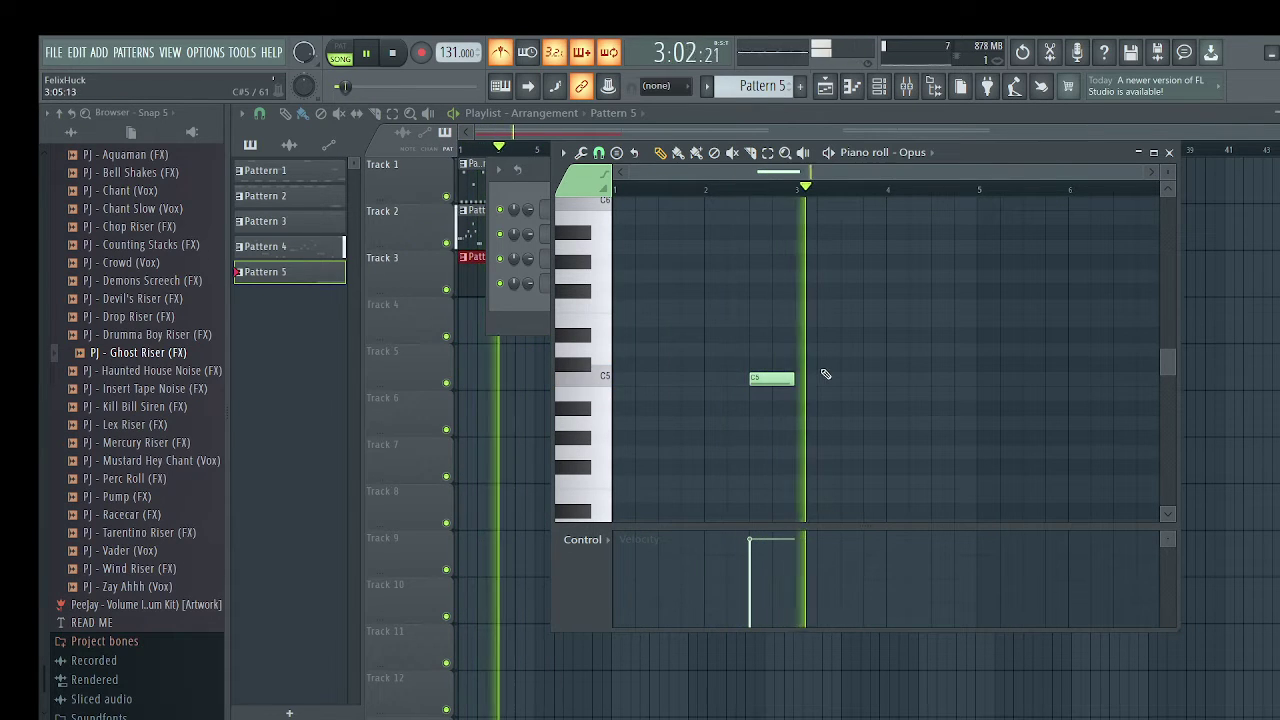
pyautogui.press('space')
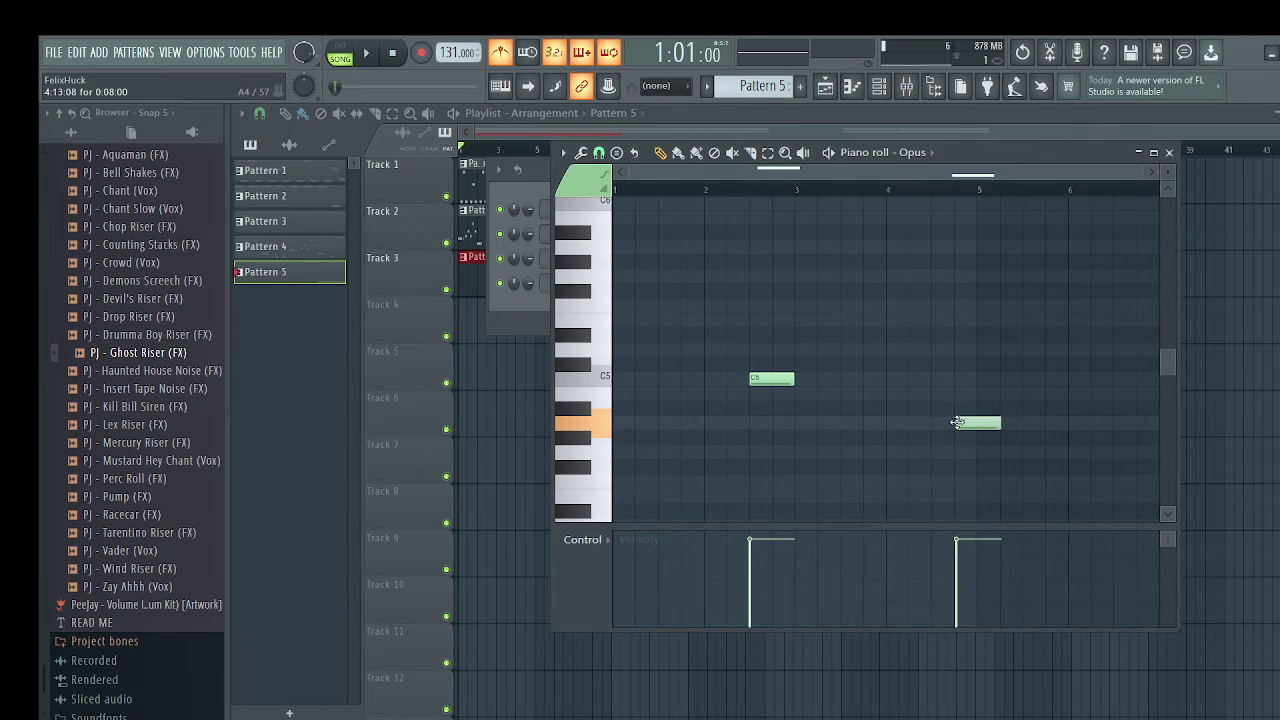
pyautogui.press('space')
pyautogui.moveTo(957, 425)
pyautogui.mouseDown()
pyautogui.moveTo(986, 427)
pyautogui.moveTo(975, 427)
pyautogui.mouseUp()
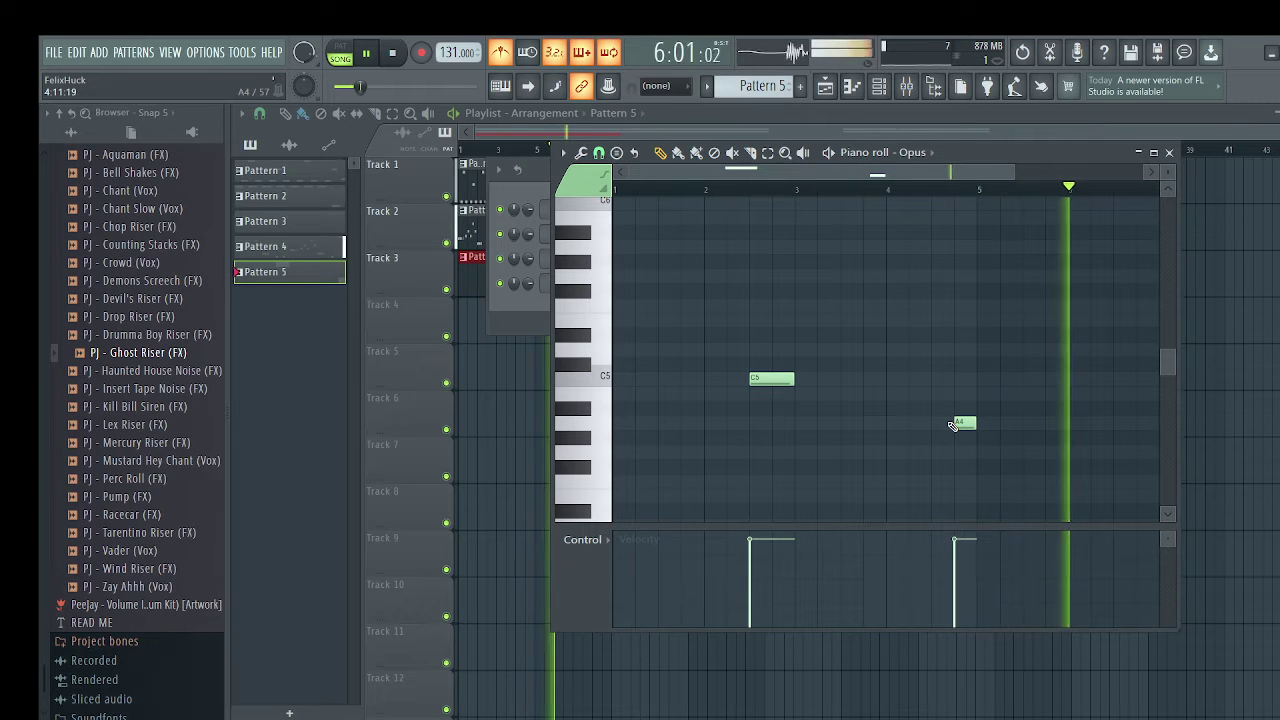
# Add a B4 note at the start of bar 6 and lengthen it to half a bar
pyautogui.press('space')
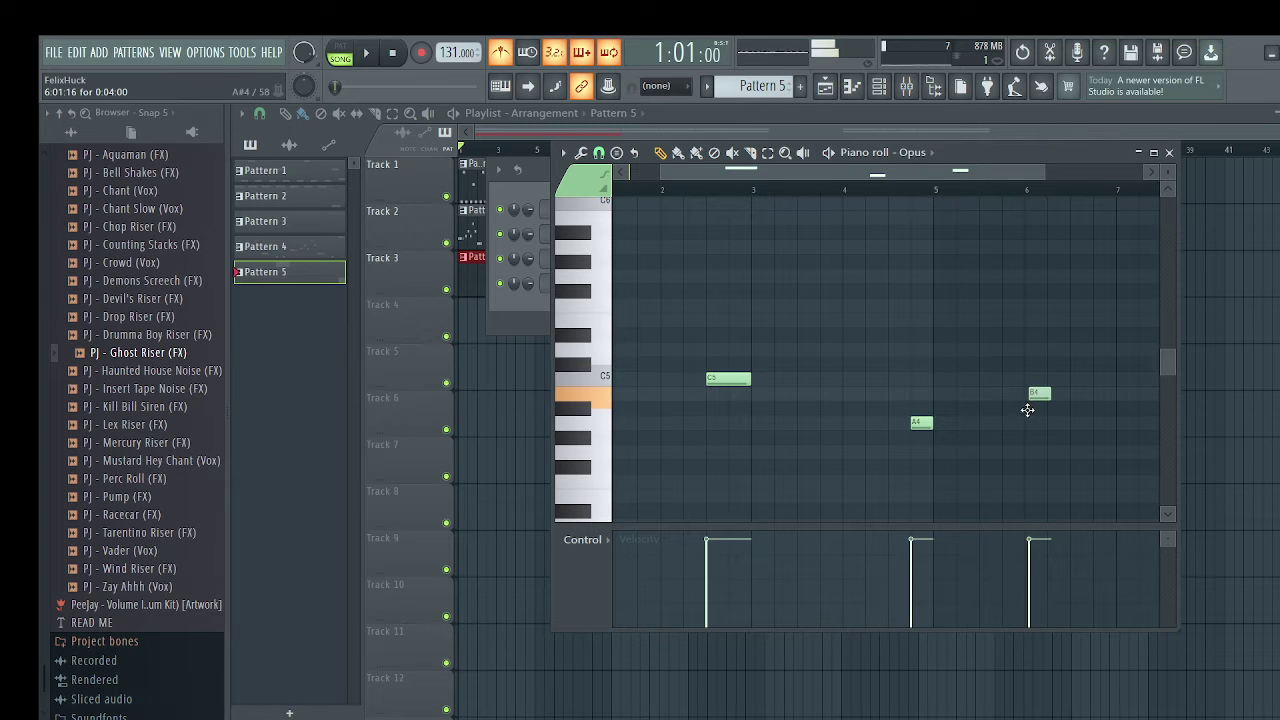
pyautogui.press('space')
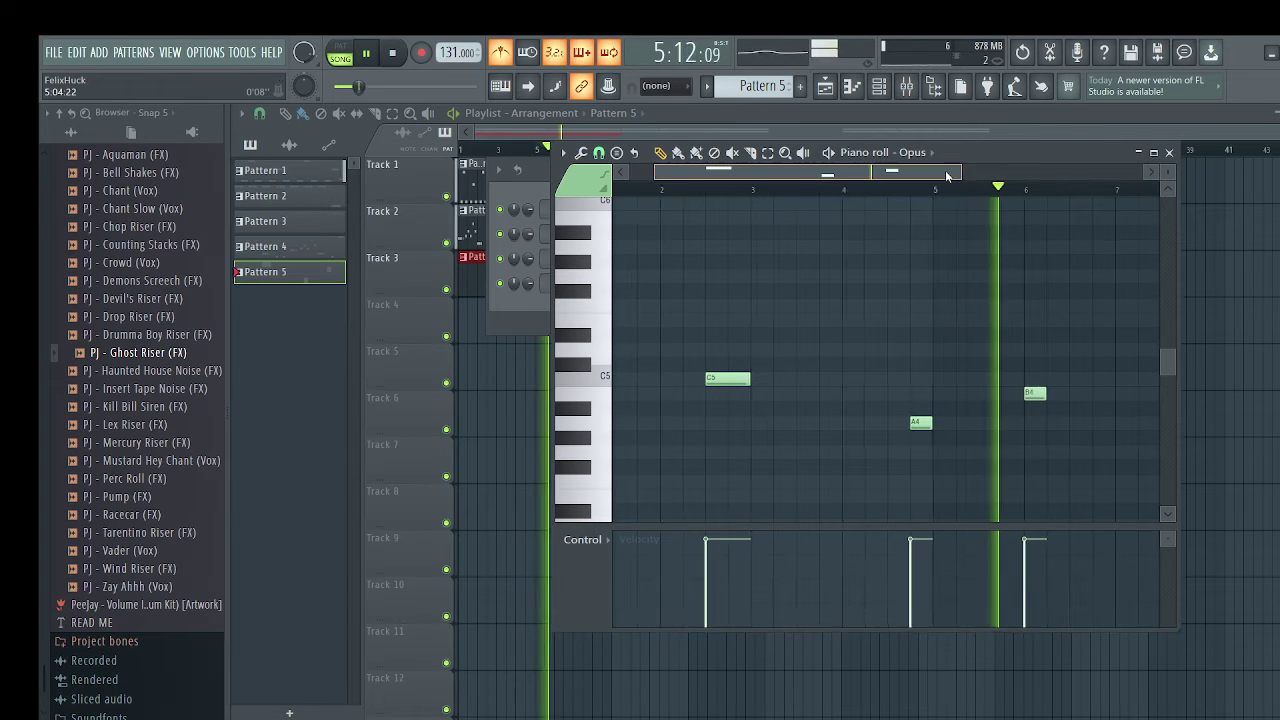
pyautogui.moveTo(981, 397); pyautogui.dragTo(1003, 413)
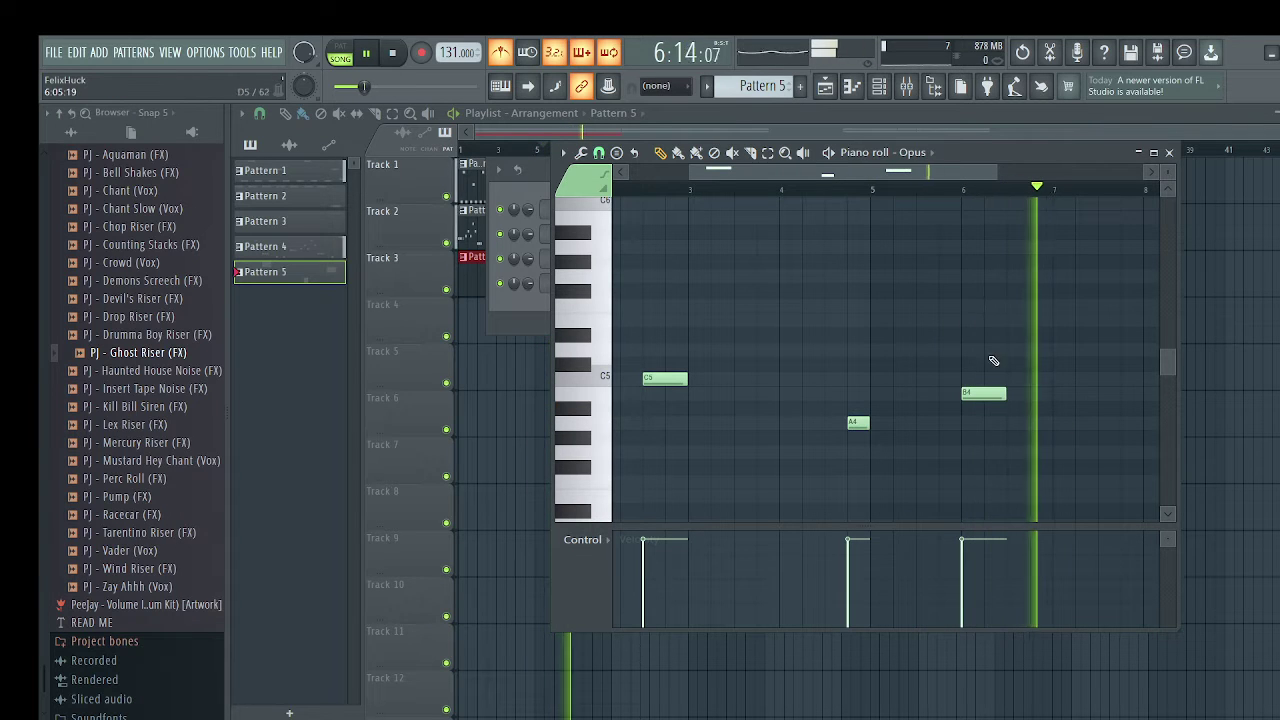
# Try a D5 note at the start of bar 8, shorten it during playback and delete it
pyautogui.moveTo(878, 173); pyautogui.dragTo(935, 192)
pyautogui.press('space')
pyautogui.click(1041, 380)
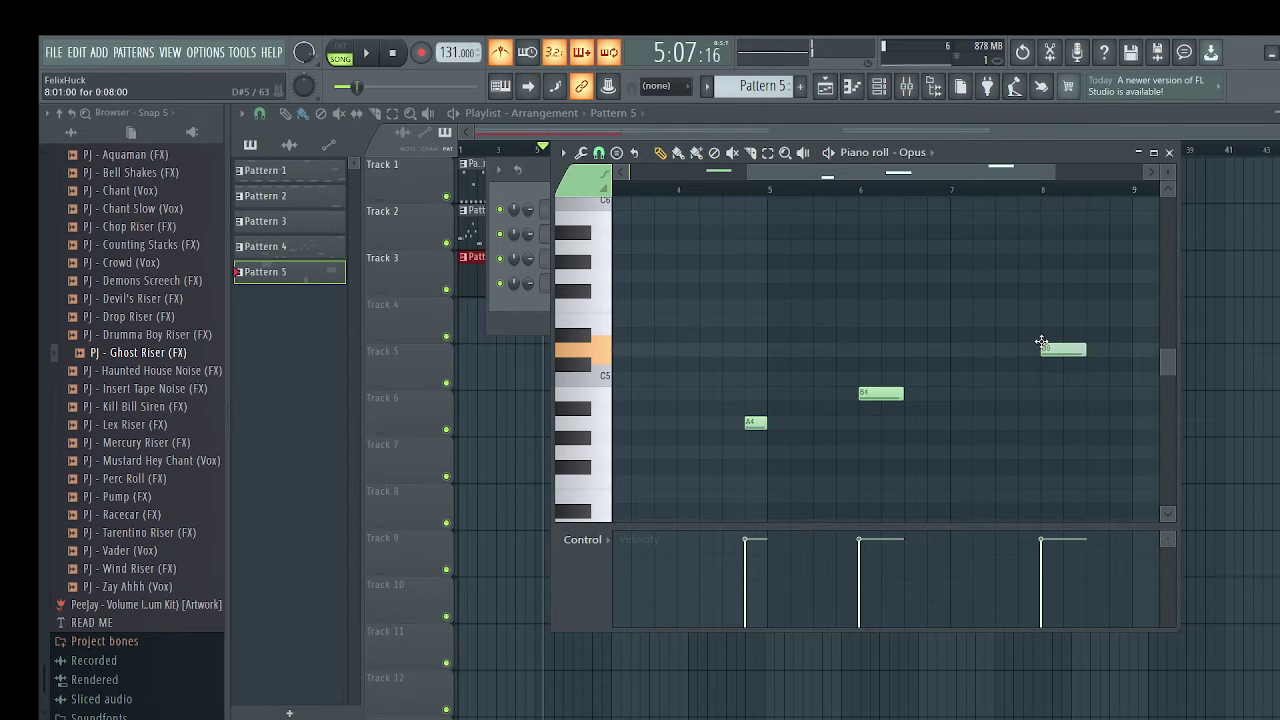
pyautogui.press('space')
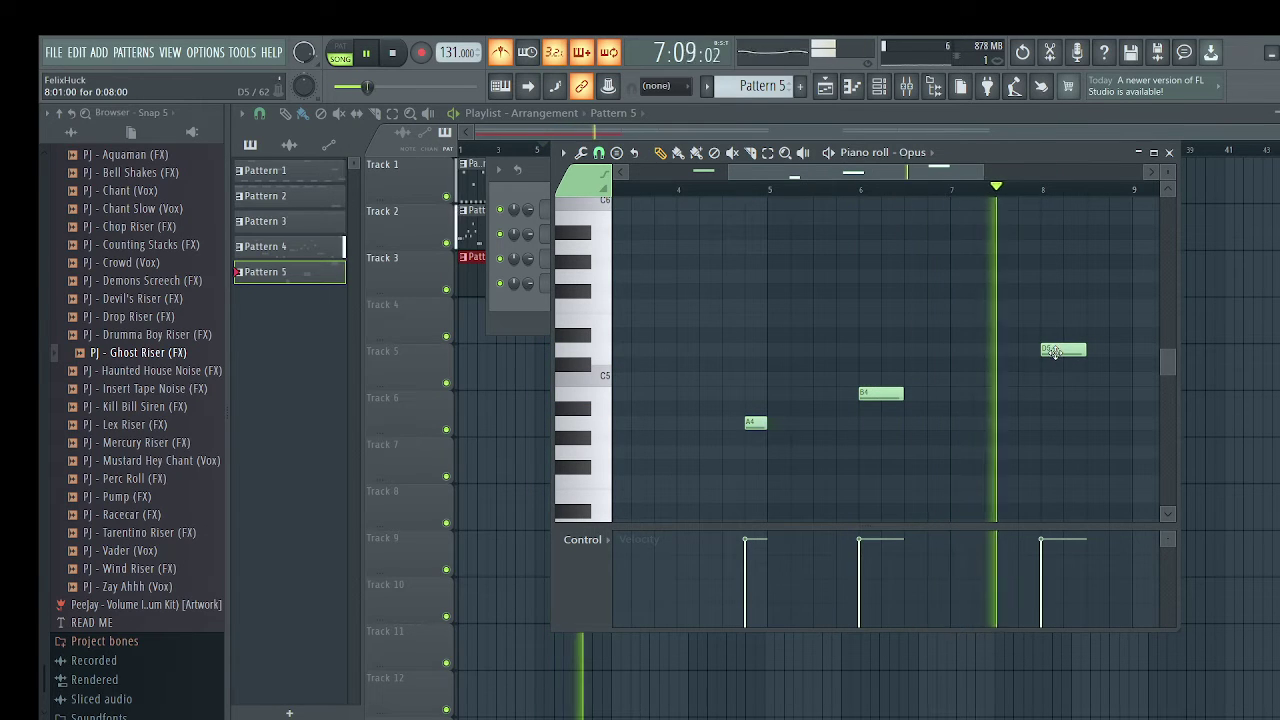
pyautogui.moveTo(1085, 352); pyautogui.dragTo(1061, 354)
pyautogui.press('space')
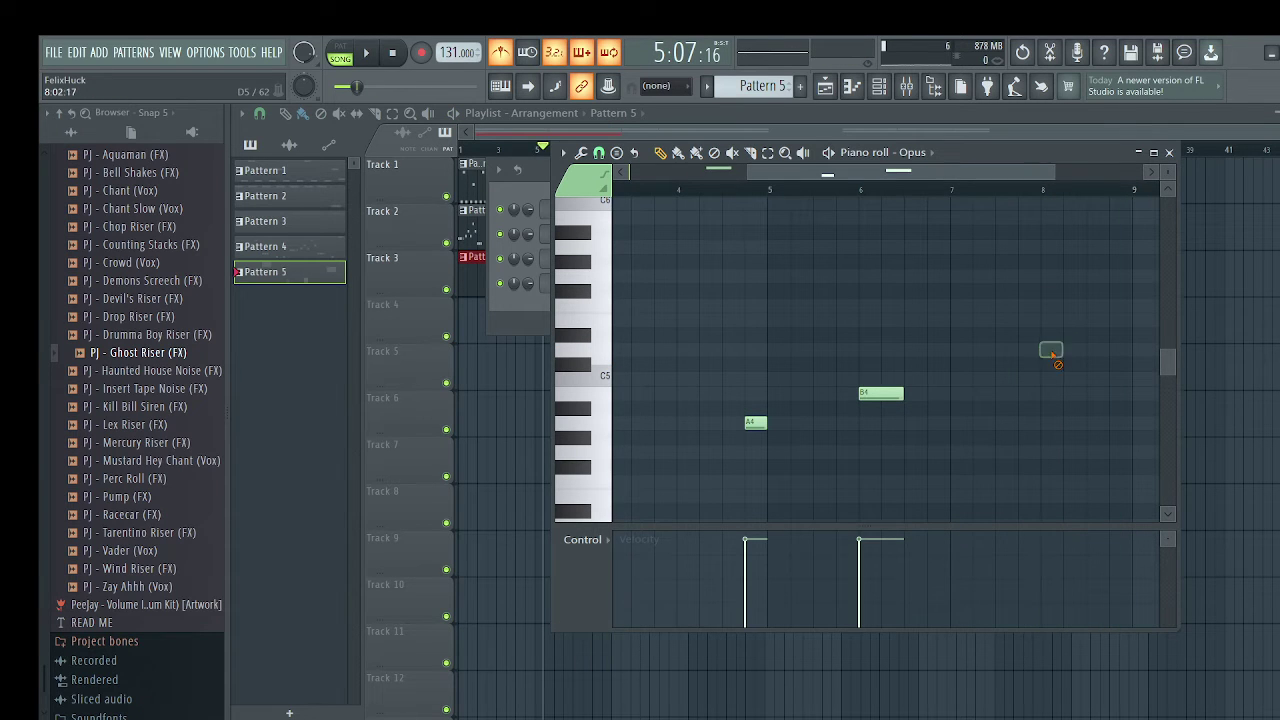
# Place short D5 notes on steps 1 and 9 and a short E5 note on step 13 of bar 1, checking them by playback
pyautogui.moveTo(840, 174); pyautogui.dragTo(700, 175)
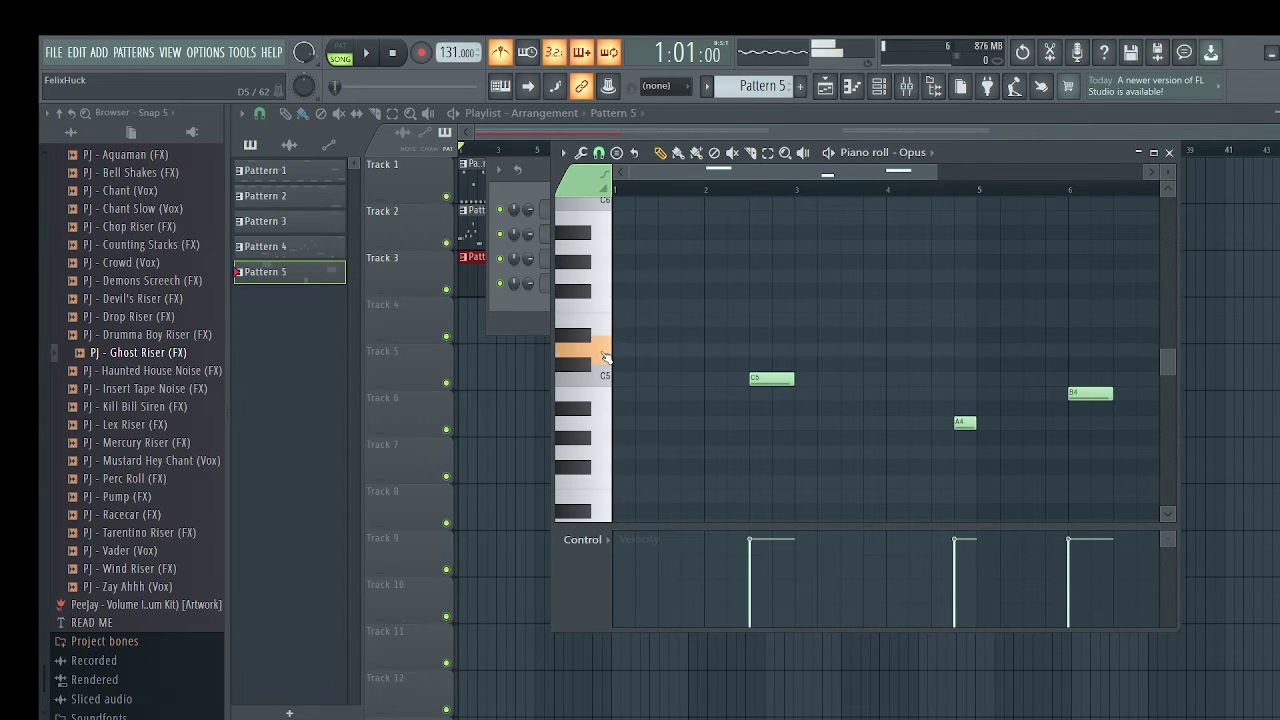
pyautogui.press('space')
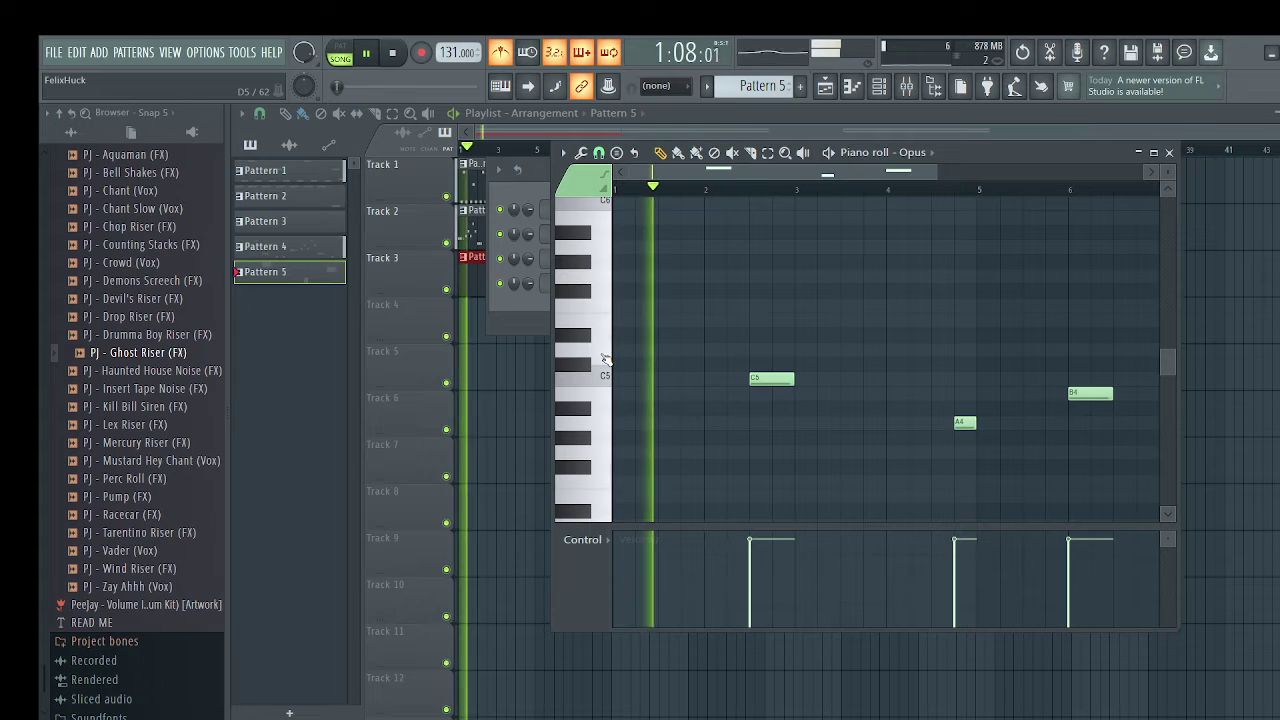
pyautogui.click(607, 359)
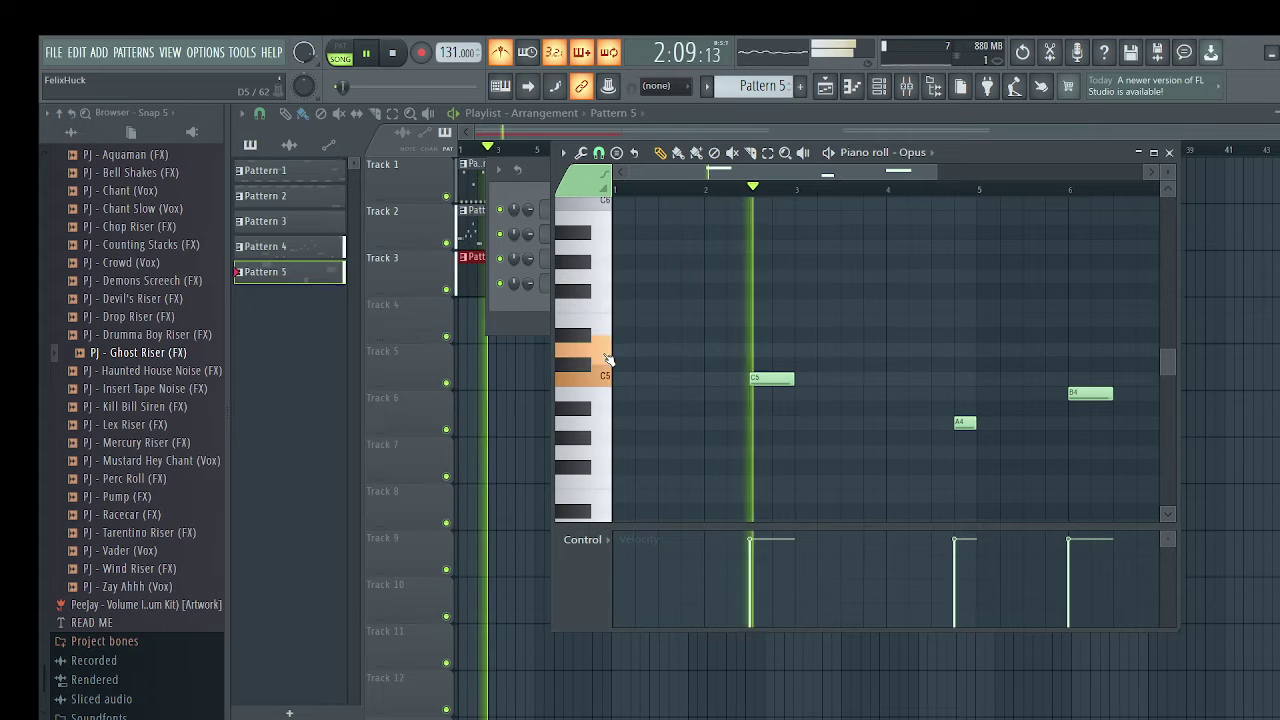
pyautogui.press('space')
pyautogui.click(622, 349)
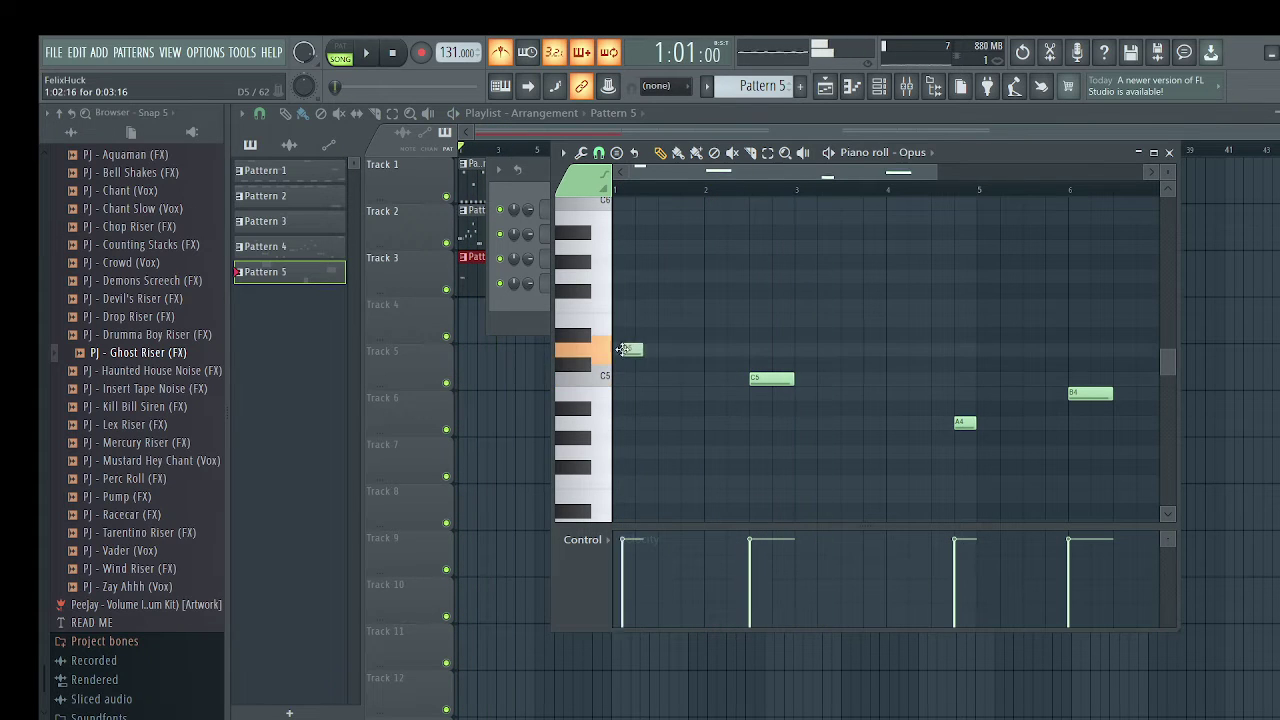
pyautogui.press('space')
pyautogui.press('space')
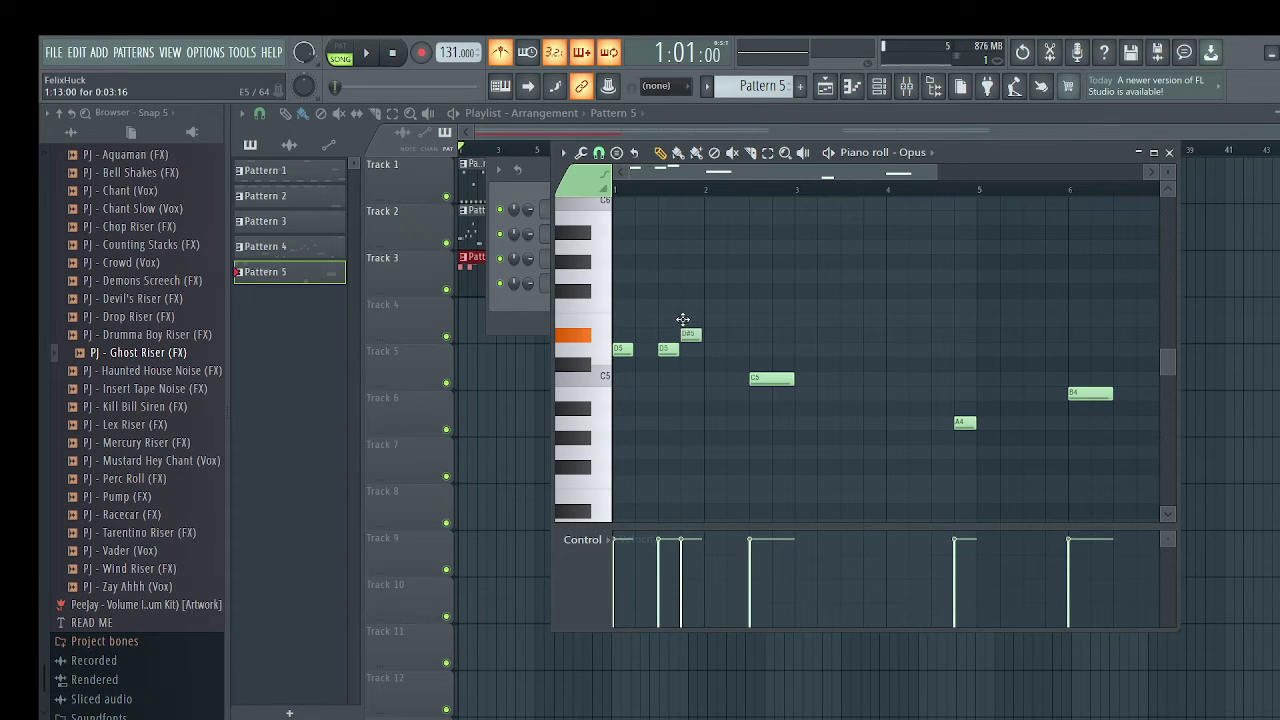
pyautogui.press('space')
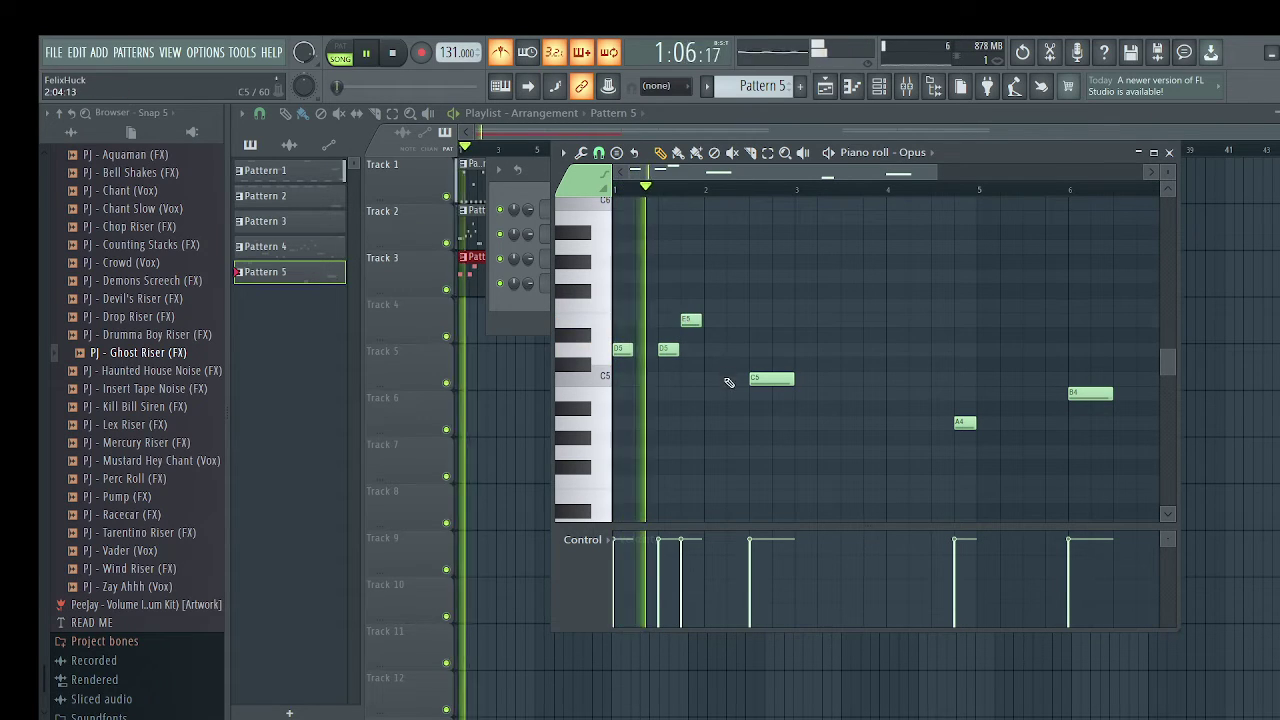
pyautogui.keyDown('ctrl'); pyautogui.scroll(2, 733, 374); pyautogui.keyUp('ctrl')
pyautogui.press('space')
# Select the two D5 notes and the E5 note in bar 1 and duplicate them seven times to fill bars 2 to 8
pyautogui.keyDown('ctrl'); pyautogui.scroll(-3, 689, 360); pyautogui.keyUp('ctrl')
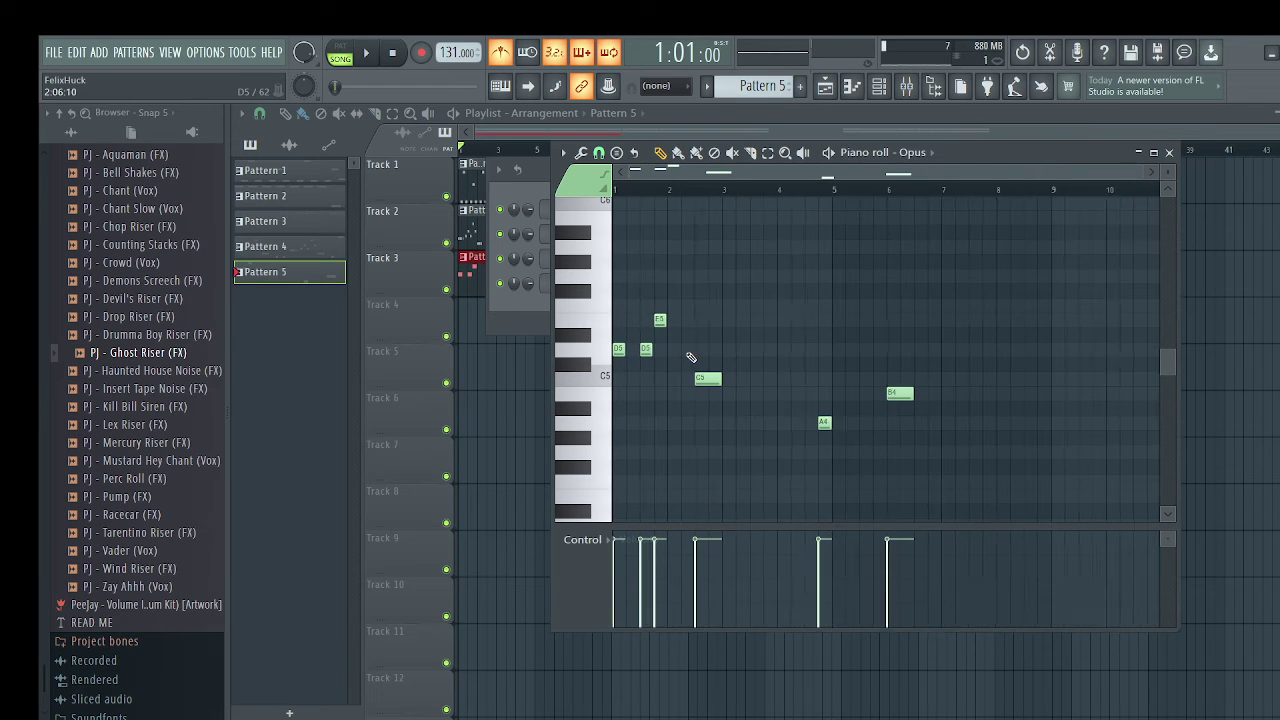
pyautogui.keyDown('ctrl'); pyautogui.scroll(3, 681, 322); pyautogui.keyUp('ctrl')
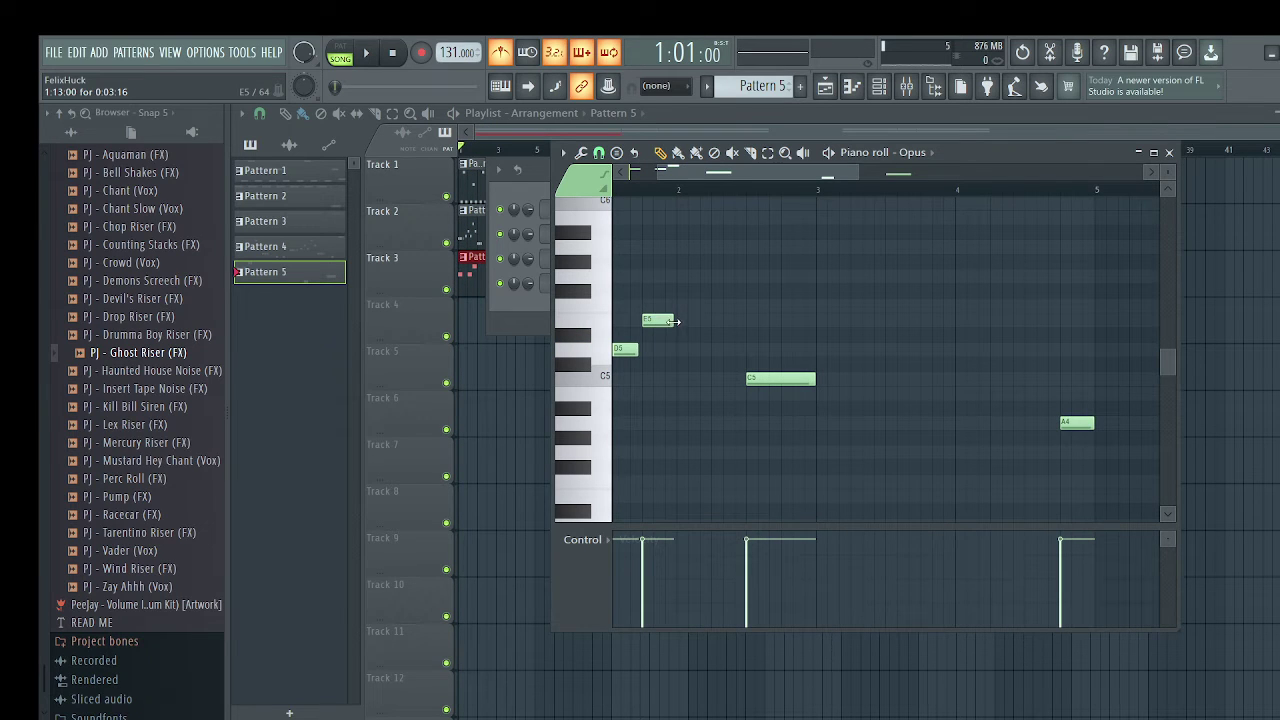
pyautogui.keyDown('ctrl'); pyautogui.moveTo(689, 302); pyautogui.dragTo(484, 381); pyautogui.keyUp('ctrl')
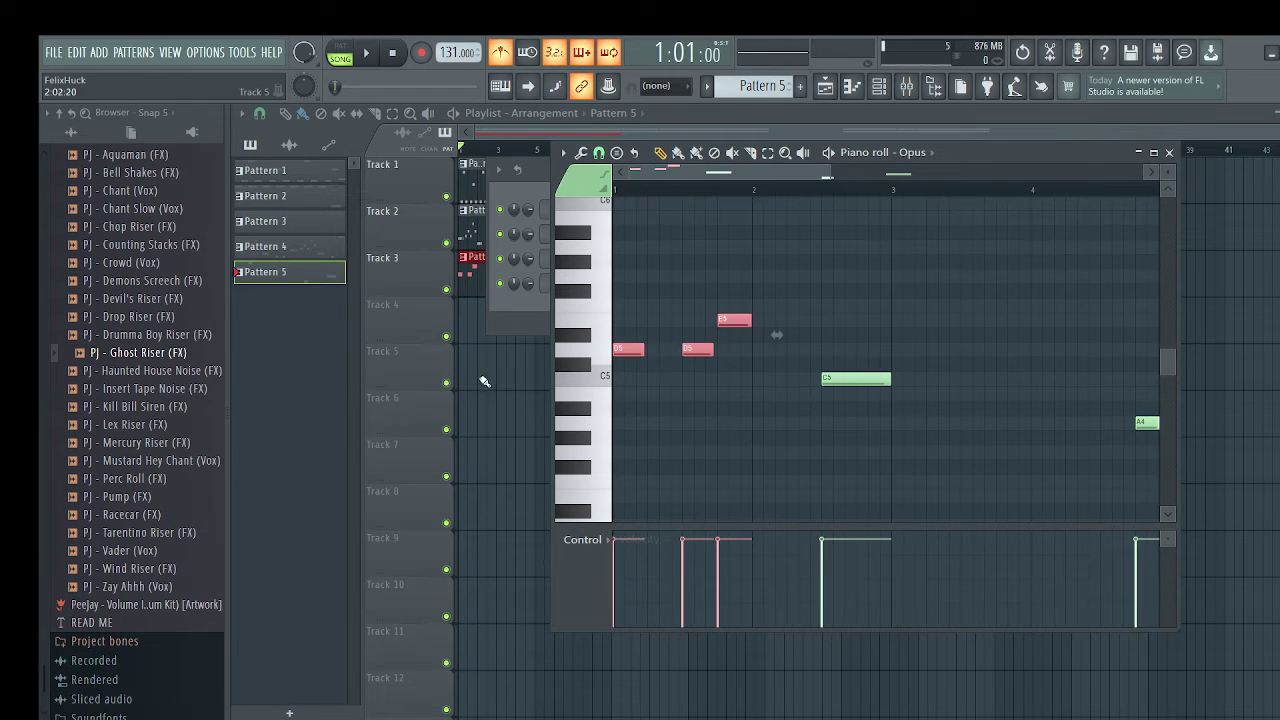
pyautogui.hotkey('ctrl', 'b')
pyautogui.hotkey('ctrl', 'b')
pyautogui.hotkey('ctrl', 'b')
pyautogui.hotkey('ctrl', 'b')
pyautogui.hotkey('ctrl', 'b')
pyautogui.hotkey('ctrl', 'b')
pyautogui.hotkey('ctrl', 'b')
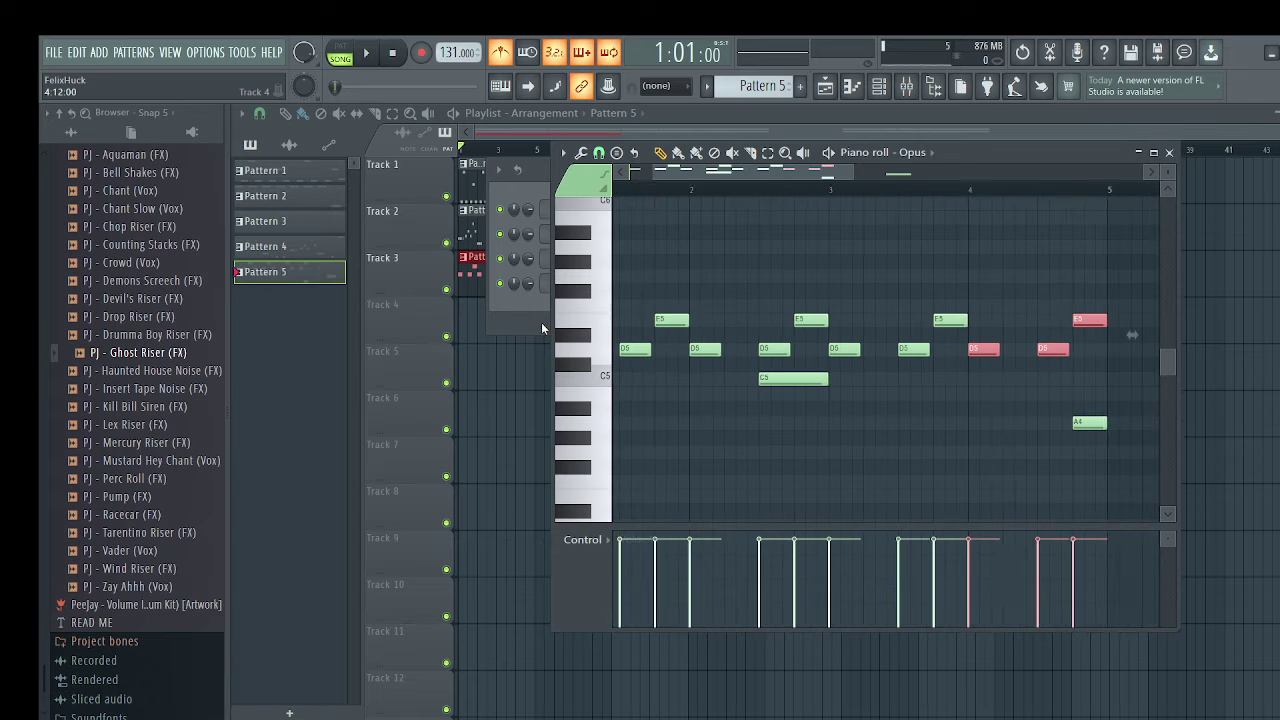
# Select all repeated D5 and E5 notes and shape their velocities into a shallow dip across the eight bars
pyautogui.press('space')
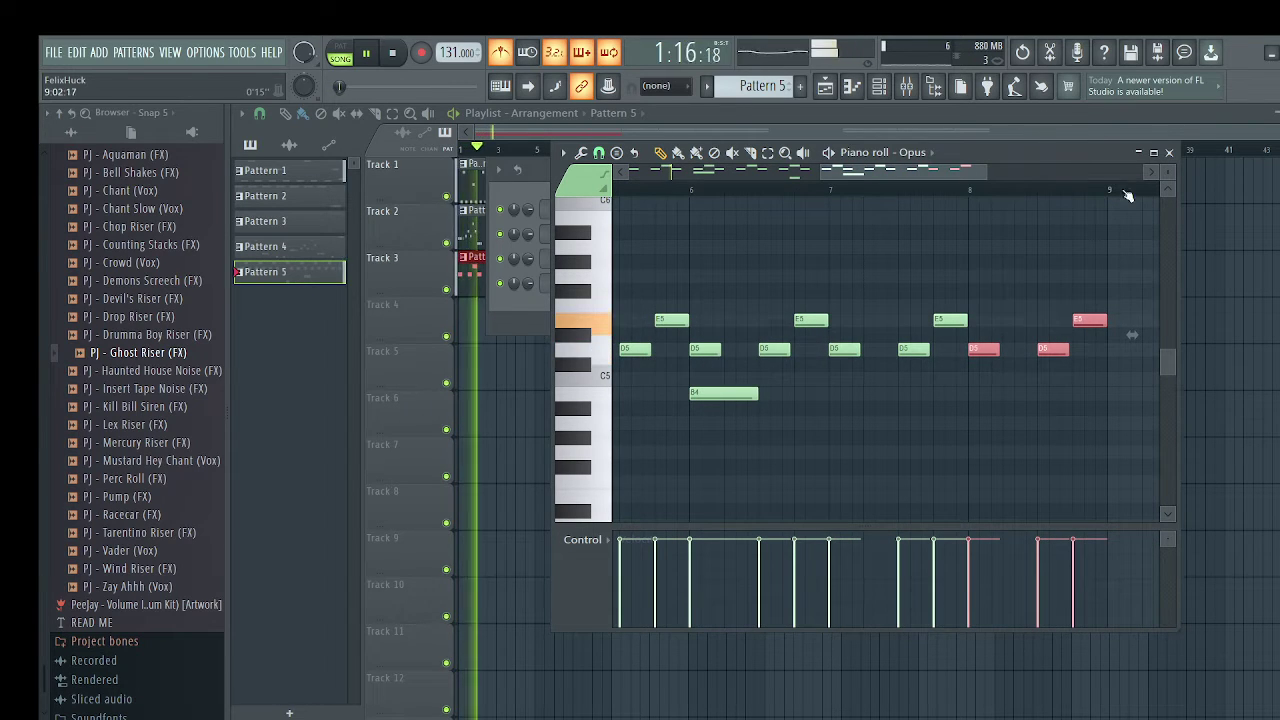
pyautogui.scroll(-3, 972, 398)
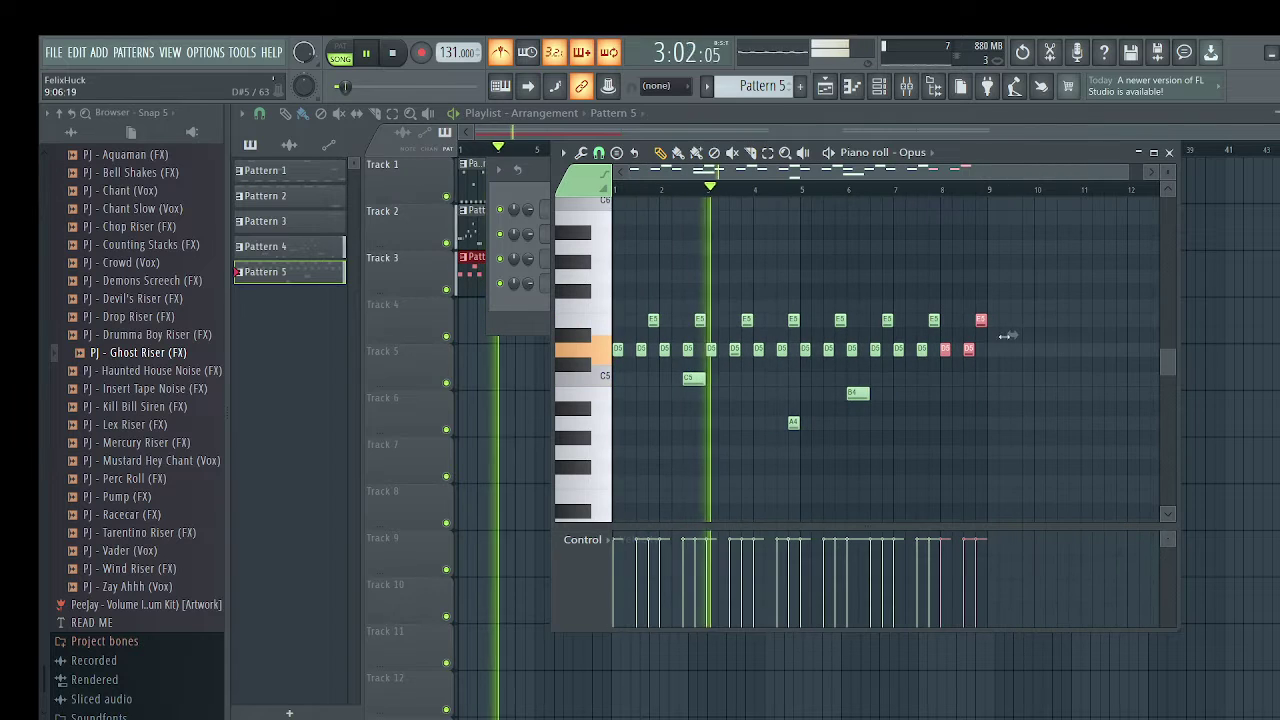
pyautogui.moveTo(1046, 287); pyautogui.dragTo(617, 378)
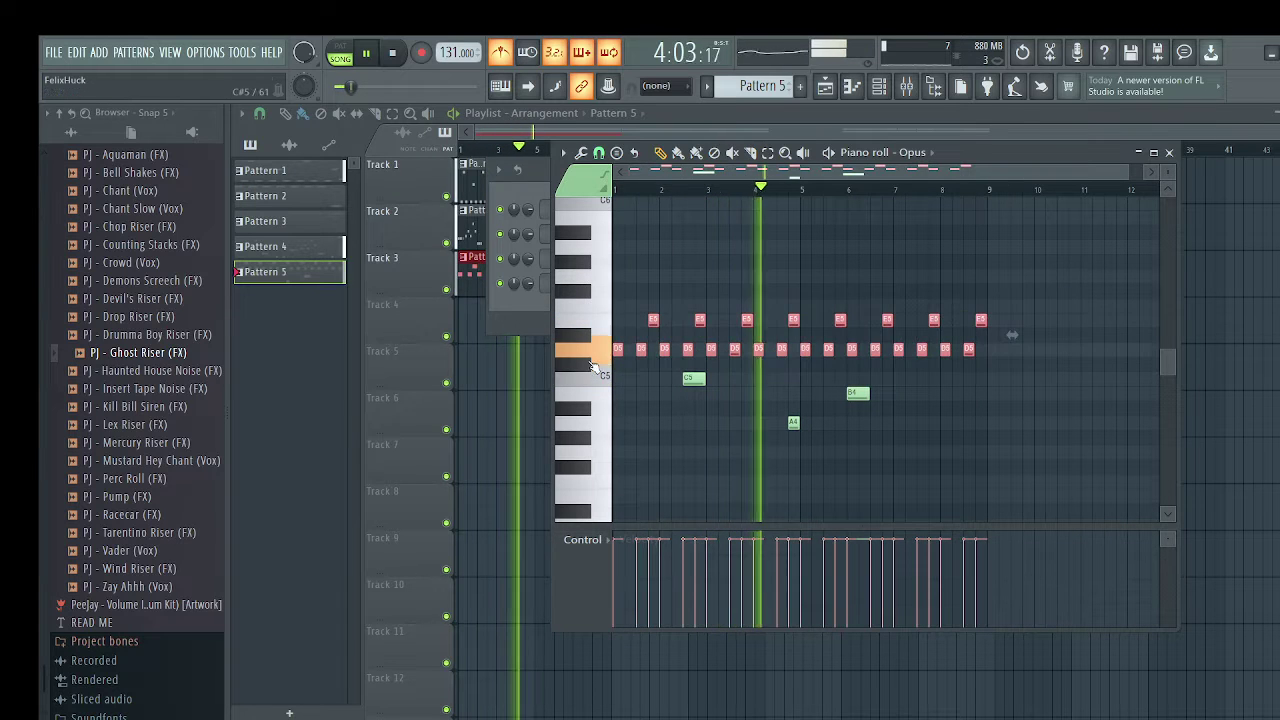
pyautogui.moveTo(623, 566)
pyautogui.mouseDown()
pyautogui.moveTo(640, 552)
pyautogui.moveTo(969, 553)
pyautogui.mouseUp()
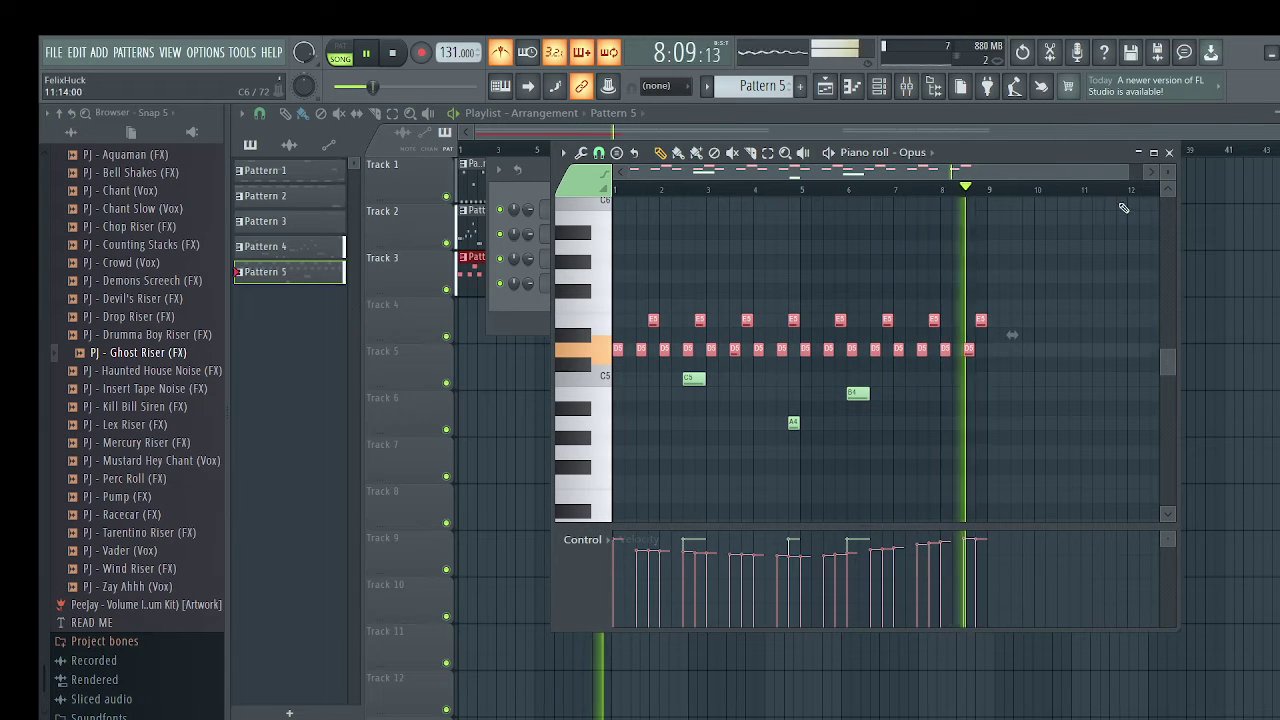
# Close the piano roll and channel rack, and place a second Pattern 5 clip at bar 9 on Track 3
pyautogui.click(1170, 153)
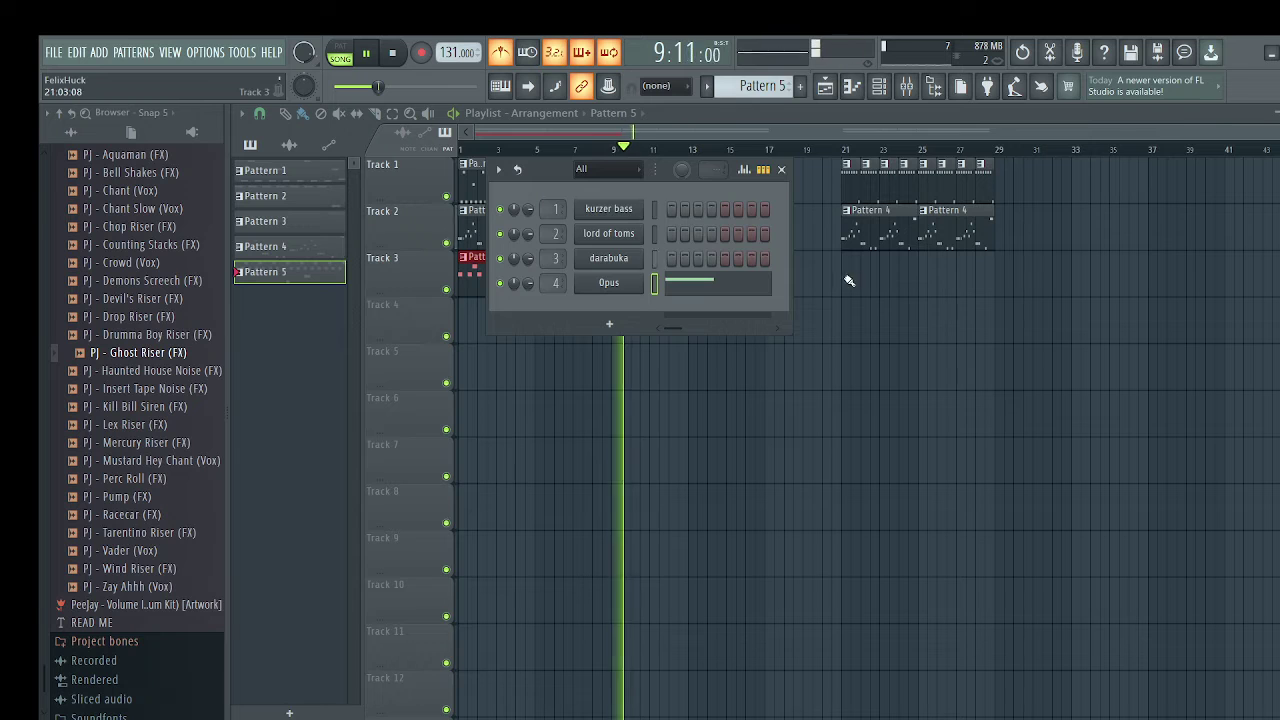
pyautogui.click(786, 172)
pyautogui.click(617, 284)
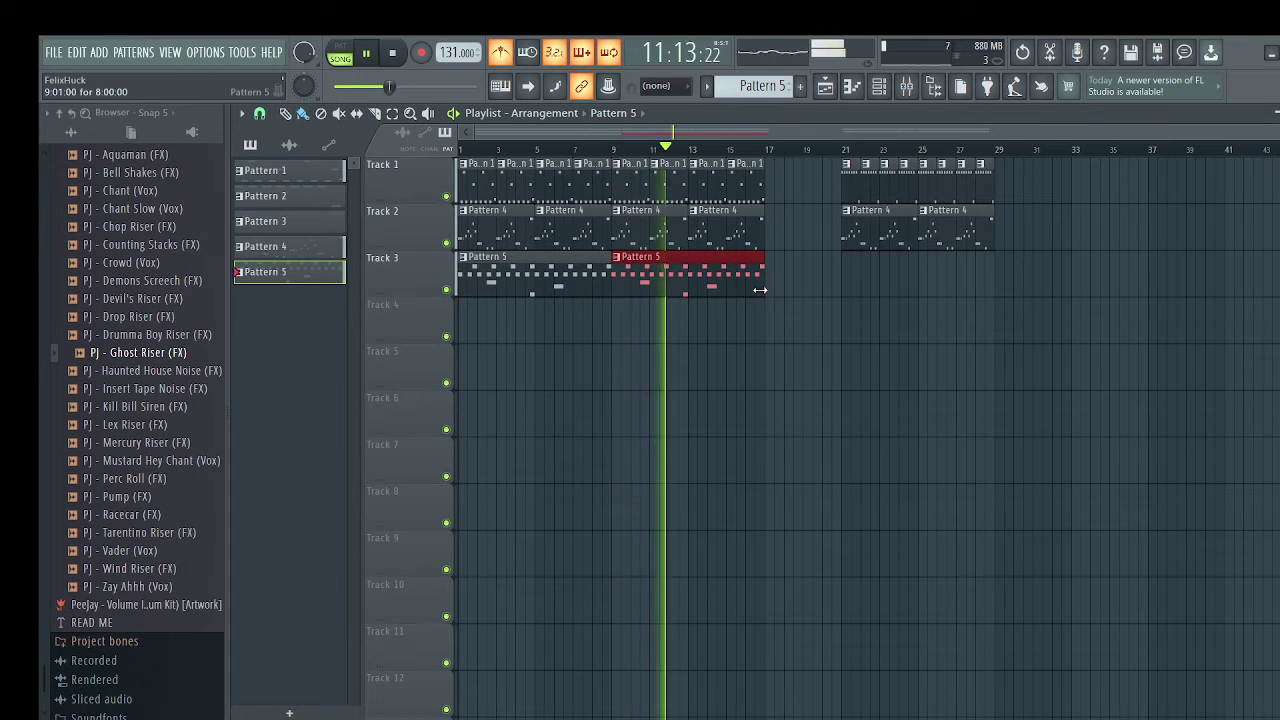
# Check which instrument the Opus channel uses and rename that channel "bongos"
pyautogui.click(877, 88)
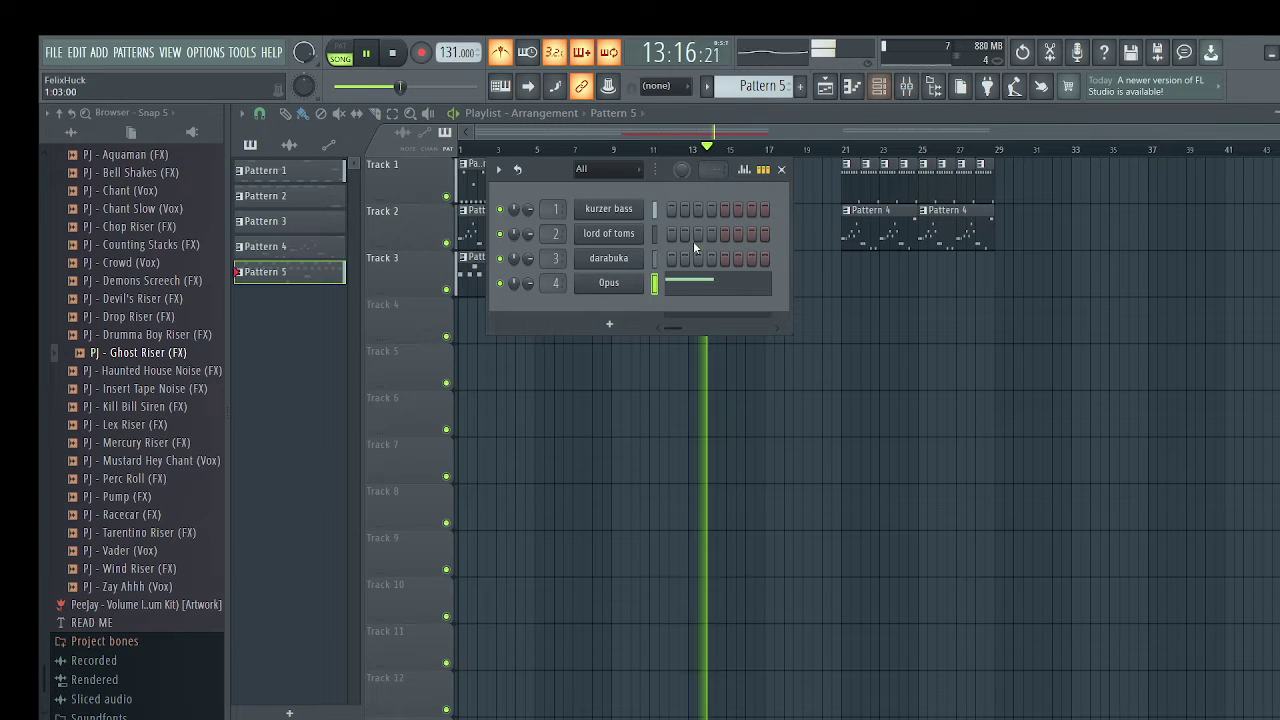
pyautogui.click(607, 282)
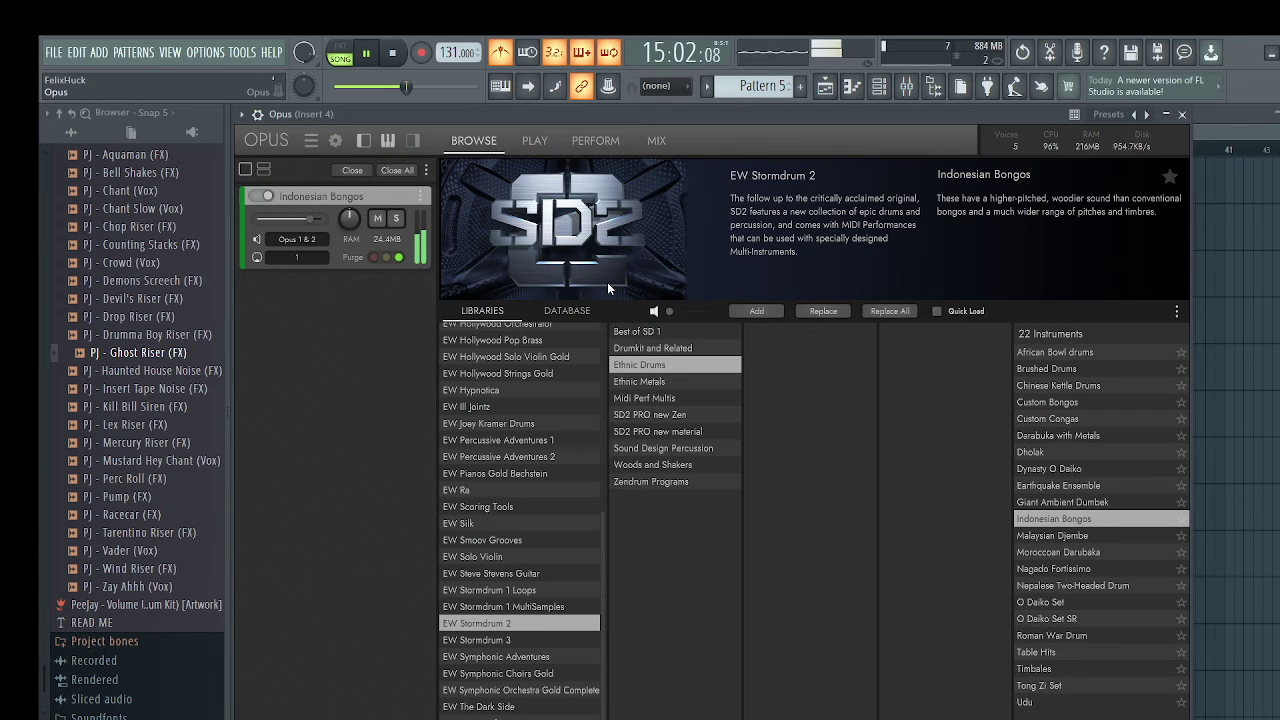
pyautogui.click(1182, 116)
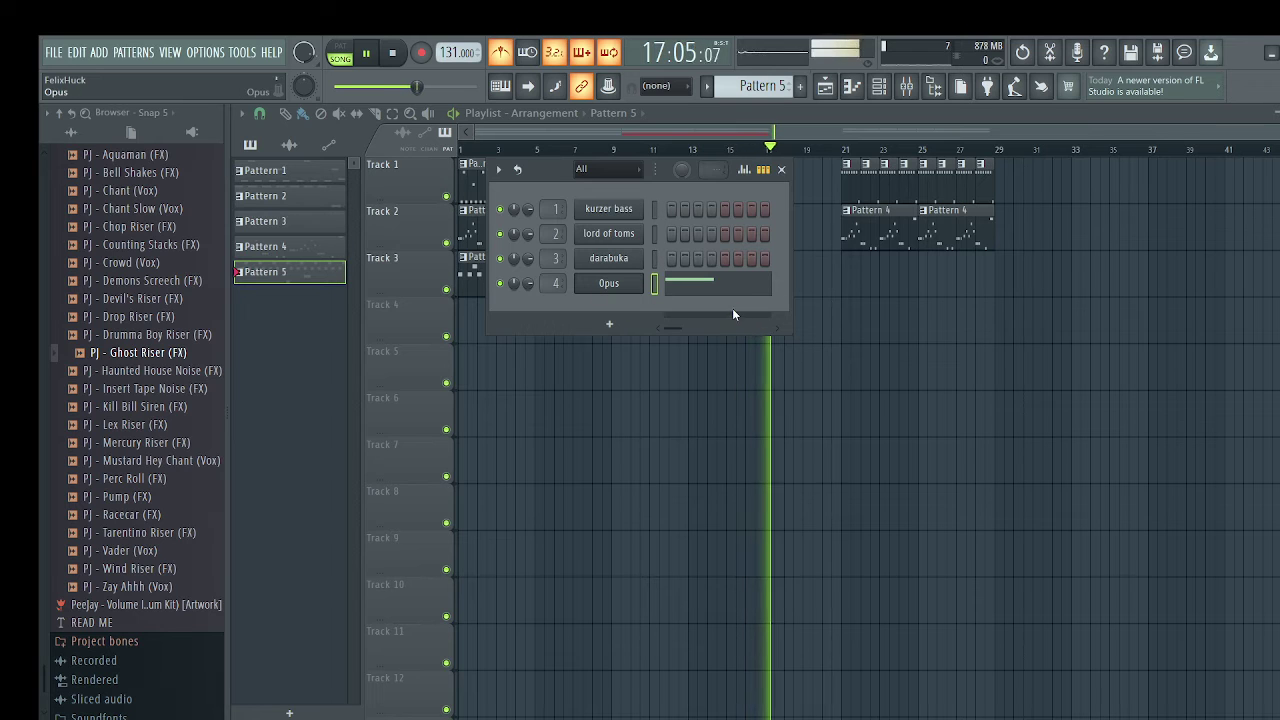
pyautogui.write('bongos')
pyautogui.press('Return')
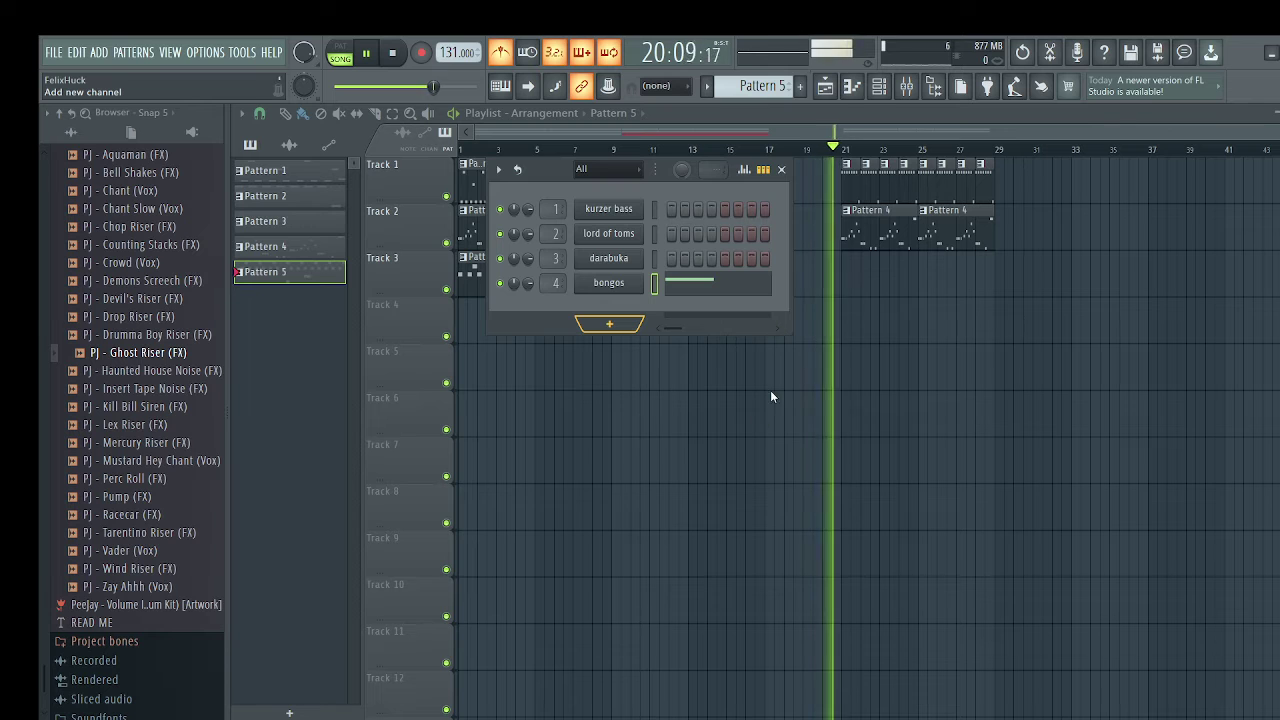
# Make lord of toms the active channel and rehearse a part over the playing arrangement
pyautogui.click(656, 235)
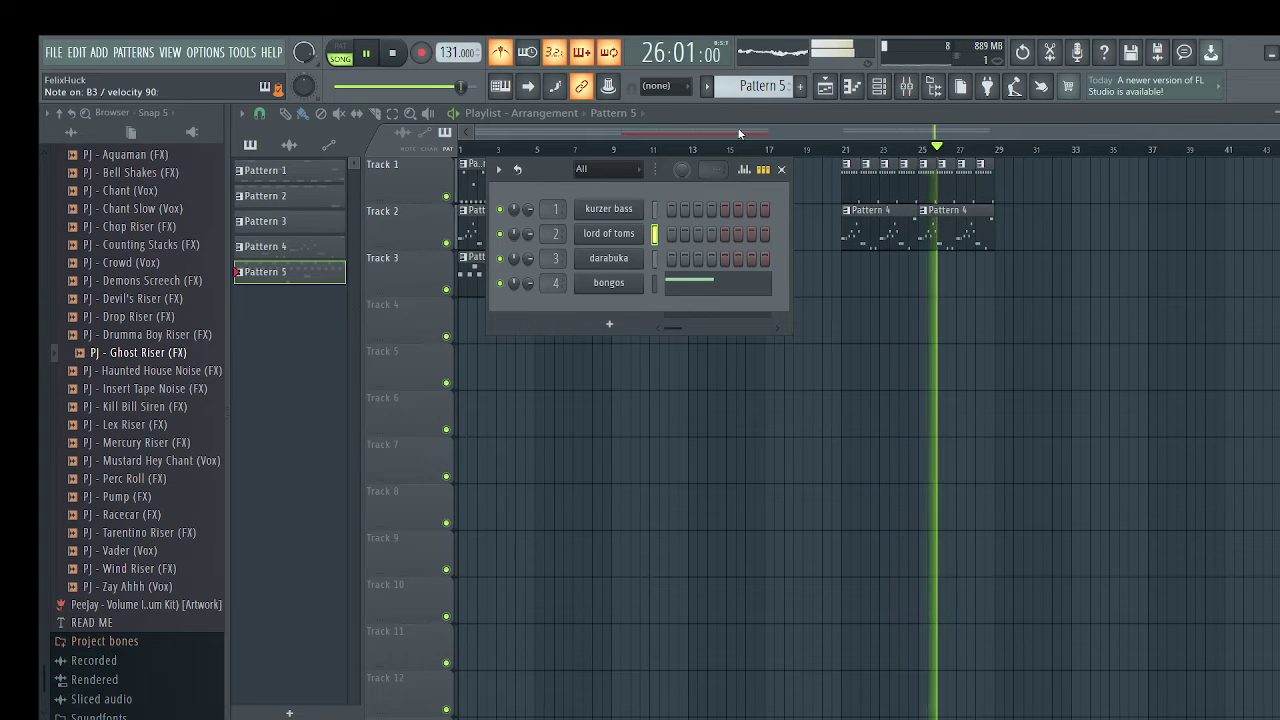
pyautogui.click(781, 169)
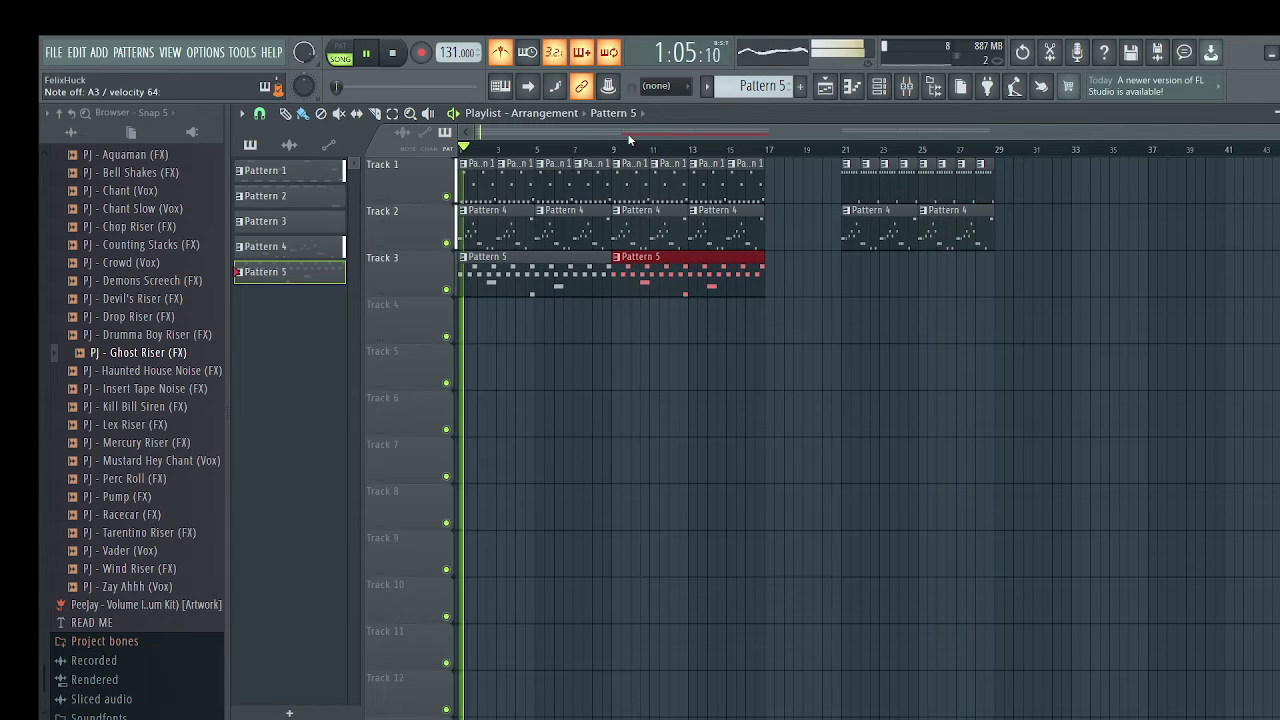
pyautogui.click(405, 56)
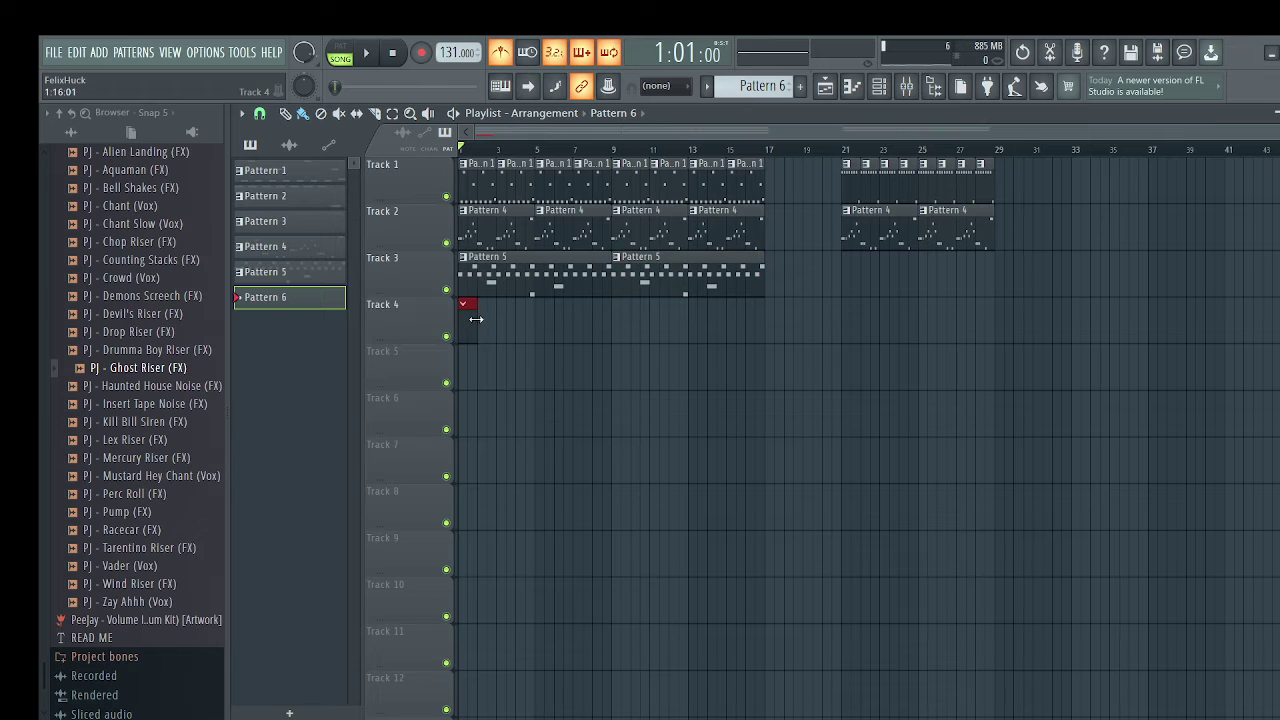
# Record a lord of toms performance into an extended Pattern 6 clip on Track 4 and trim the clip to end at bar 17
pyautogui.moveTo(476, 318); pyautogui.dragTo(808, 300)
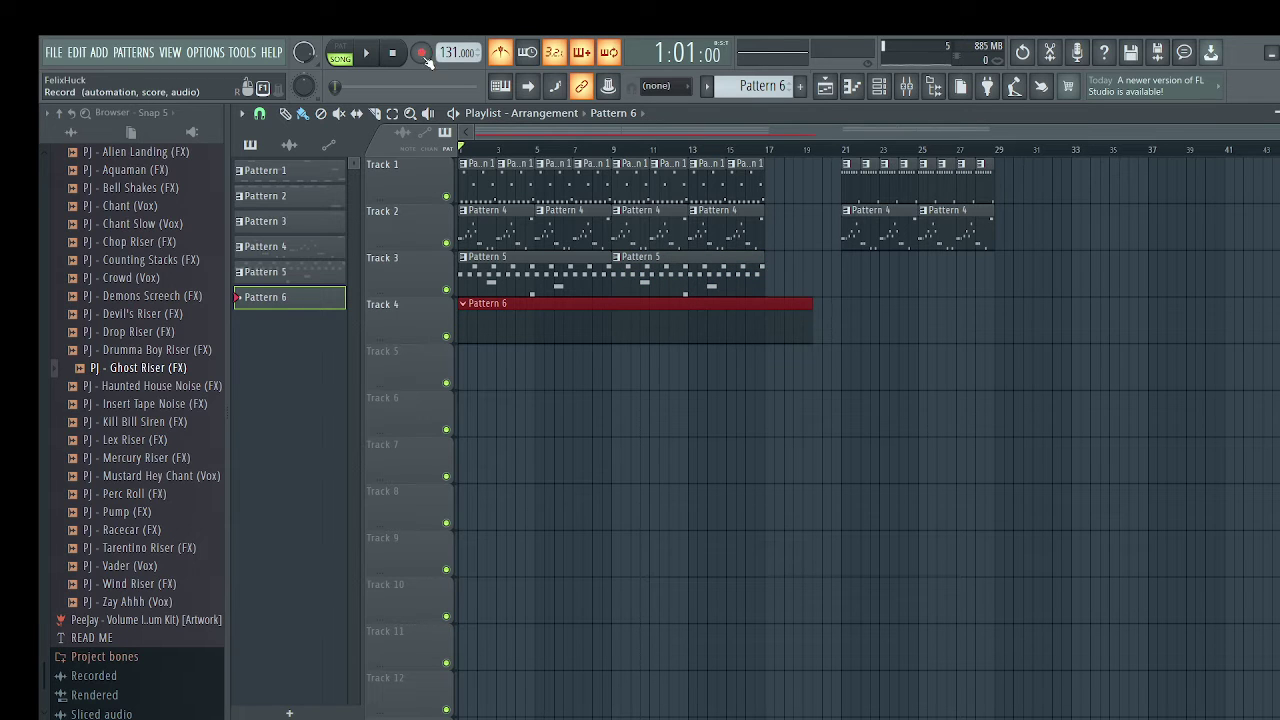
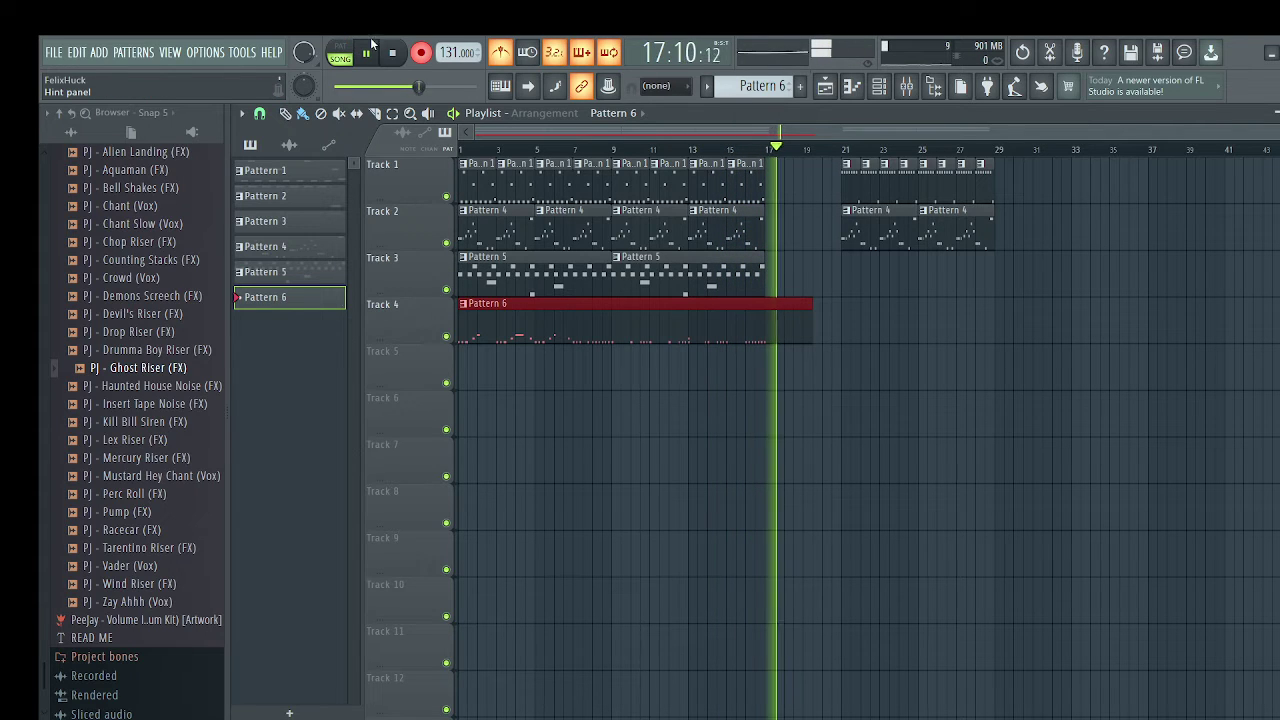
pyautogui.click(392, 52)
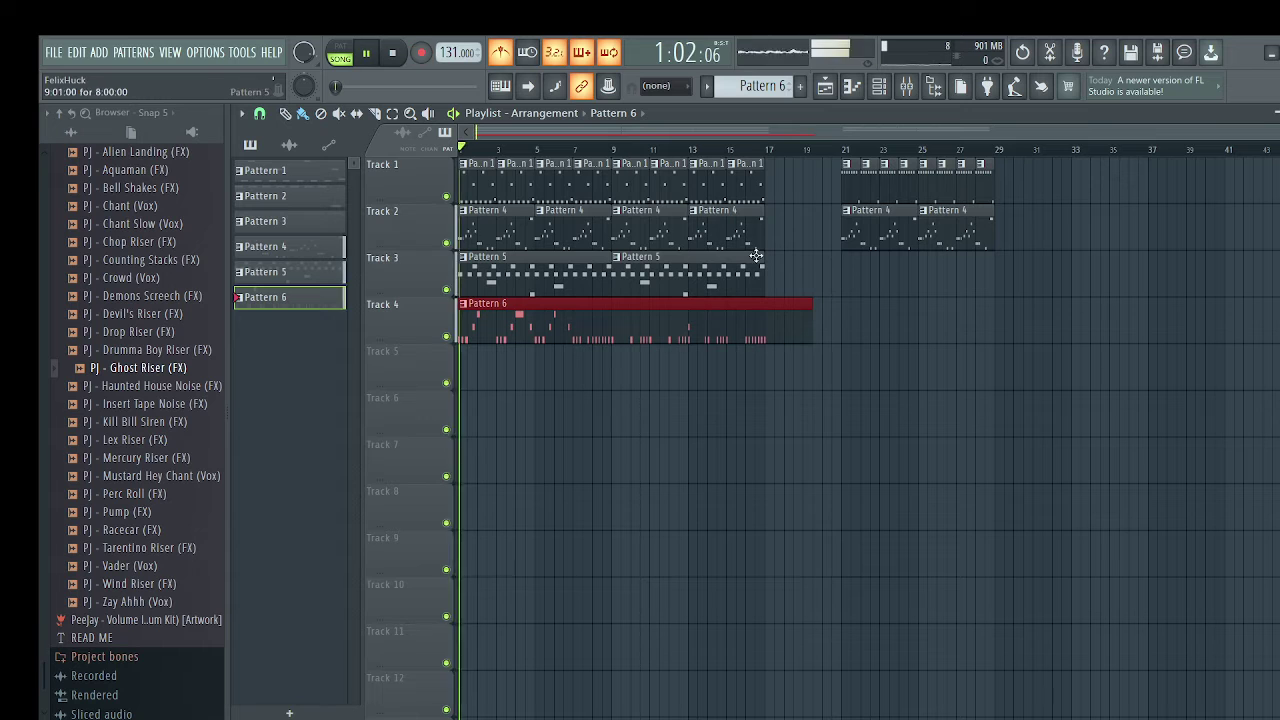
pyautogui.moveTo(805, 313); pyautogui.dragTo(765, 313)
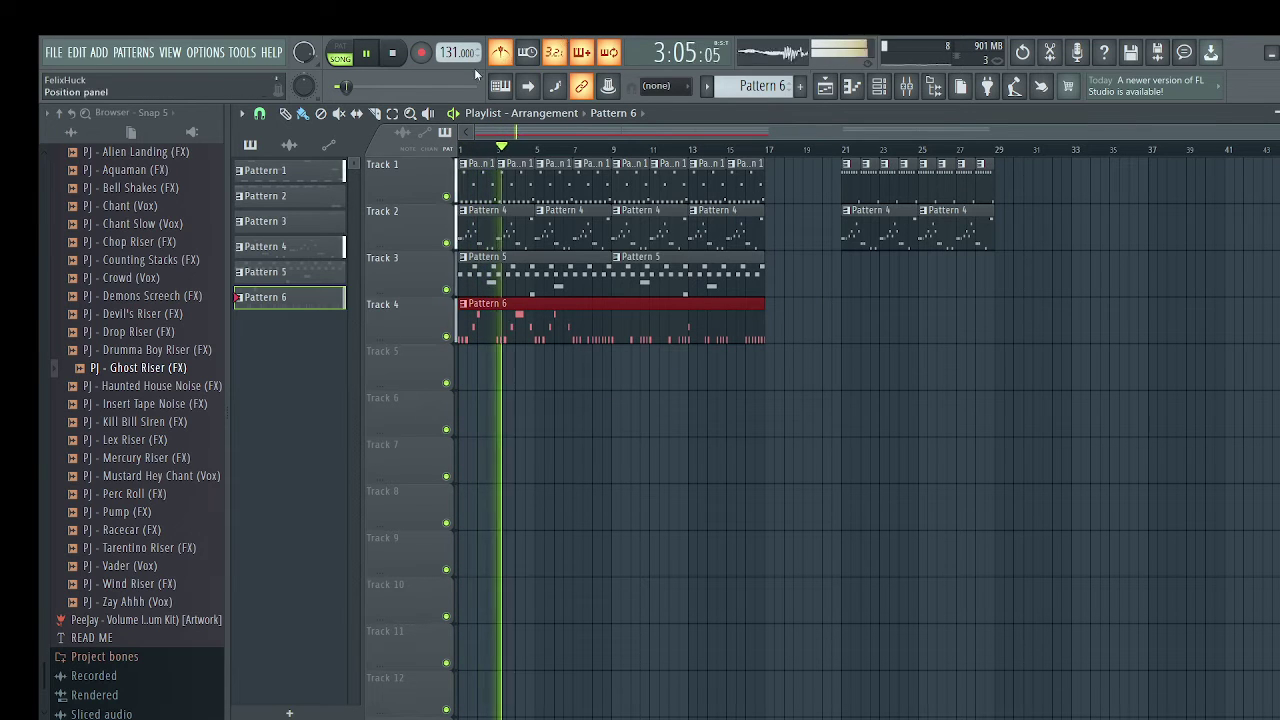
# Examine the note timing of the lord of toms recording in Pattern 6 while the arrangement plays
pyautogui.doubleClick(515, 312)
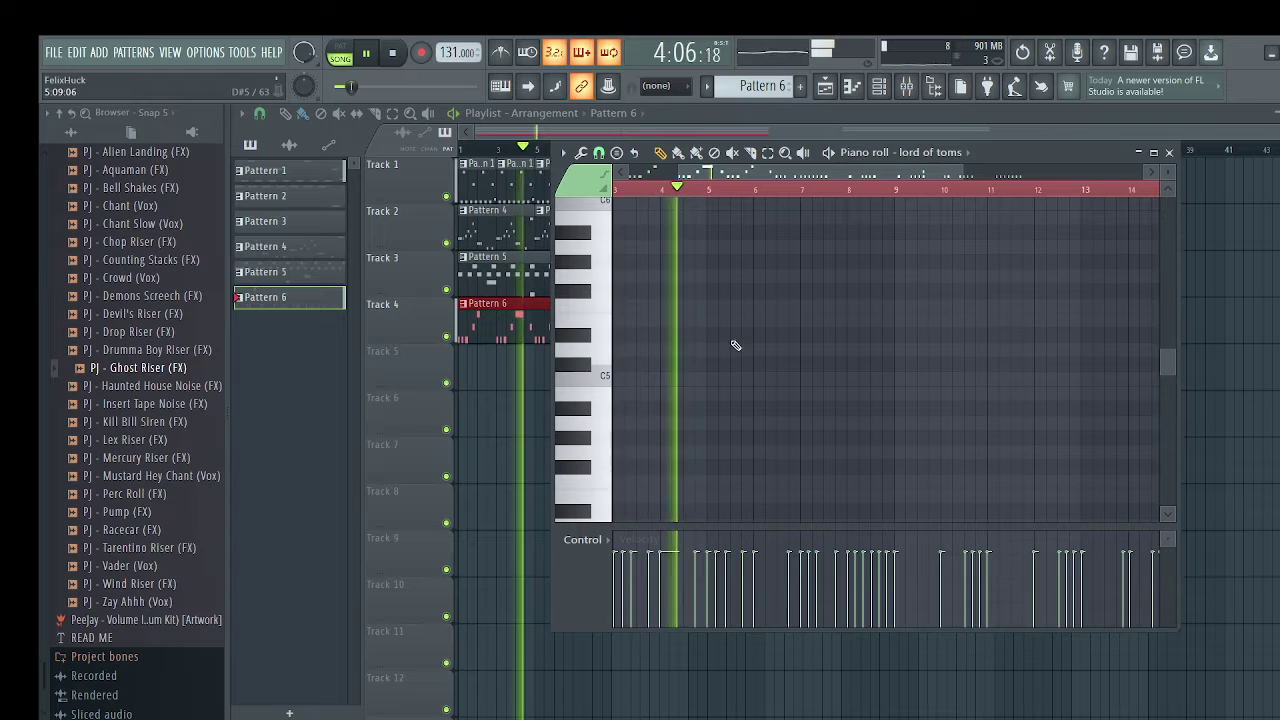
pyautogui.scroll(-5, 812, 276)
pyautogui.scroll(6, 723, 385)
pyautogui.scroll(2, 728, 379)
pyautogui.scroll(-7, 747, 364)
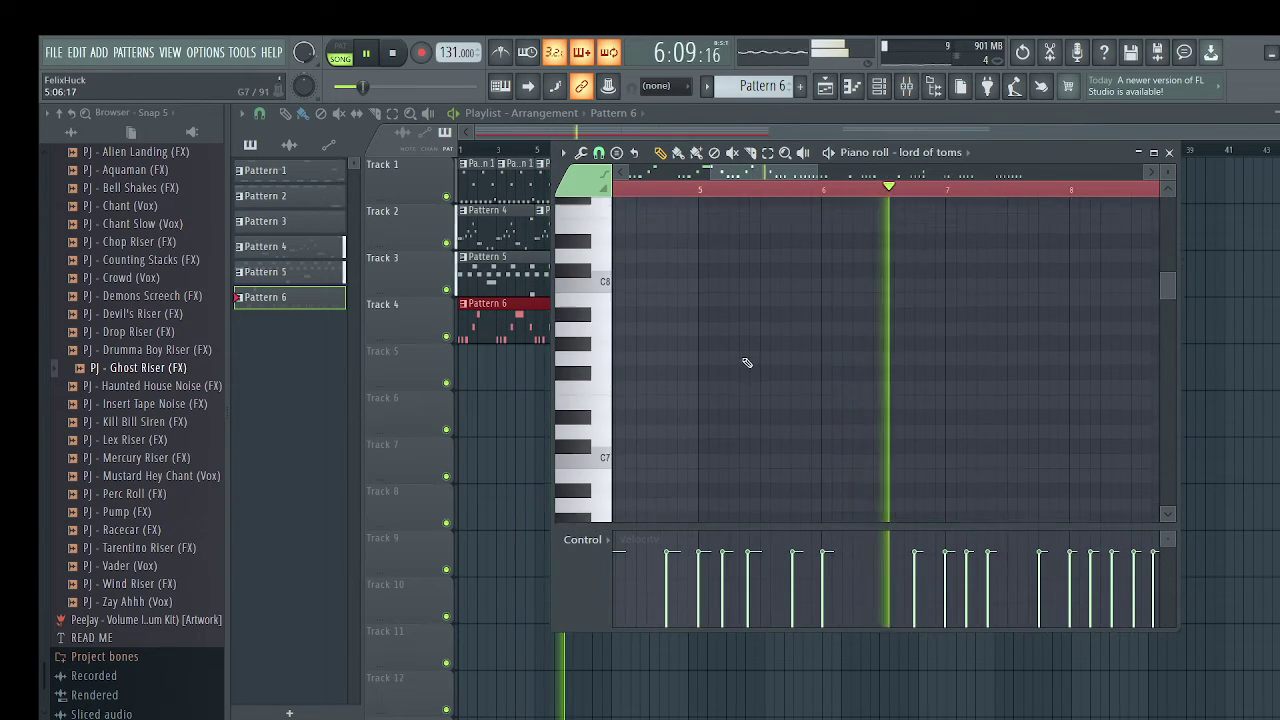
pyautogui.scroll(-7, 748, 351)
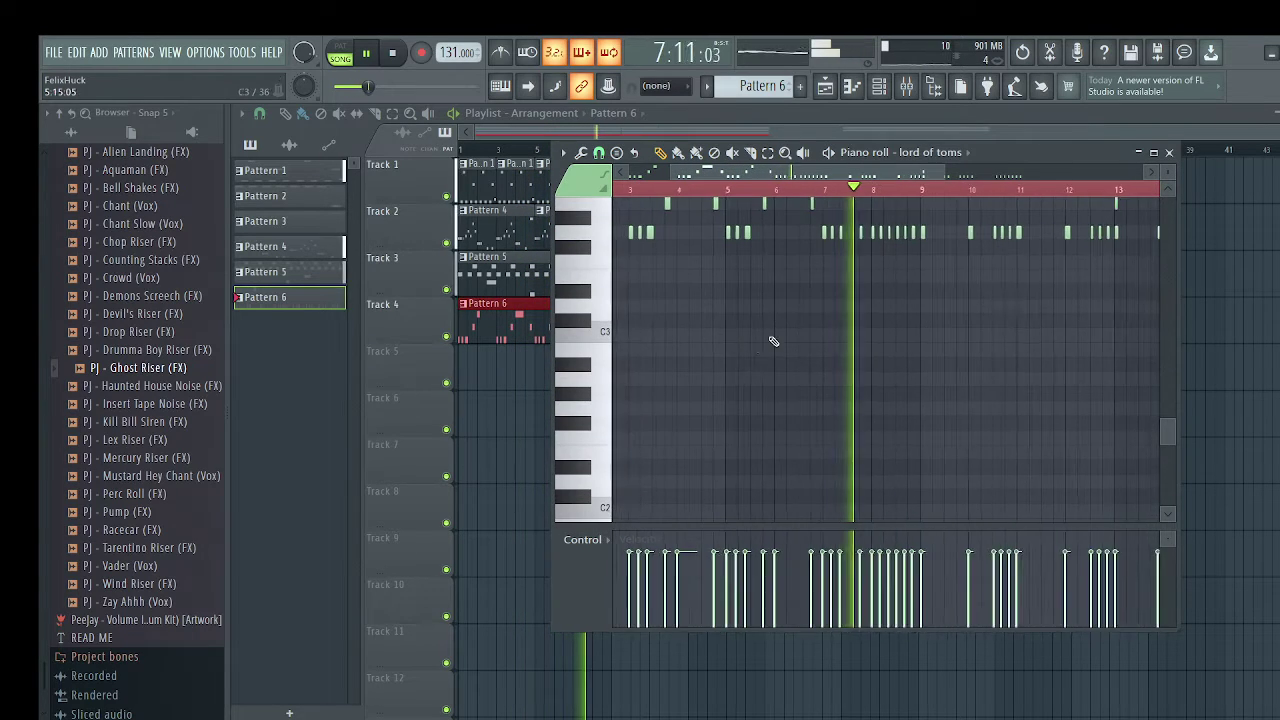
pyautogui.scroll(7, 820, 319)
pyautogui.scroll(-6, 829, 300)
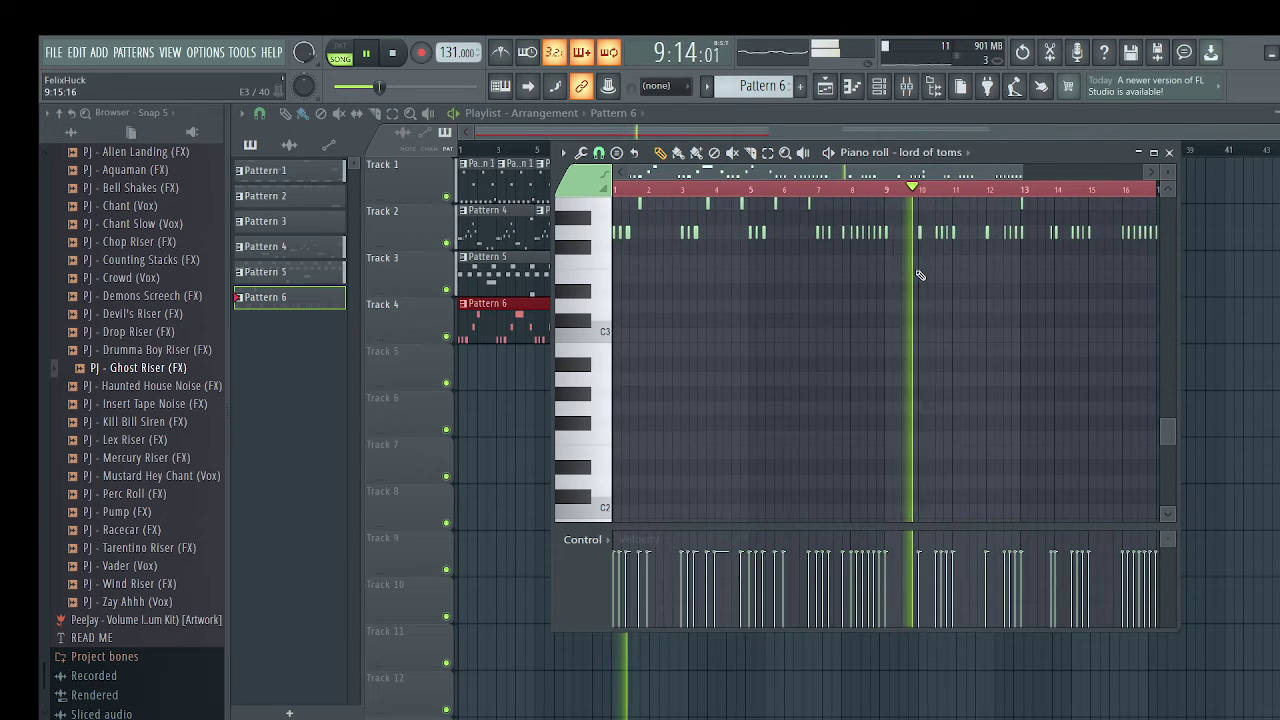
pyautogui.scroll(4, 934, 277)
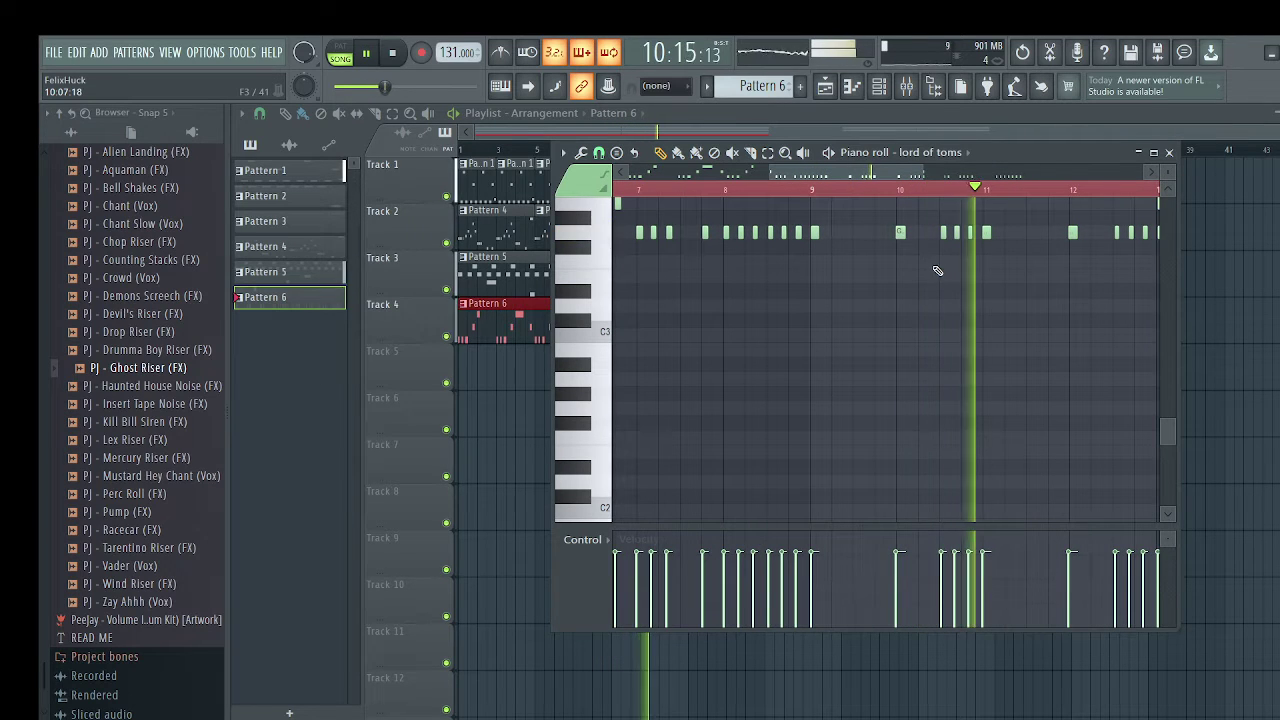
pyautogui.click(1169, 153)
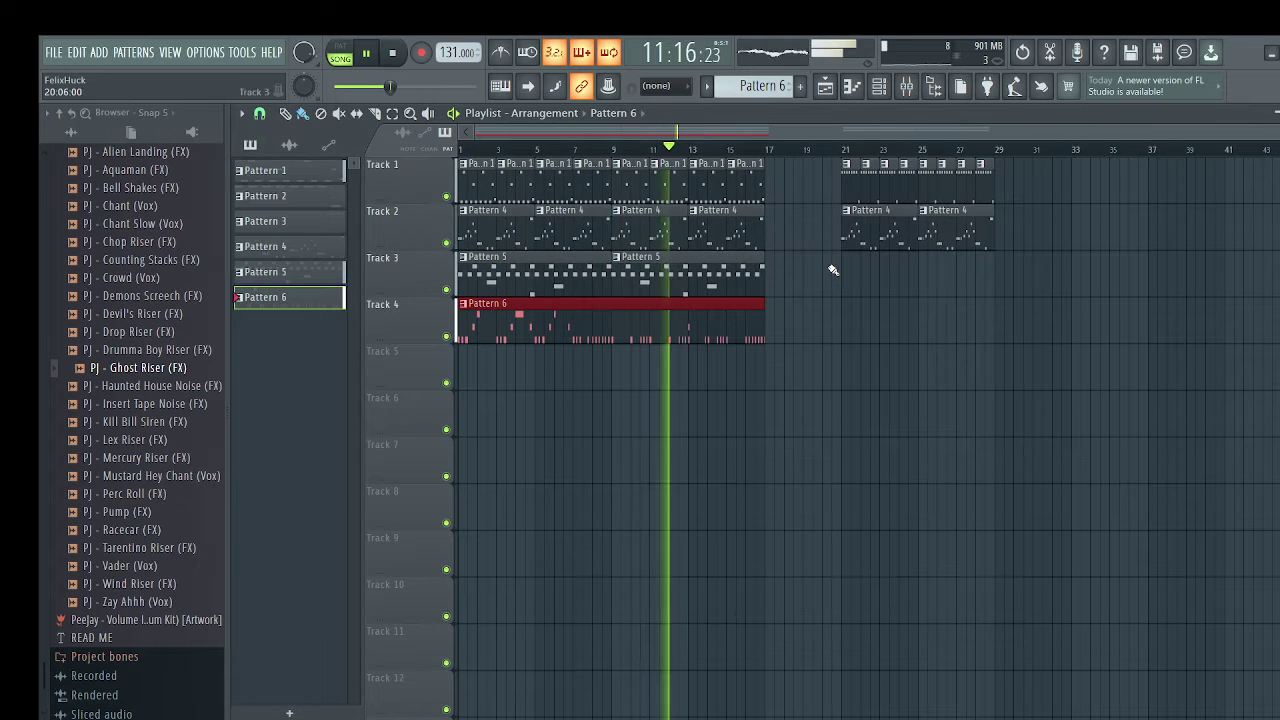
# Create Pattern 7, place it on Track 5 stretched to bar 17, and record a second lord of toms performance into it
pyautogui.click(879, 86)
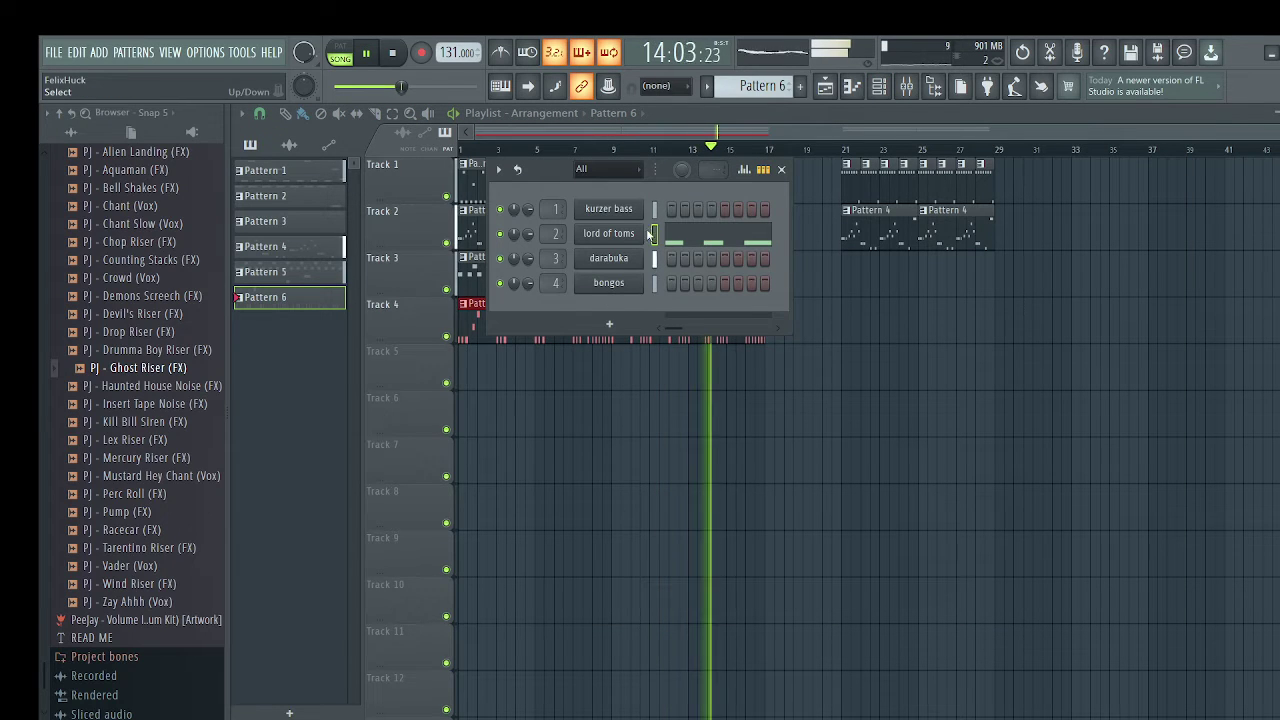
pyautogui.click(476, 333)
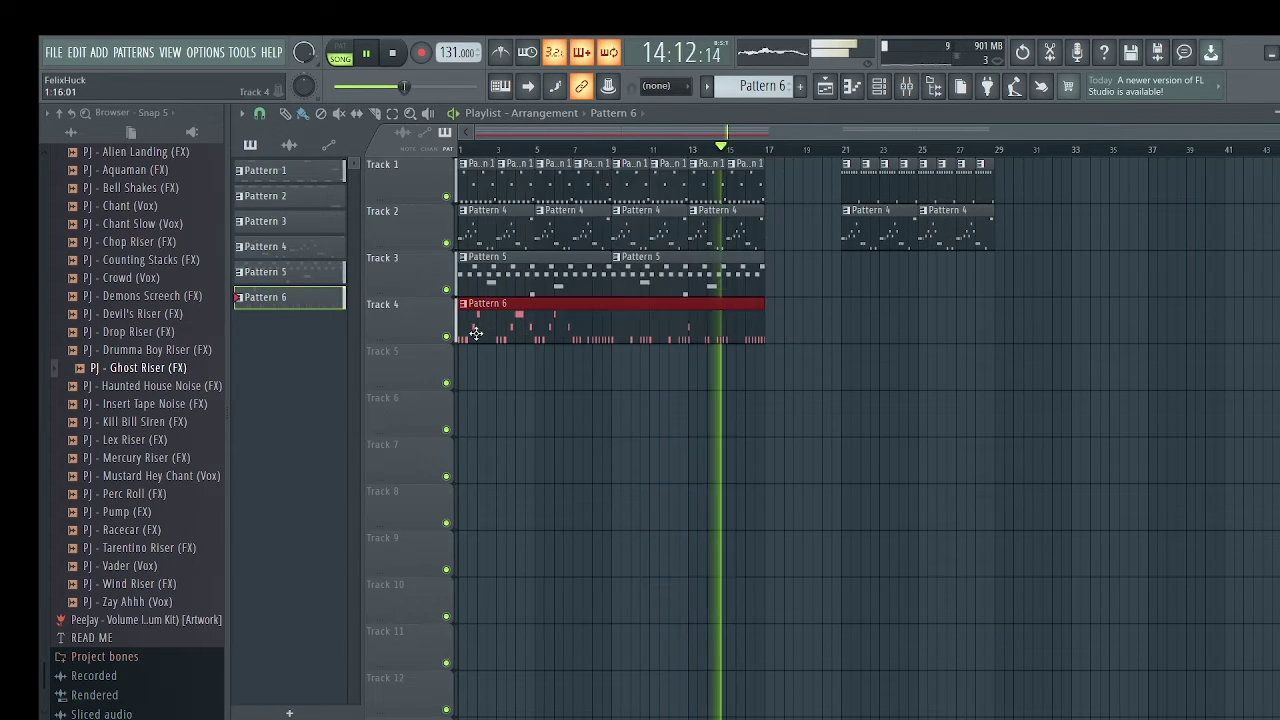
pyautogui.click(800, 86)
pyautogui.press('space')
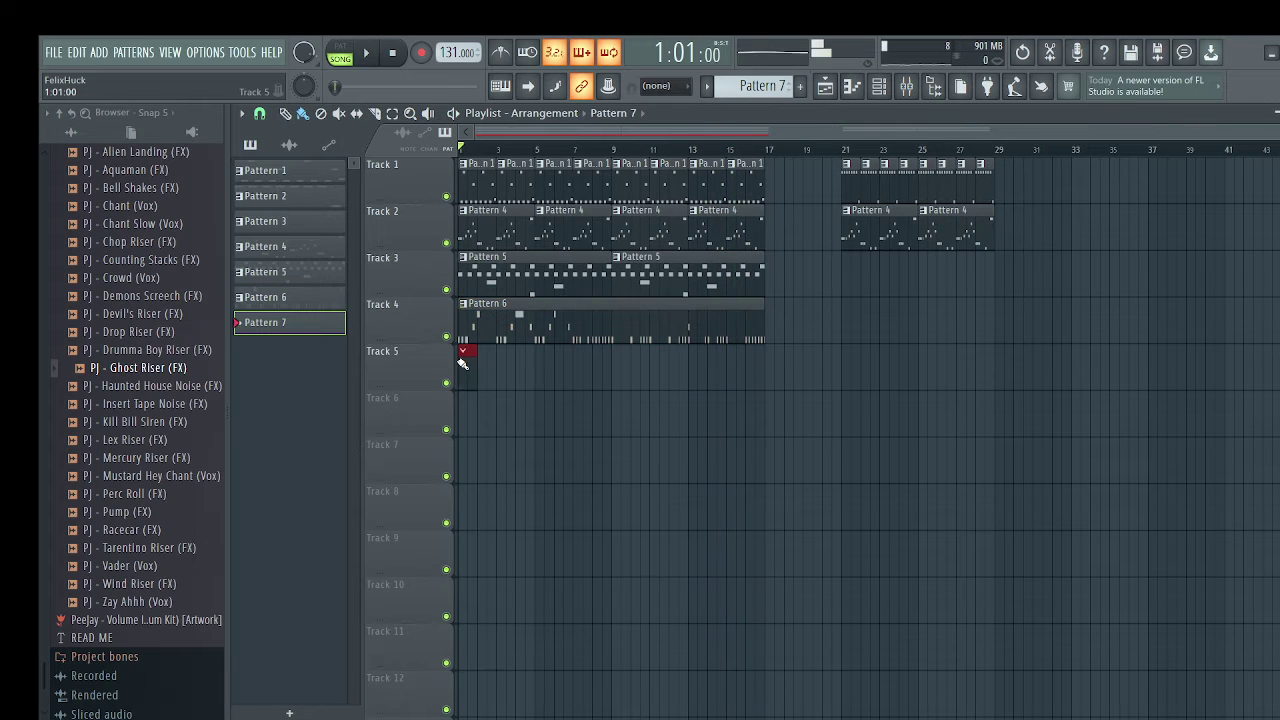
pyautogui.moveTo(522, 378); pyautogui.dragTo(734, 400)
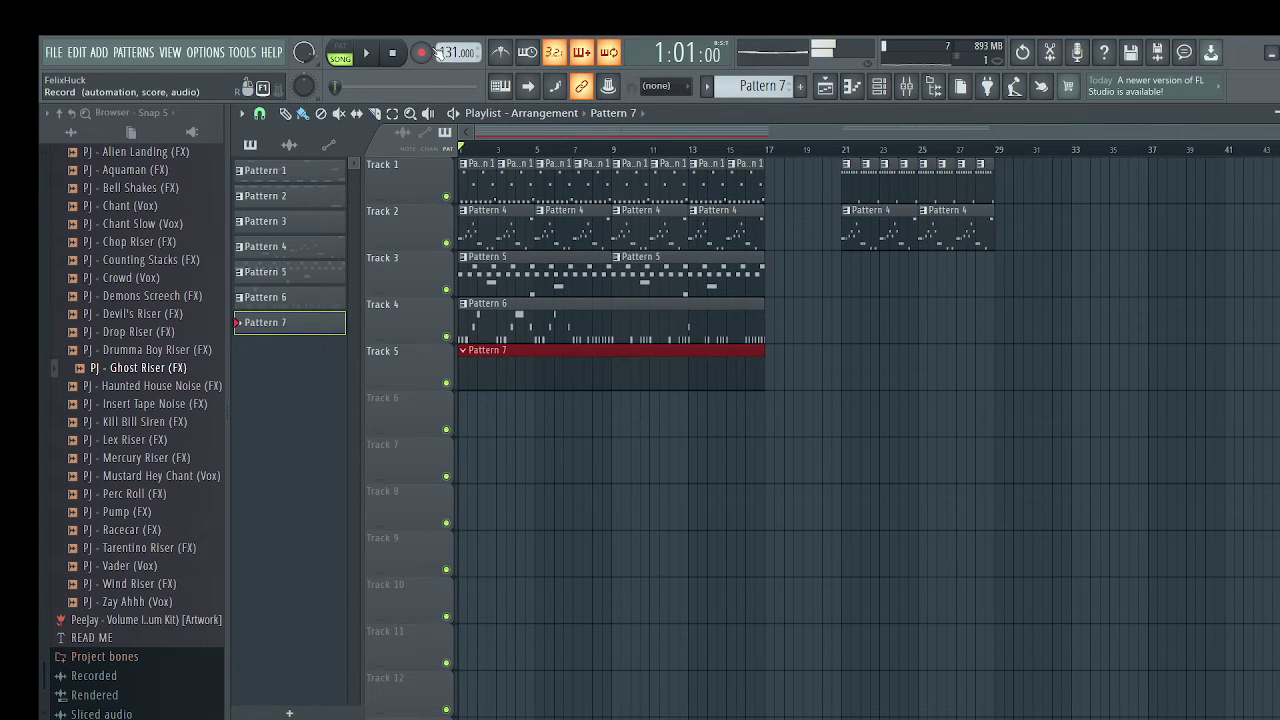
pyautogui.press('space')
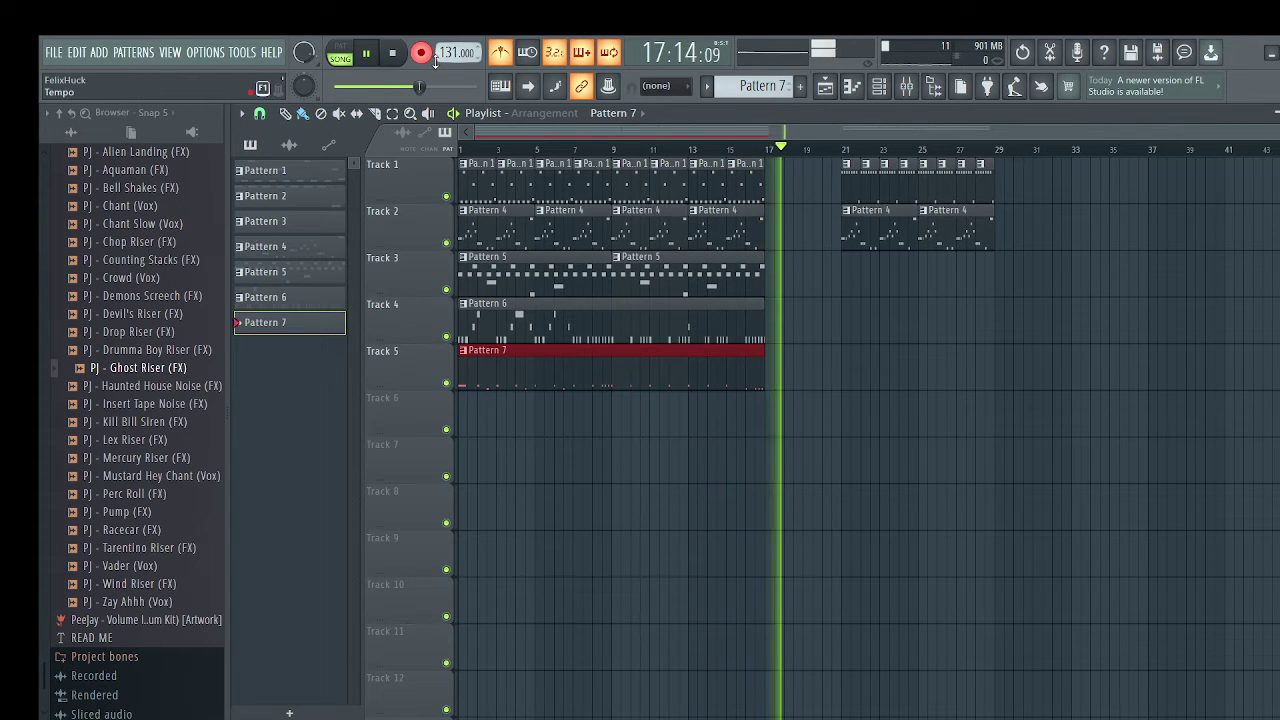
pyautogui.press('space')
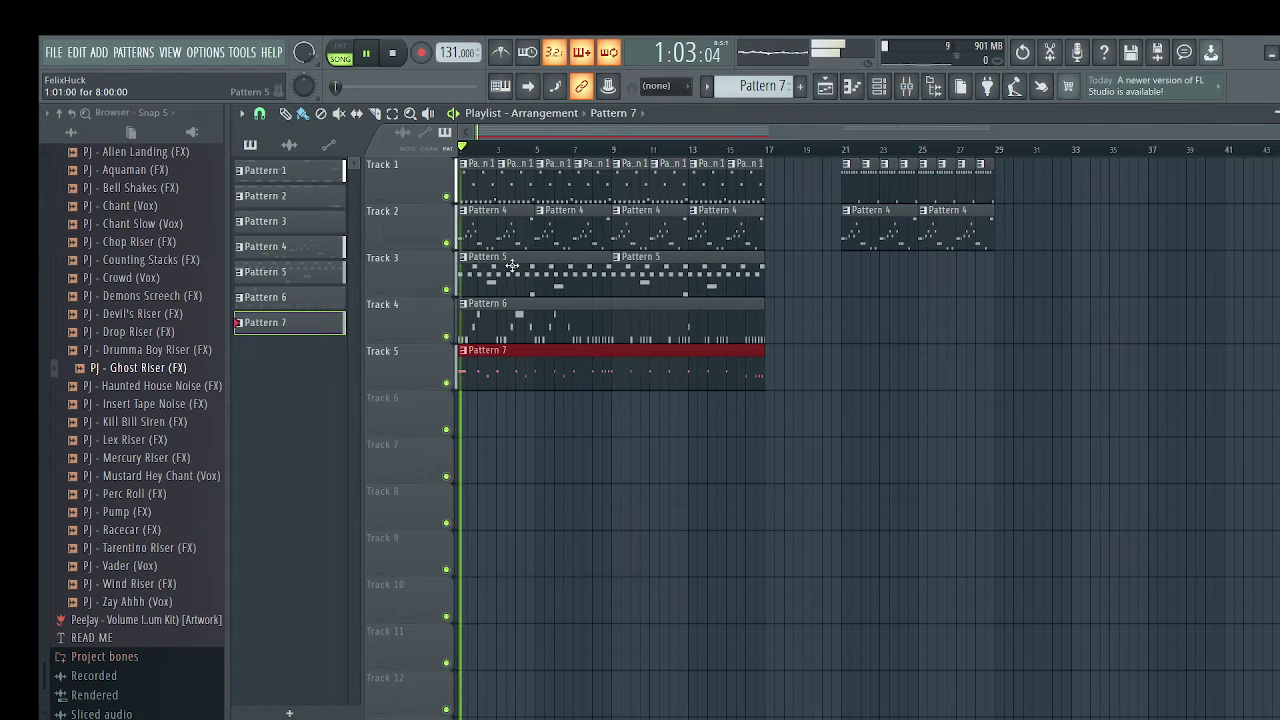
# Quantize the recorded lord of toms notes in Pattern 7, comparing coarser and finer grid divisions
pyautogui.doubleClick(510, 362)
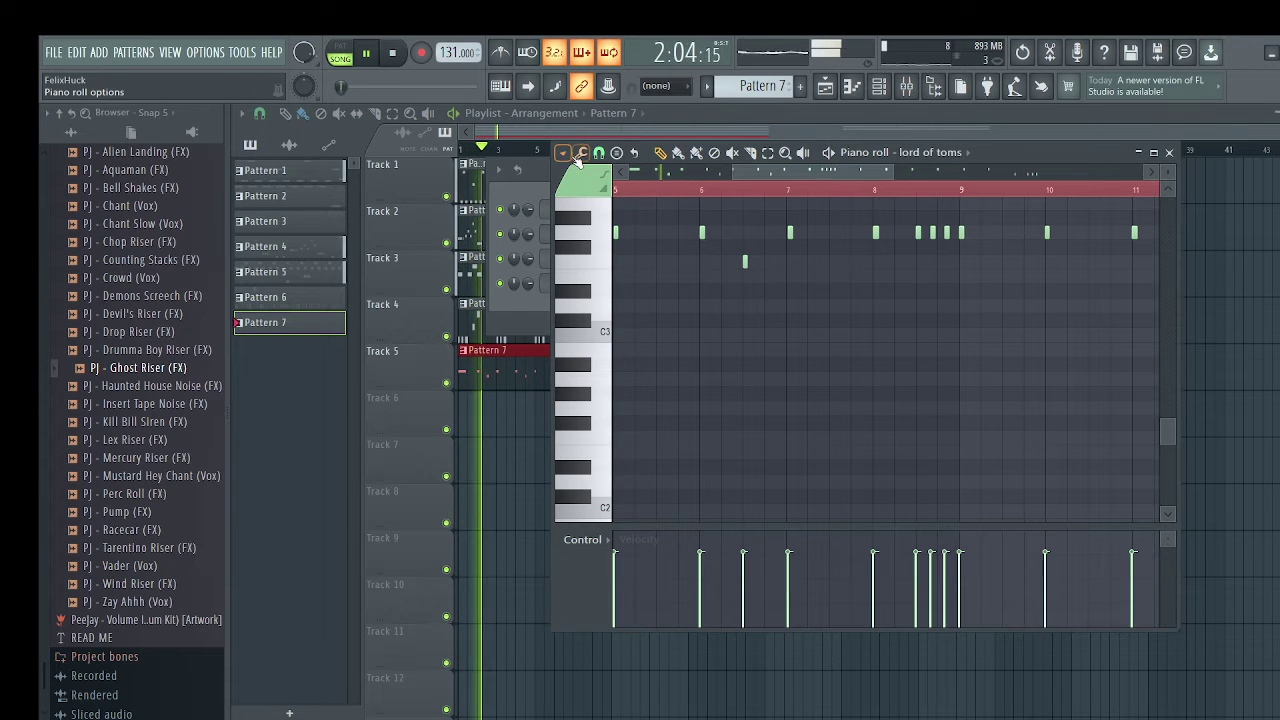
pyautogui.click(730, 296)
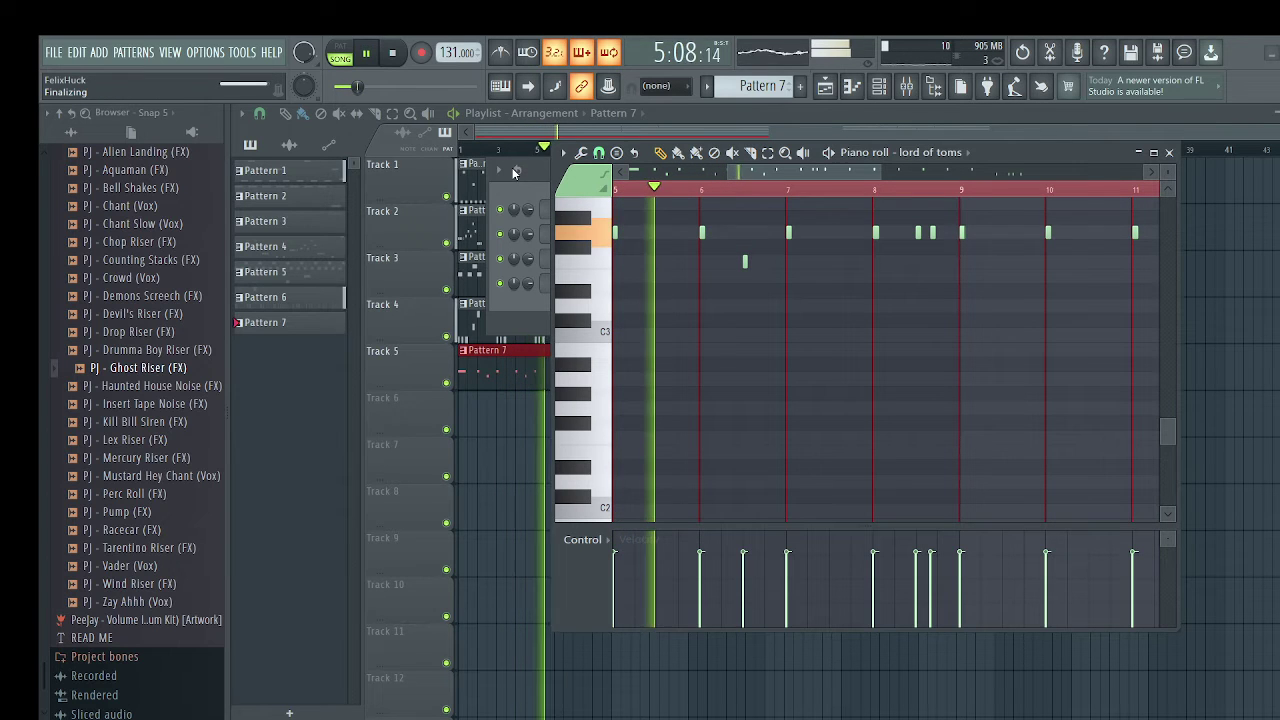
pyautogui.click(686, 290)
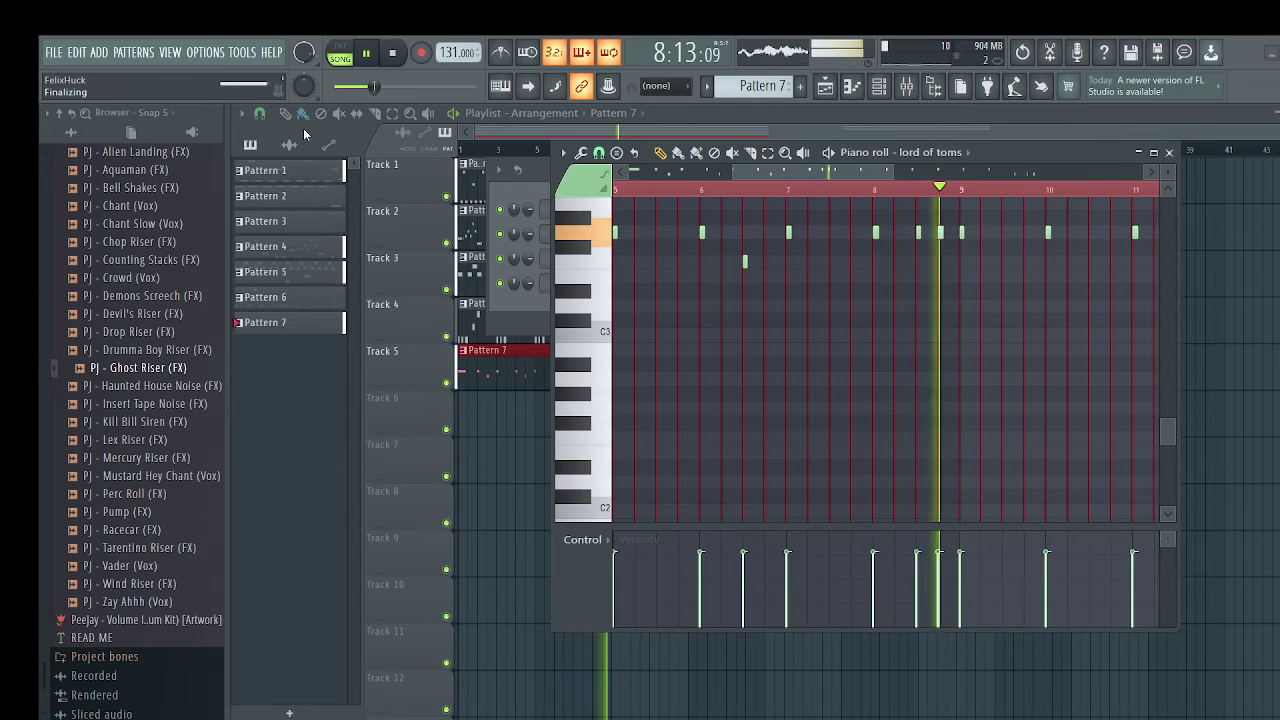
pyautogui.hotkey('ctrl', 'z')
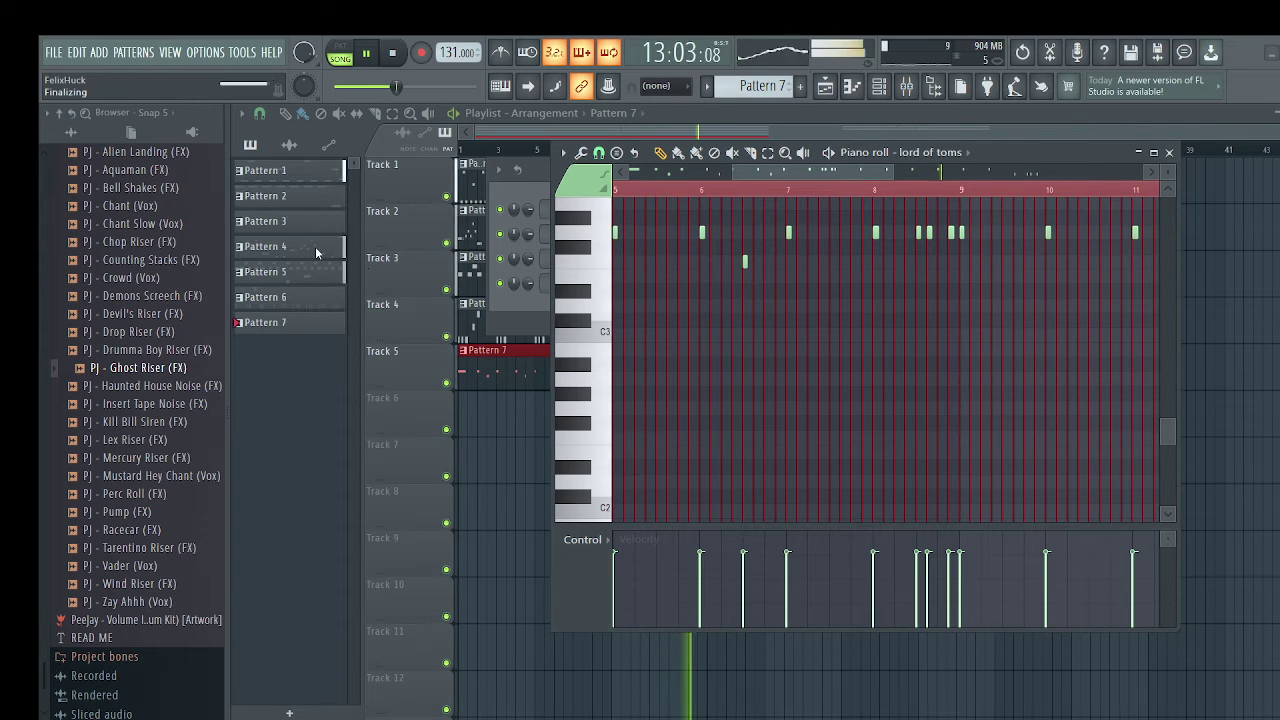
pyautogui.hotkey('ctrl', 'z')
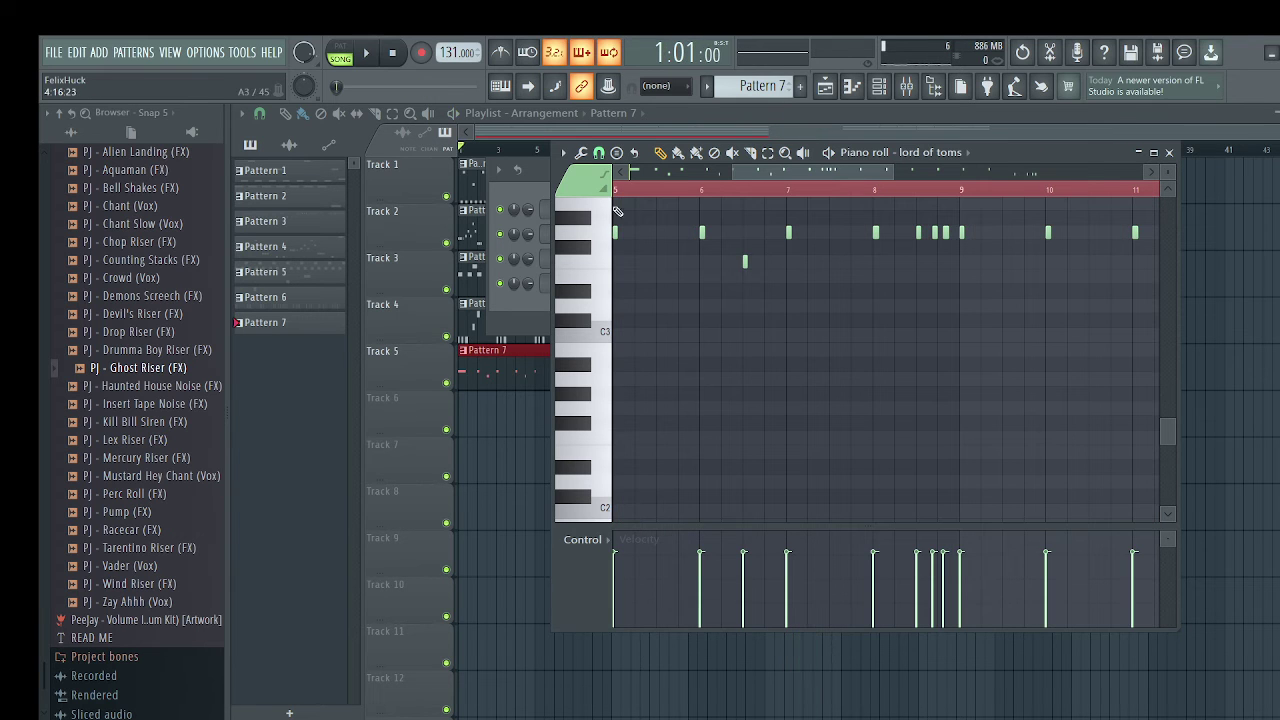
pyautogui.moveTo(742, 178); pyautogui.dragTo(546, 172)
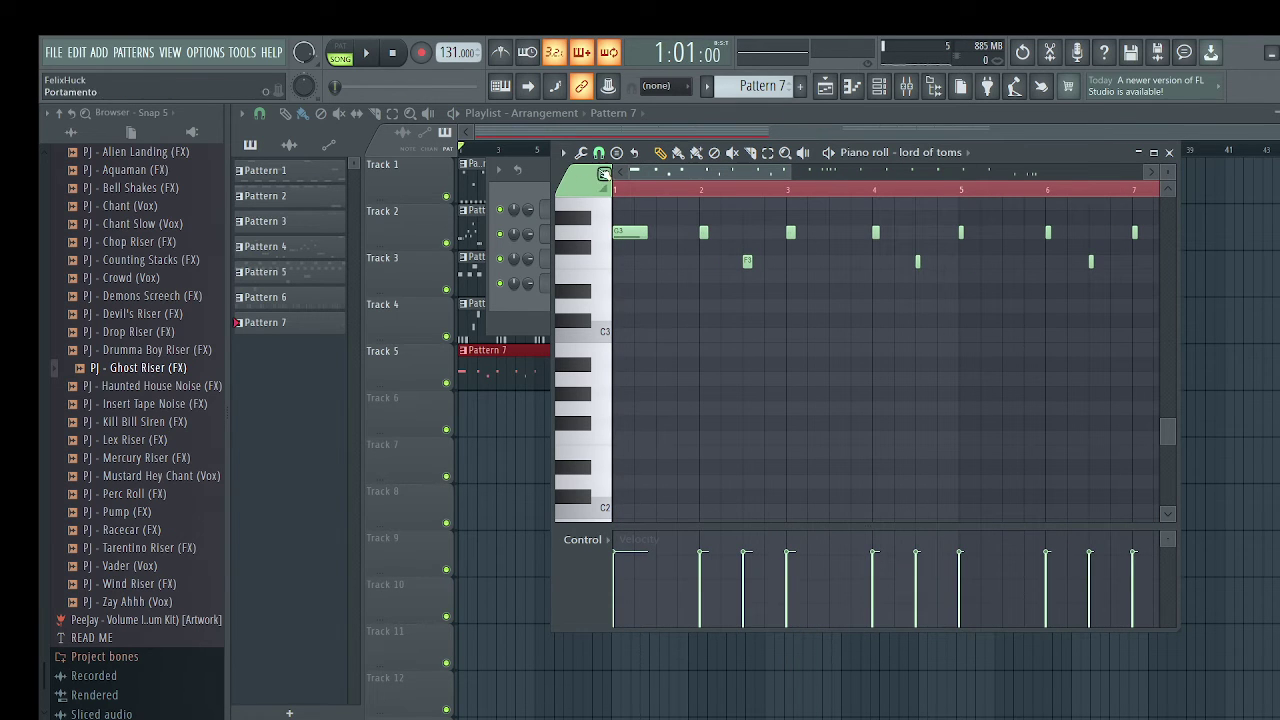
# Return to the playlist and solo Track 5 so that Pattern 7 plays alone
pyautogui.click(441, 383)
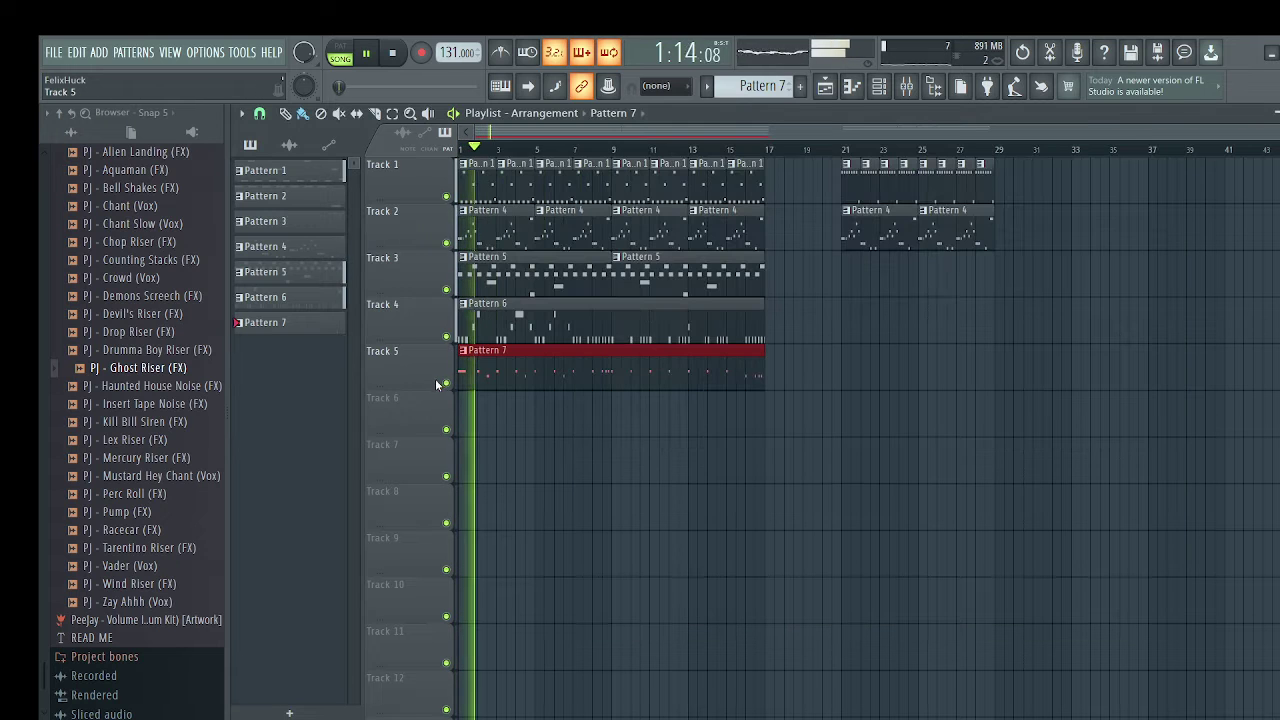
pyautogui.click(447, 384)
pyautogui.rightClick(447, 384)
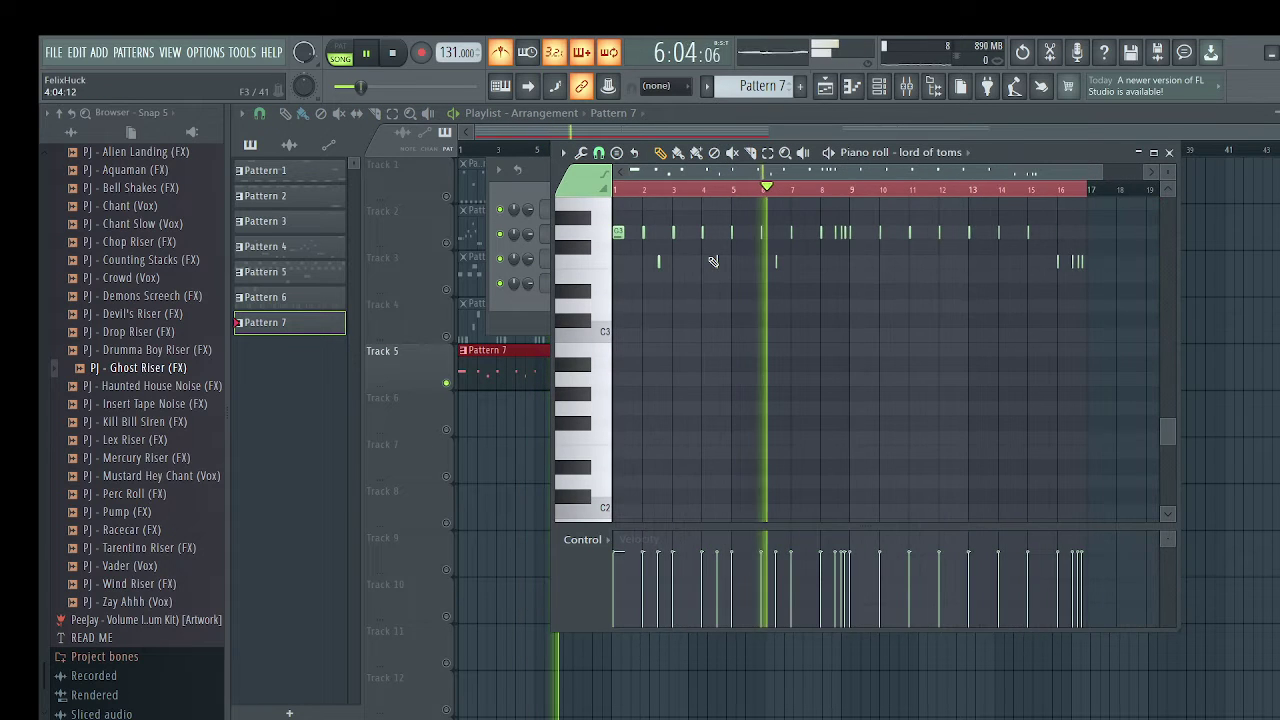
# Shift the middle G3 hits in the second half of Pattern 7's bar 8 so the fill into bar 9 is evenly spaced
pyautogui.scroll(5, 806, 286)
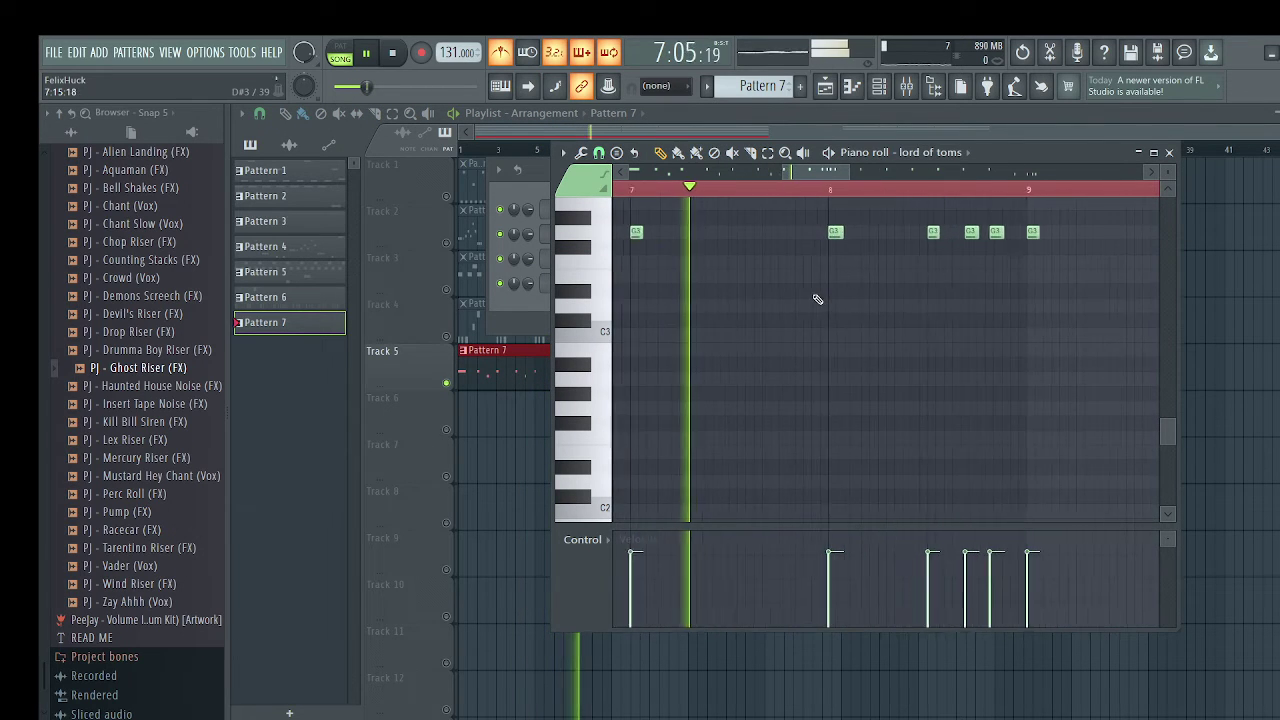
pyautogui.scroll(-2, 814, 290)
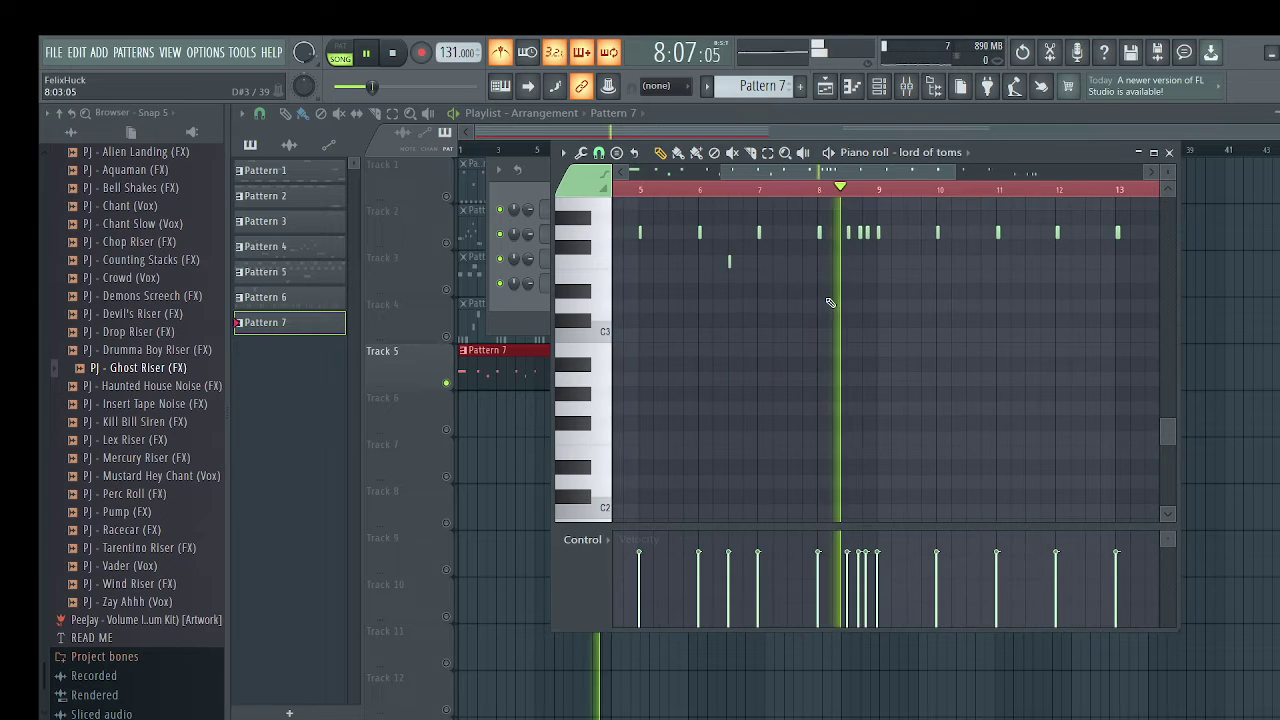
pyautogui.scroll(3, 870, 276)
pyautogui.scroll(2, 874, 274)
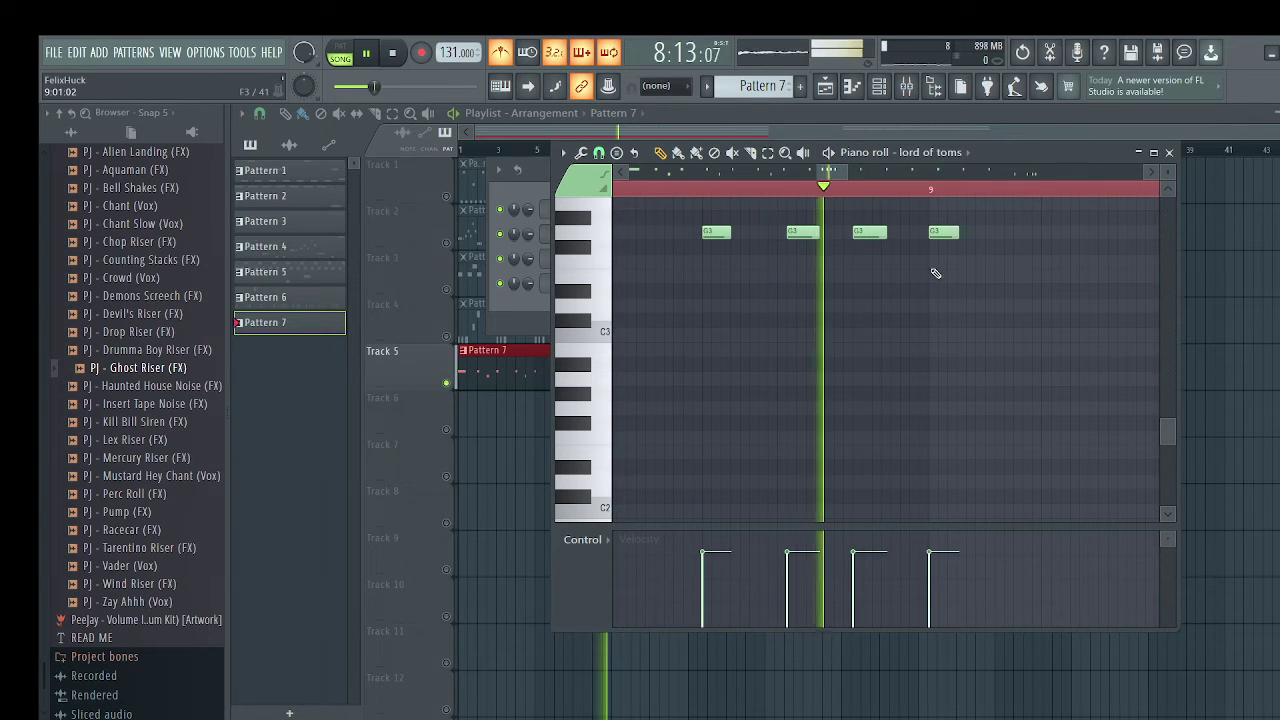
pyautogui.scroll(-4, 975, 272)
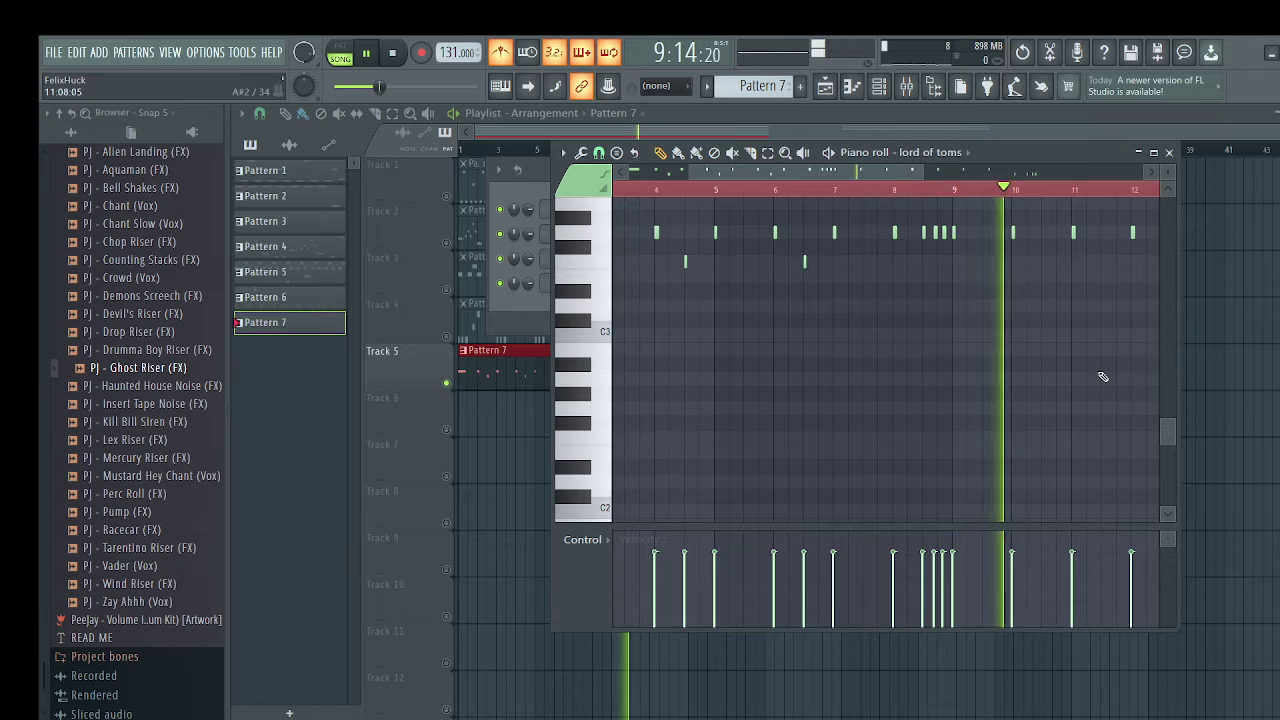
# Adjust the timing of the closing F3 hits in bar 16 of Pattern 7, and close the piano roll
pyautogui.scroll(2, 908, 182)
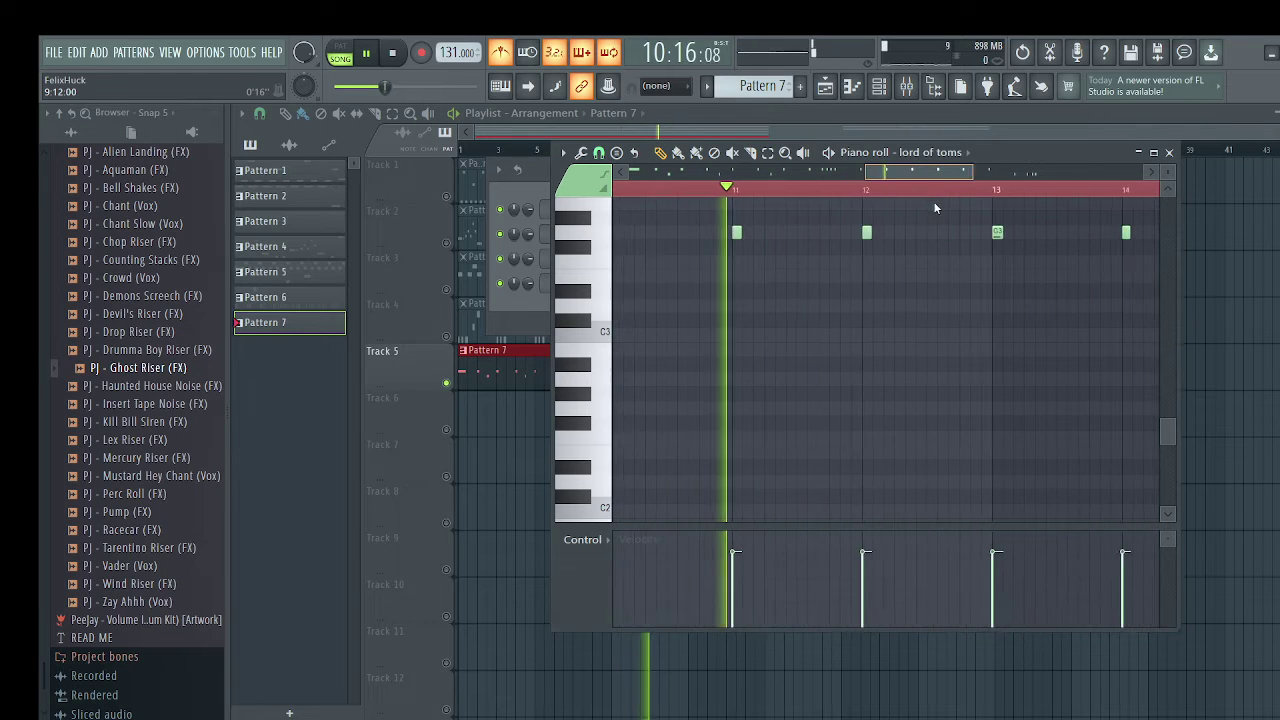
pyautogui.scroll(-1, 961, 197)
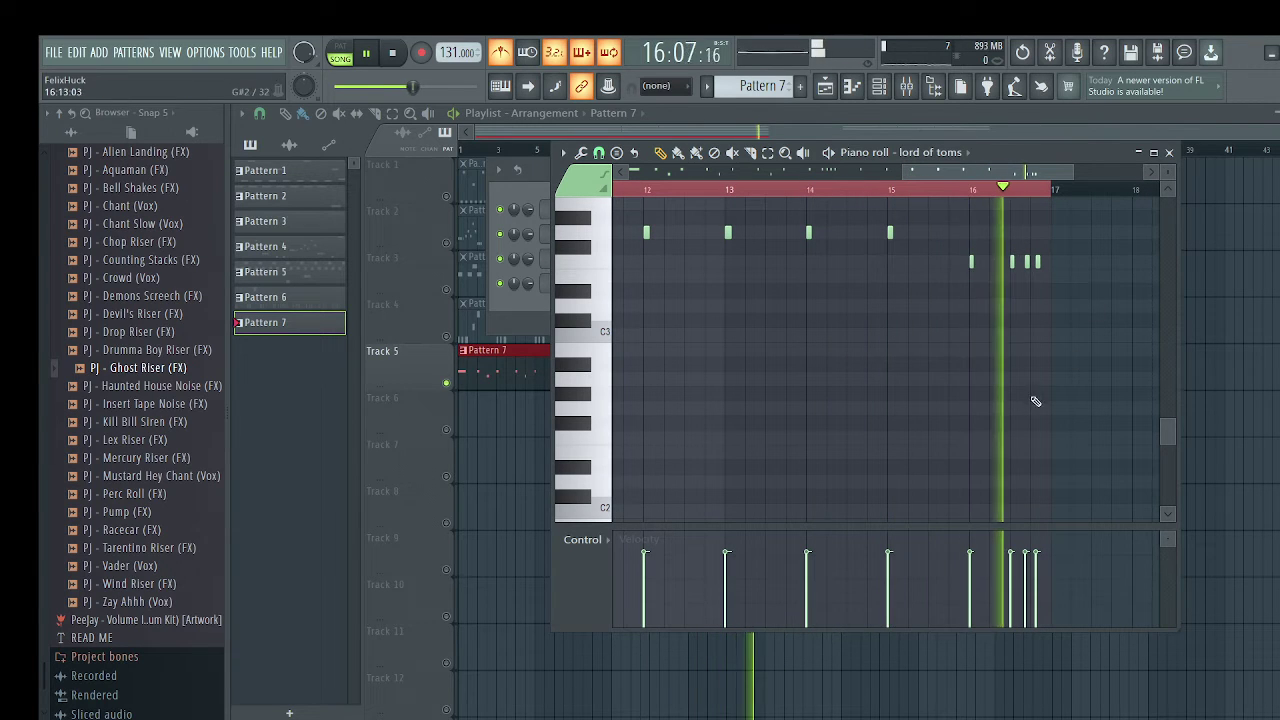
pyautogui.scroll(2, 1048, 302)
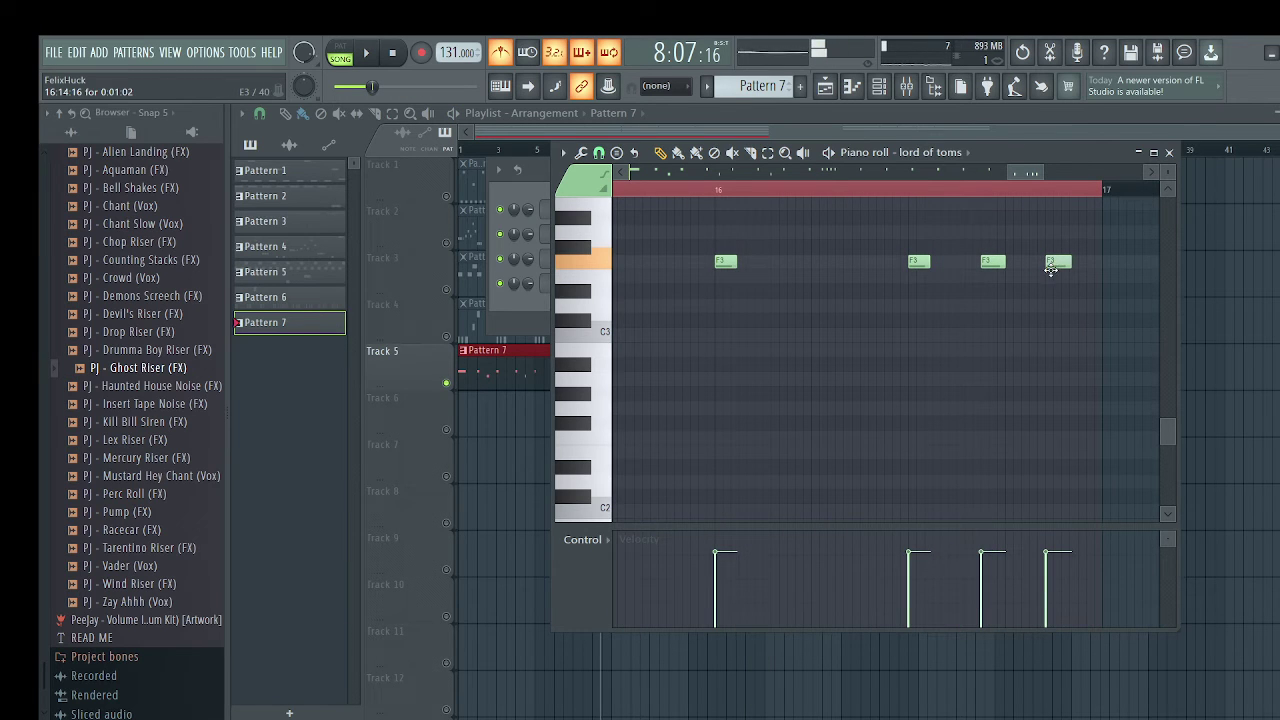
pyautogui.scroll(-2, 1068, 286)
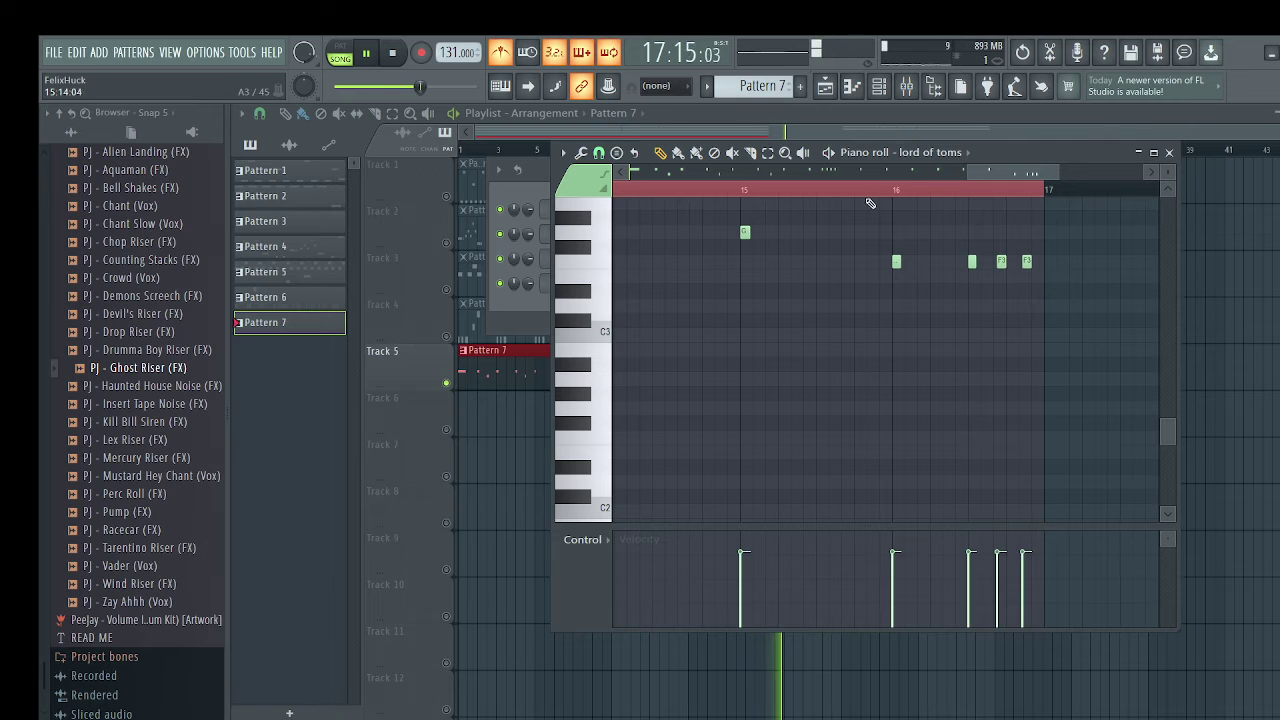
pyautogui.click(1169, 152)
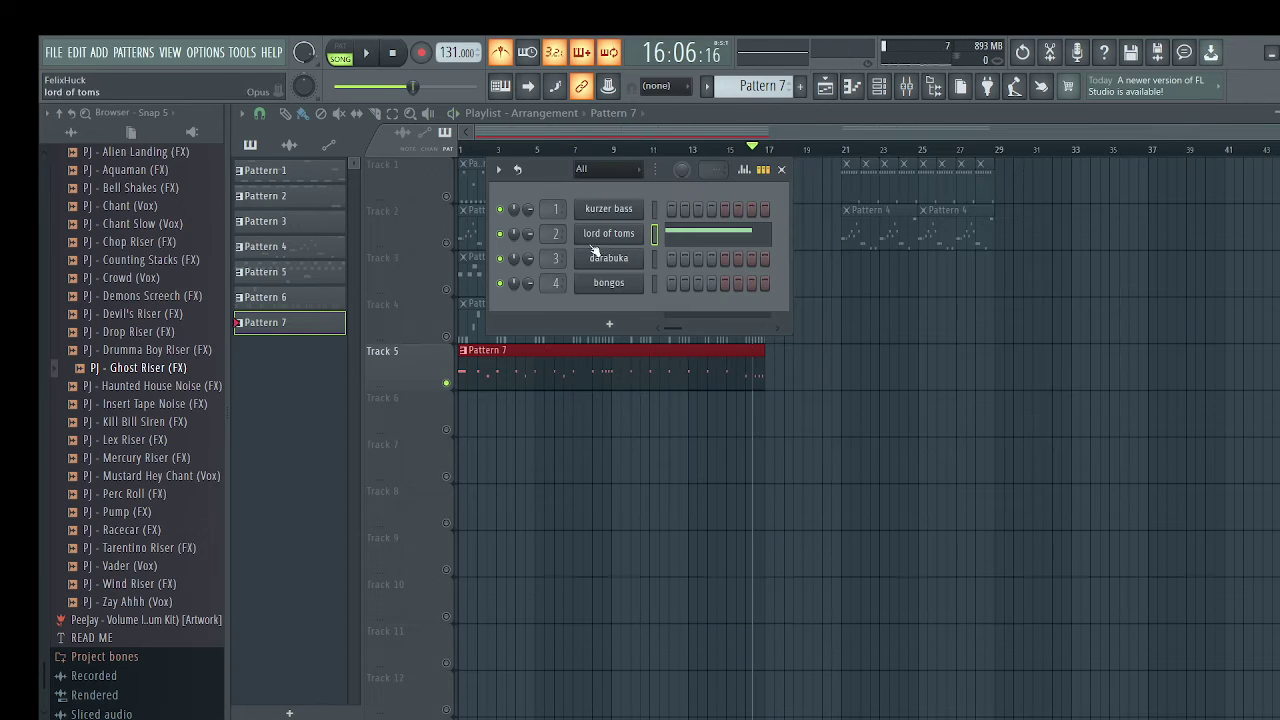
# Open Pattern 7's lord of toms notes and build the velocities up from the bar 2 G3 to a full-strength hit at bar 3
pyautogui.moveTo(461, 149); pyautogui.dragTo(430, 157)
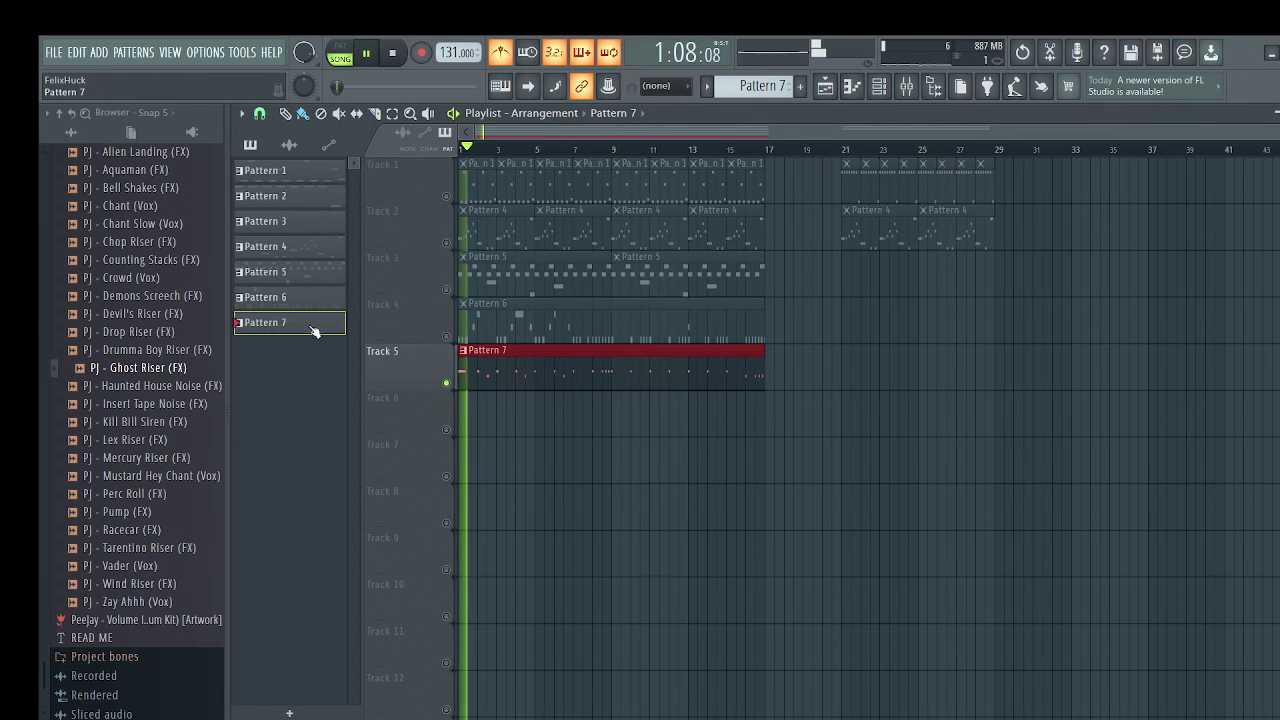
pyautogui.doubleClick(560, 369)
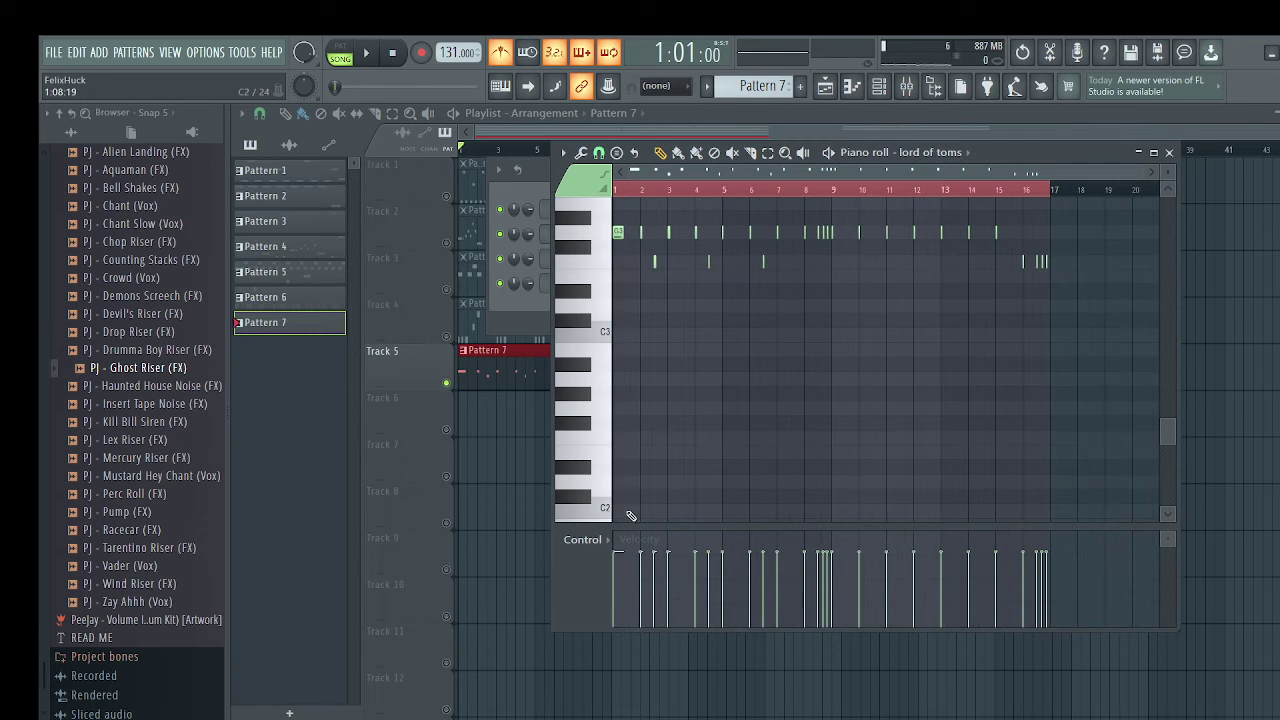
pyautogui.scroll(4, 670, 547)
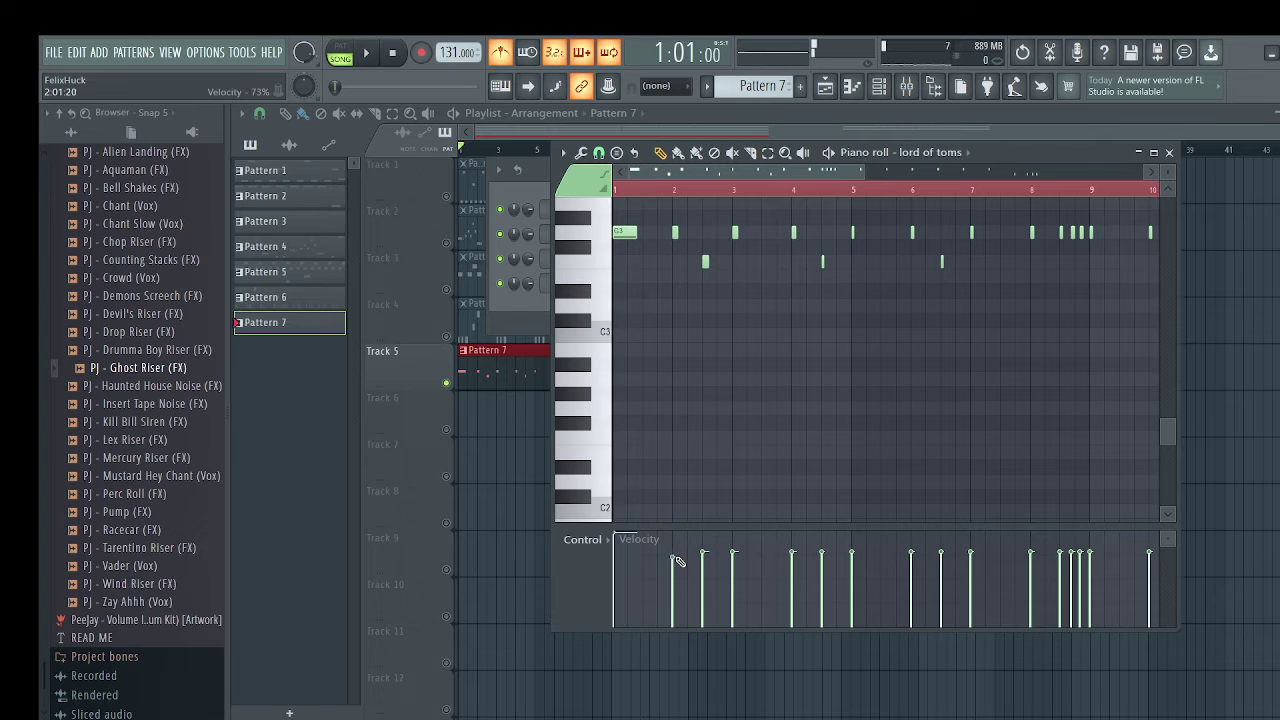
pyautogui.moveTo(704, 549); pyautogui.dragTo(737, 534)
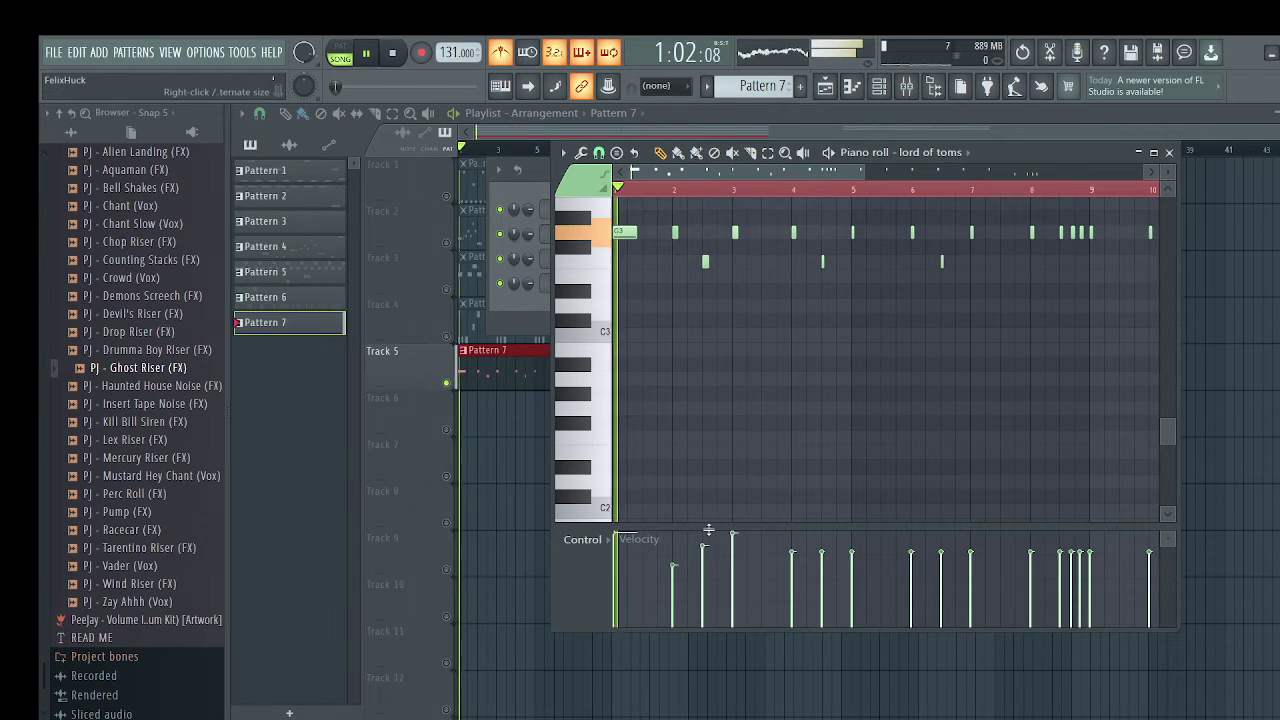
# Vary the hit velocities in bars 4 to 7 of Pattern 7, accenting the G3 hits that open bars 5 and 7
pyautogui.scroll(-2, 750, 557)
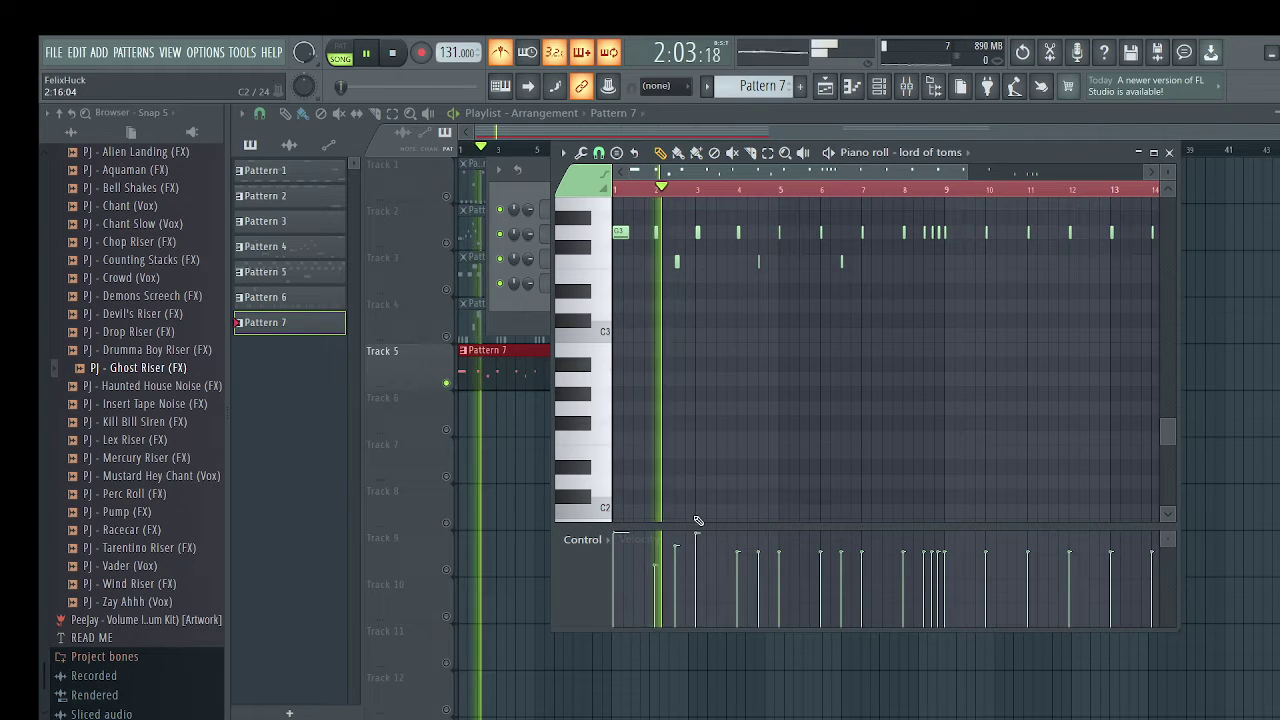
pyautogui.scroll(3, 765, 556)
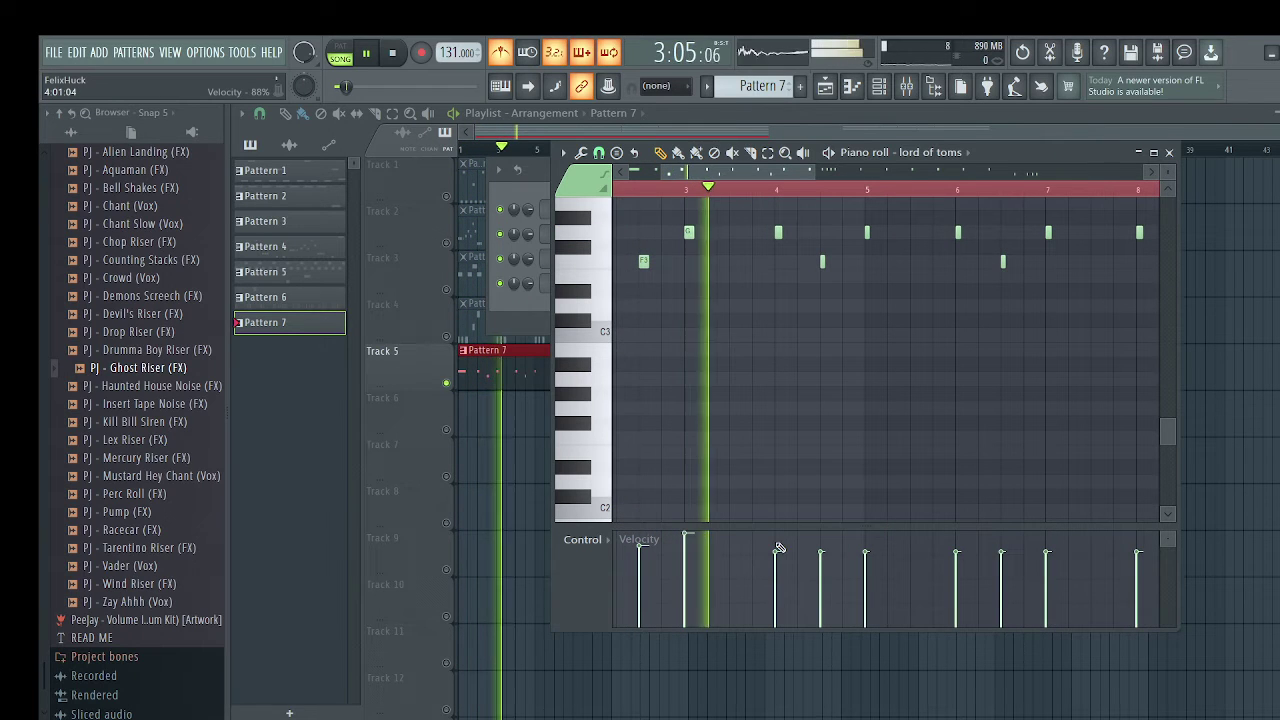
pyautogui.click(776, 556)
pyautogui.click(822, 549)
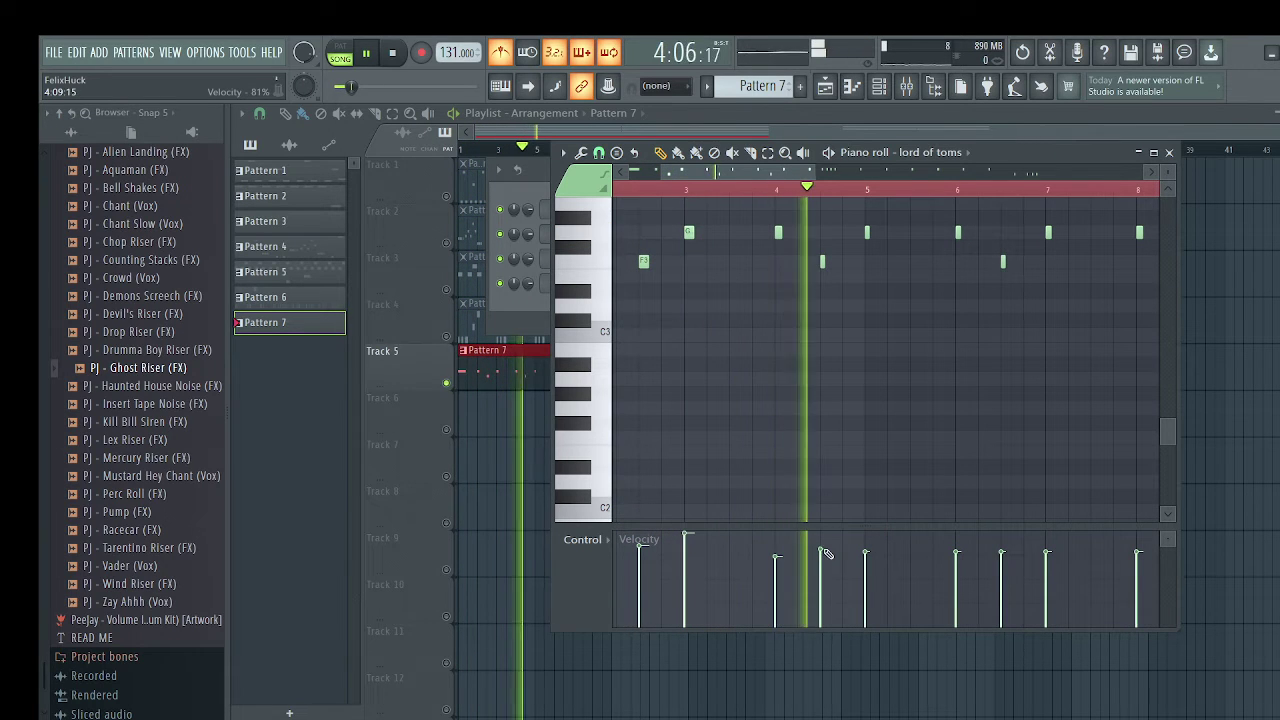
pyautogui.click(866, 533)
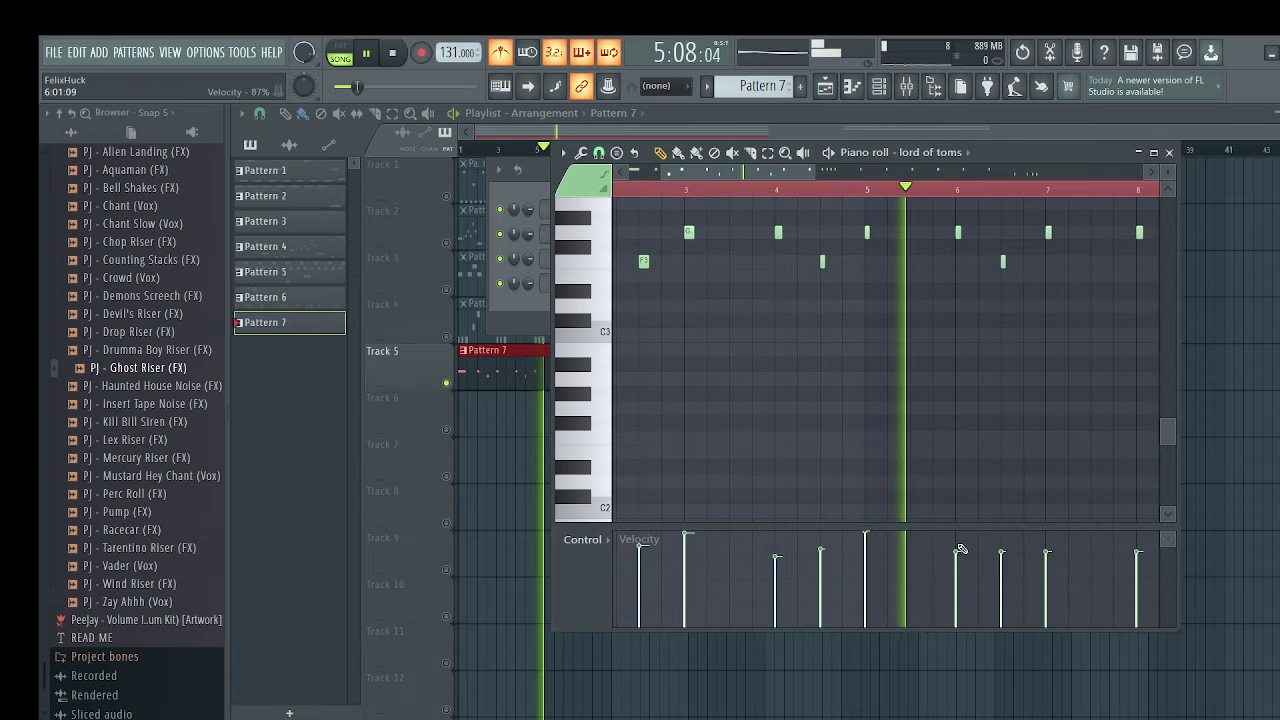
pyautogui.click(1002, 546)
pyautogui.click(1047, 533)
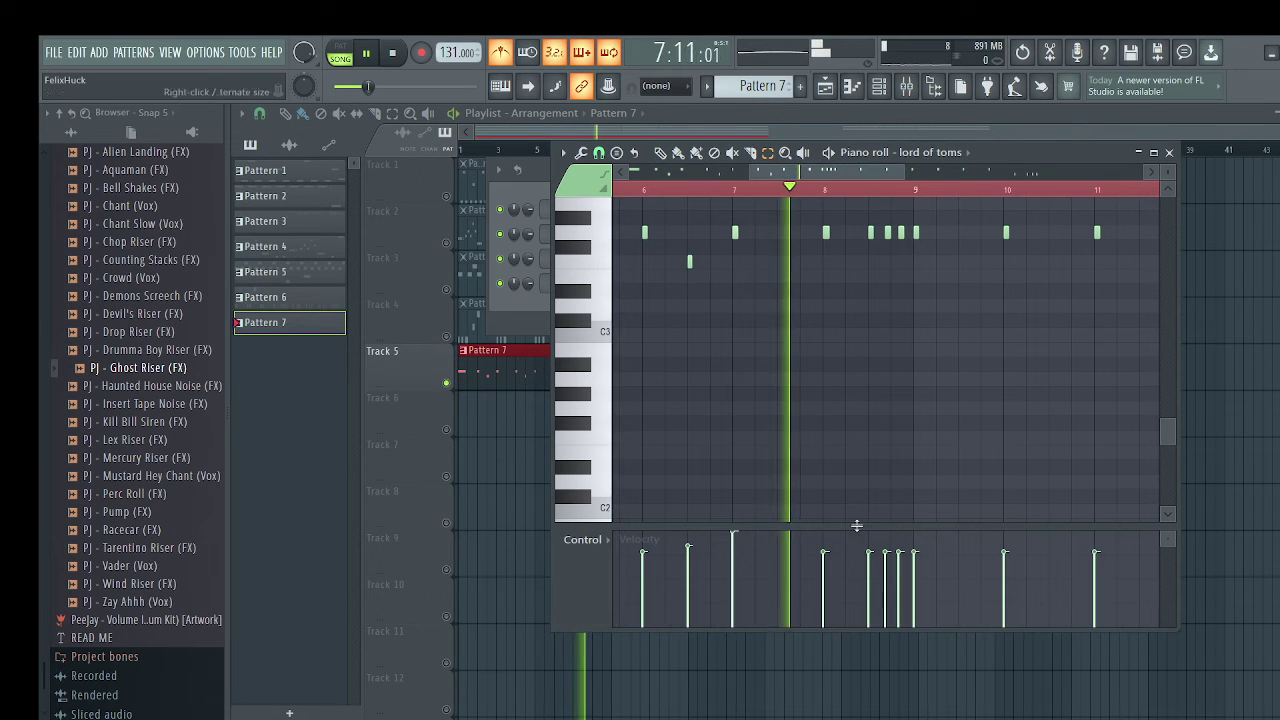
# Clear the time selection and ramp the velocities of Pattern 7's G3 fill upward from mid bar 8 into bar 9
pyautogui.hotkey('ctrl', 'a')
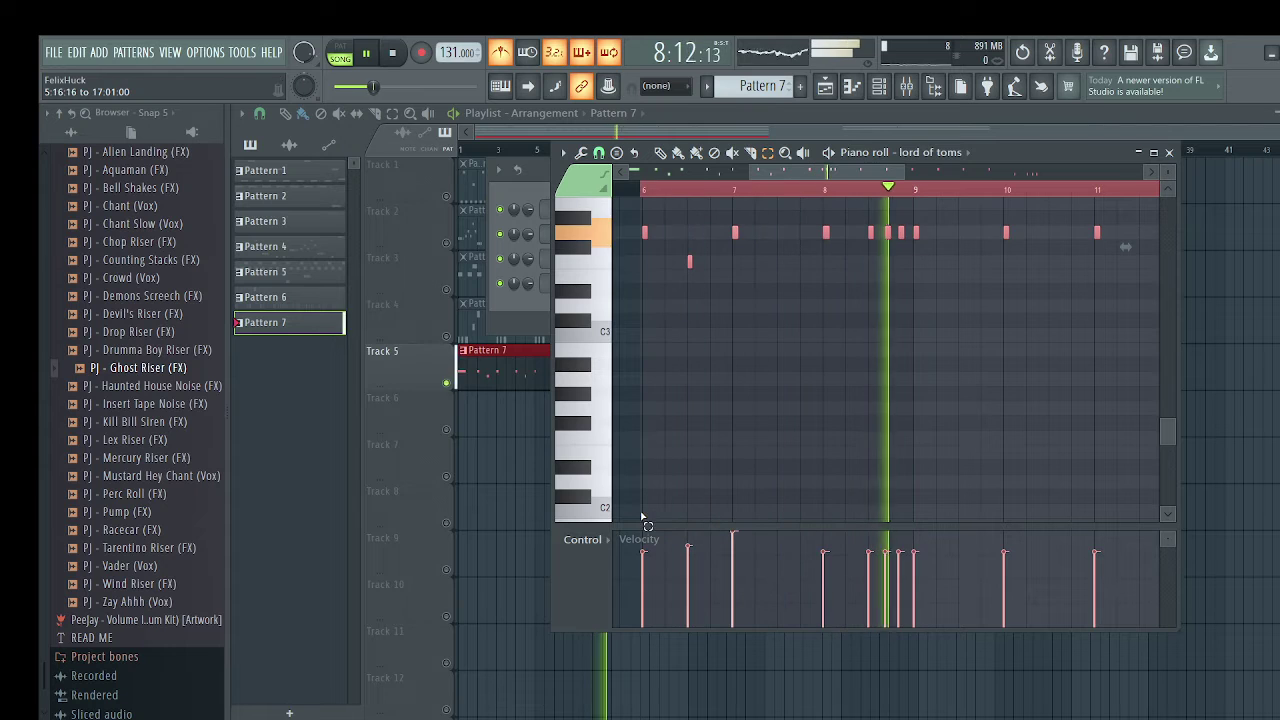
pyautogui.hotkey('ctrl', 'd')
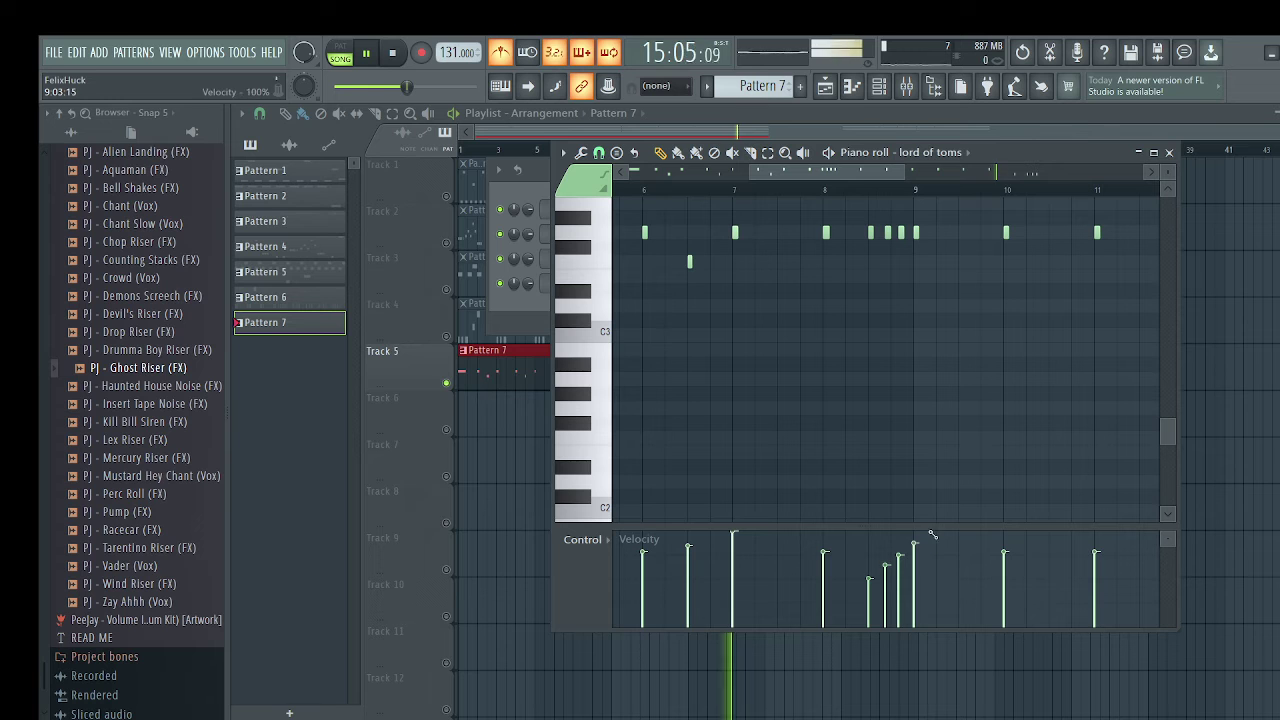
pyautogui.scroll(-4, 965, 344)
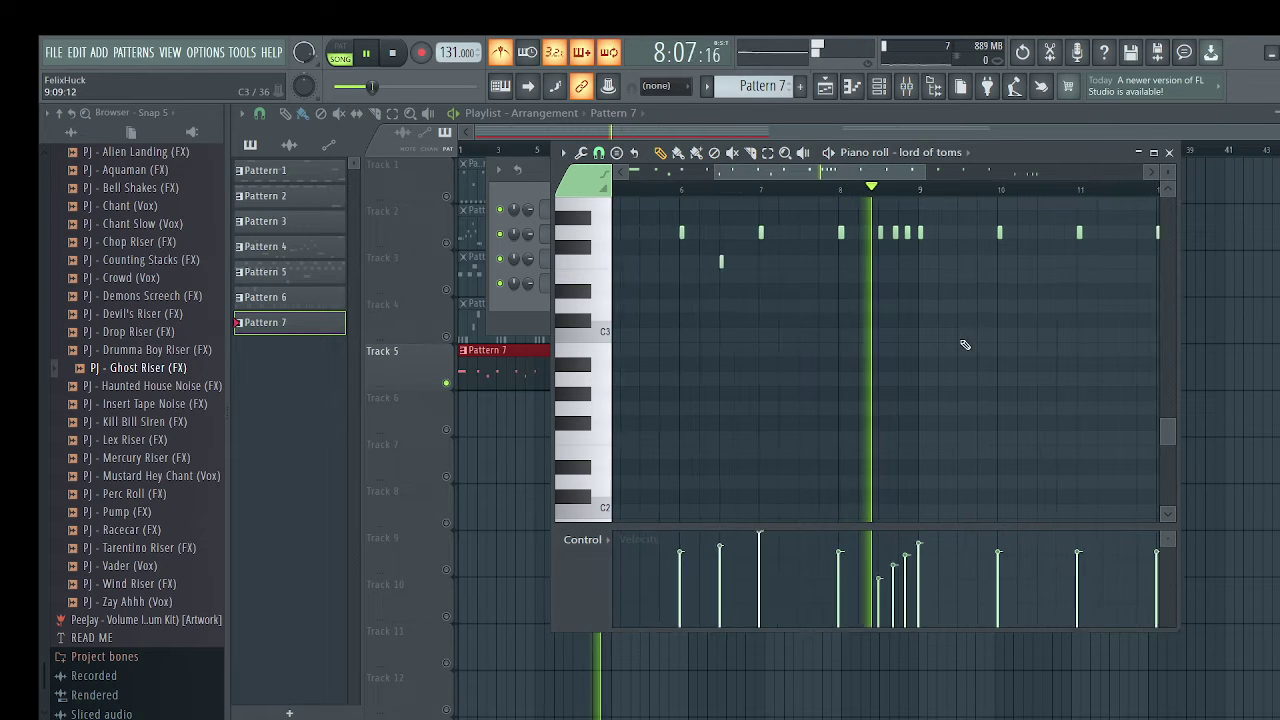
# Accent the G3 hits at bars 11, 13 and 15 of Pattern 7, and ramp the three closing F3 velocities upward in bar 16
pyautogui.moveTo(895, 173); pyautogui.dragTo(968, 240)
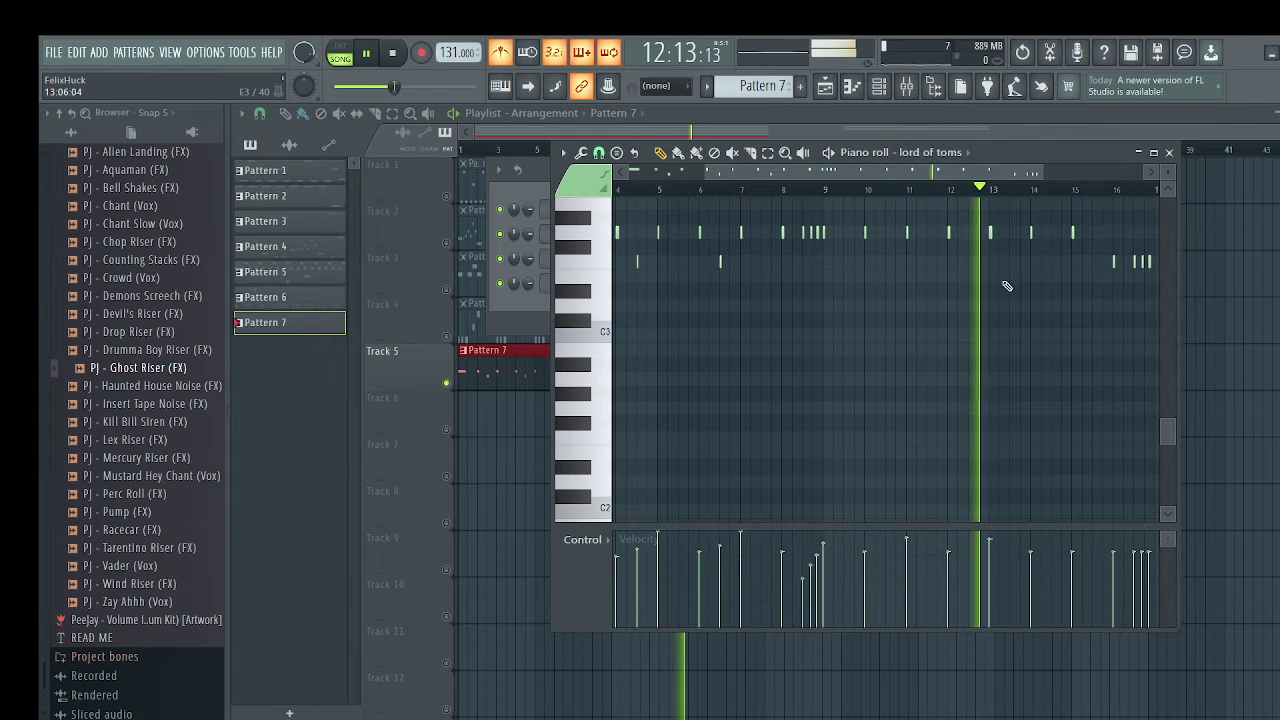
pyautogui.moveTo(949, 176); pyautogui.dragTo(1006, 215)
pyautogui.scroll(3, 975, 567)
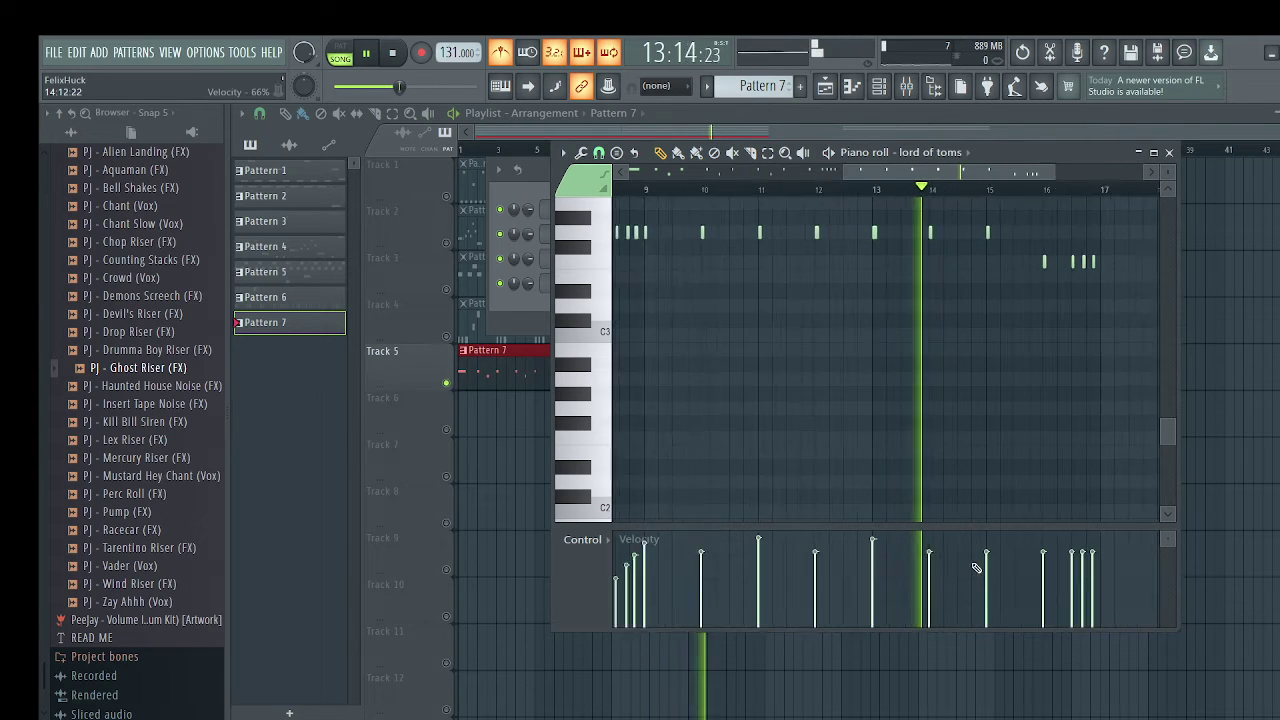
pyautogui.scroll(3, 1122, 573)
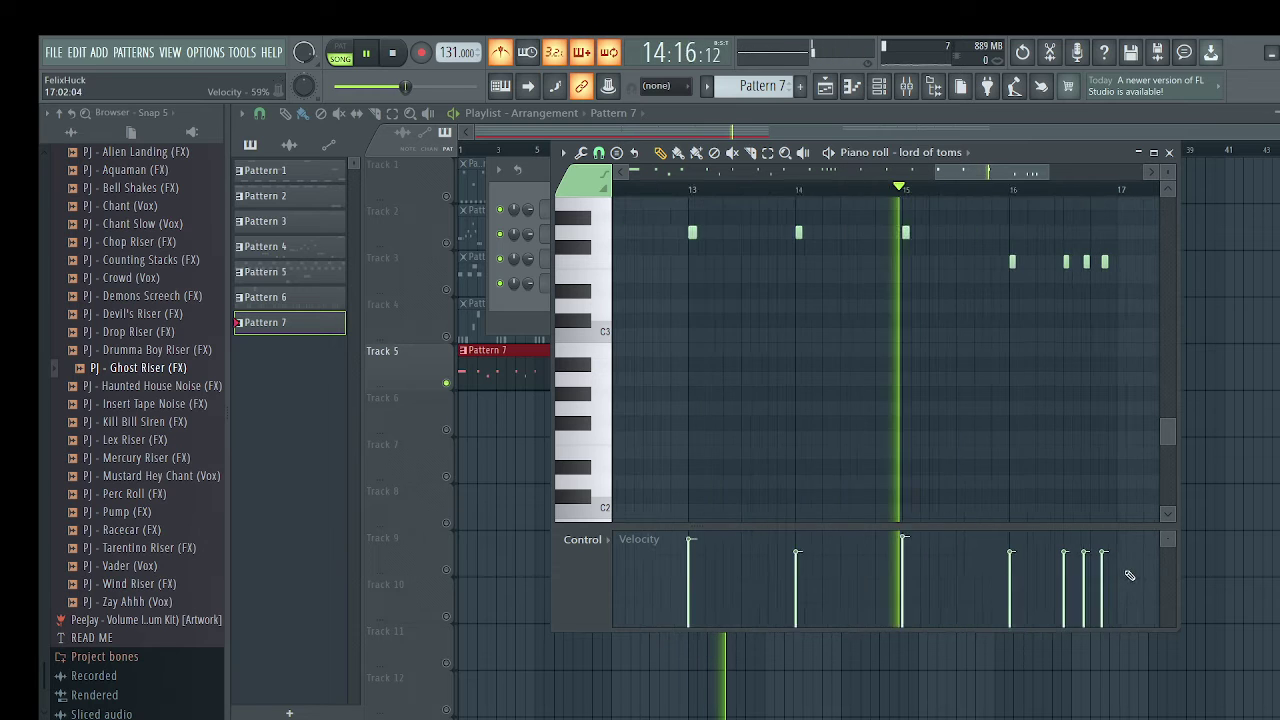
pyautogui.moveTo(1048, 586)
pyautogui.mouseDown()
pyautogui.moveTo(1103, 563)
pyautogui.moveTo(1110, 541)
pyautogui.mouseUp()
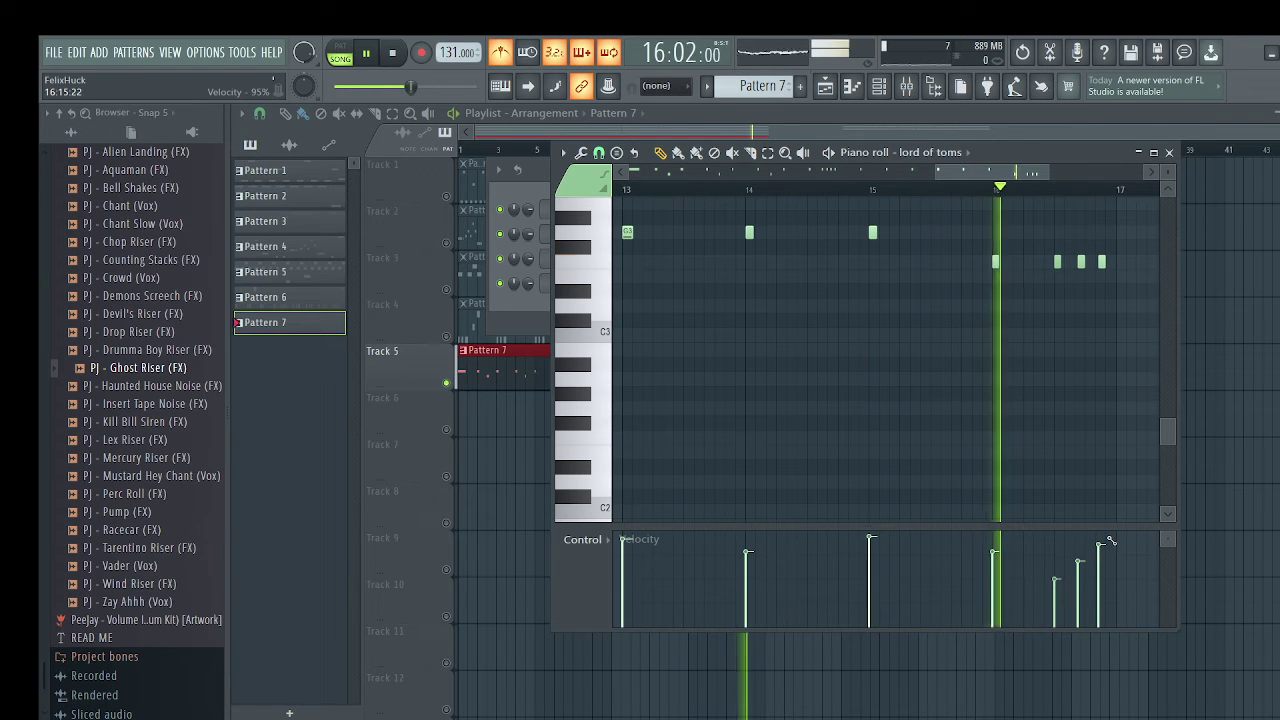
pyautogui.click(1169, 153)
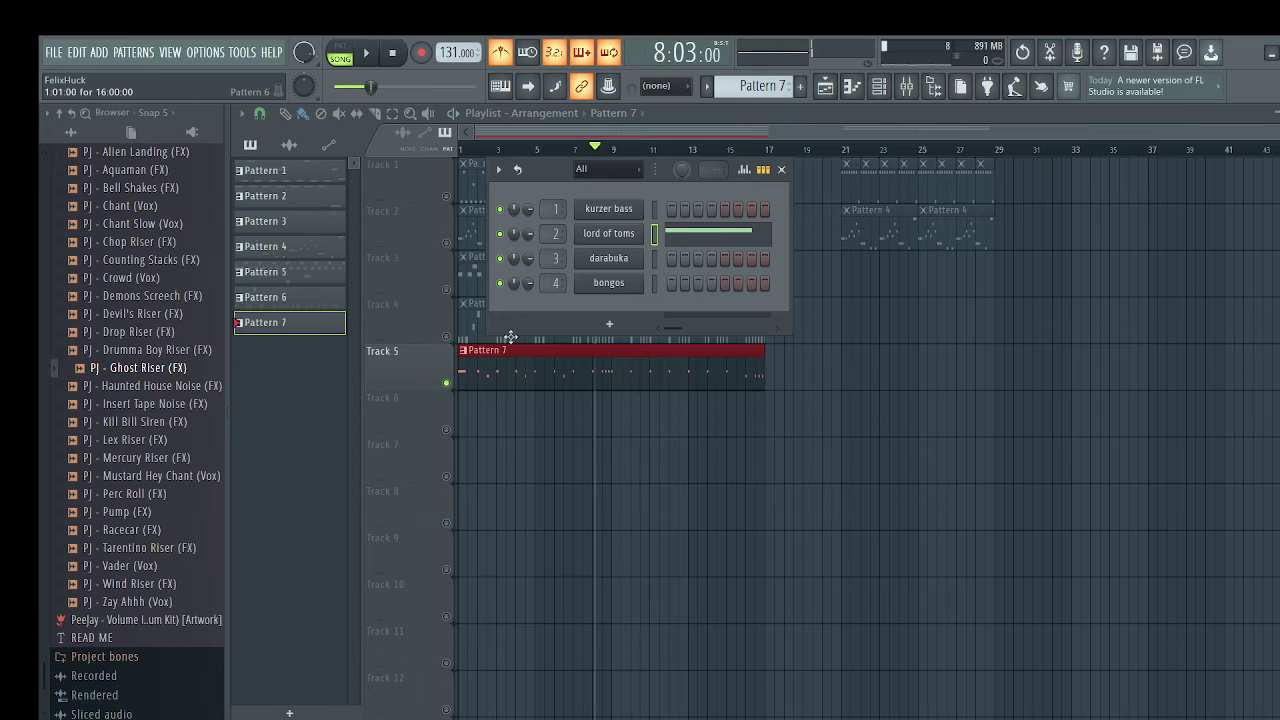
# Unmute Track 4 alongside Track 5 and open Pattern 6's lord of toms notes at bar 1
pyautogui.press('F6')
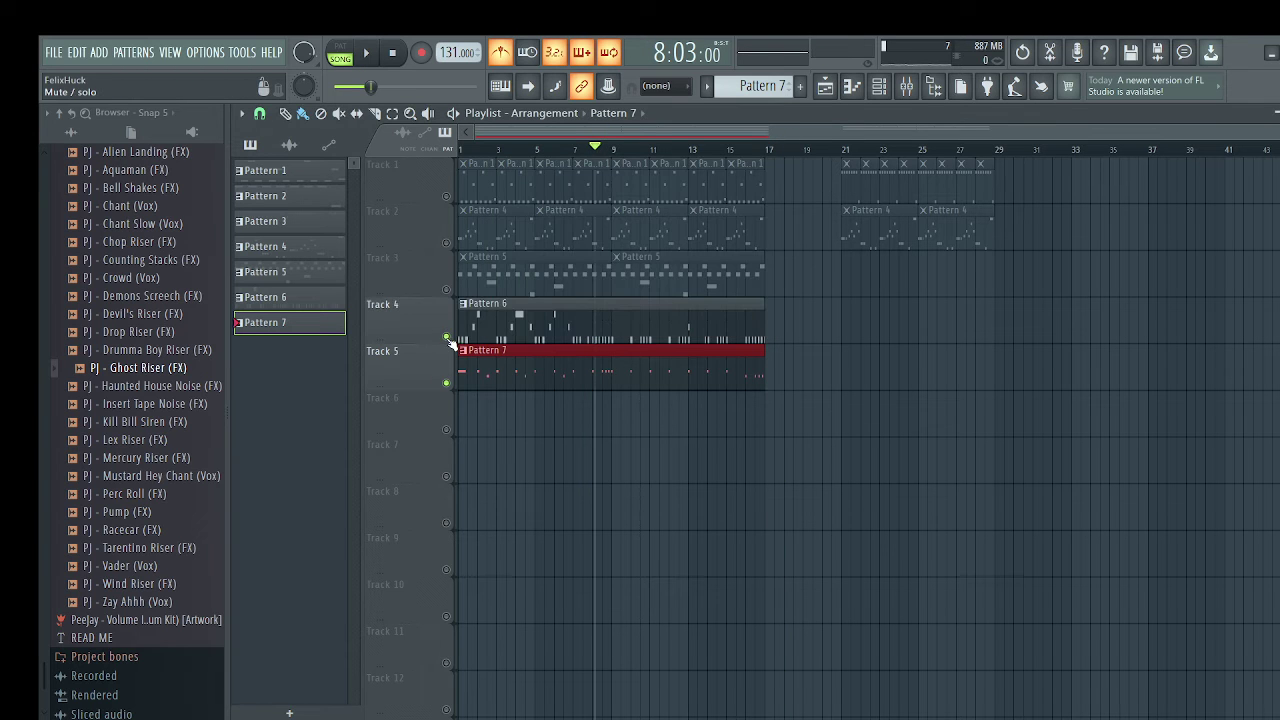
pyautogui.doubleClick(510, 303)
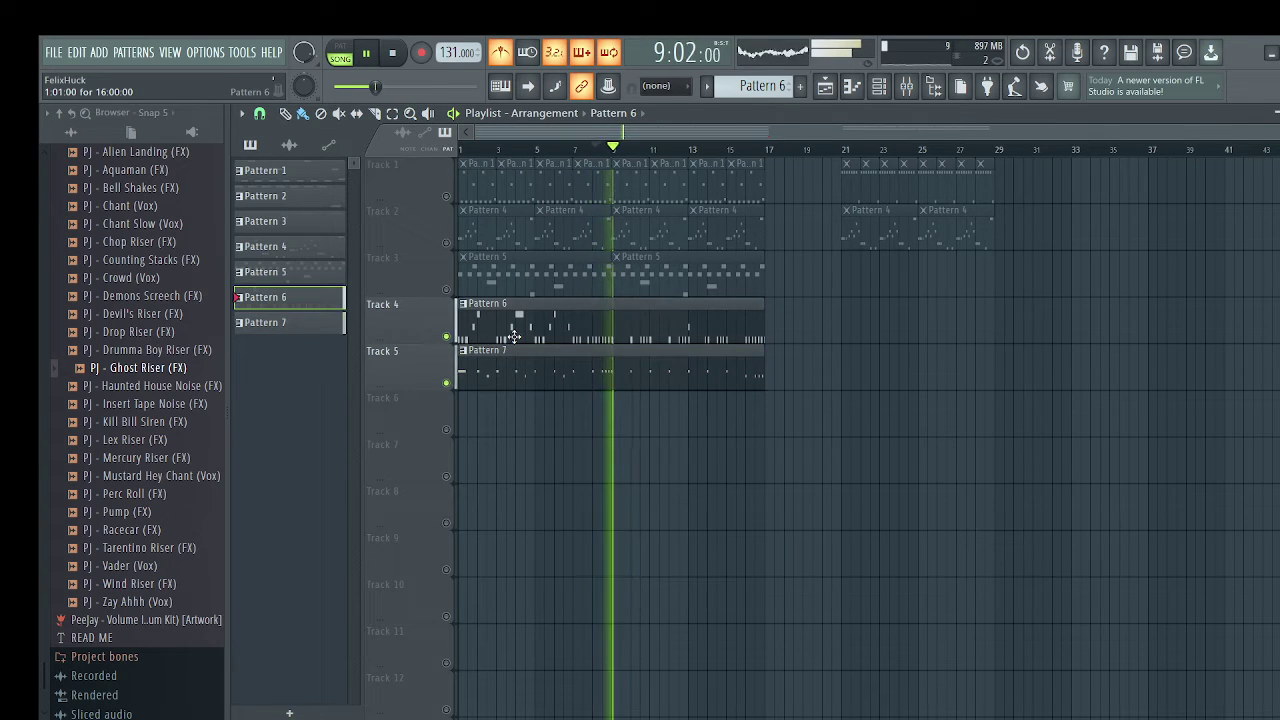
pyautogui.moveTo(748, 176); pyautogui.dragTo(620, 186)
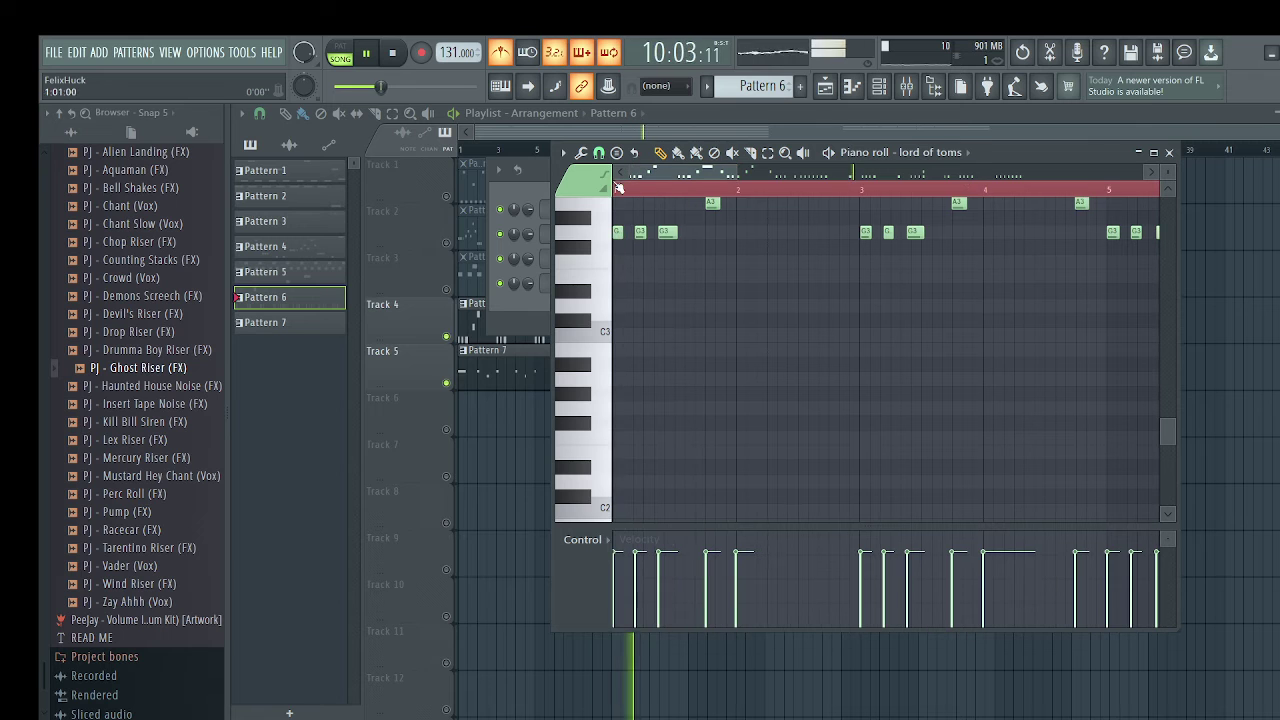
pyautogui.click(618, 190)
# Play Patterns 6 and 7 together and examine Pattern 6's lord of toms notes across the opening bars
pyautogui.scroll(3, 780, 320)
pyautogui.scroll(2, 660, 400)
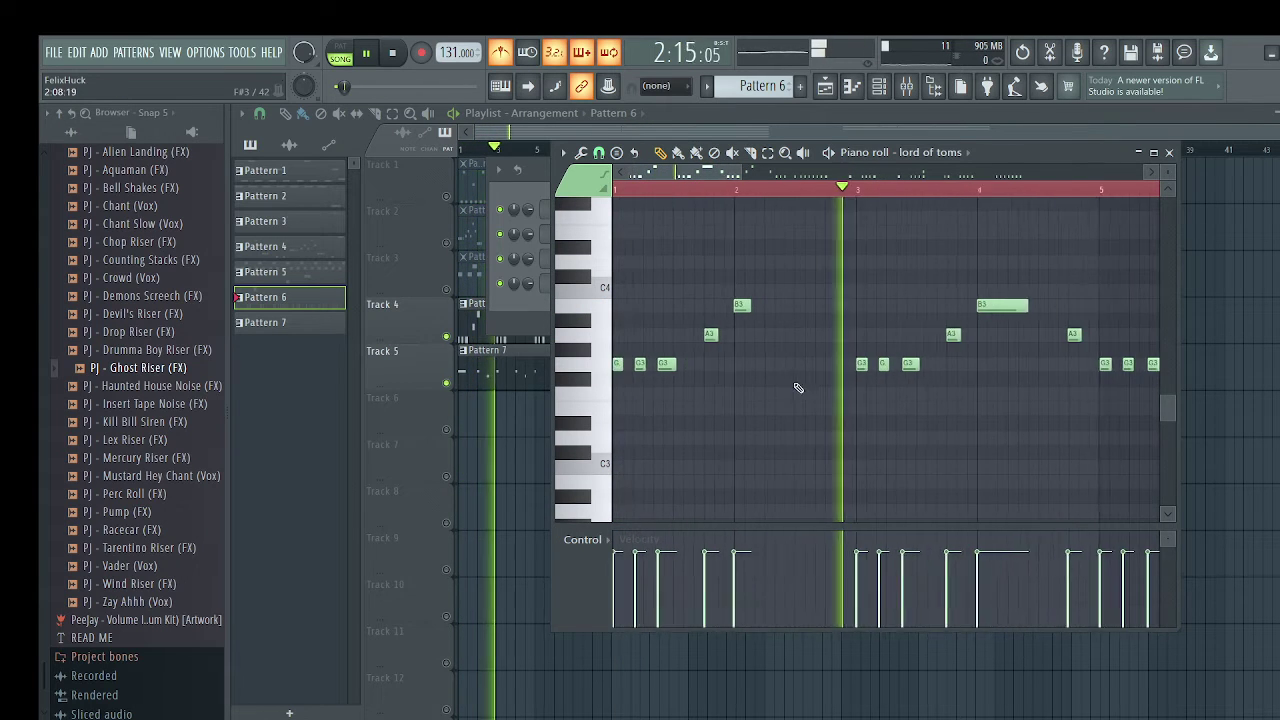
pyautogui.scroll(1, 919, 417)
pyautogui.moveTo(687, 175); pyautogui.dragTo(735, 193)
pyautogui.scroll(-3, 905, 364)
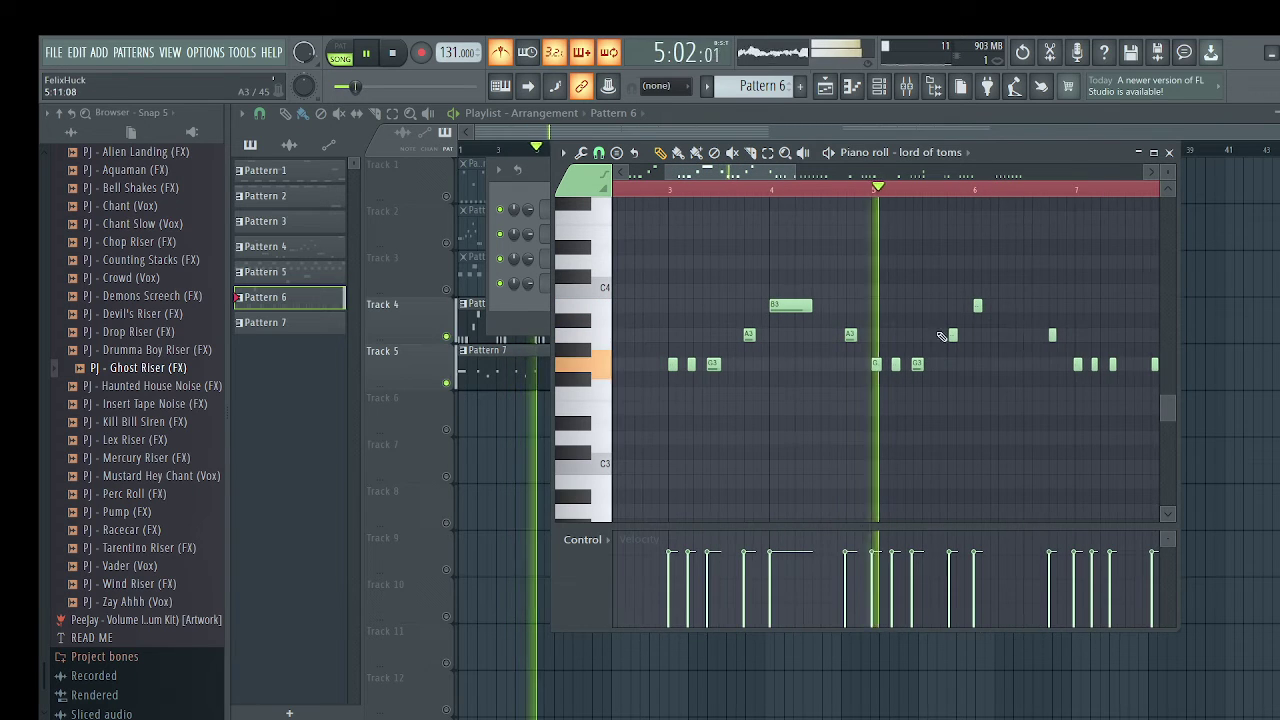
pyautogui.scroll(4, 1074, 384)
pyautogui.scroll(-5, 869, 466)
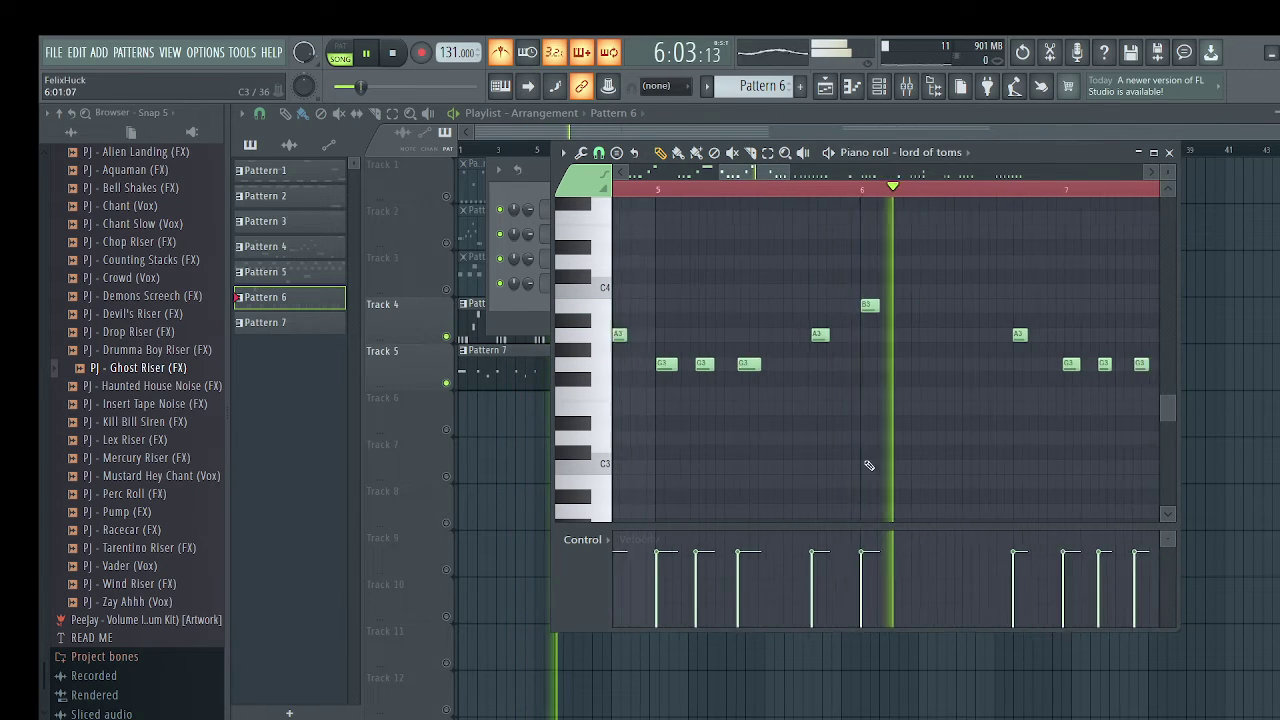
# Vary Pattern 6's velocities in bars 1 and 2, softening the second G3 and the A3 while accenting the third G3 and B3
pyautogui.moveTo(708, 187); pyautogui.dragTo(652, 192)
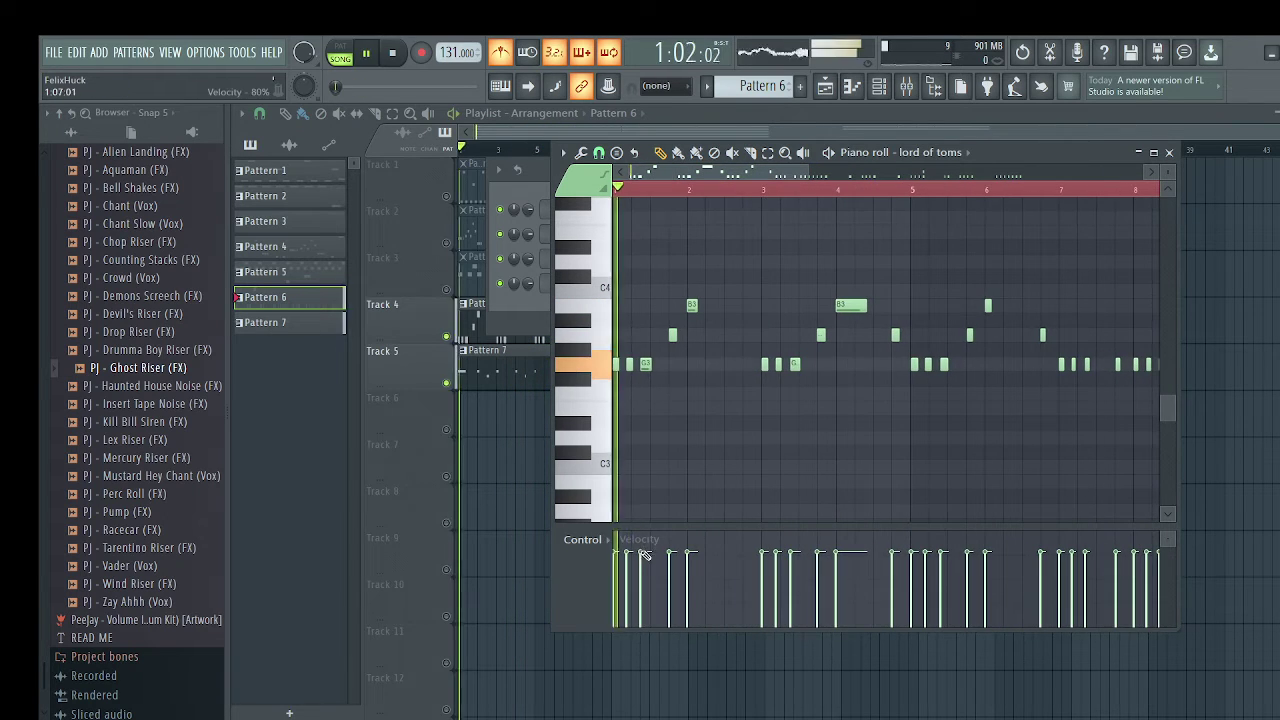
pyautogui.press('space')
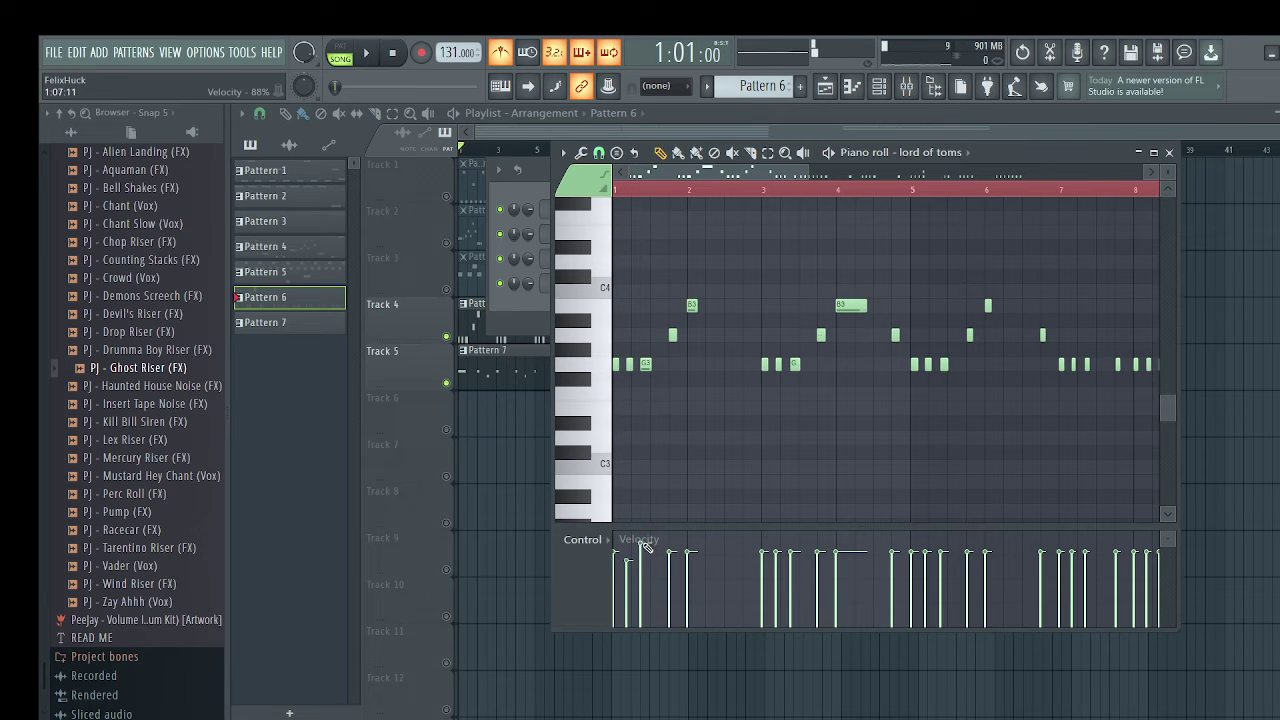
pyautogui.scroll(2, 675, 560)
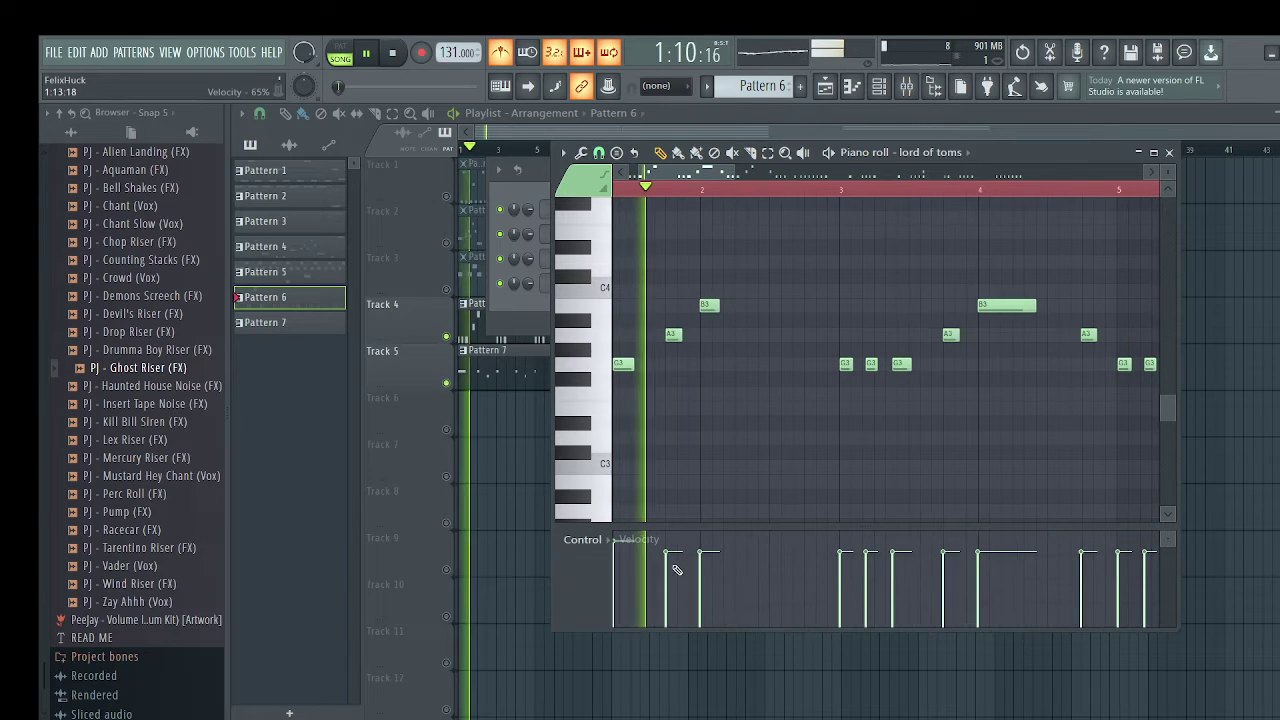
pyautogui.moveTo(701, 539); pyautogui.dragTo(703, 535)
pyautogui.press('space')
pyautogui.press('space')
pyautogui.scroll(-2, 781, 565)
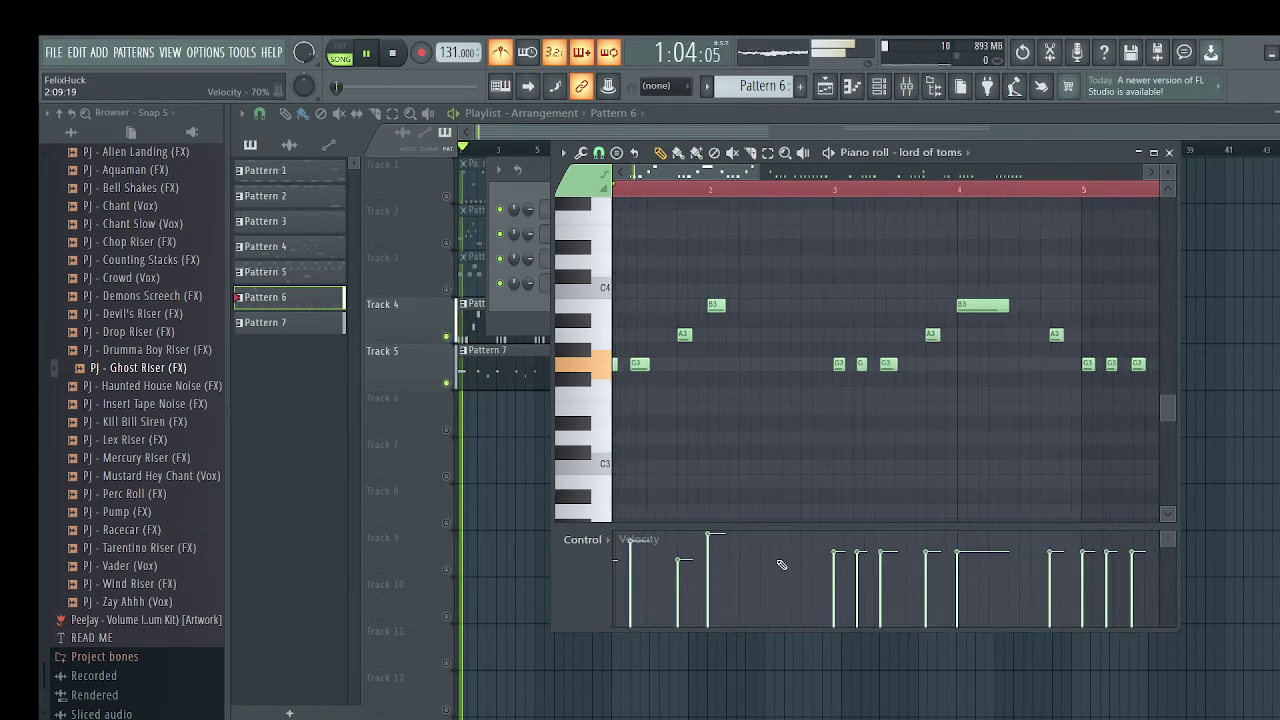
# Alternate the velocities of bar 3's G3 and A3 hits in Pattern 6 between loud and soft, and accent the B3 at bar 4
pyautogui.scroll(2, 764, 573)
pyautogui.scroll(-1, 763, 569)
pyautogui.click(762, 538)
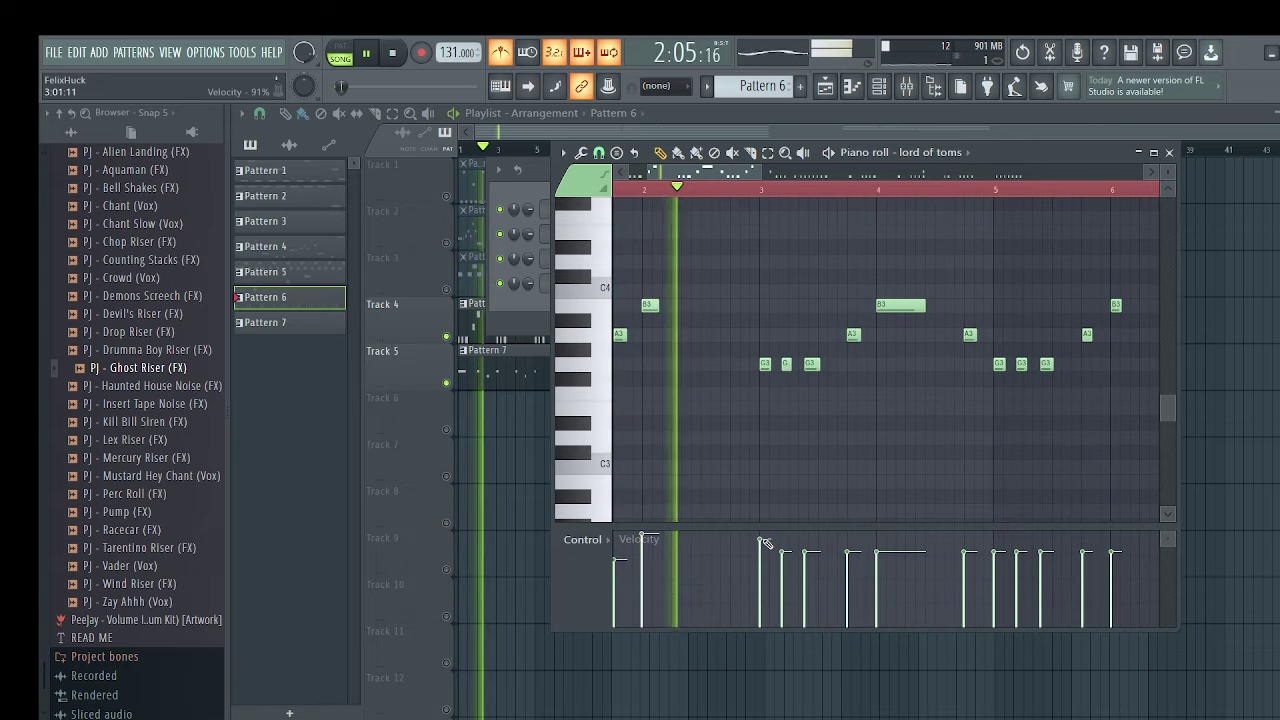
pyautogui.click(784, 570)
pyautogui.click(806, 540)
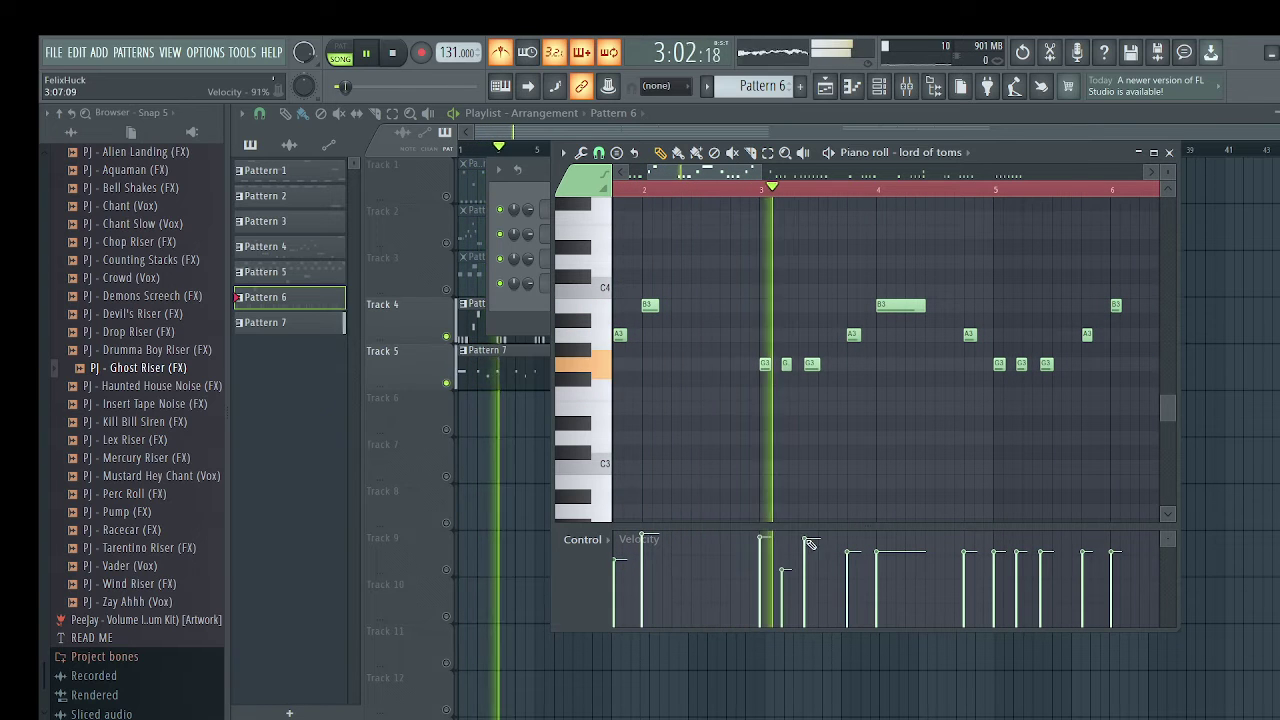
pyautogui.click(848, 564)
pyautogui.click(877, 540)
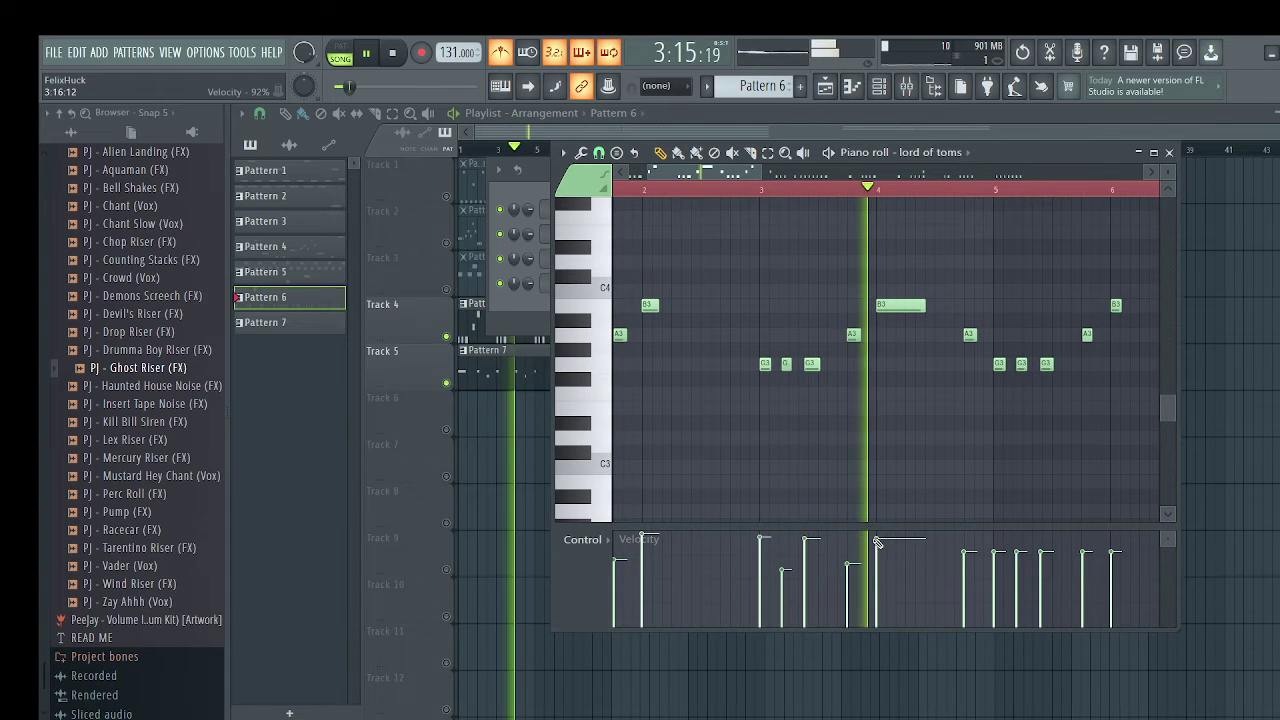
# Continue the alternating soft and loud velocities in Pattern 6 from the A3 before bar 5 through the G3 hits of bar 7
pyautogui.click(964, 566)
pyautogui.click(997, 540)
pyautogui.click(1019, 566)
pyautogui.click(1043, 538)
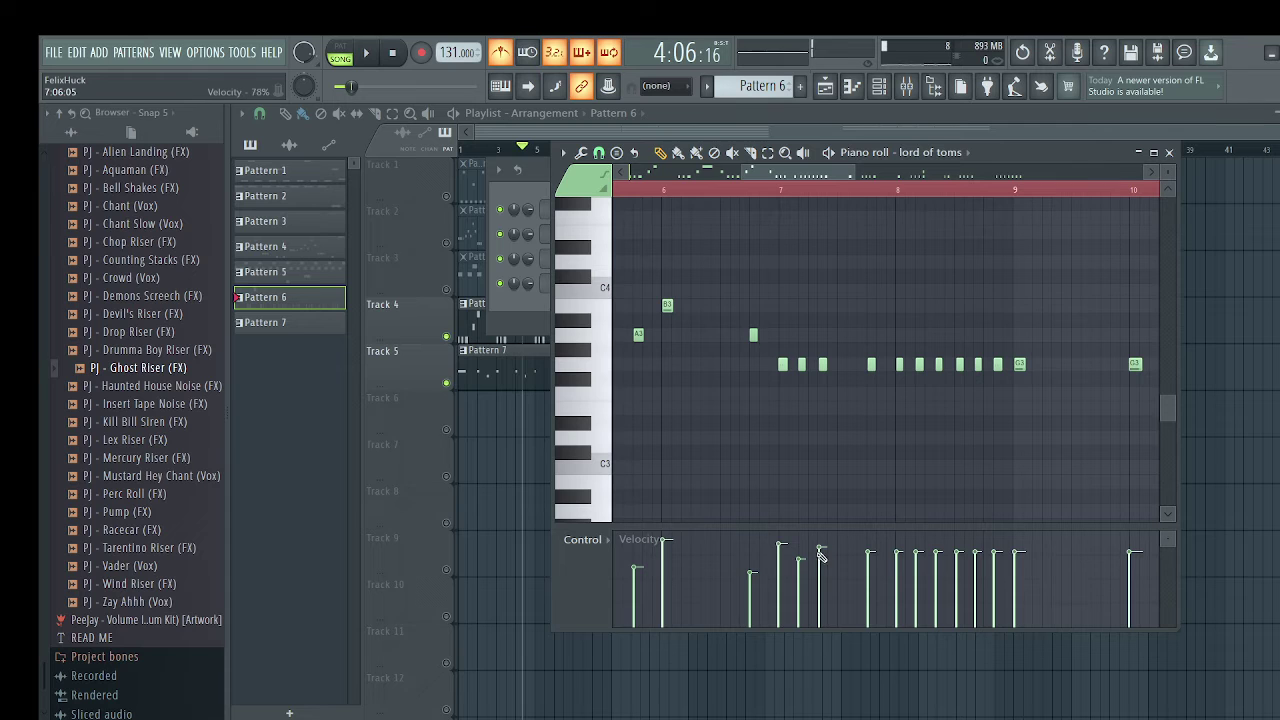
# Shape the velocities of Pattern 6's G3 runs into rising ramps that peak on the first hits of bars 9, 11 and 13
pyautogui.click(765, 193)
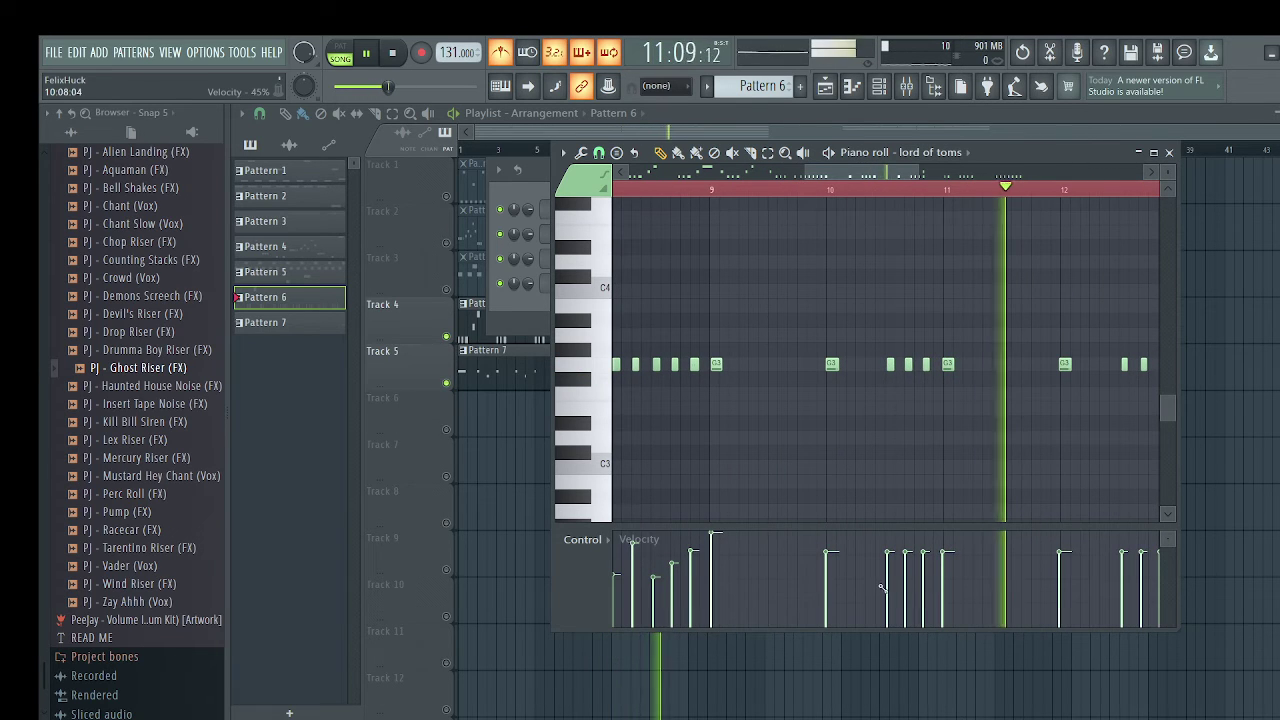
pyautogui.moveTo(909, 571); pyautogui.dragTo(948, 534)
pyautogui.scroll(-1, 1028, 526)
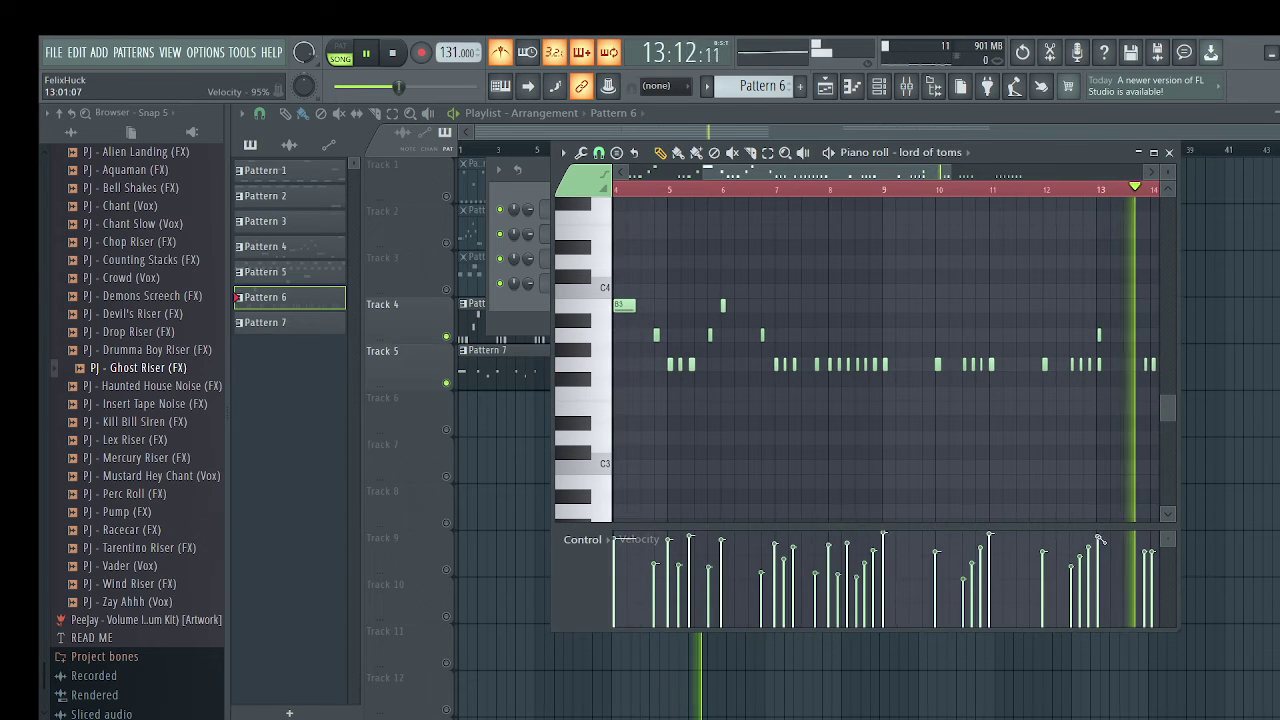
pyautogui.moveTo(903, 174); pyautogui.dragTo(981, 181)
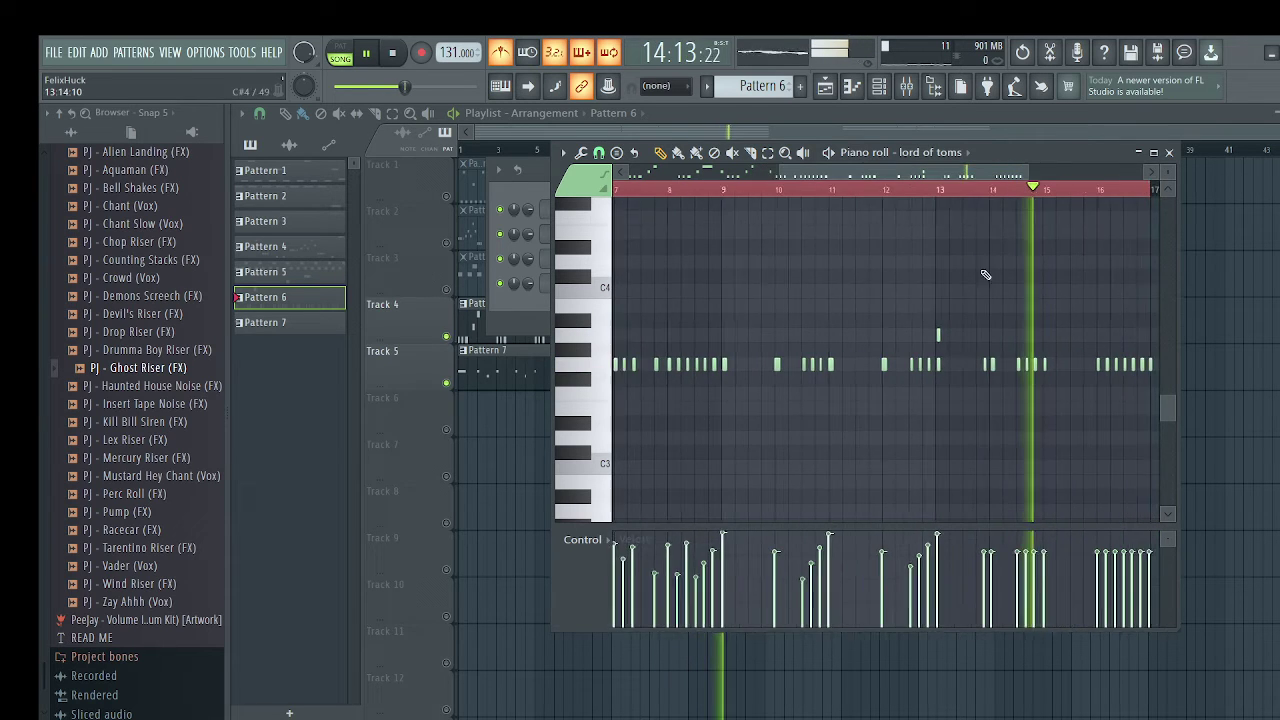
pyautogui.scroll(3, 990, 560)
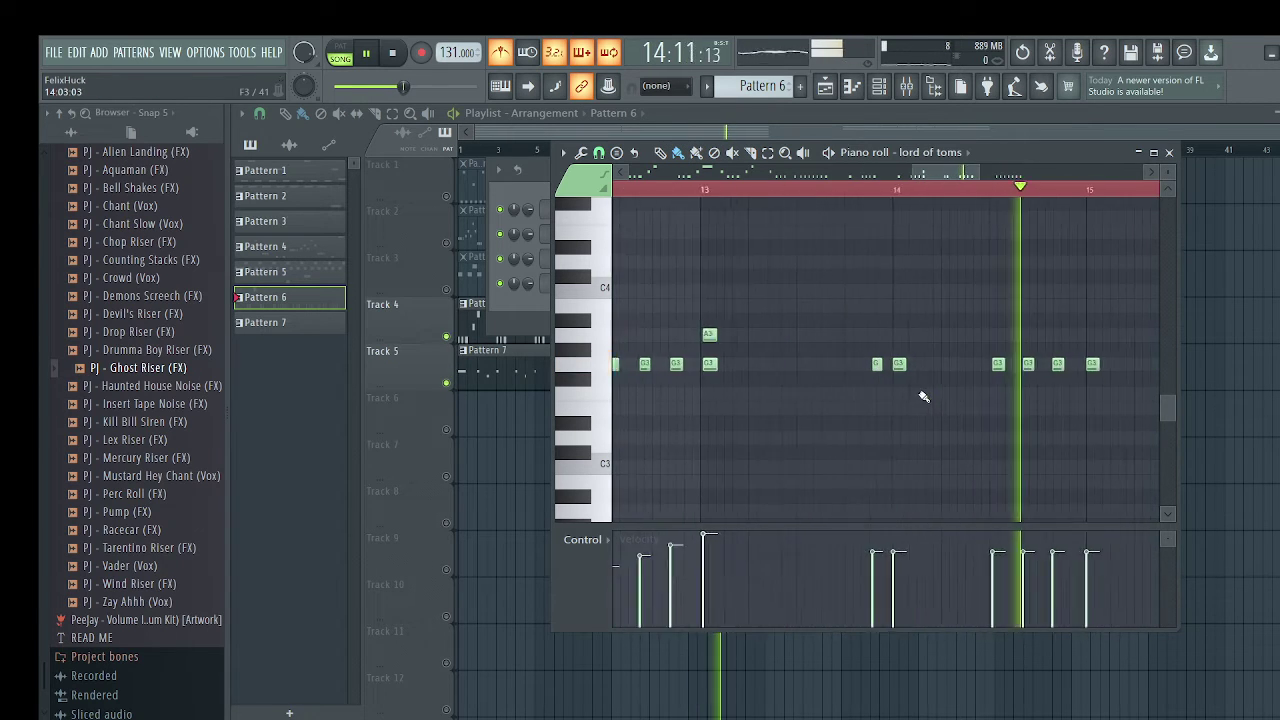
# Soften Pattern 6's G3 just before bar 14 and accent the G3 on bar 14 at about 97% velocity
pyautogui.keyDown('ctrl'); pyautogui.scroll(-2, 880, 390); pyautogui.keyUp('ctrl')
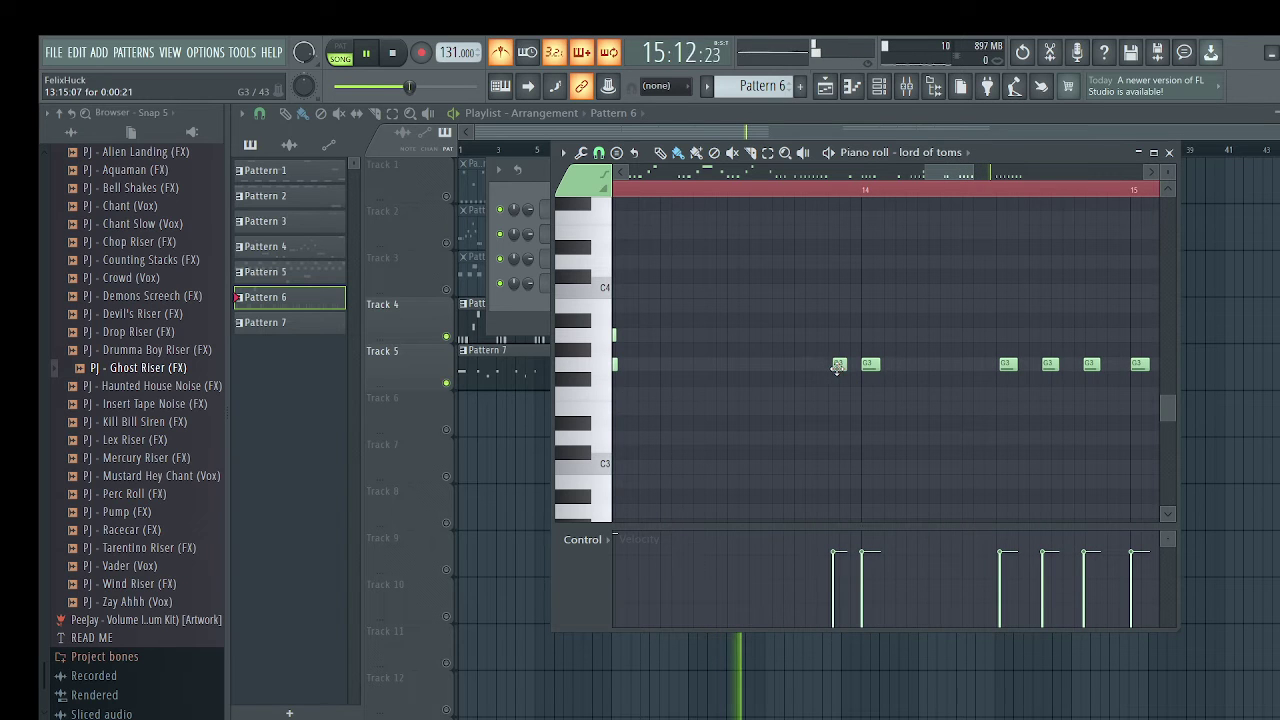
pyautogui.keyDown('ctrl'); pyautogui.scroll(-4, 830, 320); pyautogui.keyUp('ctrl')
pyautogui.click(760, 192)
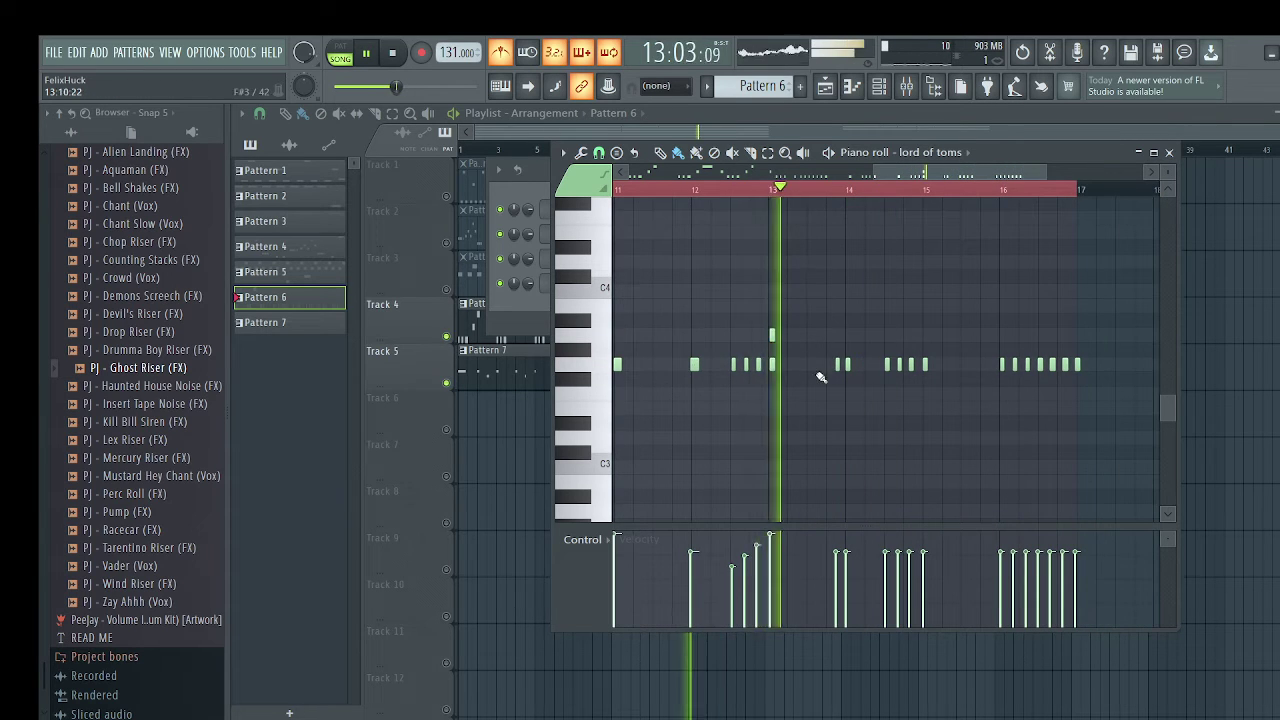
pyautogui.keyDown('ctrl'); pyautogui.scroll(6, 791, 371); pyautogui.keyUp('ctrl')
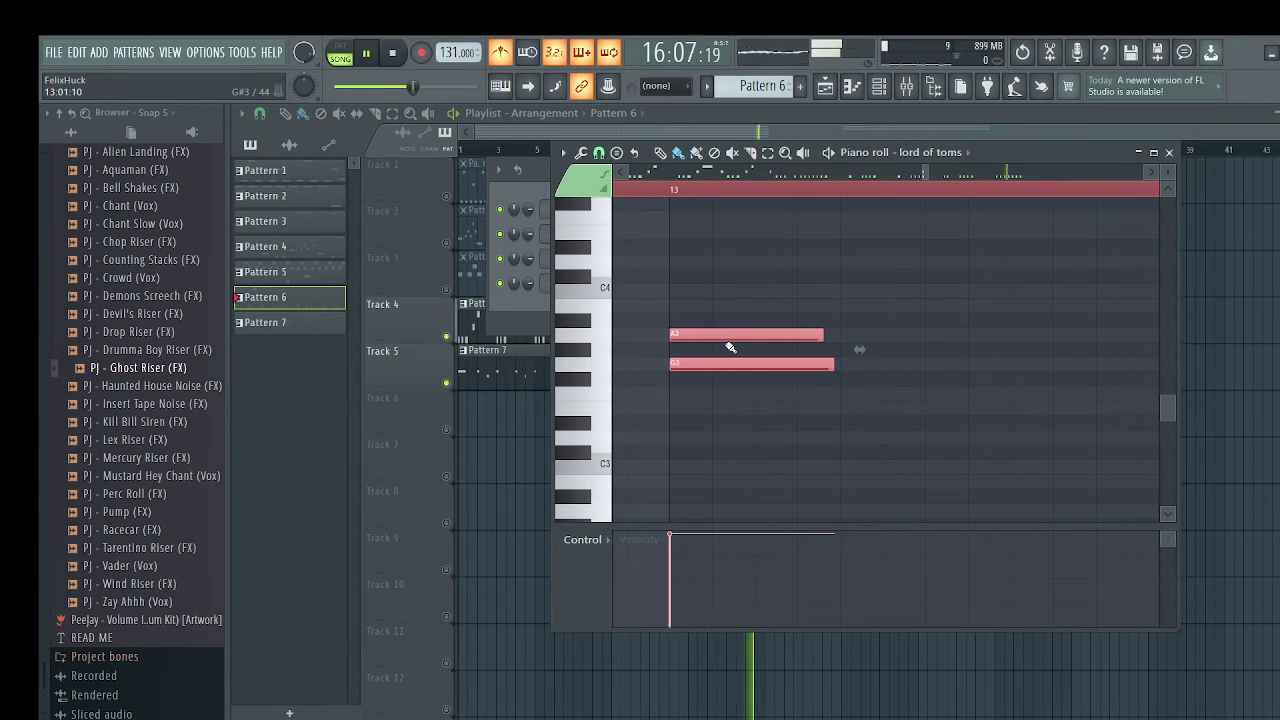
pyautogui.scroll(-6, 652, 221)
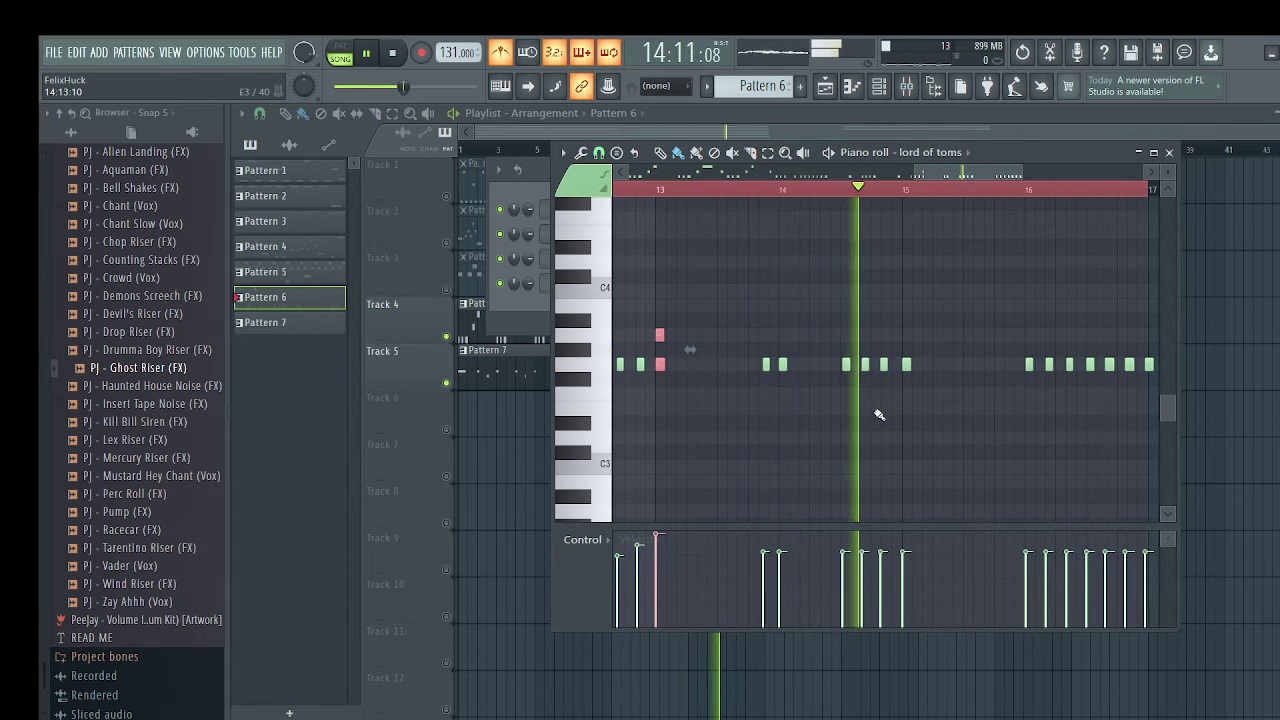
pyautogui.scroll(2, 872, 430)
pyautogui.press('space')
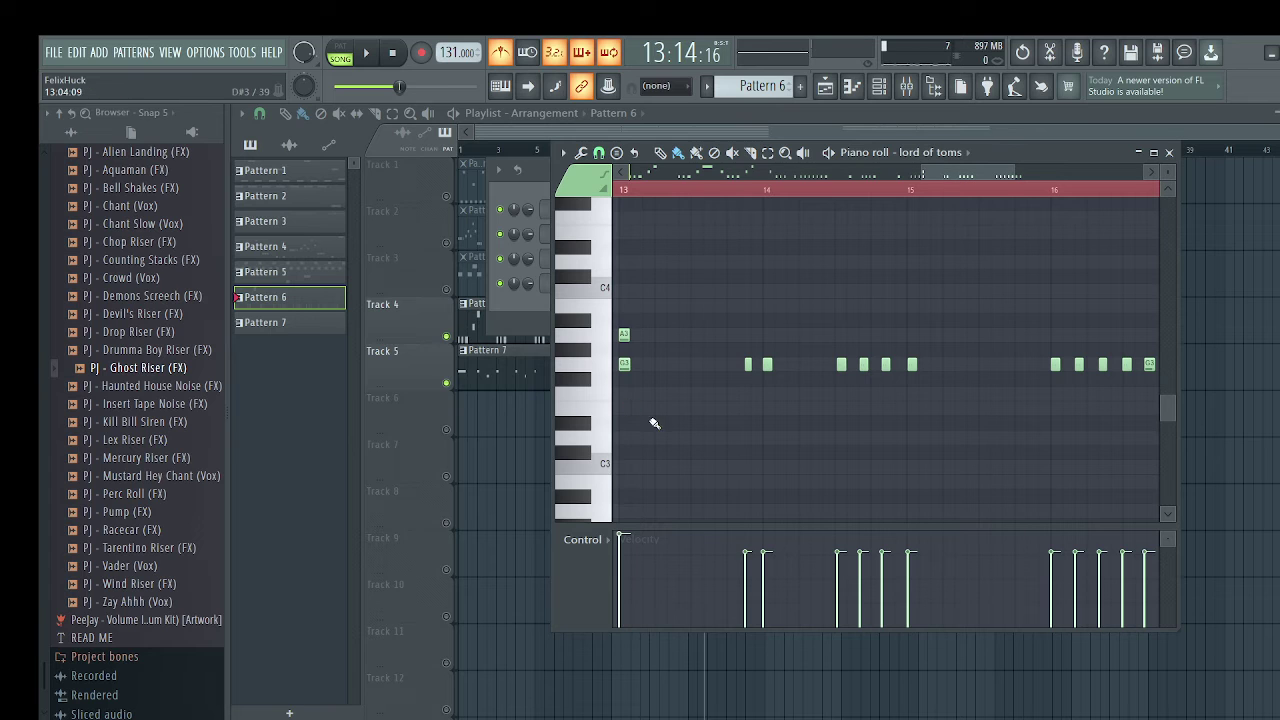
pyautogui.moveTo(768, 540); pyautogui.dragTo(767, 537)
pyautogui.press('space')
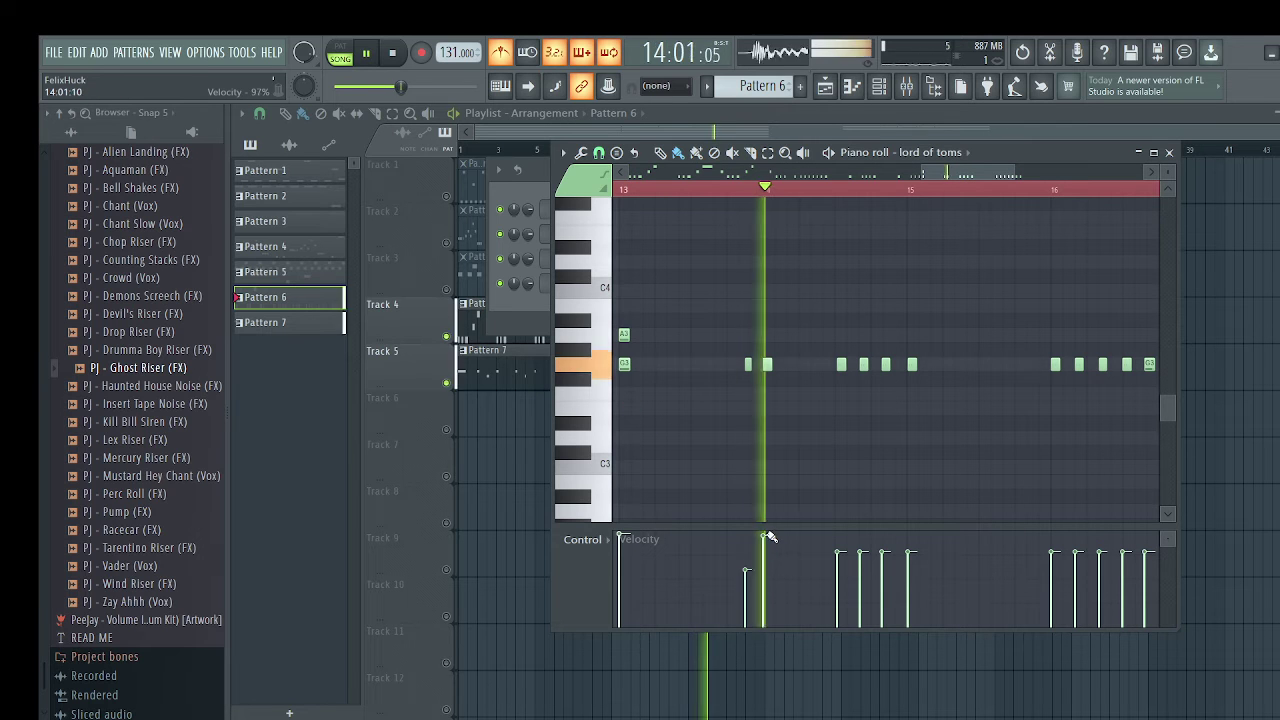
# Shape the velocities of Pattern 6's four-hit G3 run into a rising ramp that peaks on bar 15
pyautogui.click(840, 577)
pyautogui.moveTo(860, 572); pyautogui.dragTo(910, 540)
pyautogui.scroll(-4, 1036, 546)
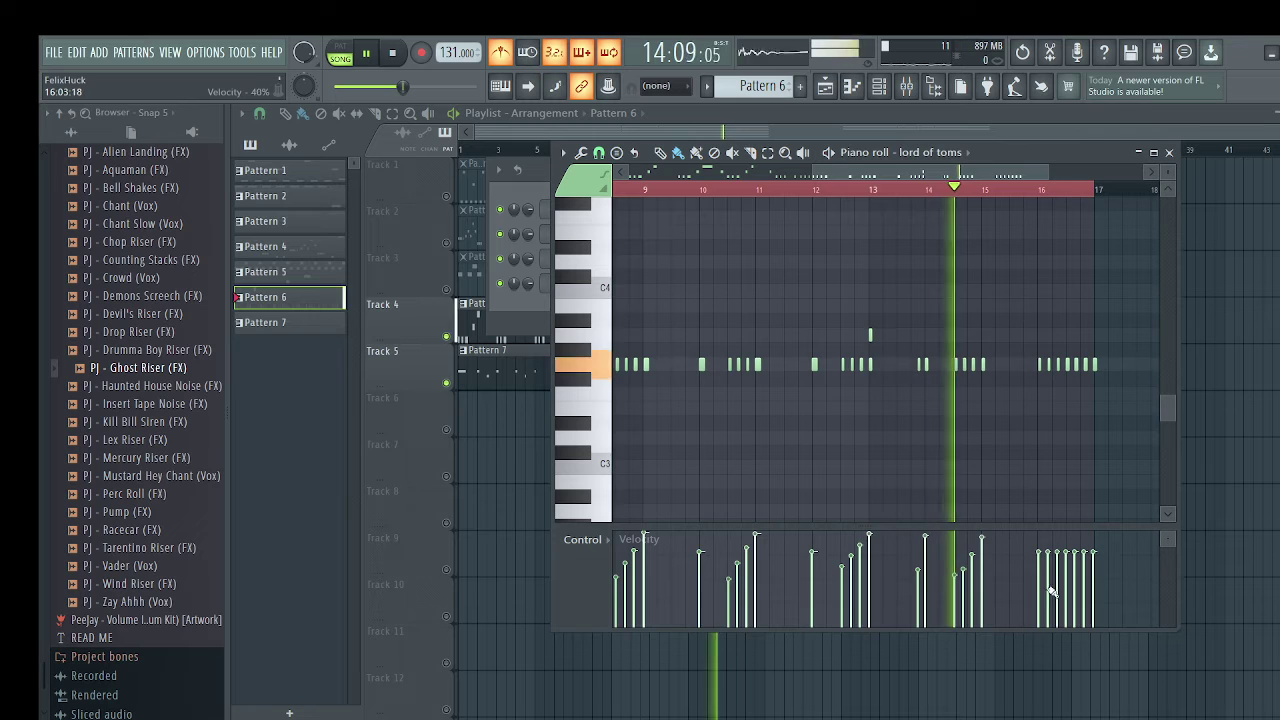
# Accent the first G3 of bar 16 in Pattern 6 and ramp the following hits from soft to loud into bar 17
pyautogui.scroll(3, 1040, 582)
pyautogui.scroll(-2, 1049, 580)
pyautogui.moveTo(1029, 571); pyautogui.dragTo(1107, 550)
pyautogui.press('space')
pyautogui.press('space')
pyautogui.scroll(3, 1035, 546)
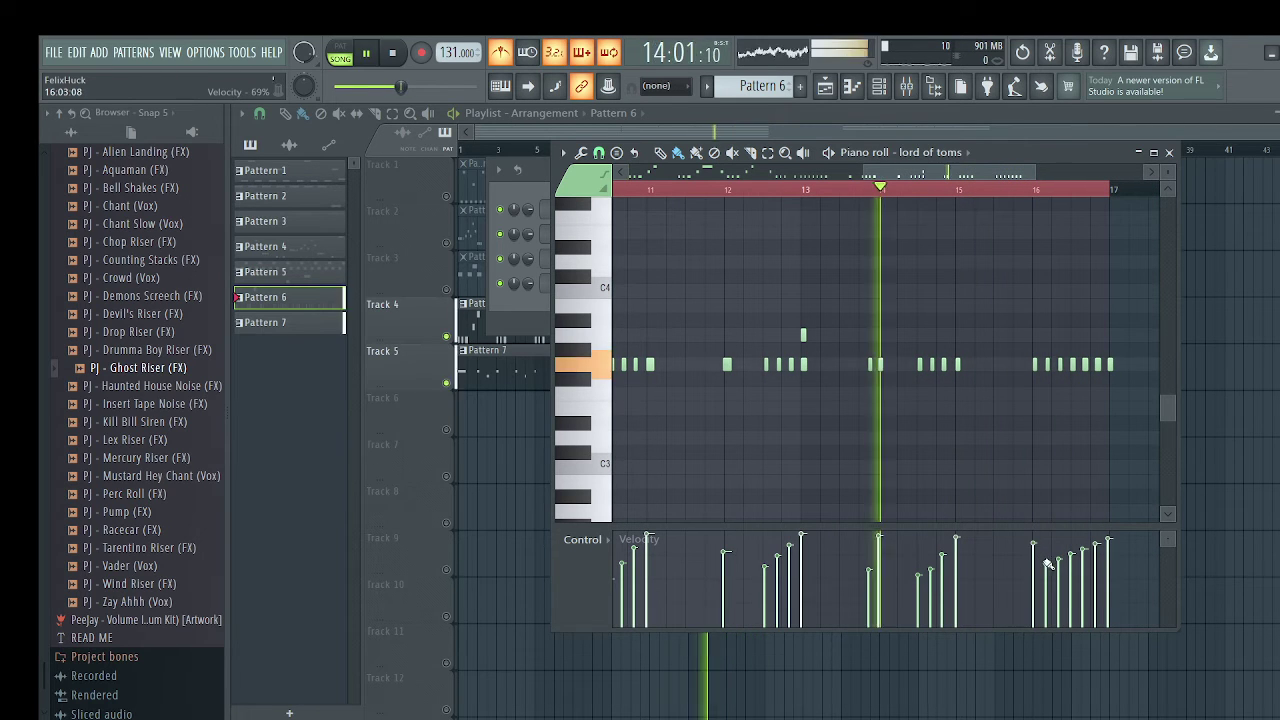
# Replace the last four G3 hits of Pattern 6's bar 16 run with a copy of the run's first three hits
pyautogui.scroll(2, 1075, 380)
pyautogui.scroll(-4, 1002, 388)
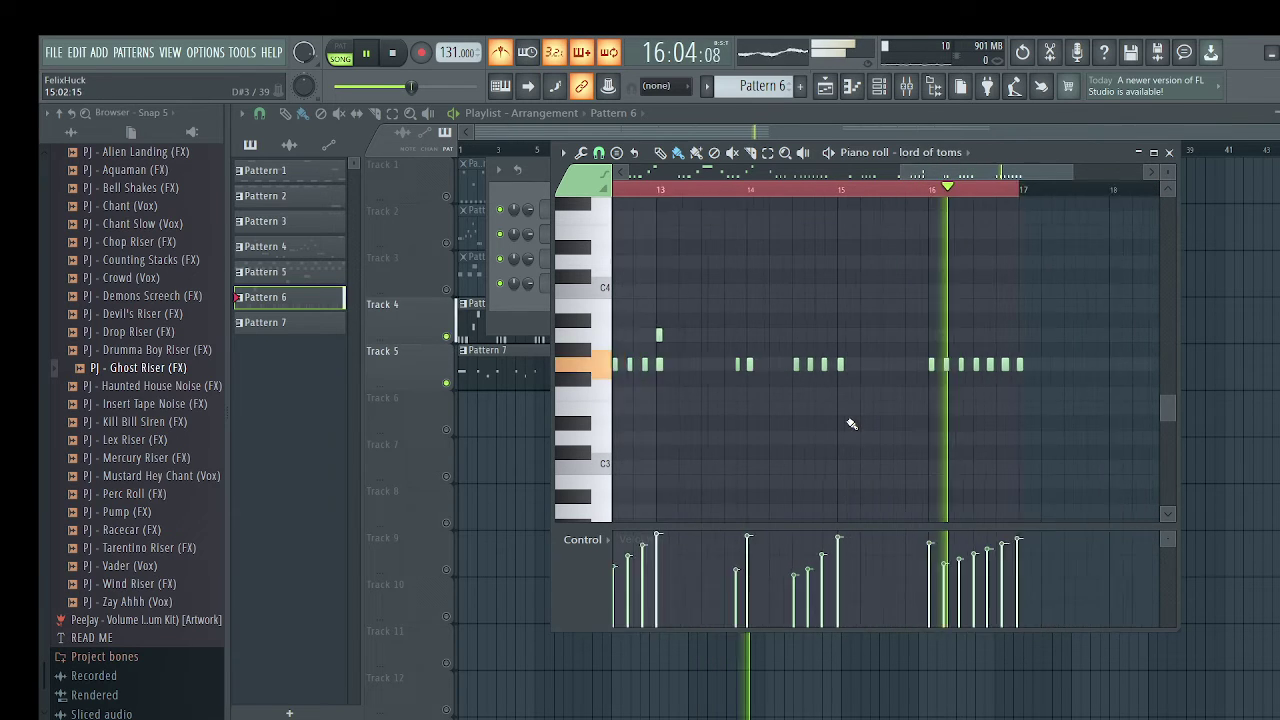
pyautogui.scroll(4, 849, 423)
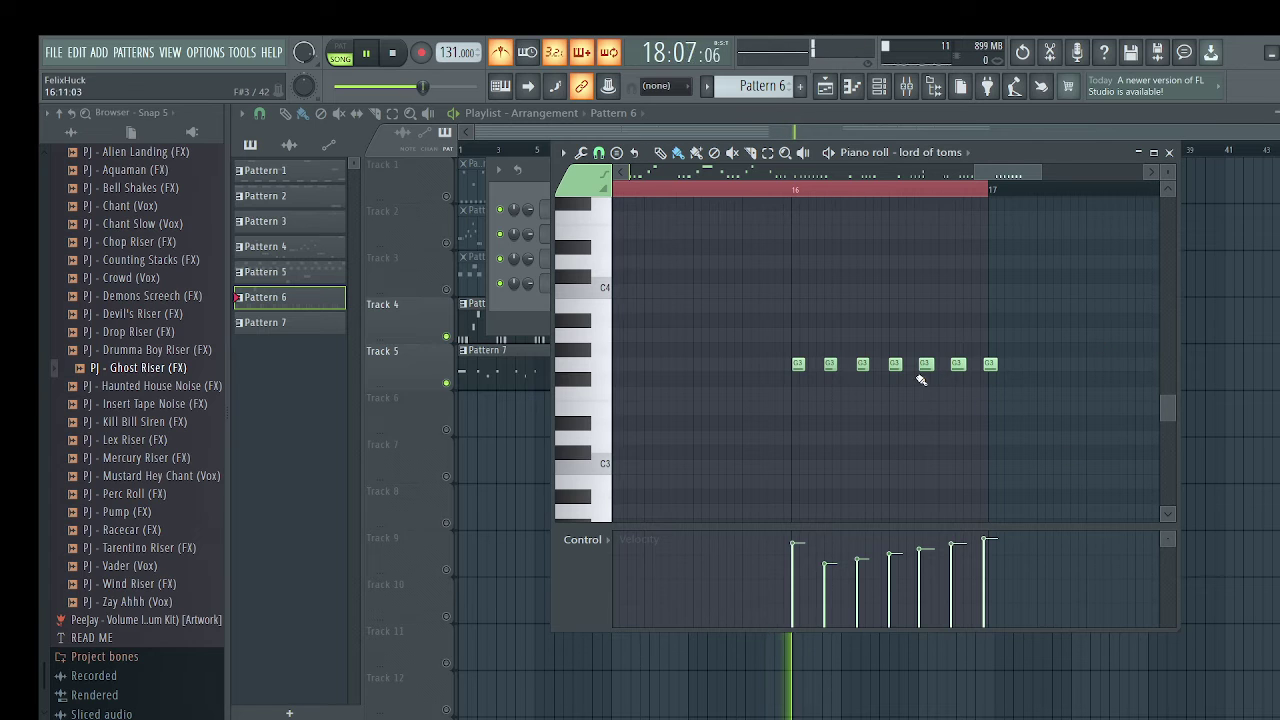
pyautogui.scroll(3, 921, 380)
pyautogui.press('space')
pyautogui.press('space')
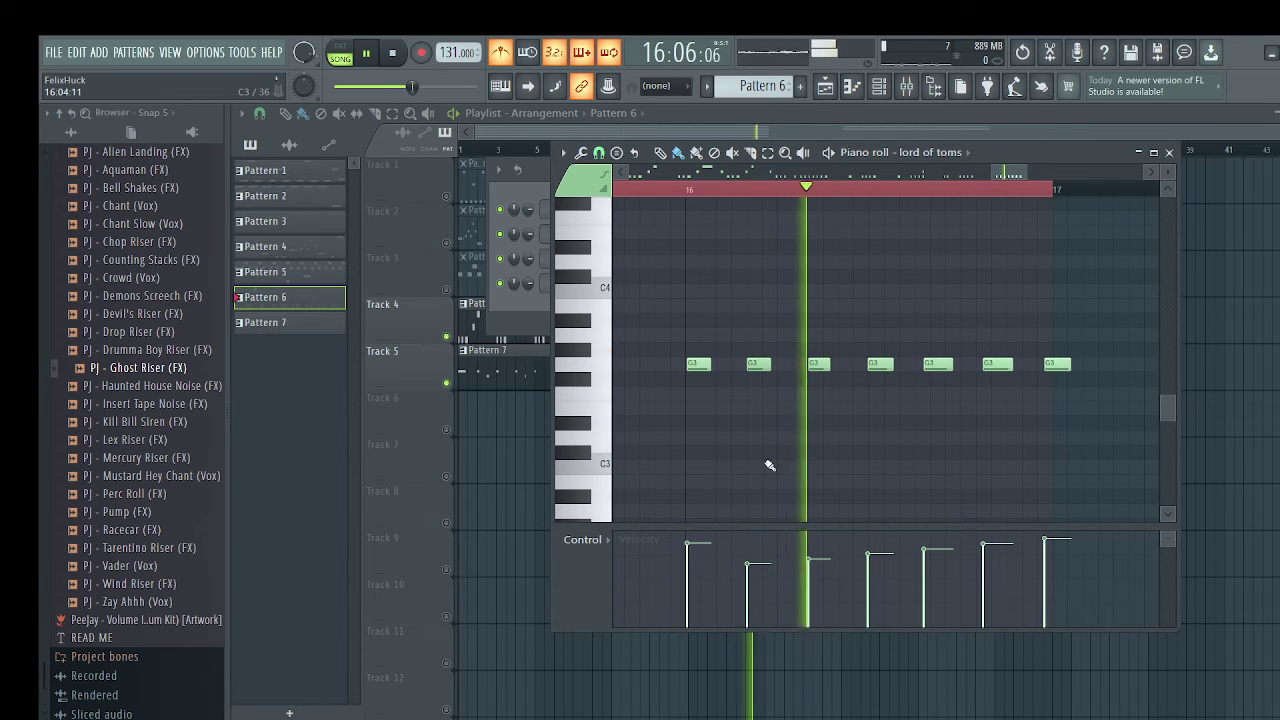
pyautogui.scroll(3, 873, 366)
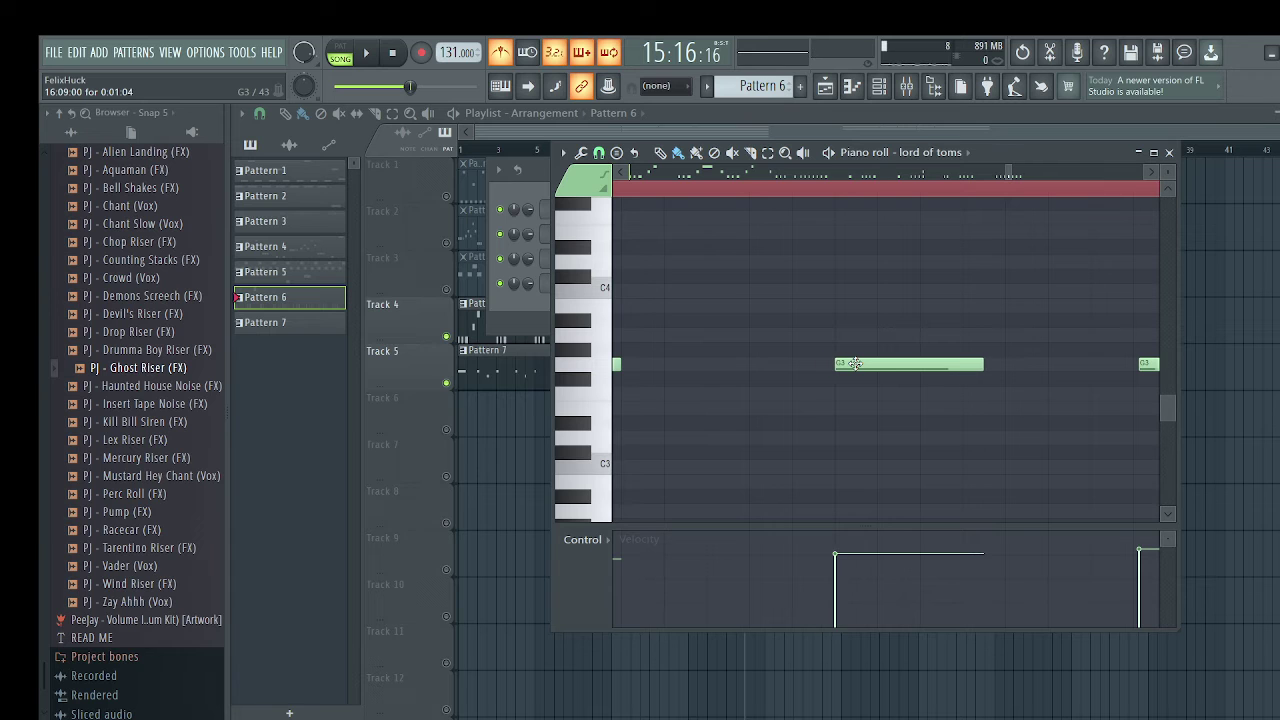
pyautogui.scroll(-5, 974, 392)
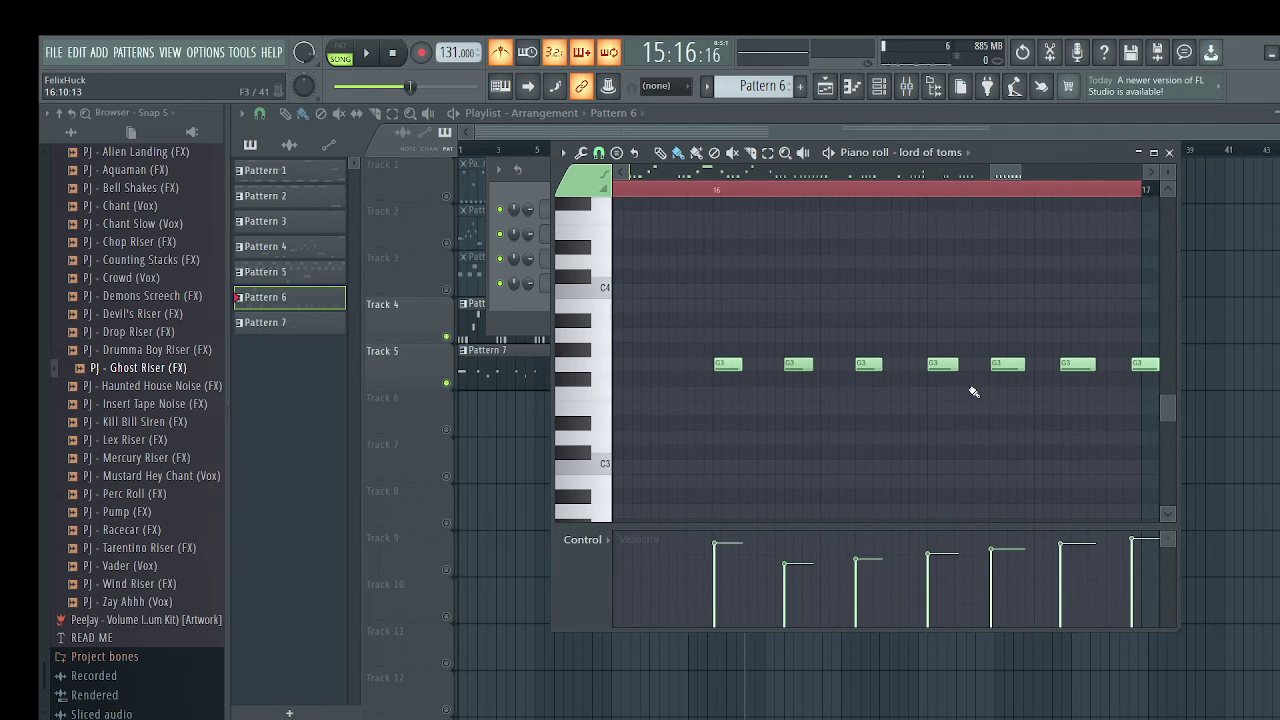
pyautogui.press('space')
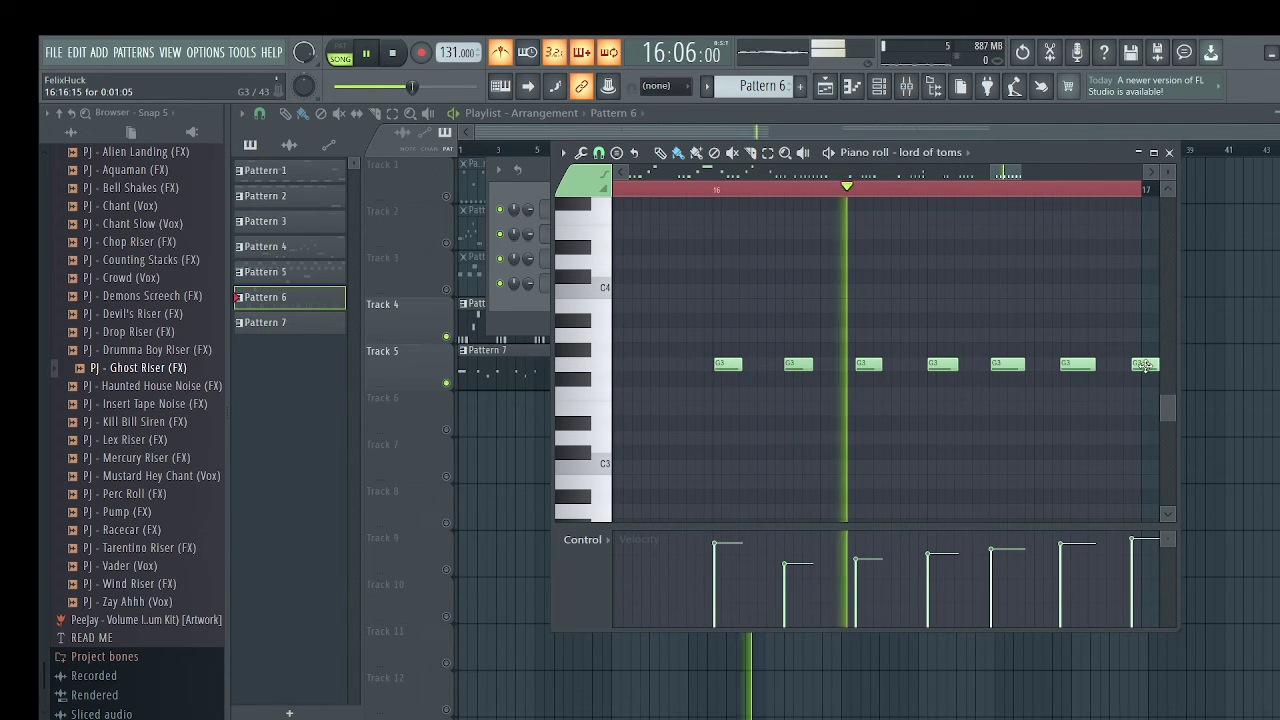
pyautogui.press('space')
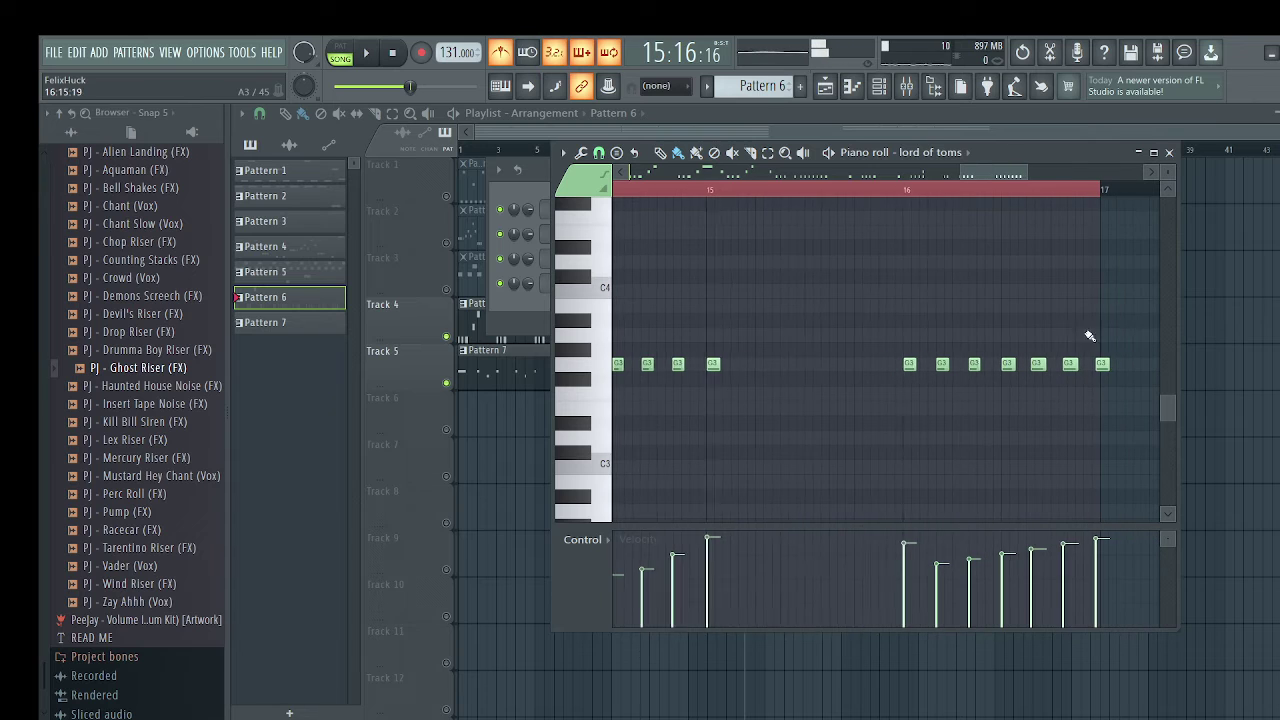
pyautogui.moveTo(1087, 355); pyautogui.dragTo(1017, 374)
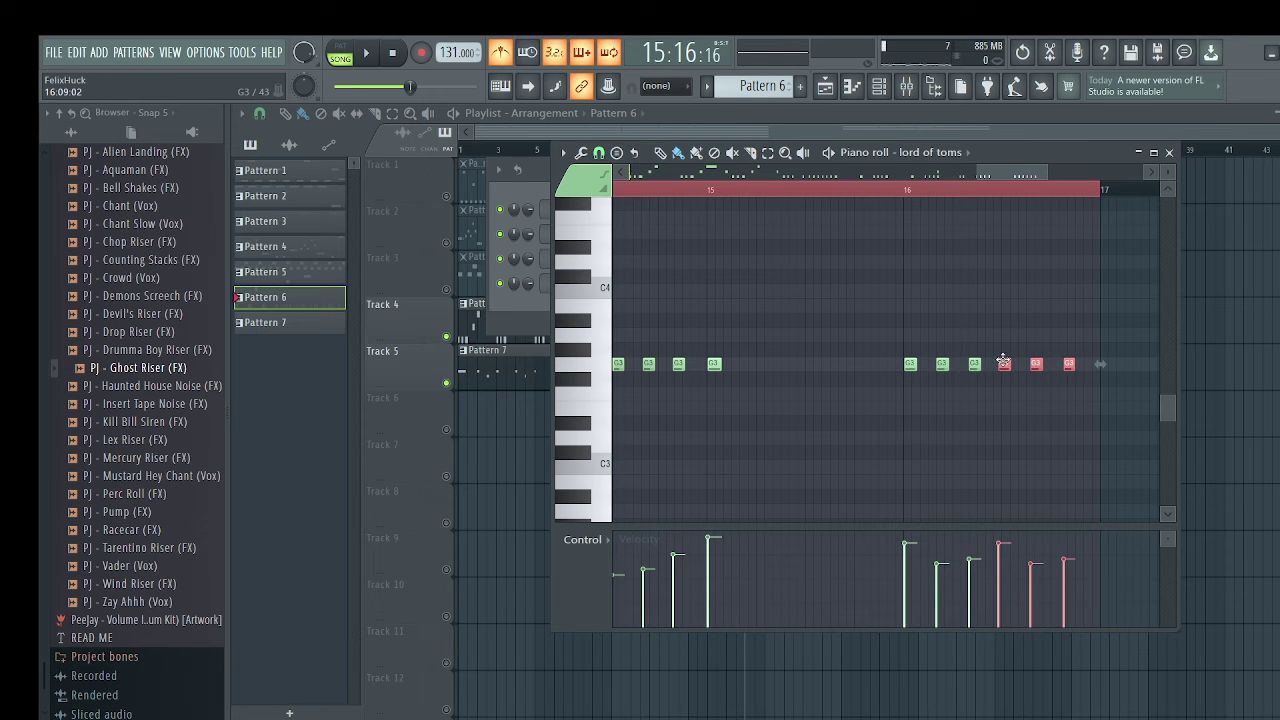
pyautogui.keyDown('ctrl'); pyautogui.scroll(6, 1040, 410); pyautogui.keyUp('ctrl')
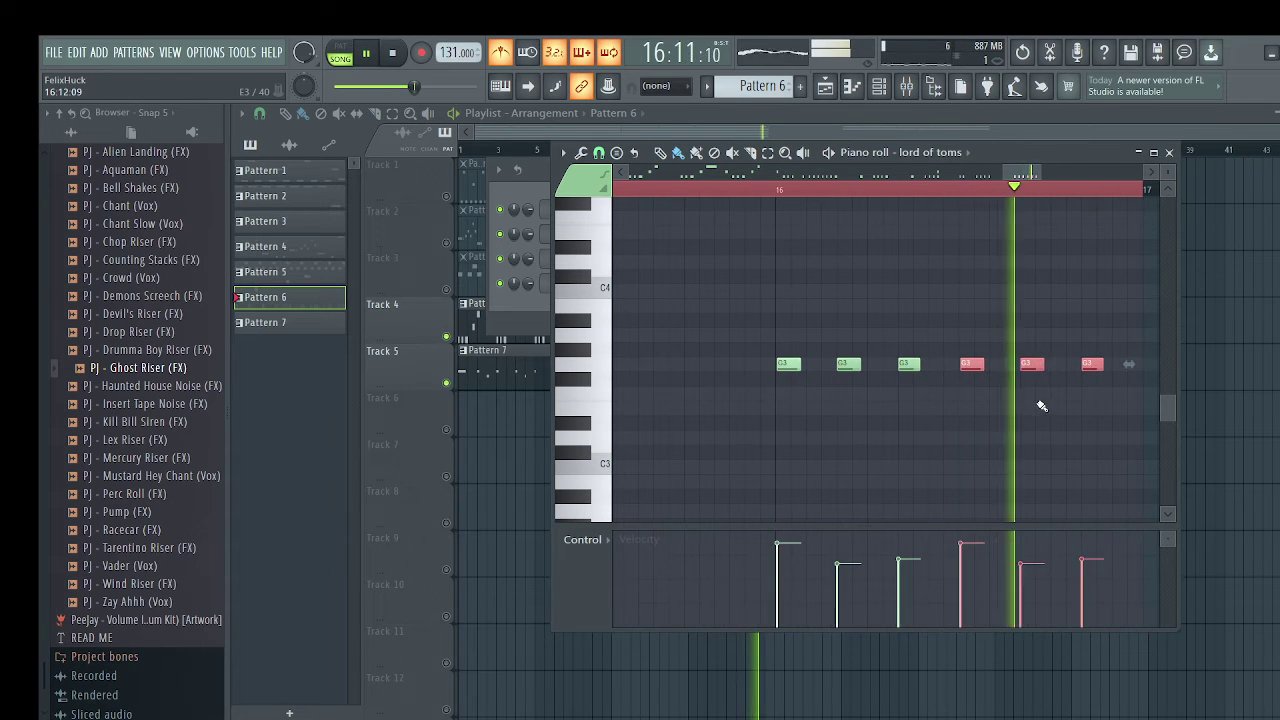
# Raise the velocities of the last two G3 hits in Pattern 6's bar 16, making the final one loudest
pyautogui.keyDown('ctrl'); pyautogui.scroll(-3, 1026, 405); pyautogui.keyUp('ctrl')
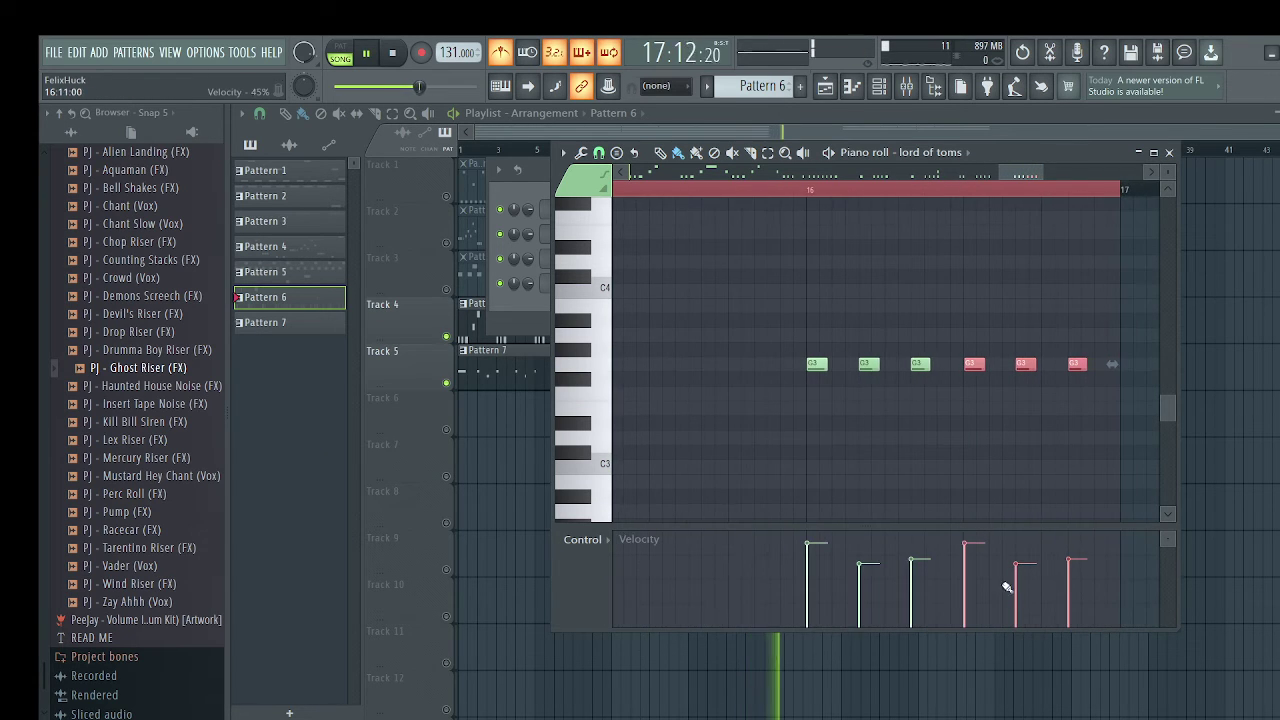
pyautogui.scroll(-2, 1009, 561)
pyautogui.moveTo(1069, 538); pyautogui.dragTo(1069, 534)
pyautogui.press('space')
pyautogui.press('space')
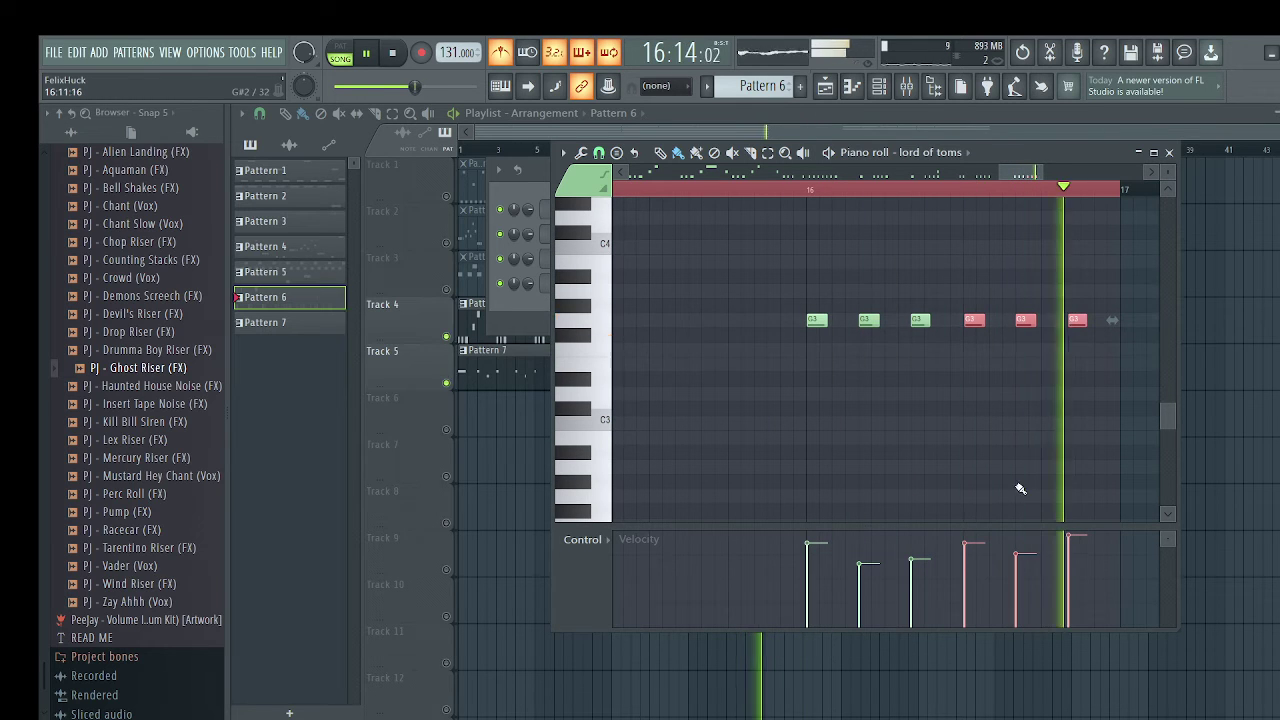
# Play the song from bar 1 and compare the Pattern 6 and Pattern 7 notes in the piano roll
pyautogui.click(1169, 153)
pyautogui.click(781, 169)
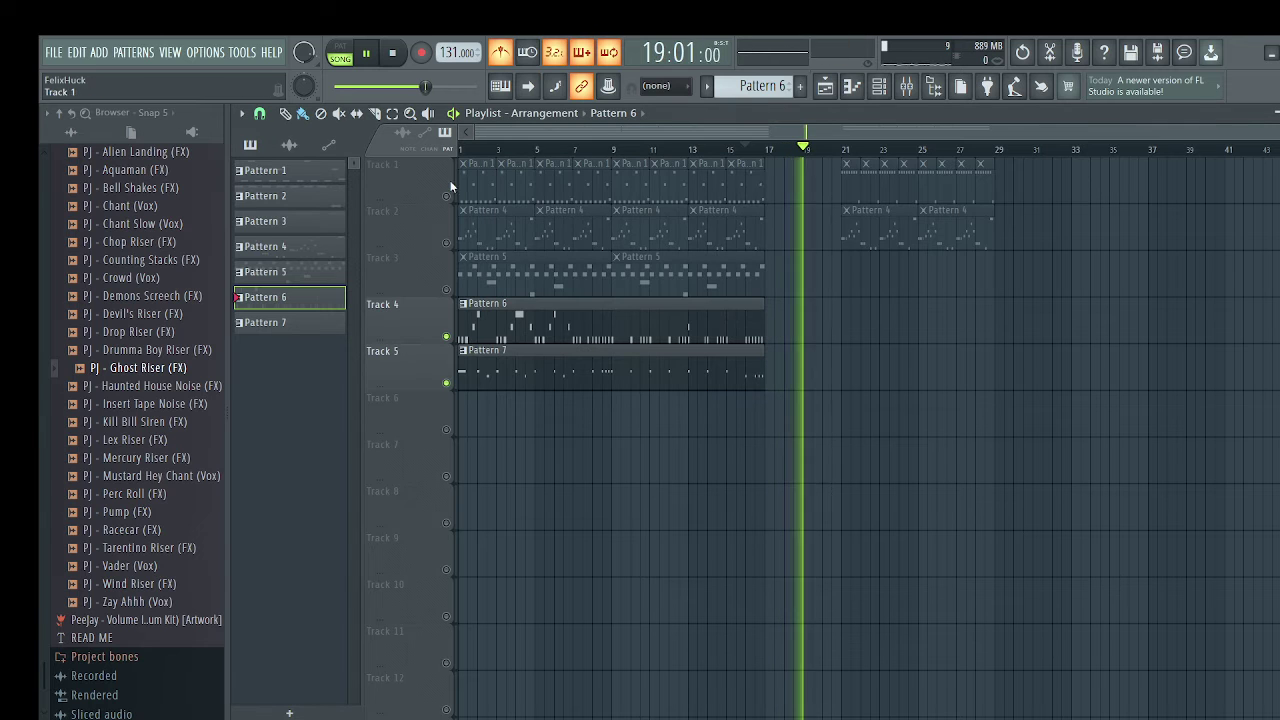
pyautogui.click(462, 149)
pyautogui.doubleClick(481, 357)
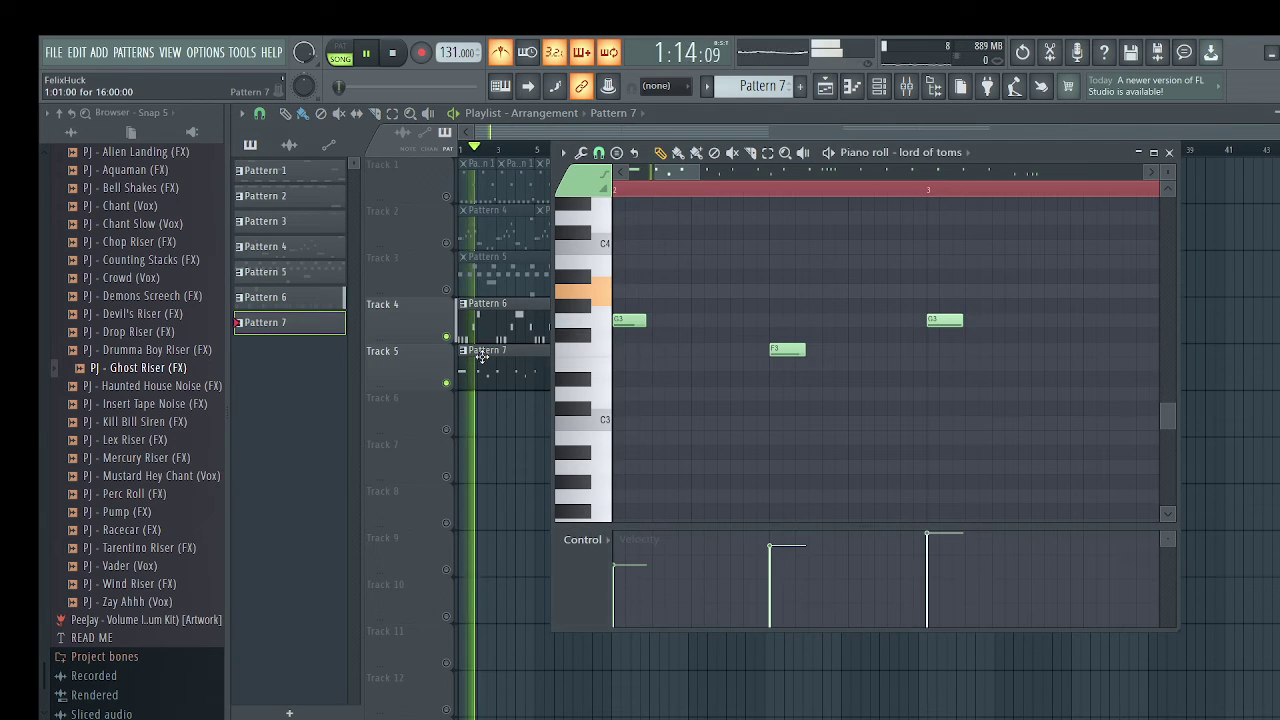
pyautogui.doubleClick(521, 318)
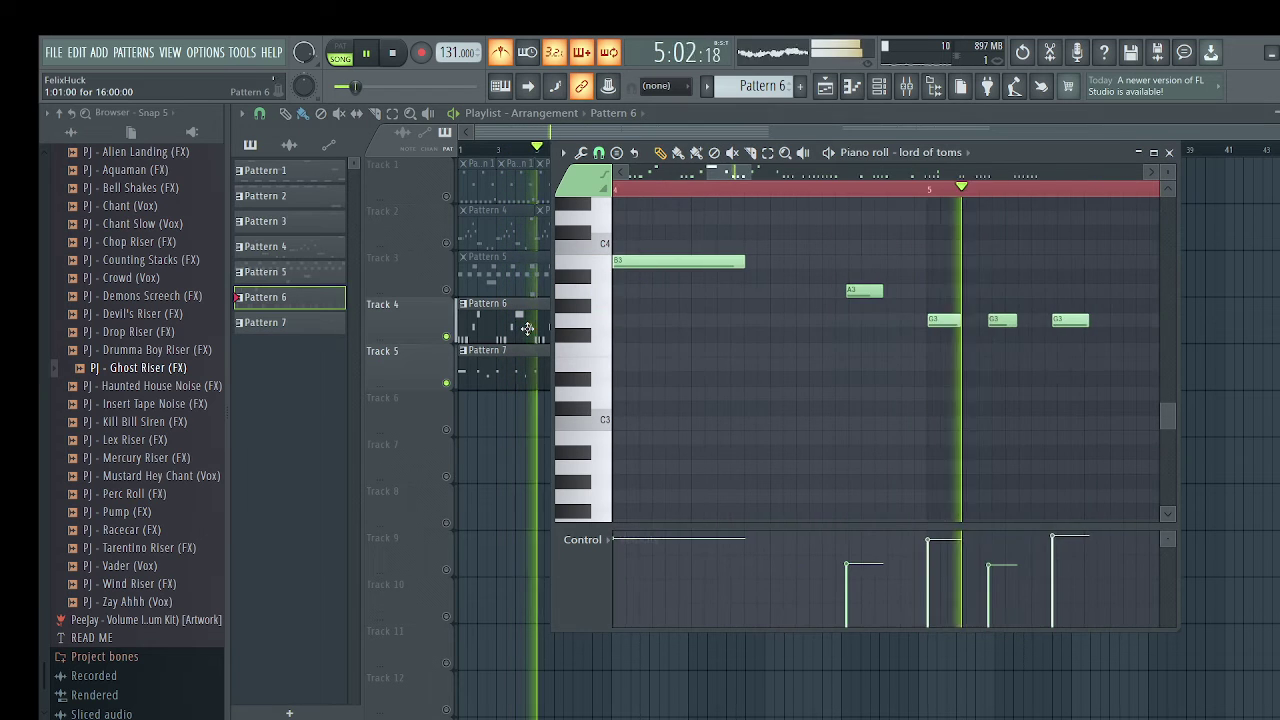
pyautogui.scroll(-5, 910, 319)
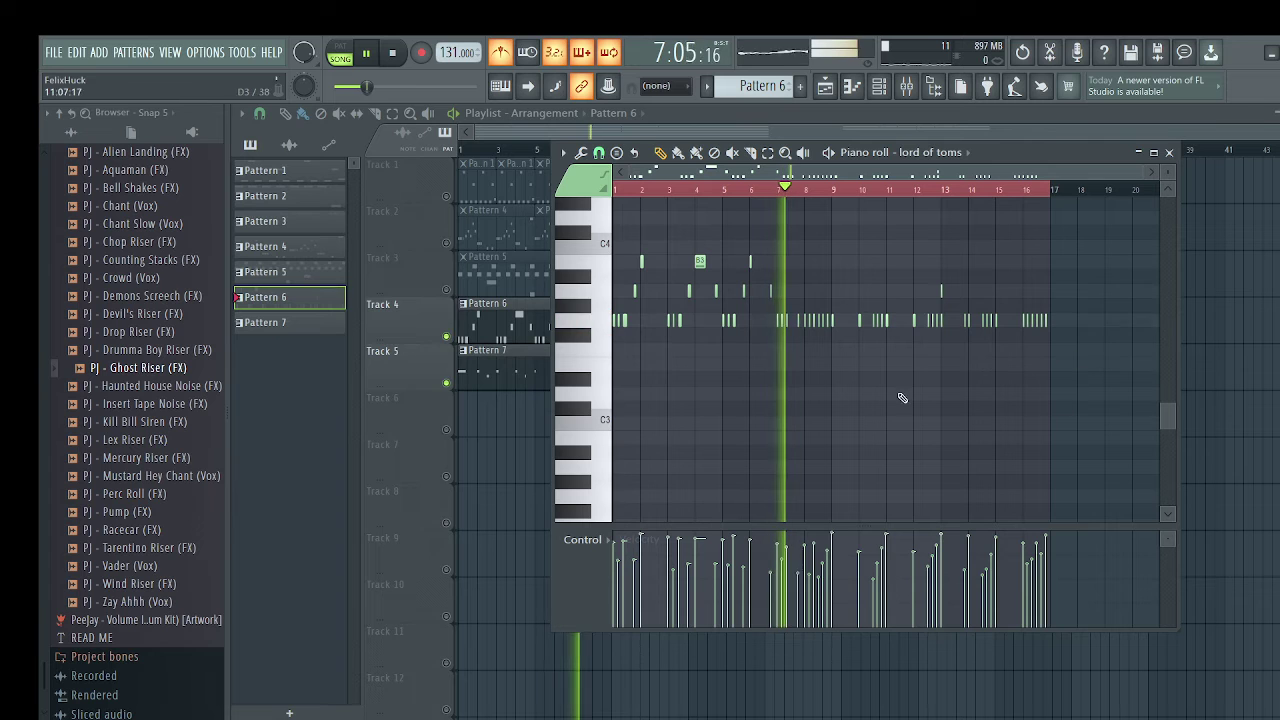
pyautogui.doubleClick(505, 358)
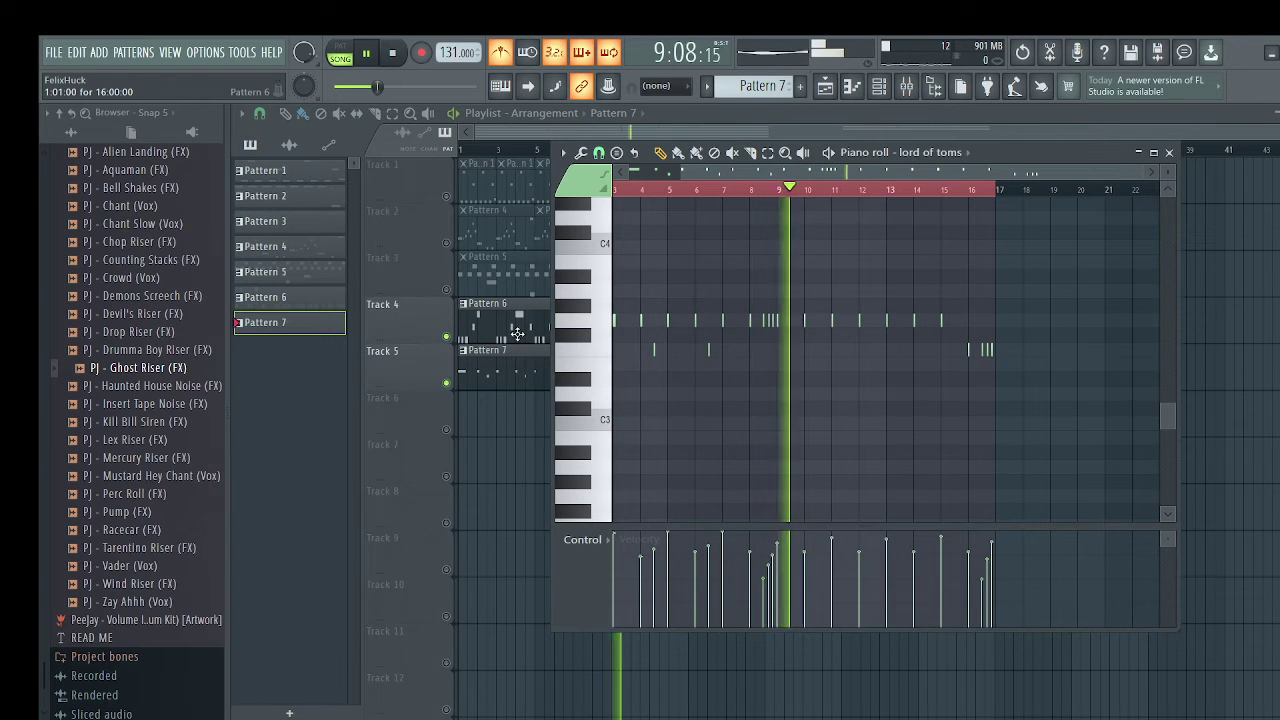
# Transpose all of Pattern 6's G3 hits from bar 5 to the pattern's end up to A3
pyautogui.doubleClick(517, 333)
pyautogui.moveTo(1032, 316); pyautogui.dragTo(645, 291)
pyautogui.scroll(5, 625, 310)
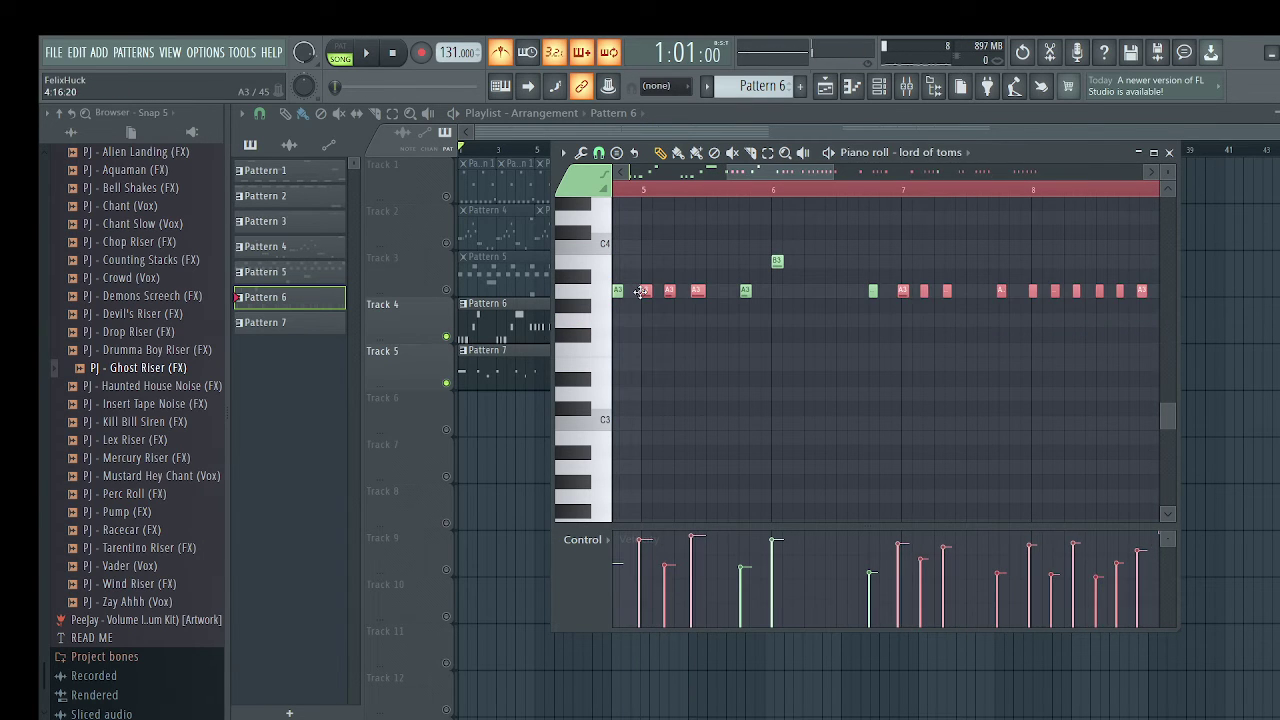
pyautogui.scroll(-5, 667, 289)
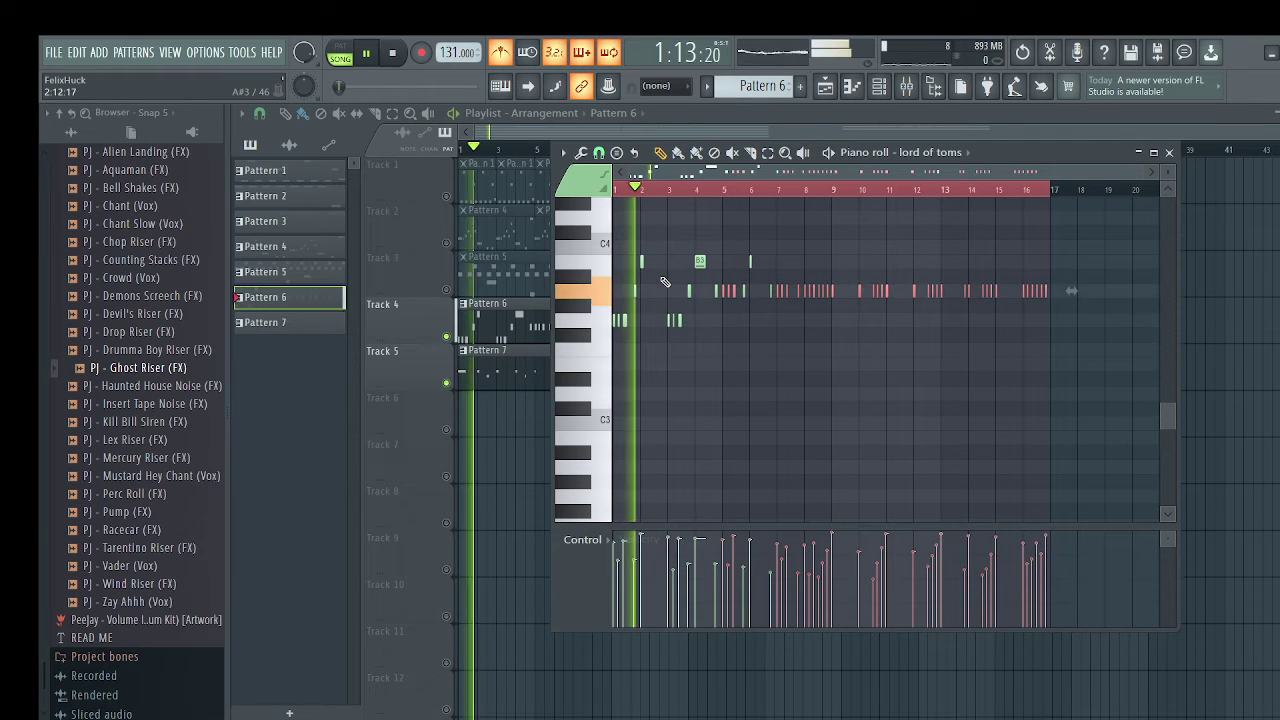
# Transpose the G3 hits in bars 1 and 3 of Pattern 6 up to B3
pyautogui.moveTo(704, 316); pyautogui.dragTo(641, 320)
pyautogui.scroll(5, 641, 320)
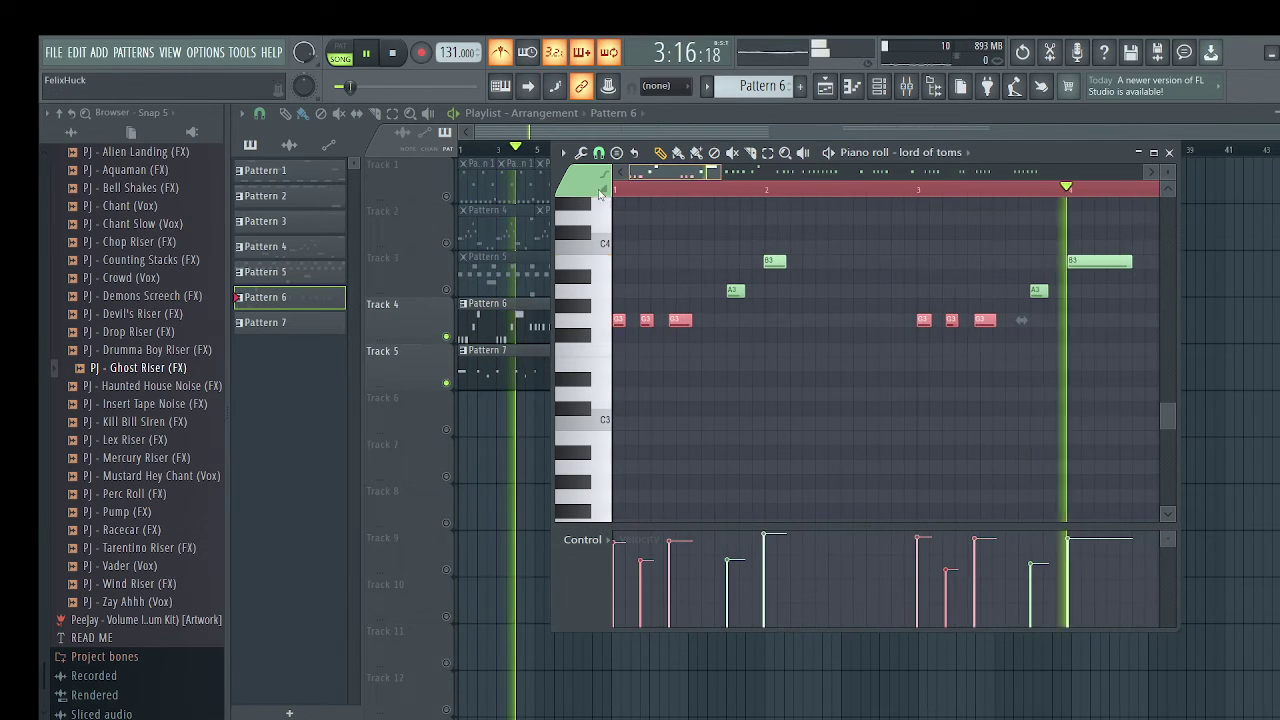
pyautogui.press('space')
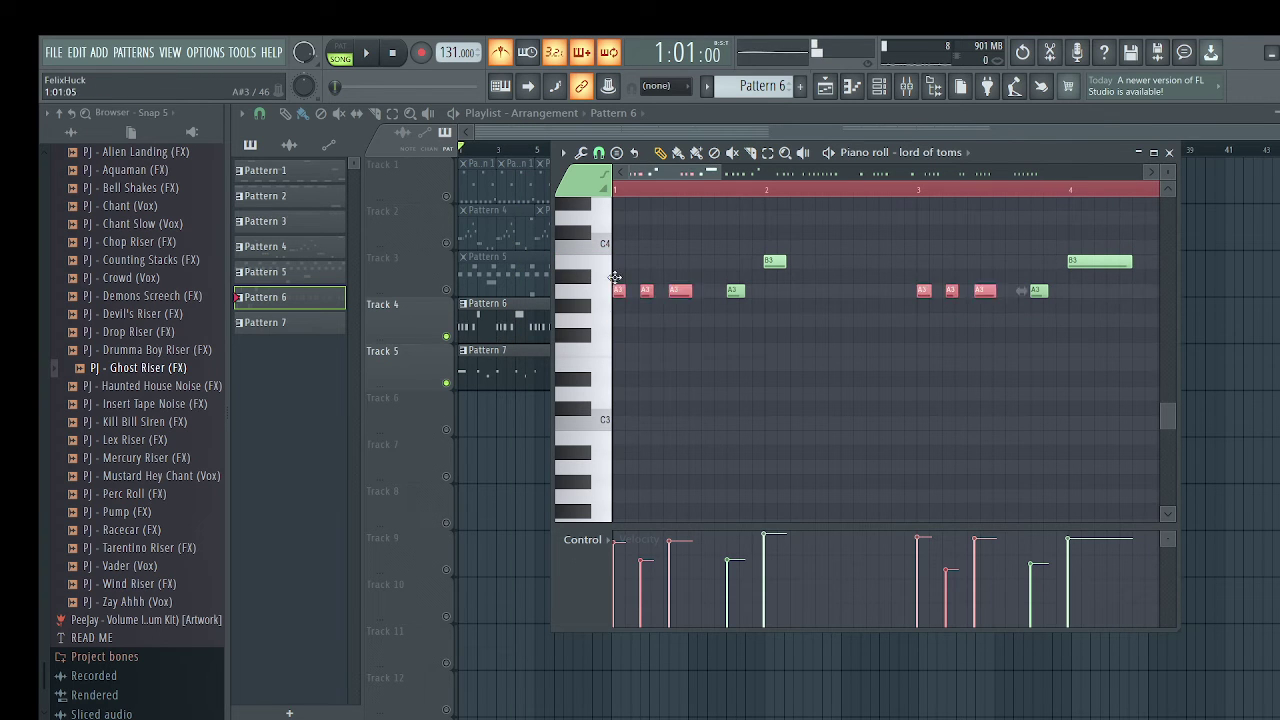
pyautogui.press('space')
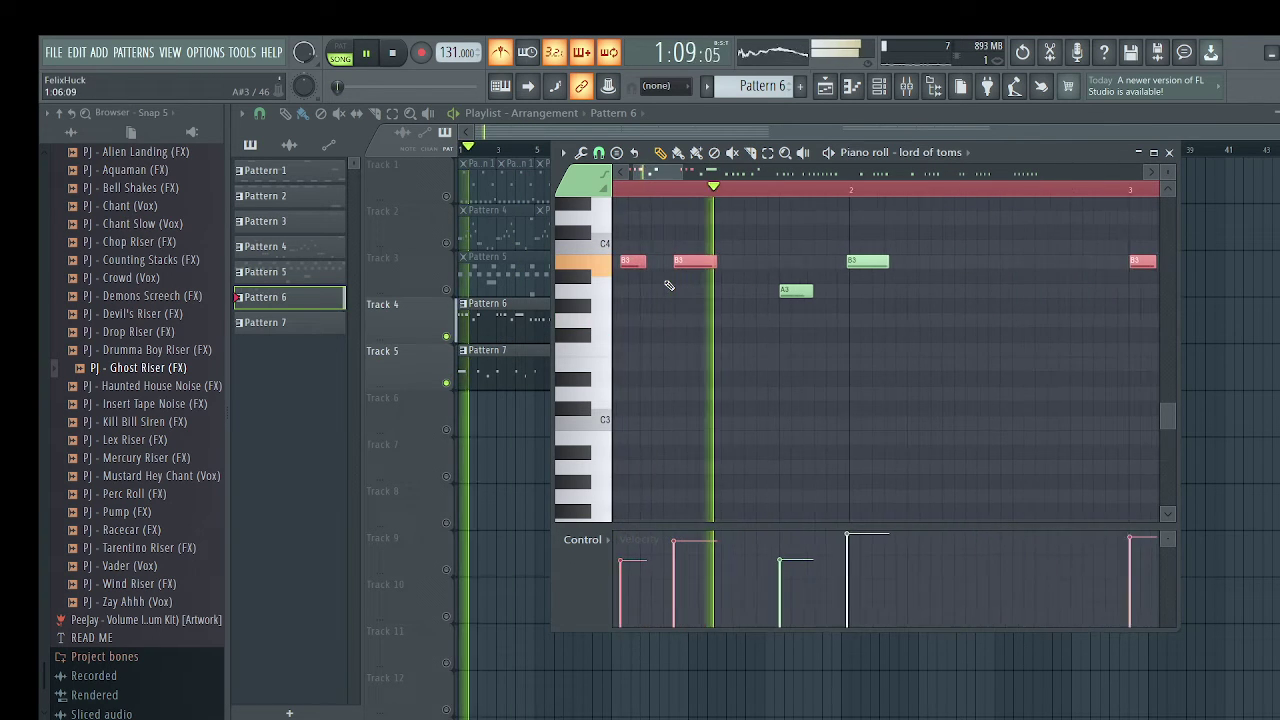
# Listen to Pattern 6 and examine its A3 and B3 hits, especially the timing and velocities around bars 3 to 5
pyautogui.scroll(-5, 760, 318)
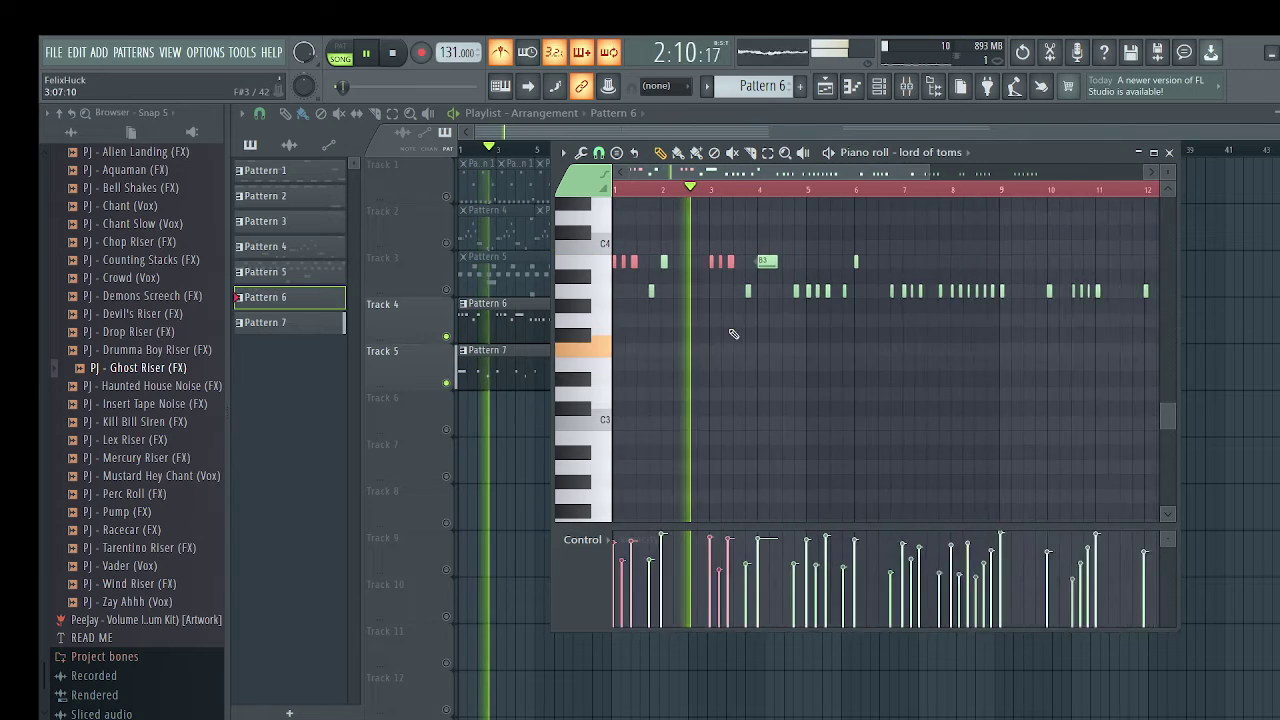
pyautogui.scroll(3, 750, 320)
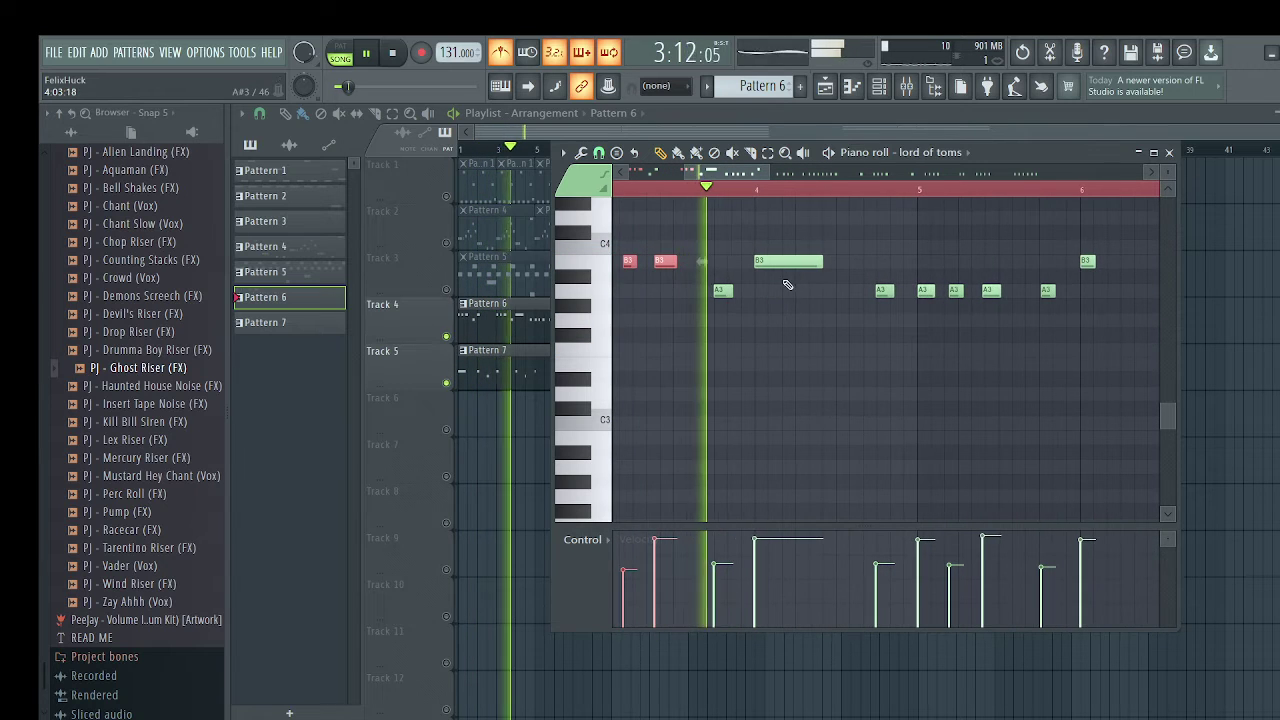
pyautogui.scroll(-3, 828, 321)
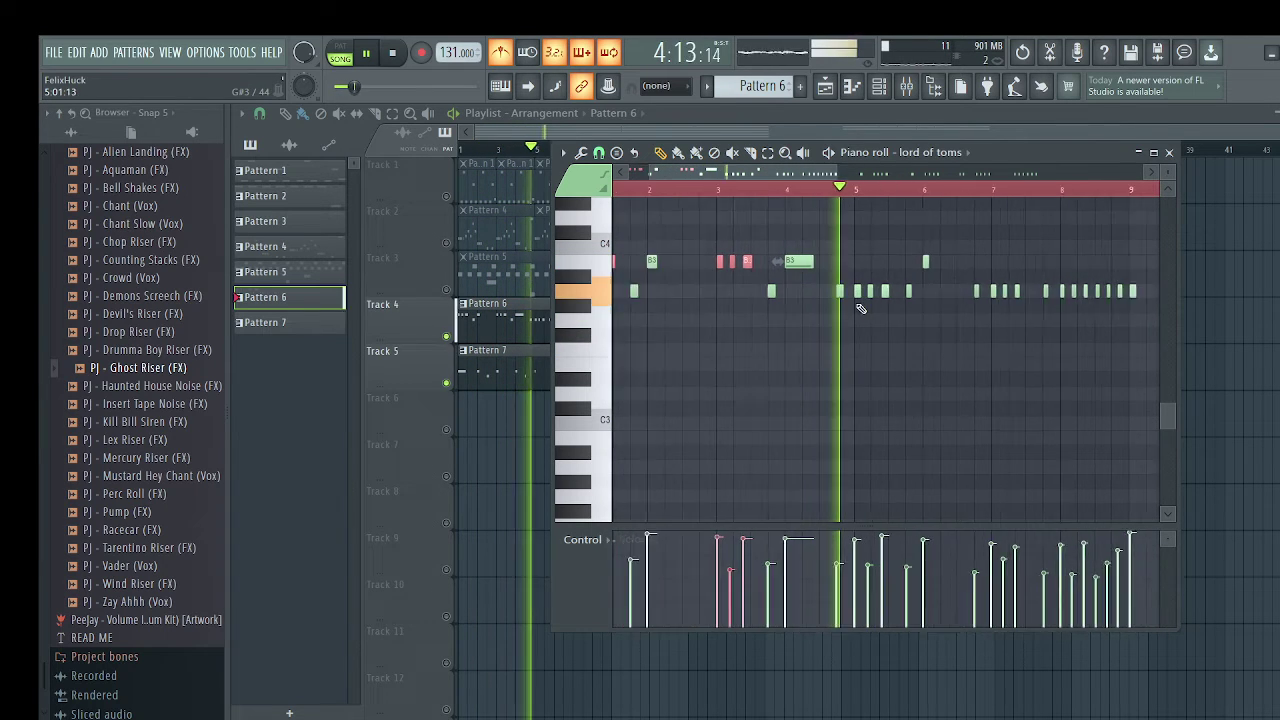
pyautogui.scroll(6, 859, 307)
pyautogui.scroll(4, 814, 306)
pyautogui.scroll(-2, 789, 306)
pyautogui.scroll(3, 776, 290)
pyautogui.scroll(-8, 776, 290)
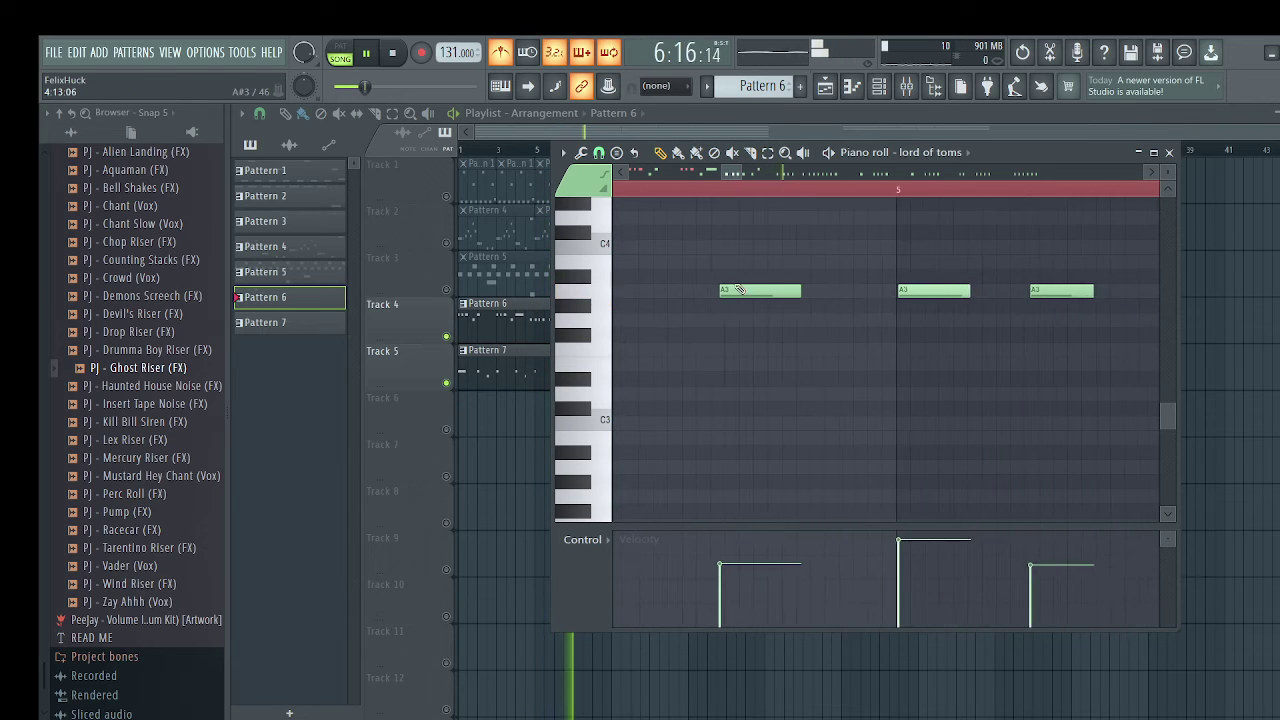
pyautogui.scroll(-1, 733, 287)
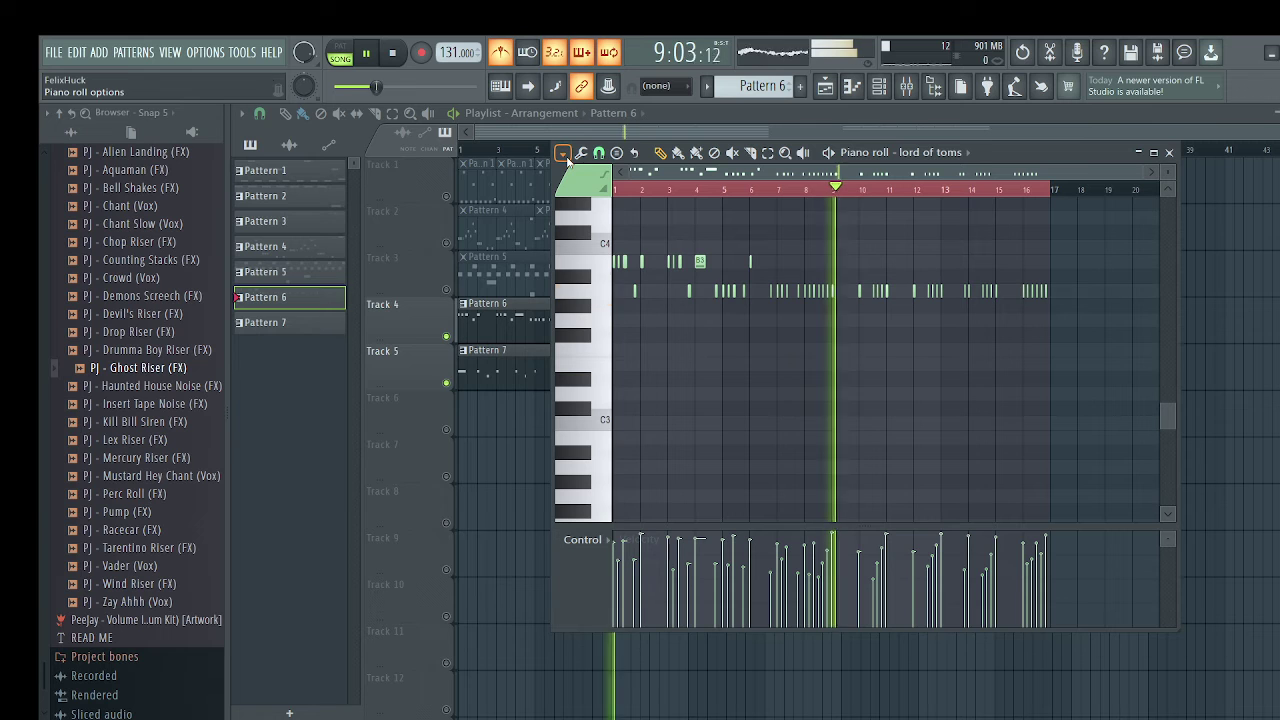
pyautogui.hotkey('ctrl', 'a')
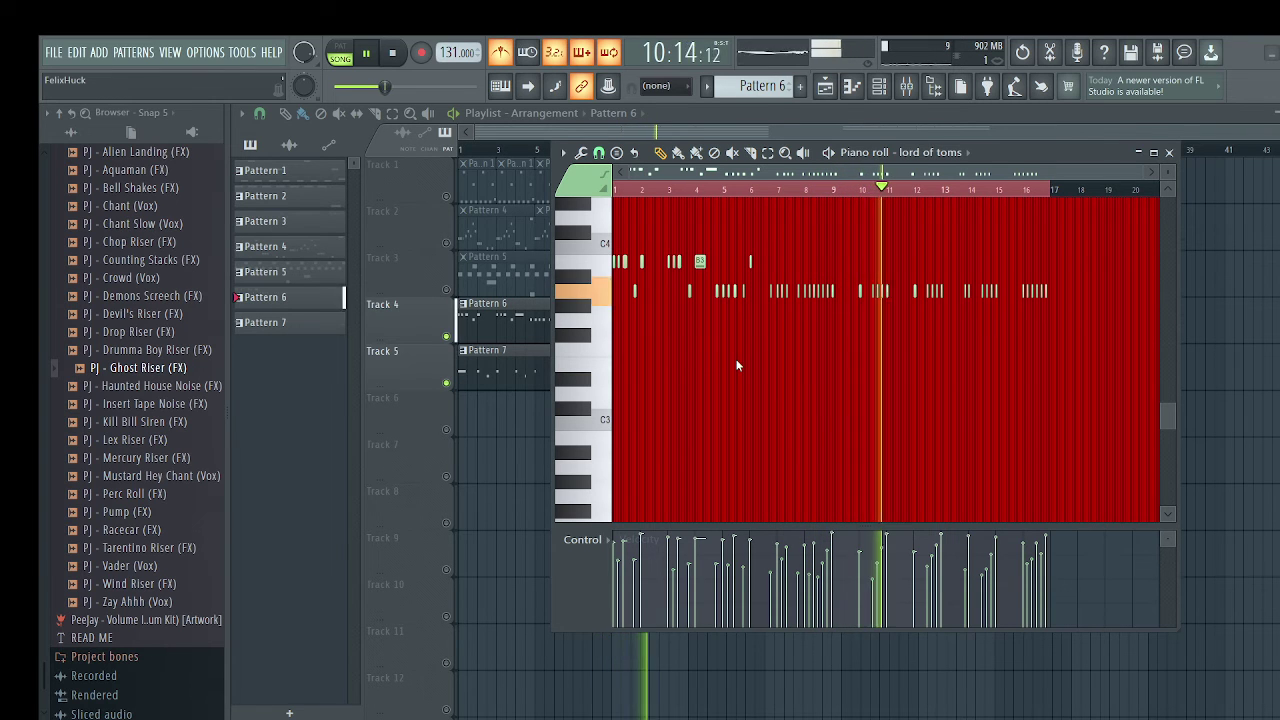
# Clear the time selection and add four C4 hits above the first, fourth, fifth and sixth A3 hits of bar 16 in Pattern 6
pyautogui.click(702, 377)
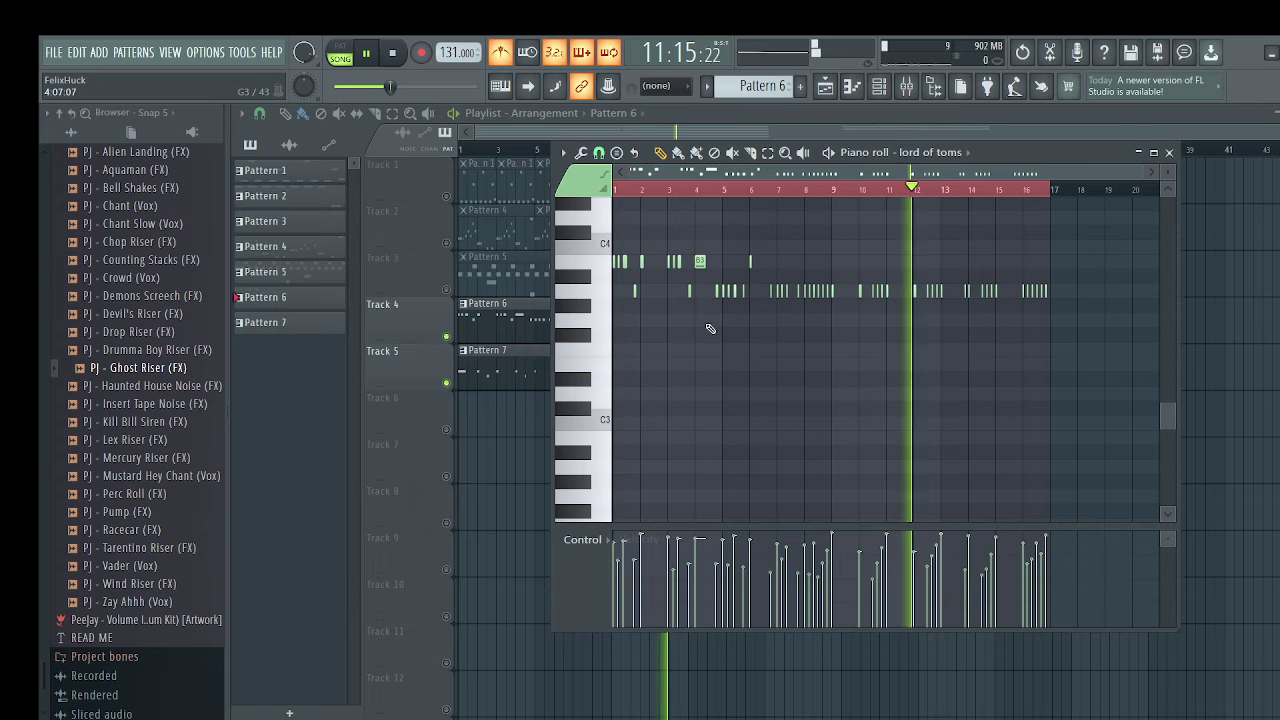
pyautogui.scroll(4, 930, 368)
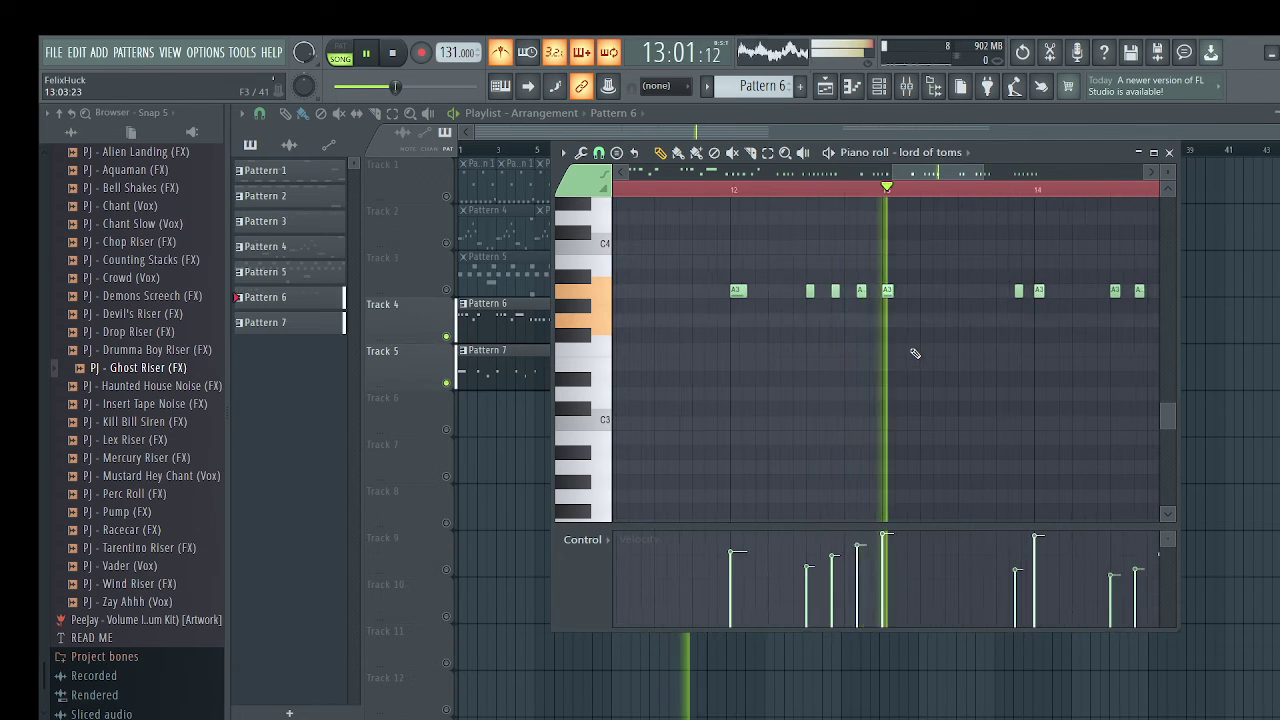
pyautogui.scroll(3, 917, 348)
pyautogui.scroll(-4, 1010, 347)
pyautogui.scroll(4, 1010, 341)
pyautogui.scroll(-3, 1009, 340)
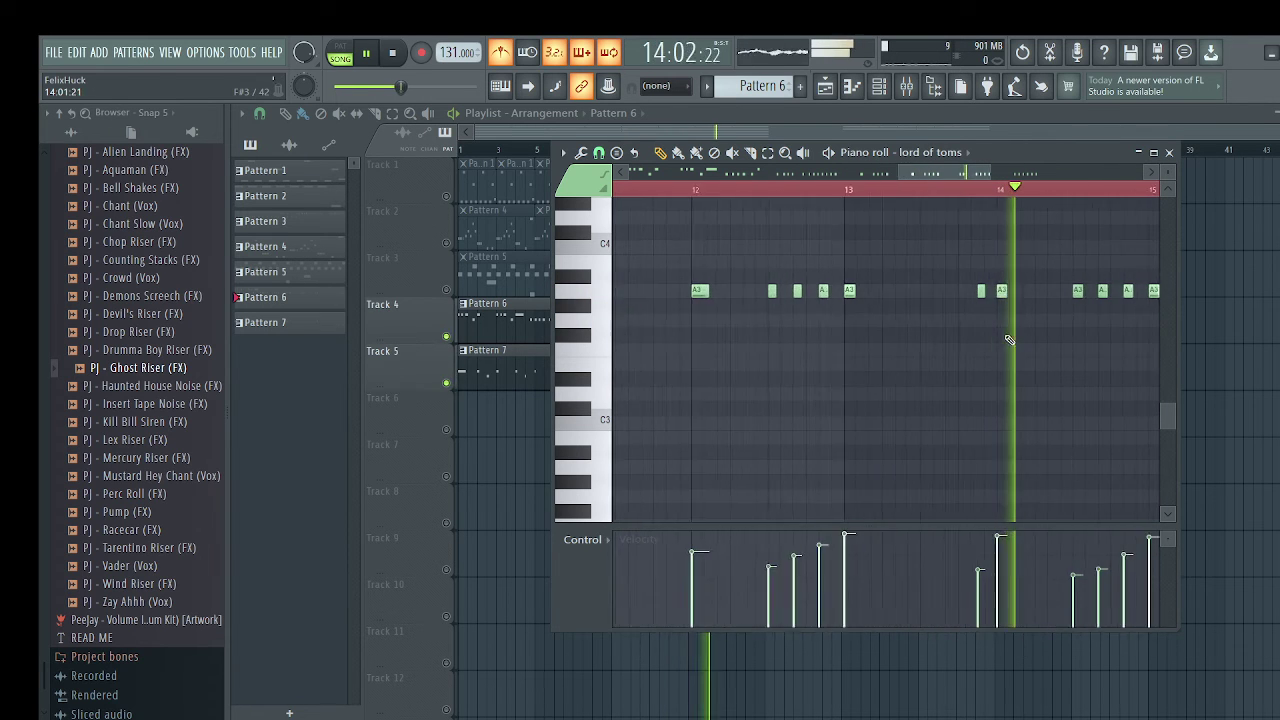
pyautogui.scroll(3, 968, 237)
pyautogui.moveTo(958, 172); pyautogui.dragTo(1016, 196)
pyautogui.scroll(-3, 991, 281)
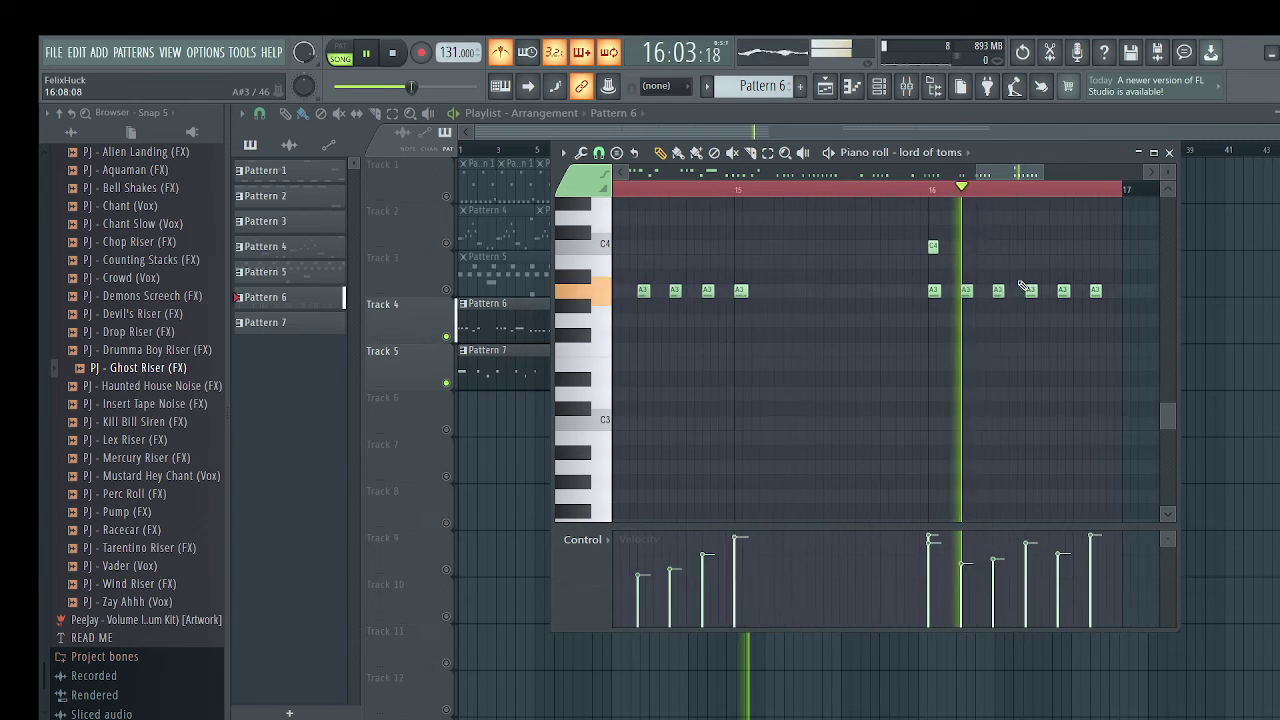
pyautogui.press('space')
pyautogui.scroll(2, 1027, 251)
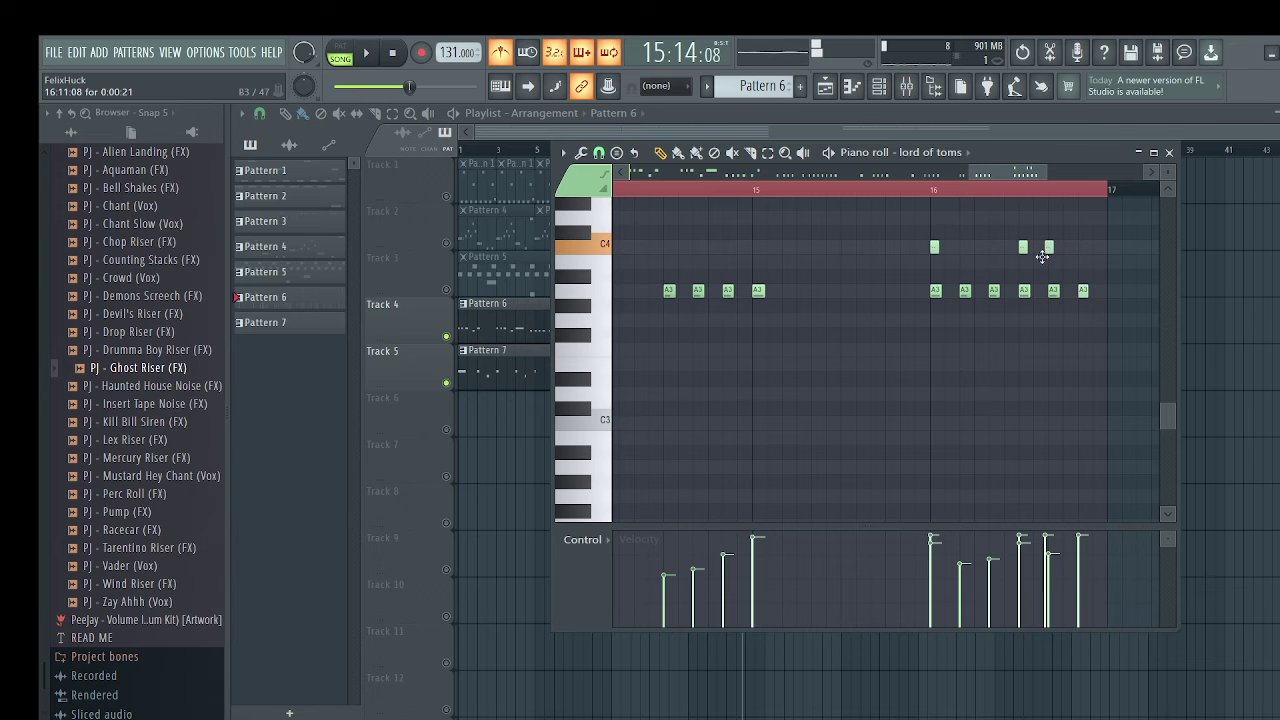
pyautogui.scroll(2, 1070, 262)
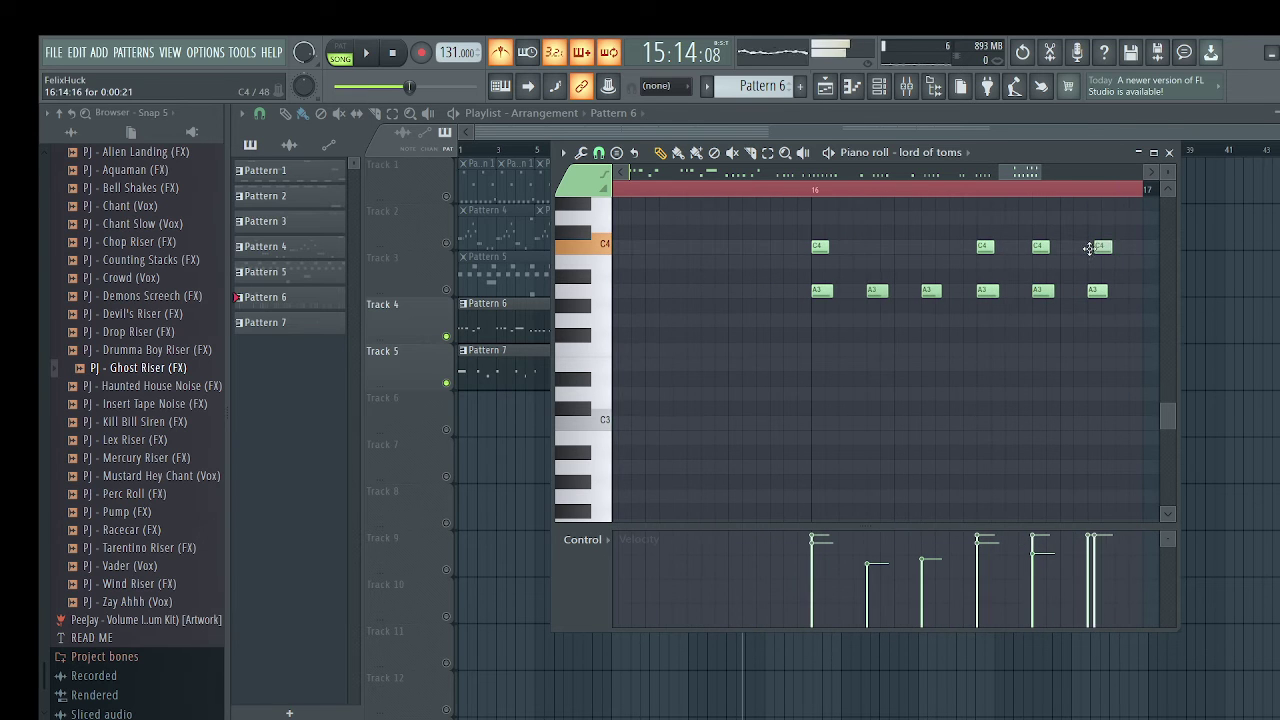
# Select the C4 hits in bar 16 and reshape their velocities, lowering the first to about 57%
pyautogui.scroll(-3, 1076, 397)
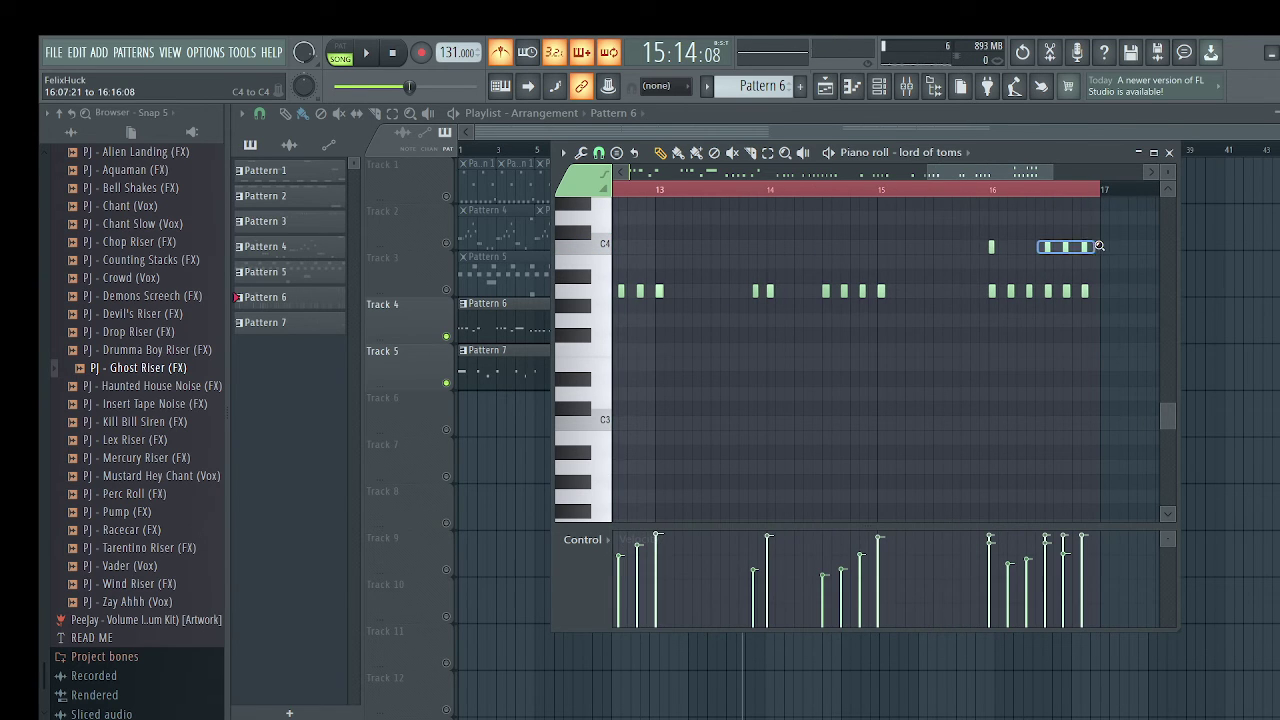
pyautogui.moveTo(1071, 267); pyautogui.dragTo(1073, 264)
pyautogui.keyDown('ctrl'); pyautogui.rightClick(1065, 267); pyautogui.keyUp('ctrl')
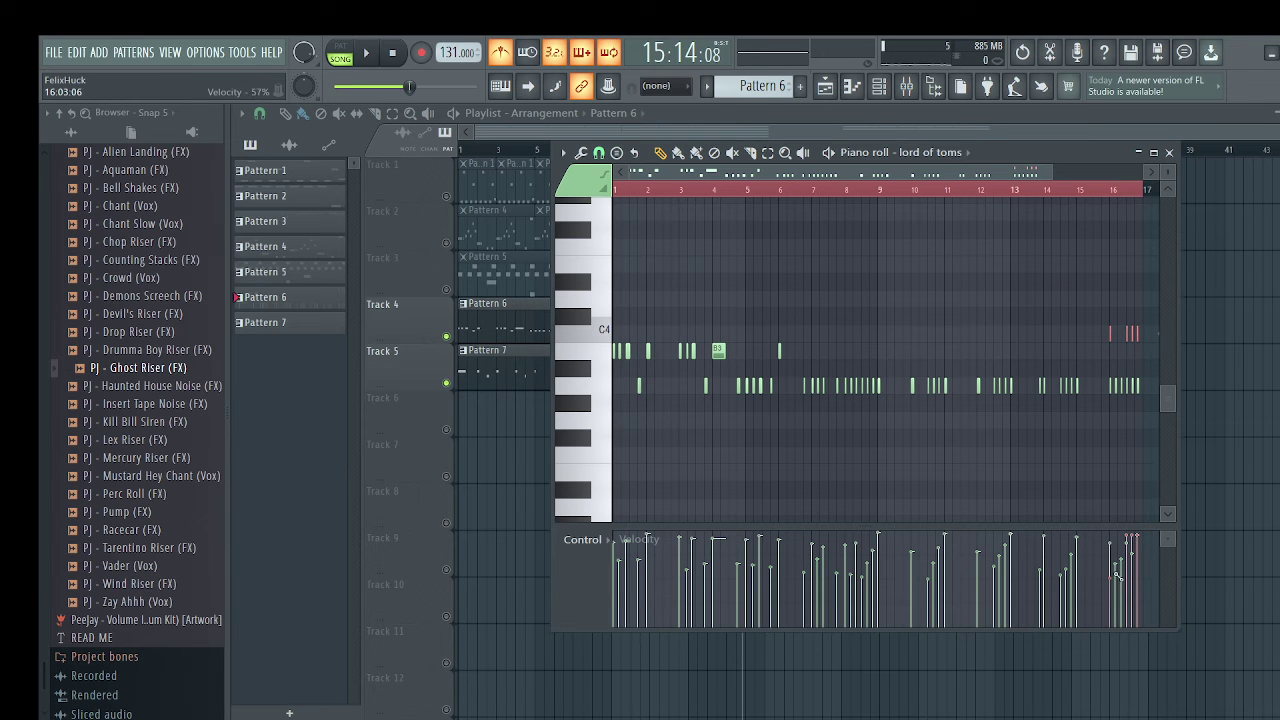
pyautogui.press('space')
pyautogui.scroll(4, 1150, 440)
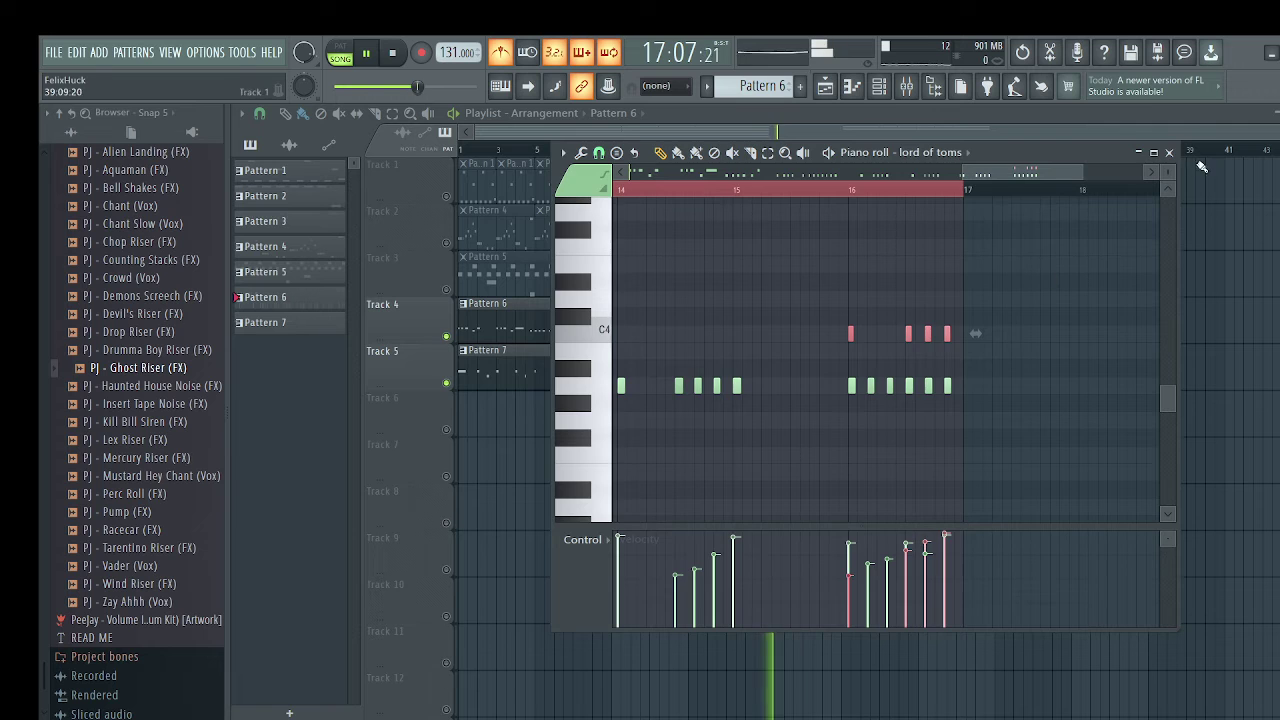
# Return to the playlist, take Tracks 4 and 5 out of solo and play the arrangement with all tracks
pyautogui.click(1168, 152)
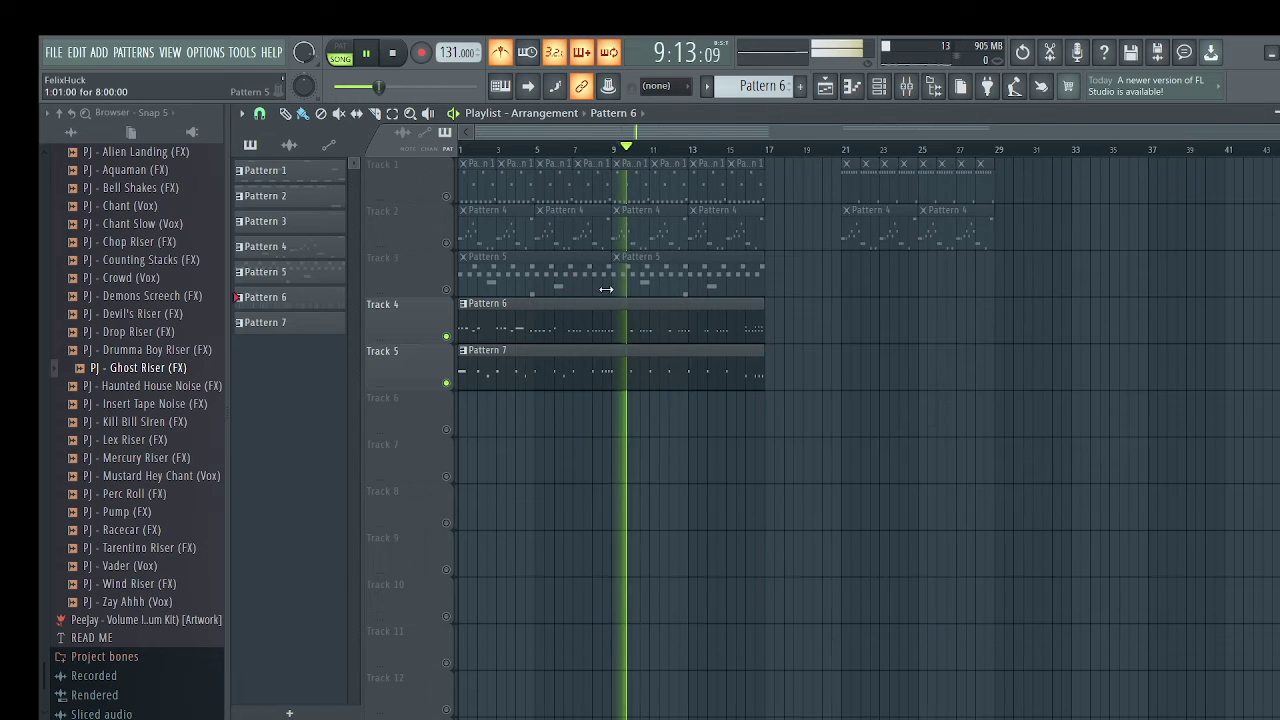
pyautogui.click(446, 337)
pyautogui.click(447, 381)
pyautogui.press('space')
pyautogui.click(446, 337)
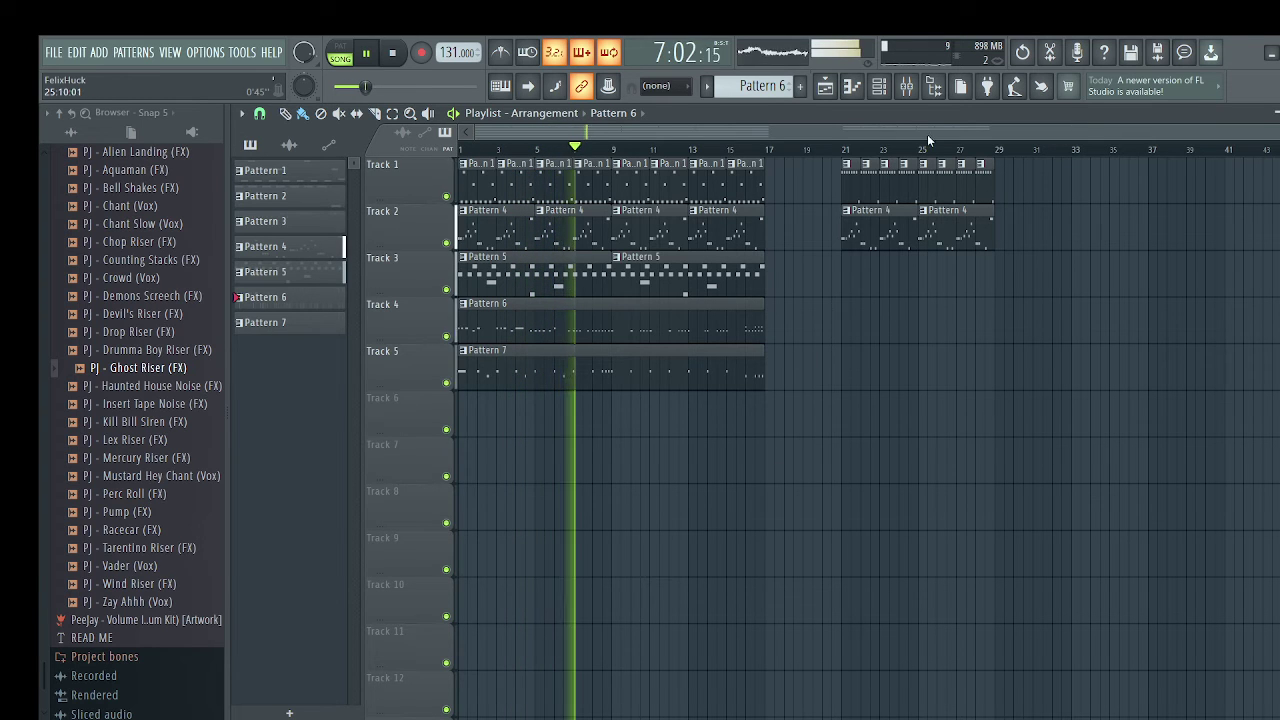
# Set the Fruity Reeverb 2 wet level on mixer Insert 4 to about 95% and lower the insert's volume
pyautogui.click(907, 87)
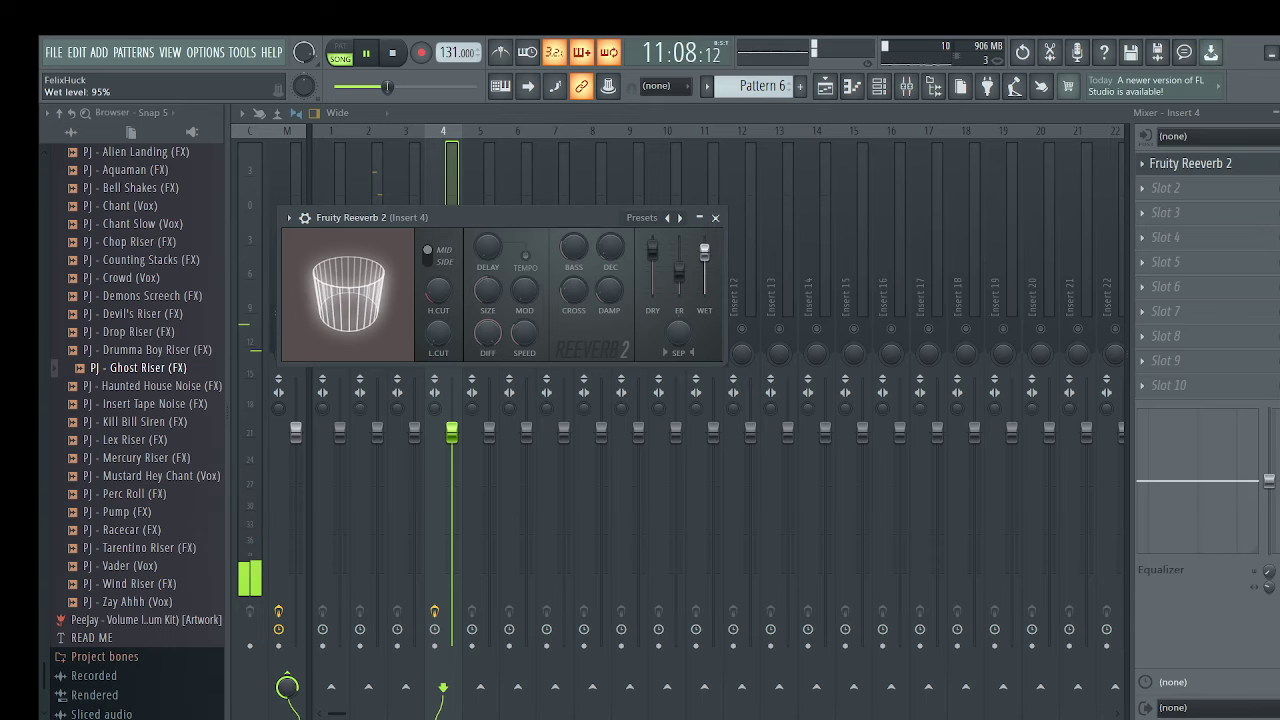
pyautogui.click(716, 218)
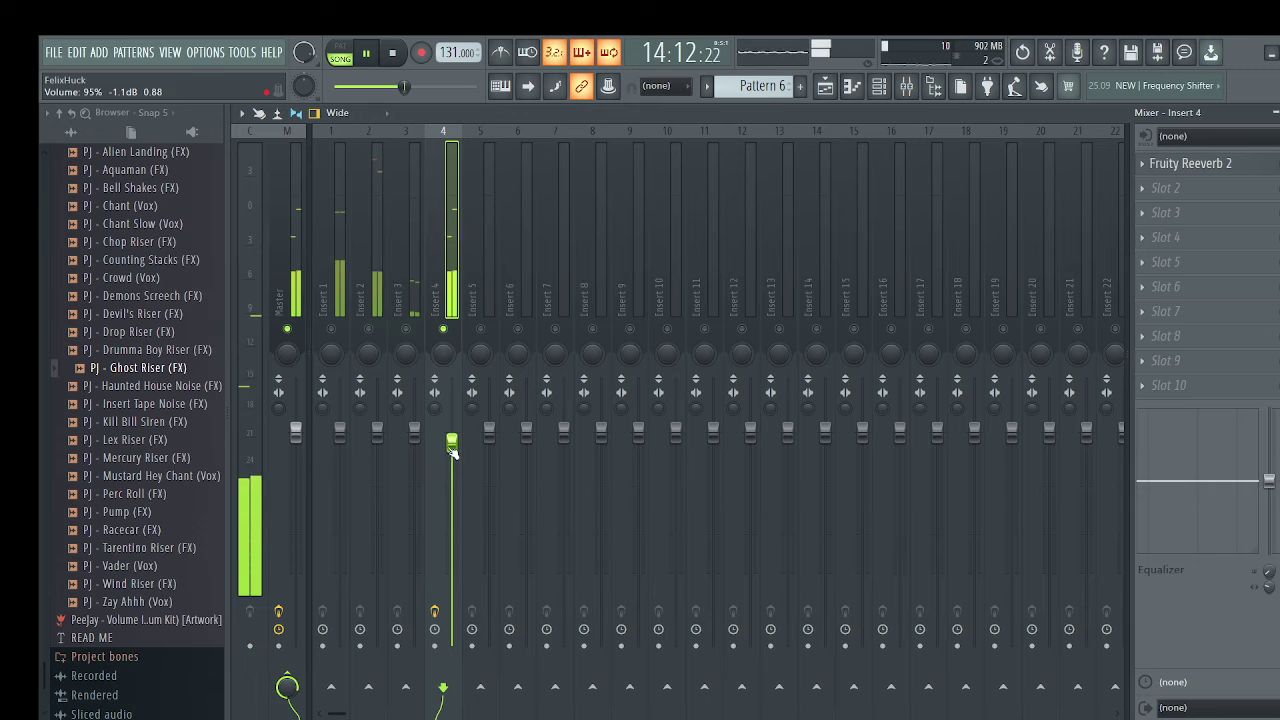
pyautogui.rightClick(444, 329)
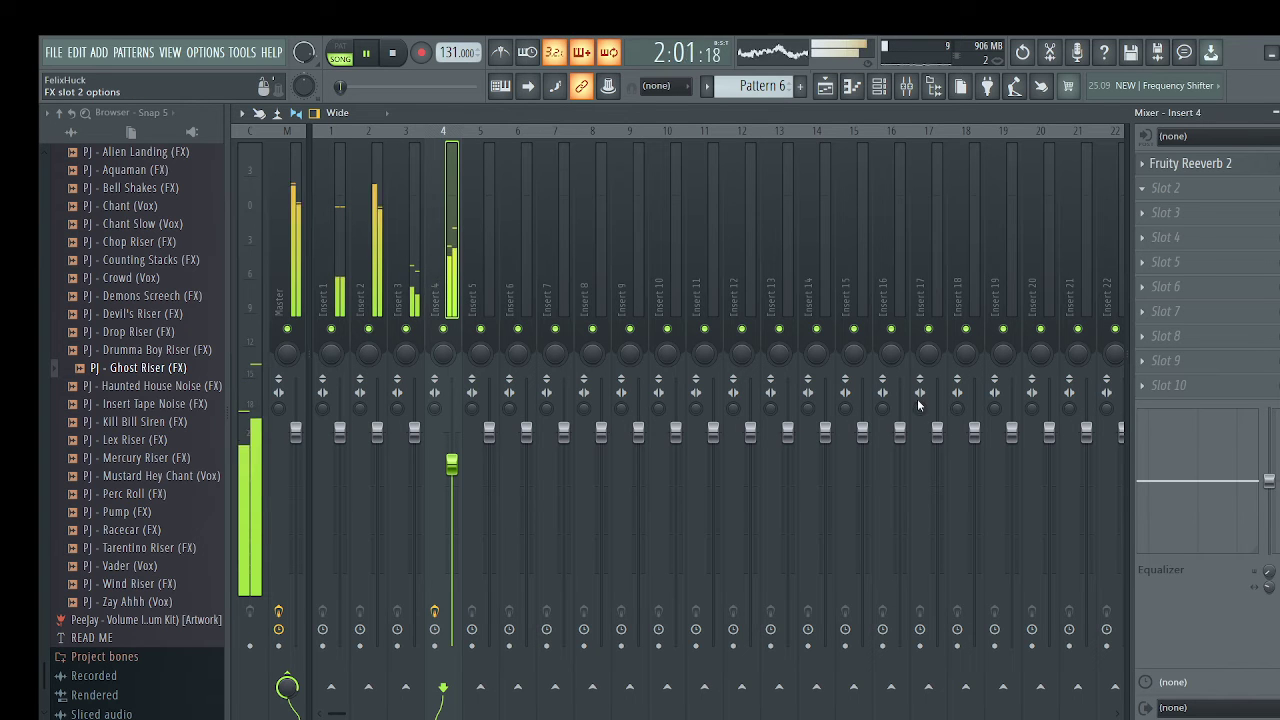
# Add Fruity parametric EQ 2 to Insert 4's second slot and boost the upper frequencies with band 7's high shelf
pyautogui.click(849, 609)
pyautogui.moveTo(656, 380); pyautogui.dragTo(568, 353)
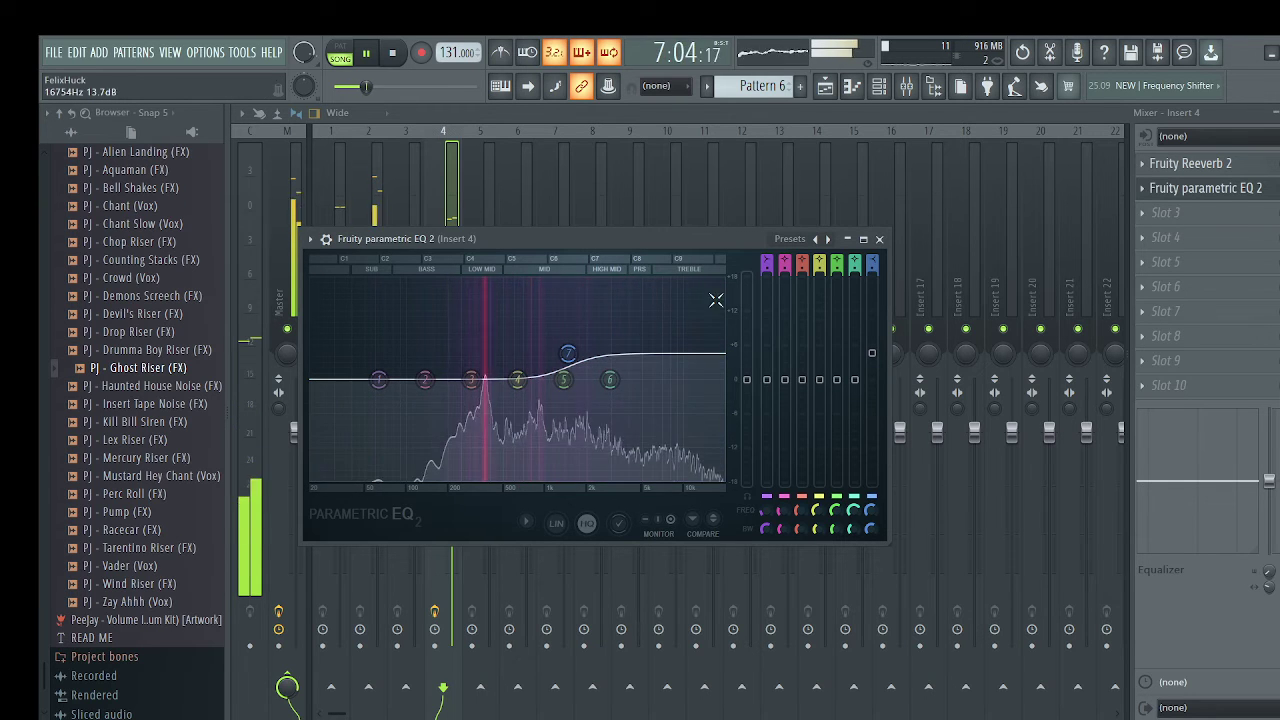
pyautogui.click(880, 240)
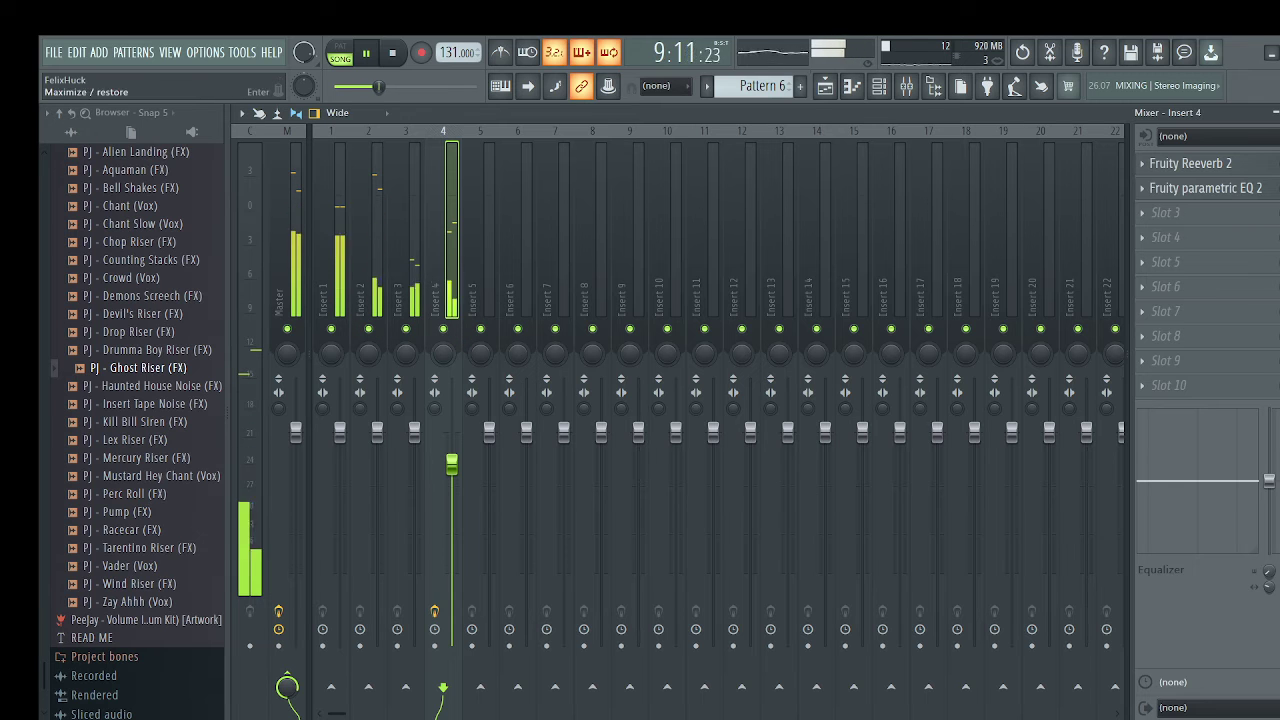
pyautogui.click(1279, 113)
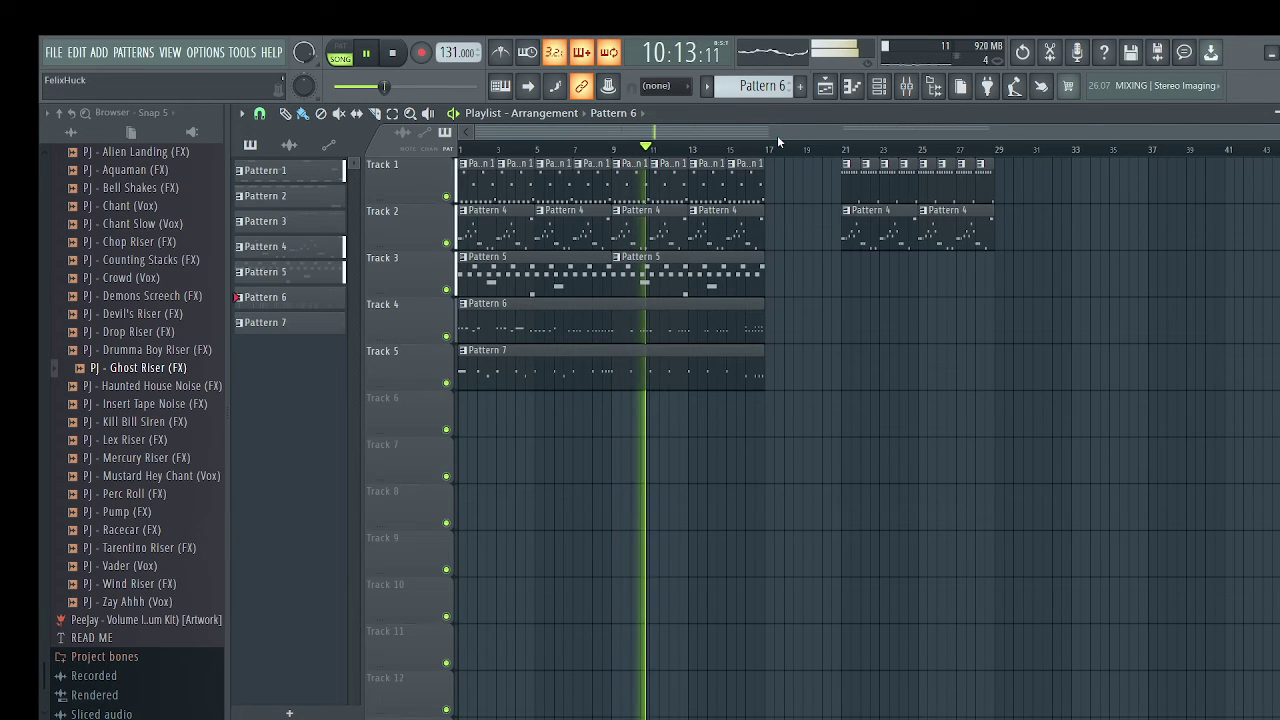
# Solo mixer Insert 1 and load Fruity Filter into its first effect slot
pyautogui.click(879, 85)
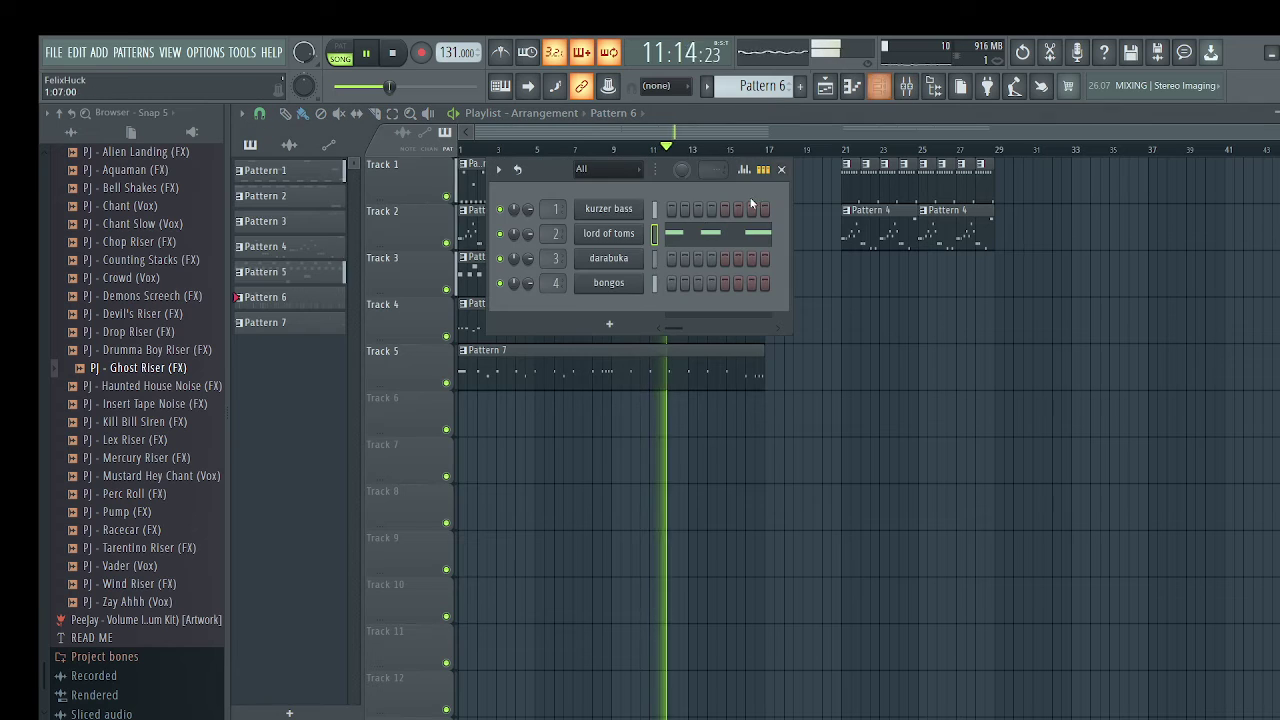
pyautogui.click(906, 85)
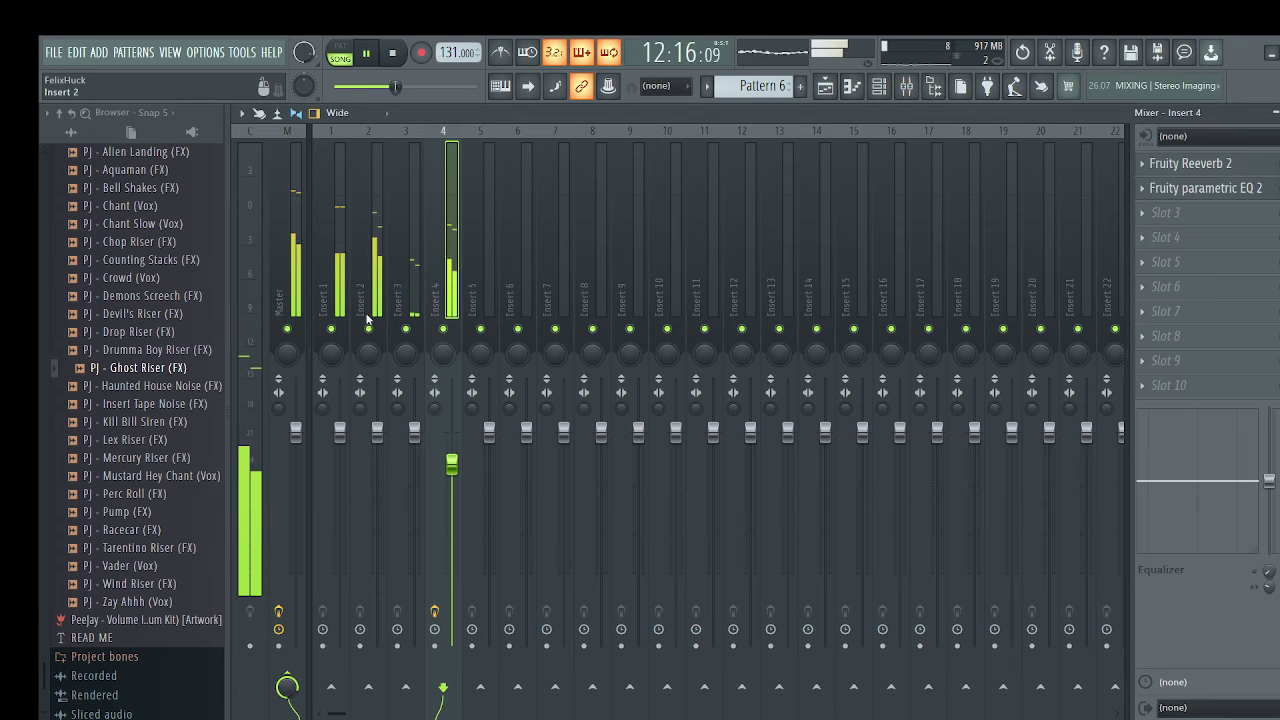
pyautogui.rightClick(331, 329)
pyautogui.click(1168, 163)
pyautogui.click(796, 569)
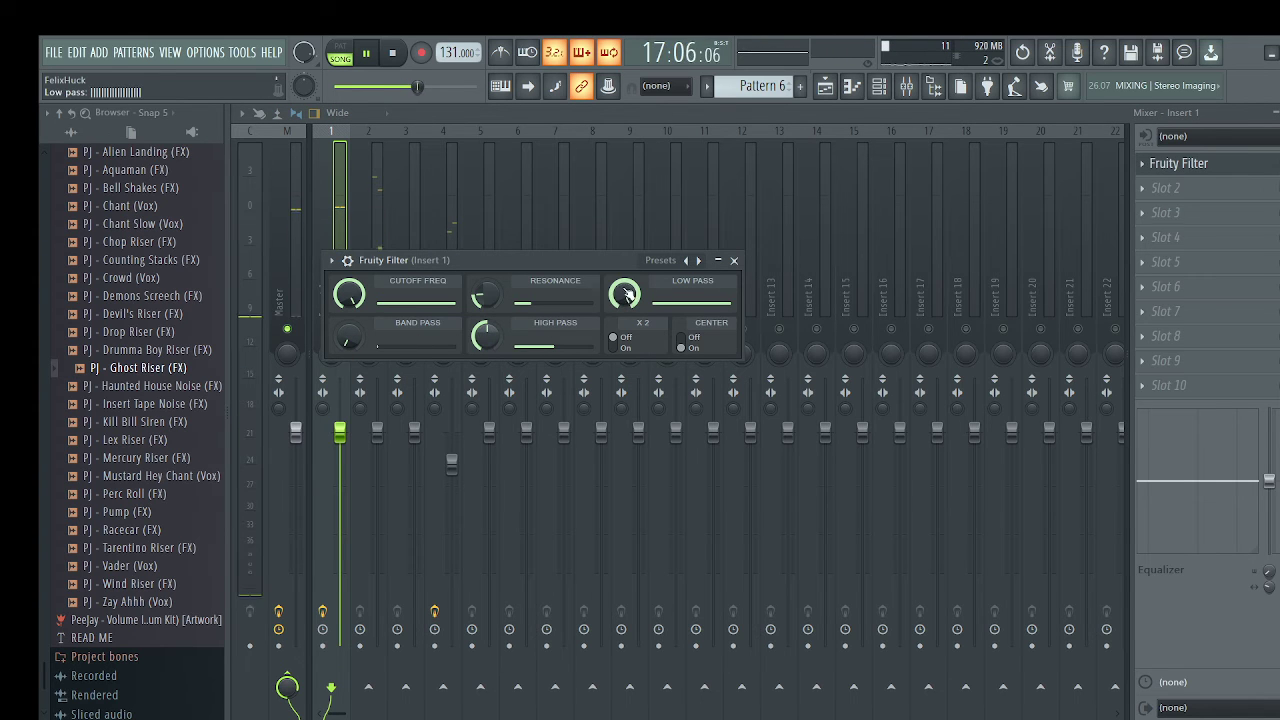
pyautogui.press('space')
# Try cutoff sweeps on Insert 1's Fruity Filter, including with the high pass at minimum and a reduced low pass
pyautogui.moveTo(349, 294); pyautogui.dragTo(349, 346)
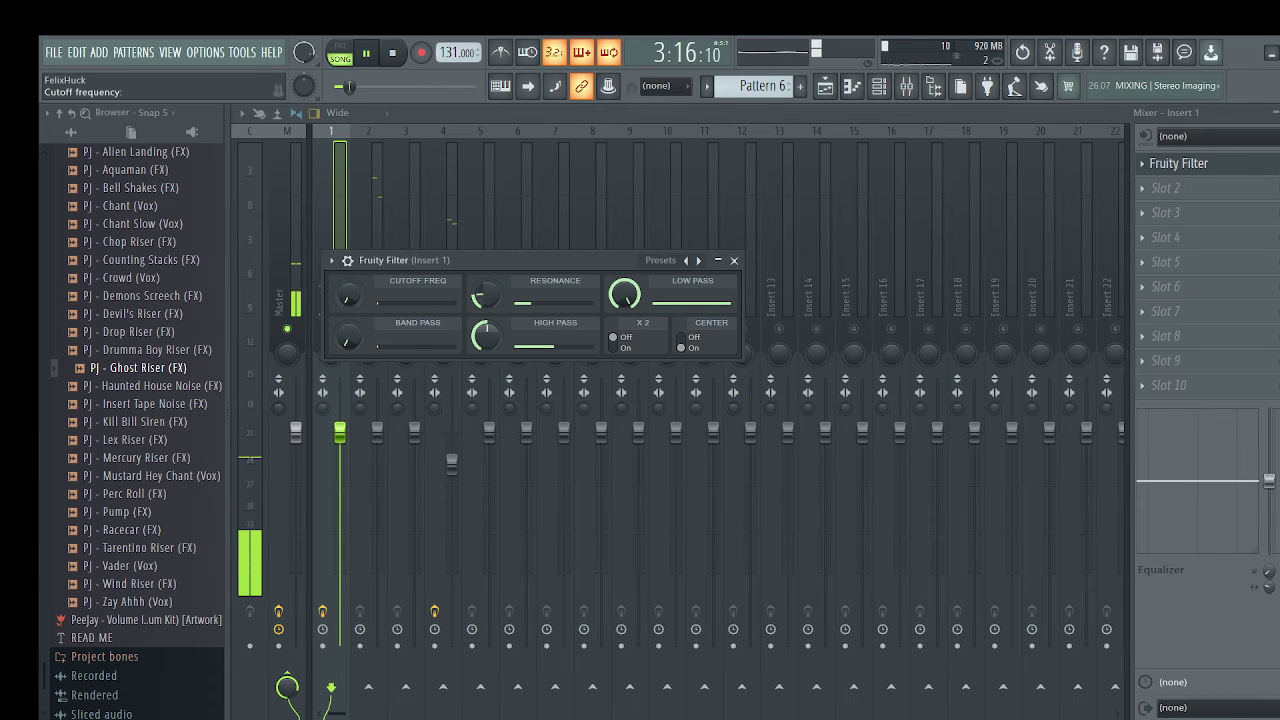
pyautogui.moveTo(349, 346); pyautogui.dragTo(349, 338)
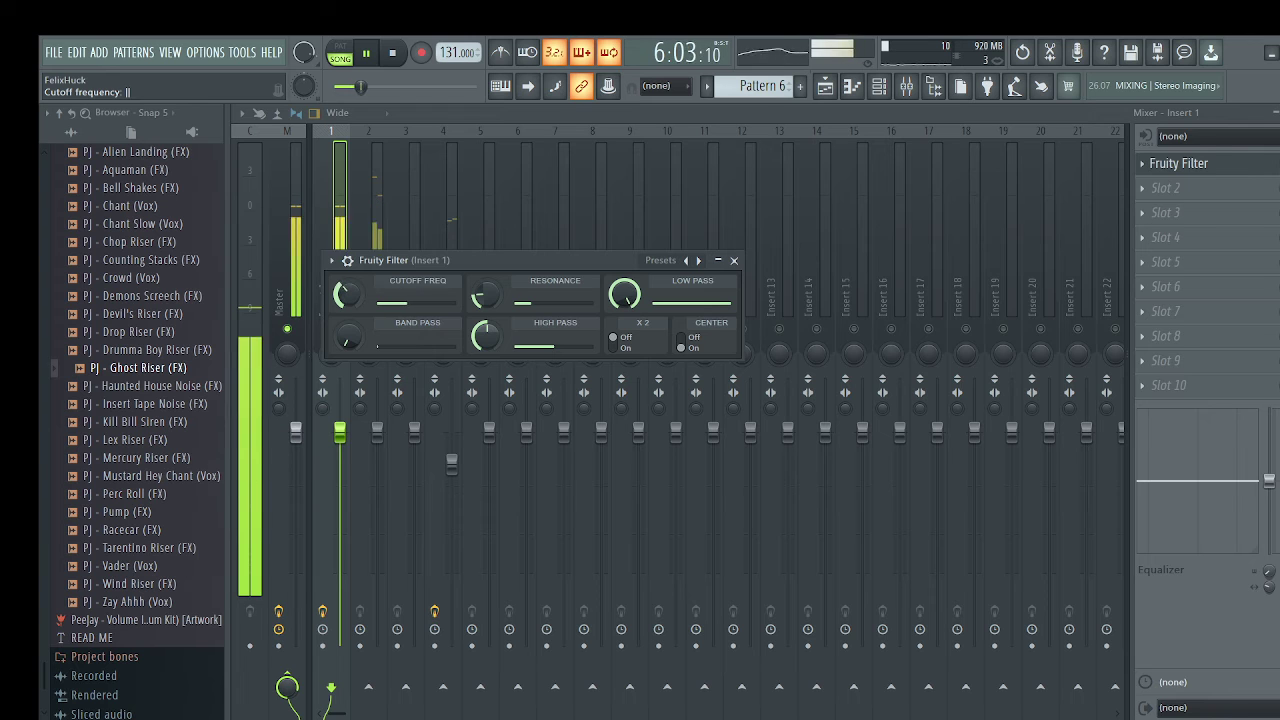
pyautogui.moveTo(348, 293); pyautogui.dragTo(348, 285)
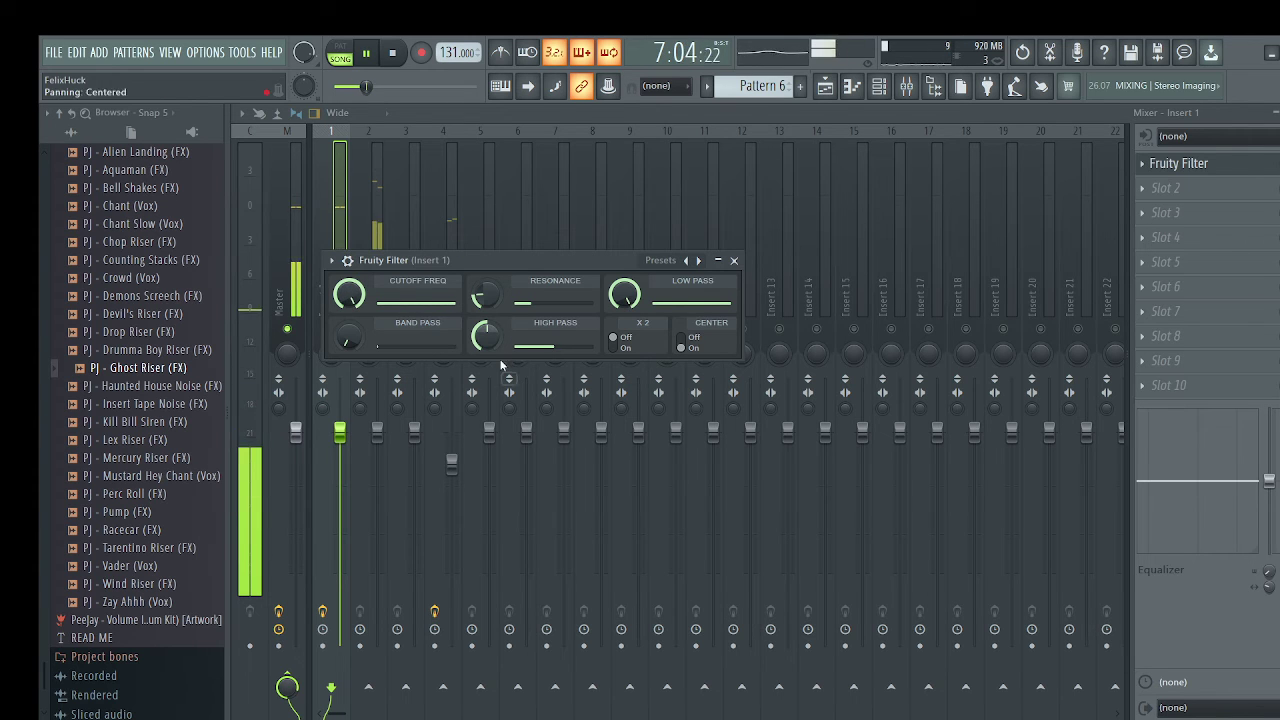
pyautogui.moveTo(487, 337); pyautogui.dragTo(487, 390)
pyautogui.moveTo(348, 293); pyautogui.dragTo(348, 360)
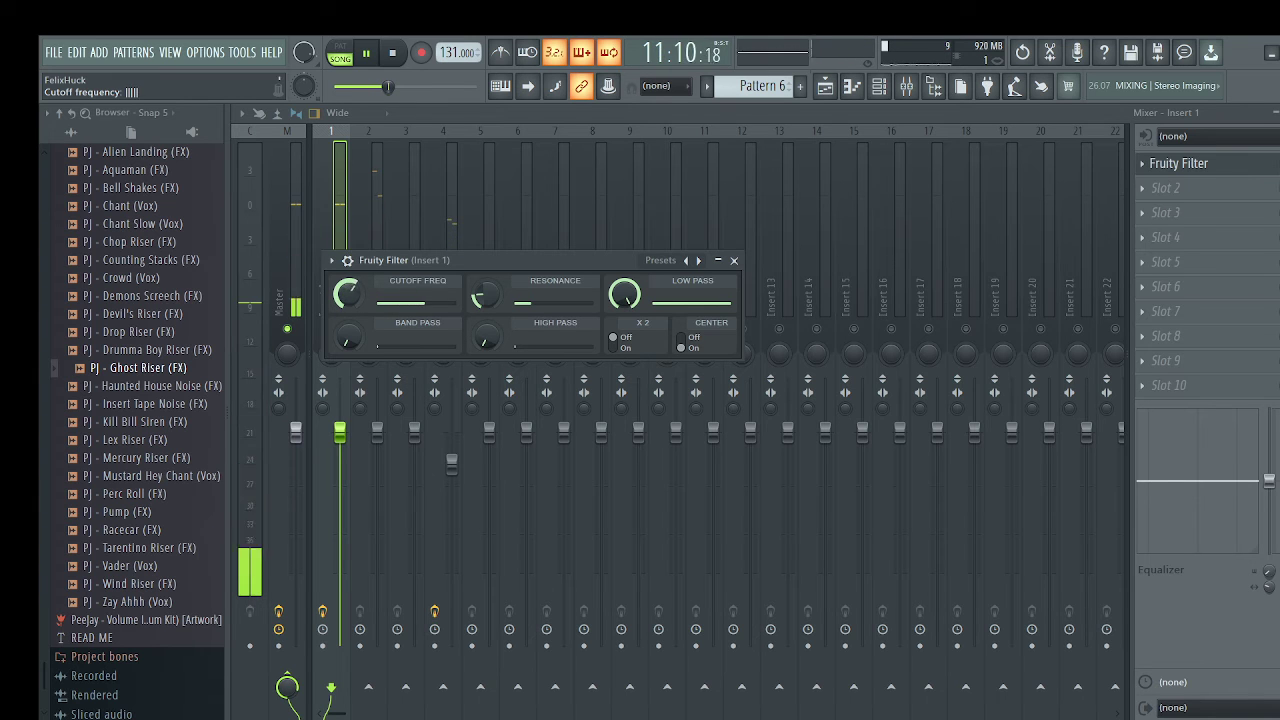
pyautogui.moveTo(352, 306); pyautogui.dragTo(352, 303)
pyautogui.moveTo(627, 289); pyautogui.dragTo(627, 302)
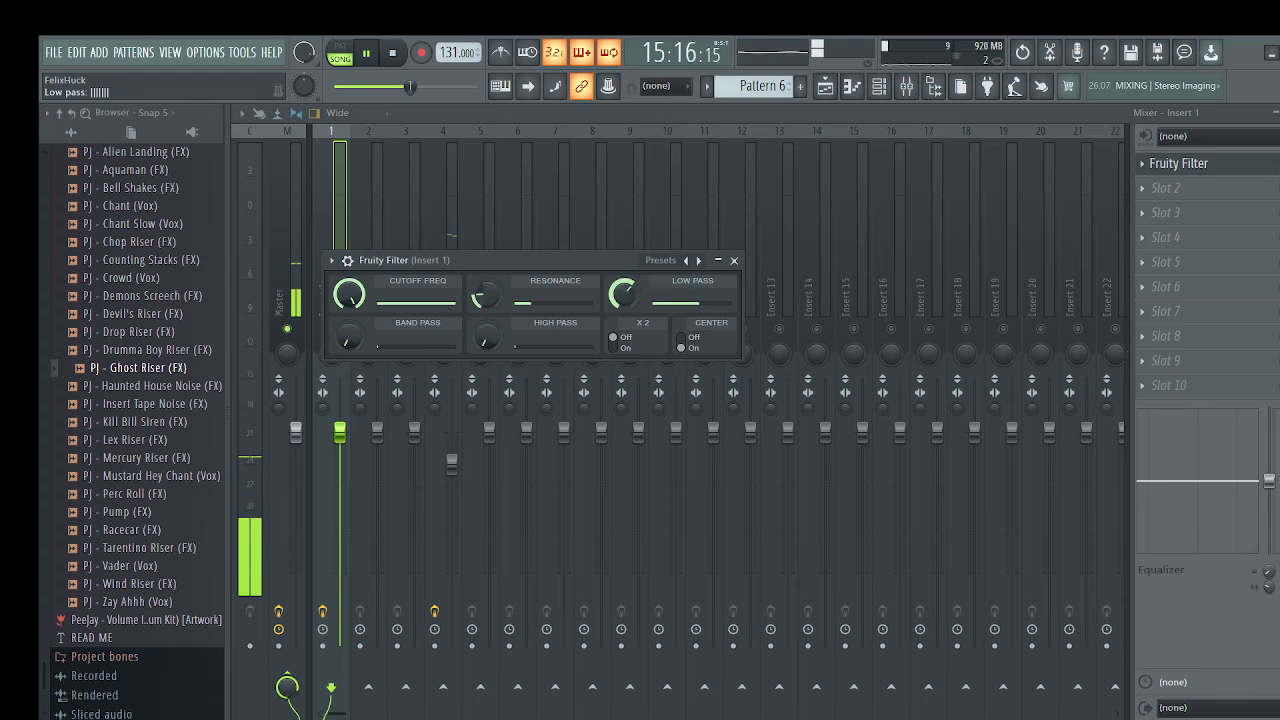
# Try the filter with low pass and high pass at maximum, band pass at minimum and a partly raised cutoff
pyautogui.moveTo(625, 296); pyautogui.dragTo(625, 270)
pyautogui.moveTo(349, 338); pyautogui.dragTo(349, 378)
pyautogui.moveTo(349, 294); pyautogui.dragTo(349, 340)
pyautogui.moveTo(349, 294); pyautogui.dragTo(349, 248)
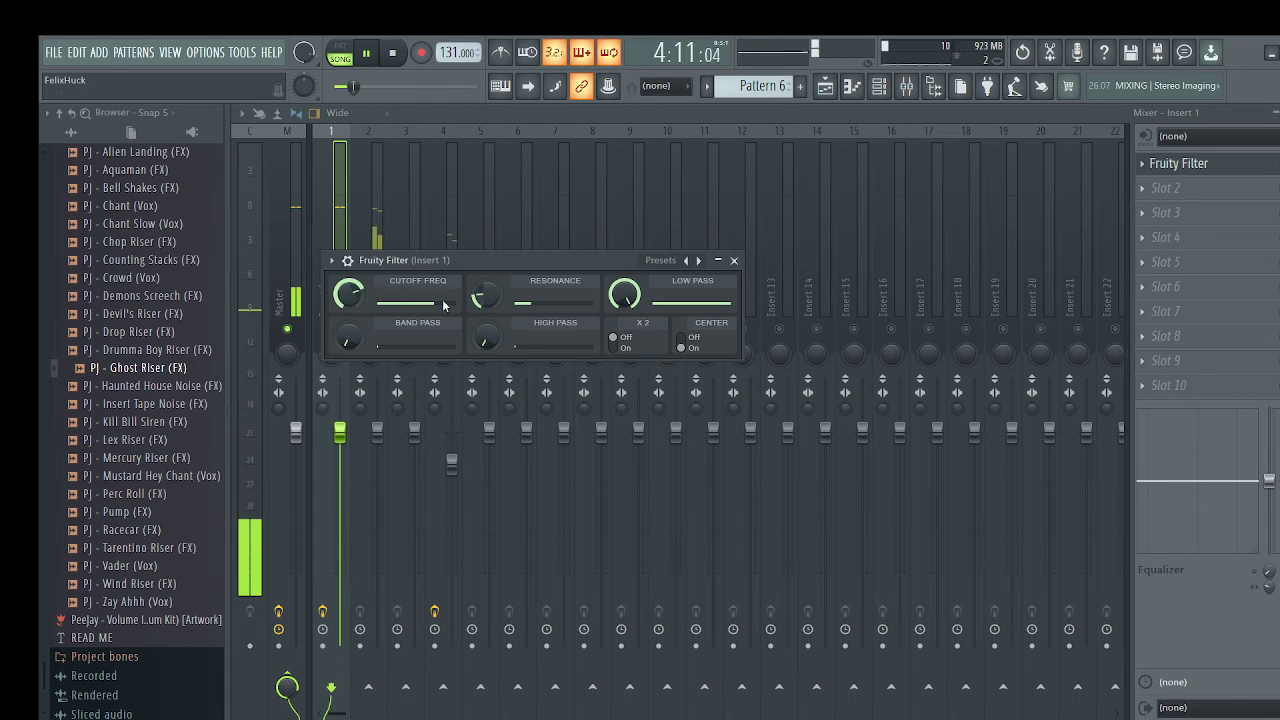
pyautogui.moveTo(487, 336); pyautogui.dragTo(487, 278)
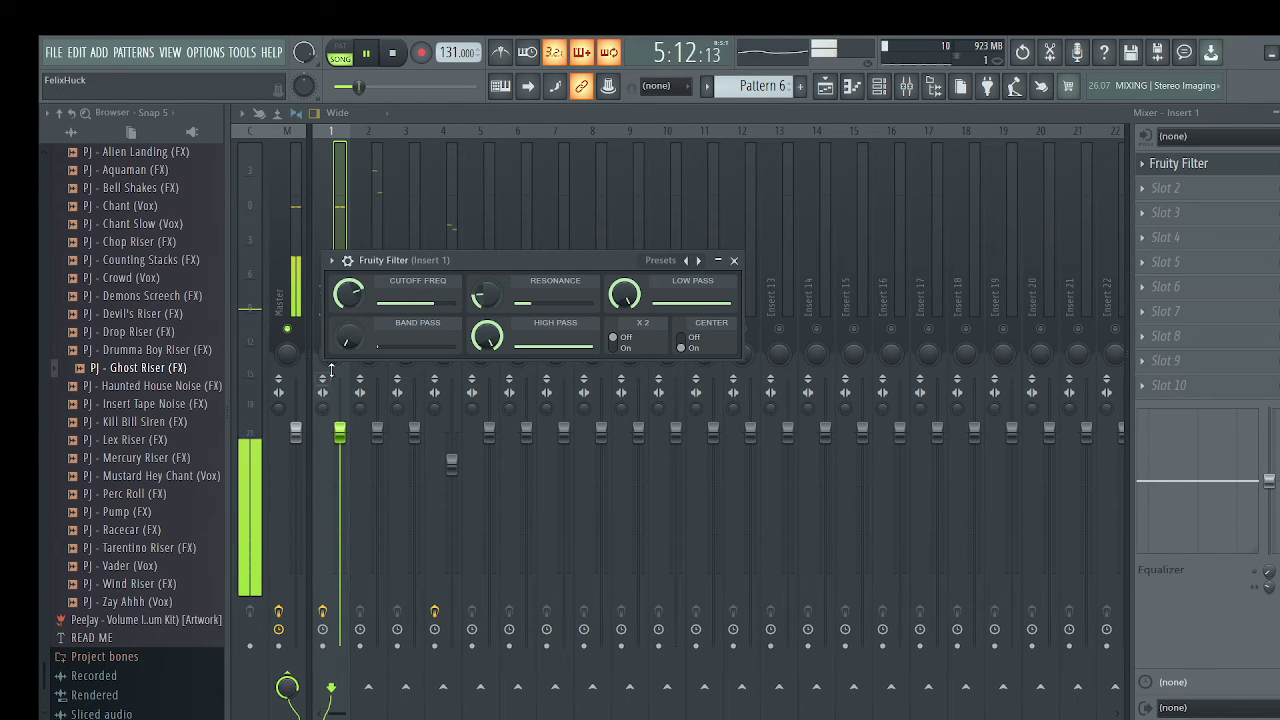
# Set Insert 1's Fruity Filter to a cutoff near minimum, with high pass at half and low pass at full
pyautogui.moveTo(349, 294); pyautogui.dragTo(349, 340)
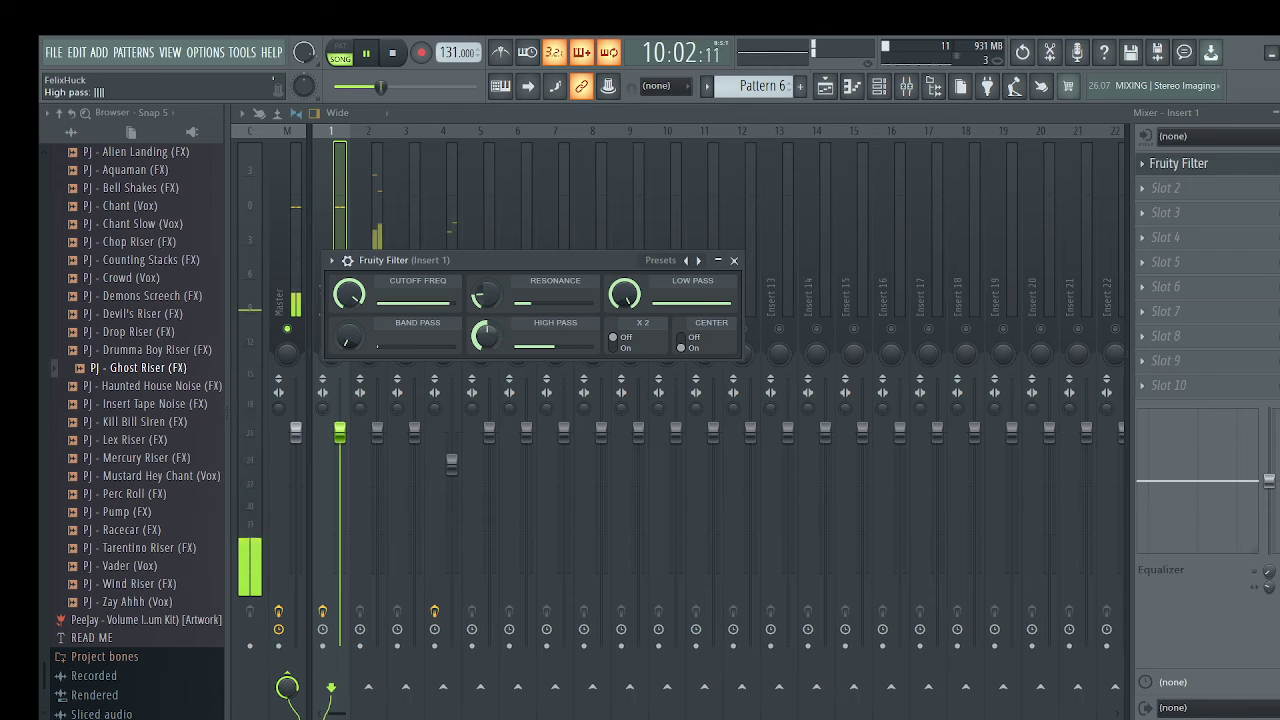
pyautogui.moveTo(349, 294); pyautogui.dragTo(349, 324)
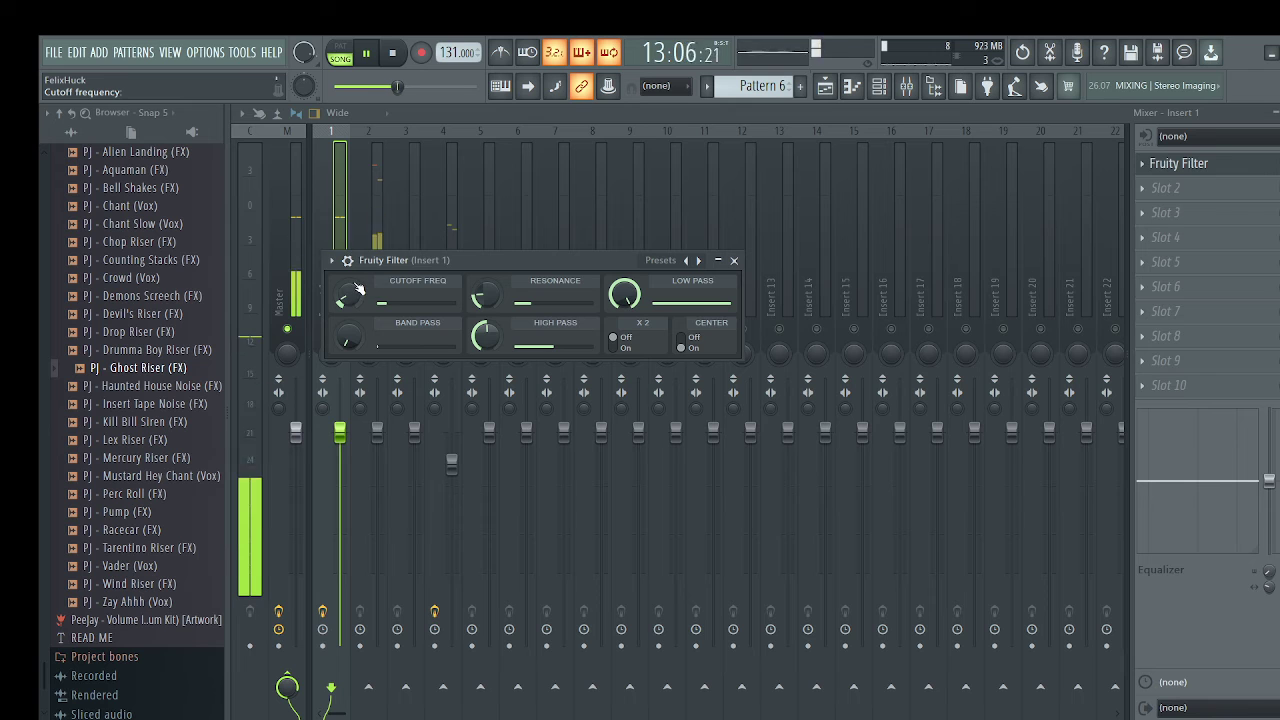
pyautogui.click(734, 260)
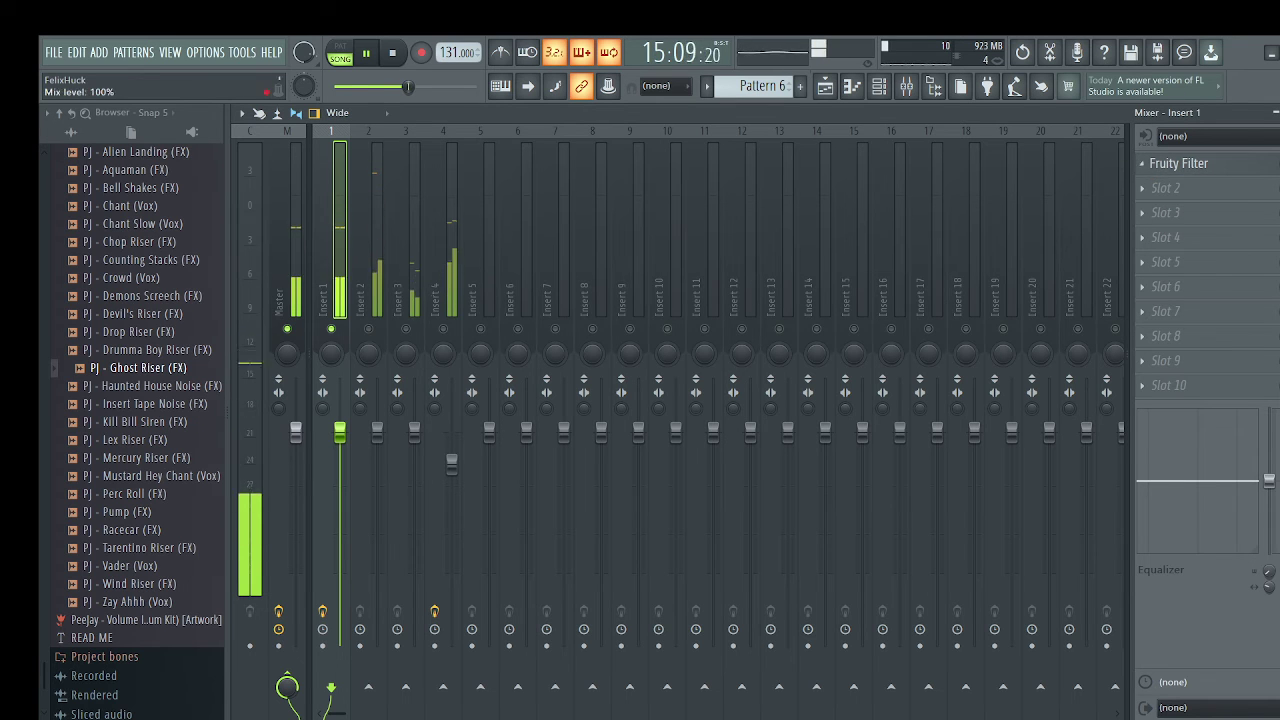
# Create an automation clip for Insert 1's filter cutoff frequency on Track 6 and play the arrangement from the start
pyautogui.click(1185, 166)
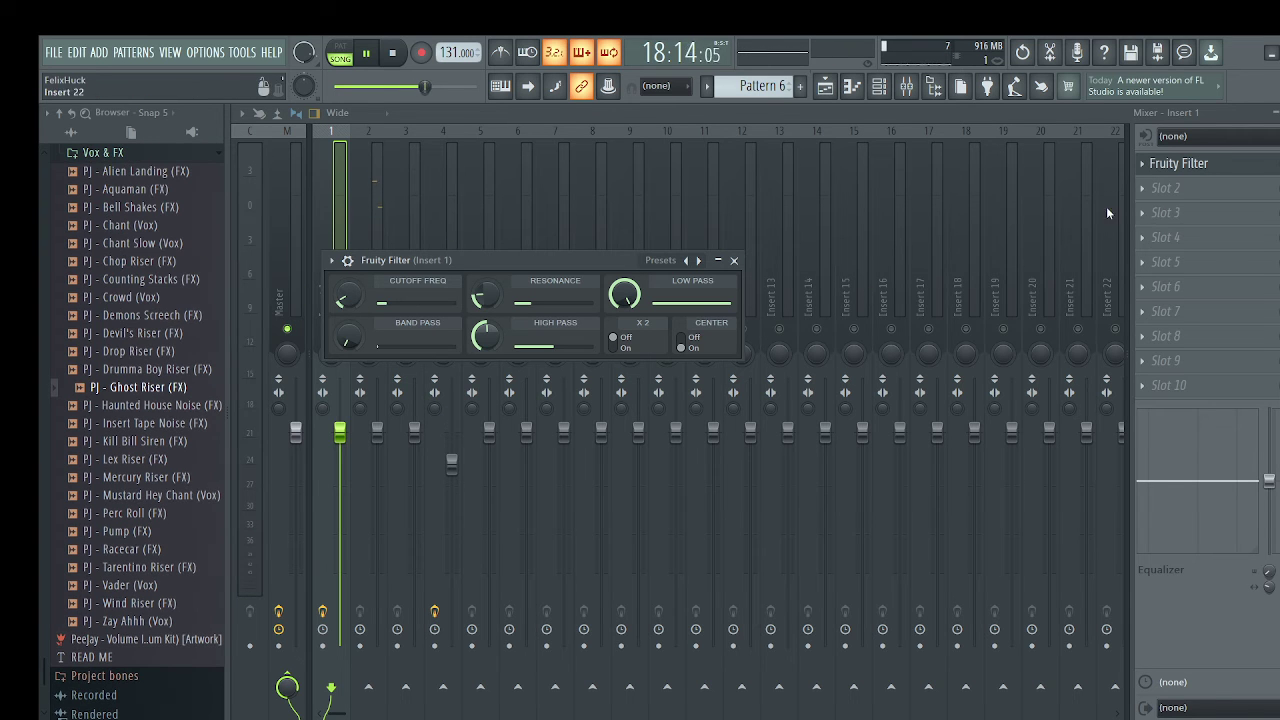
pyautogui.press('Escape')
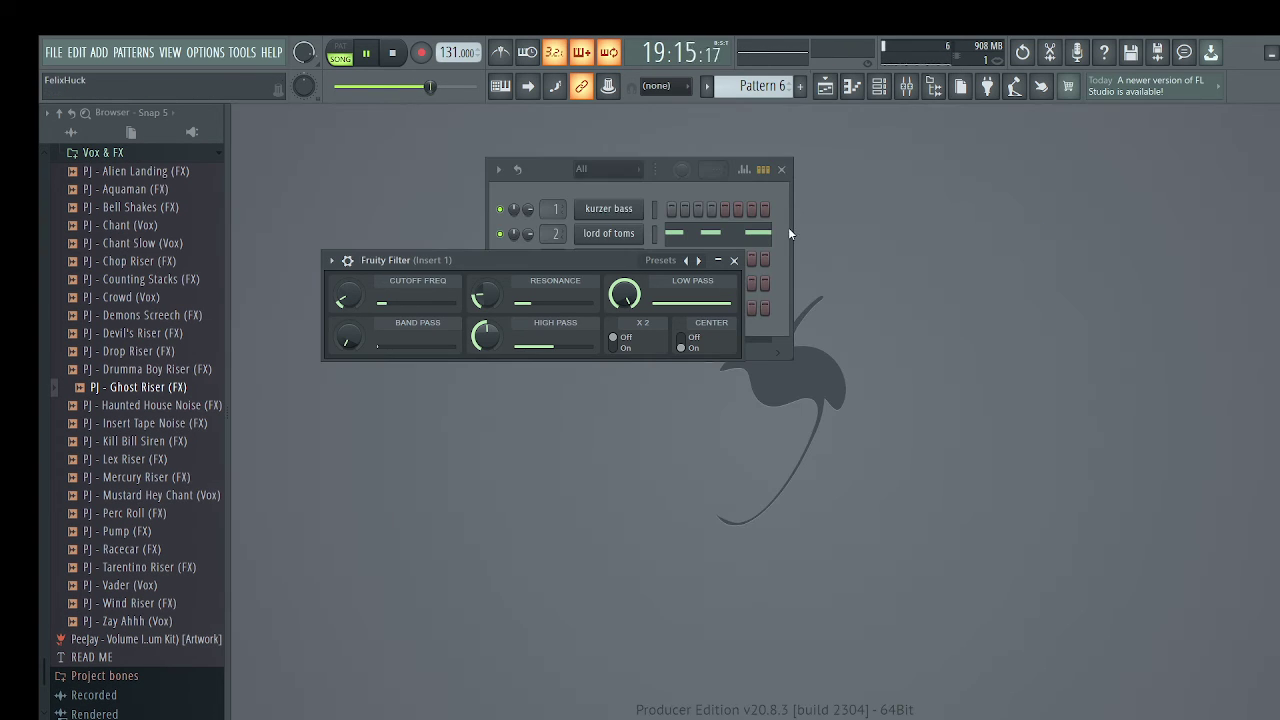
pyautogui.click(880, 87)
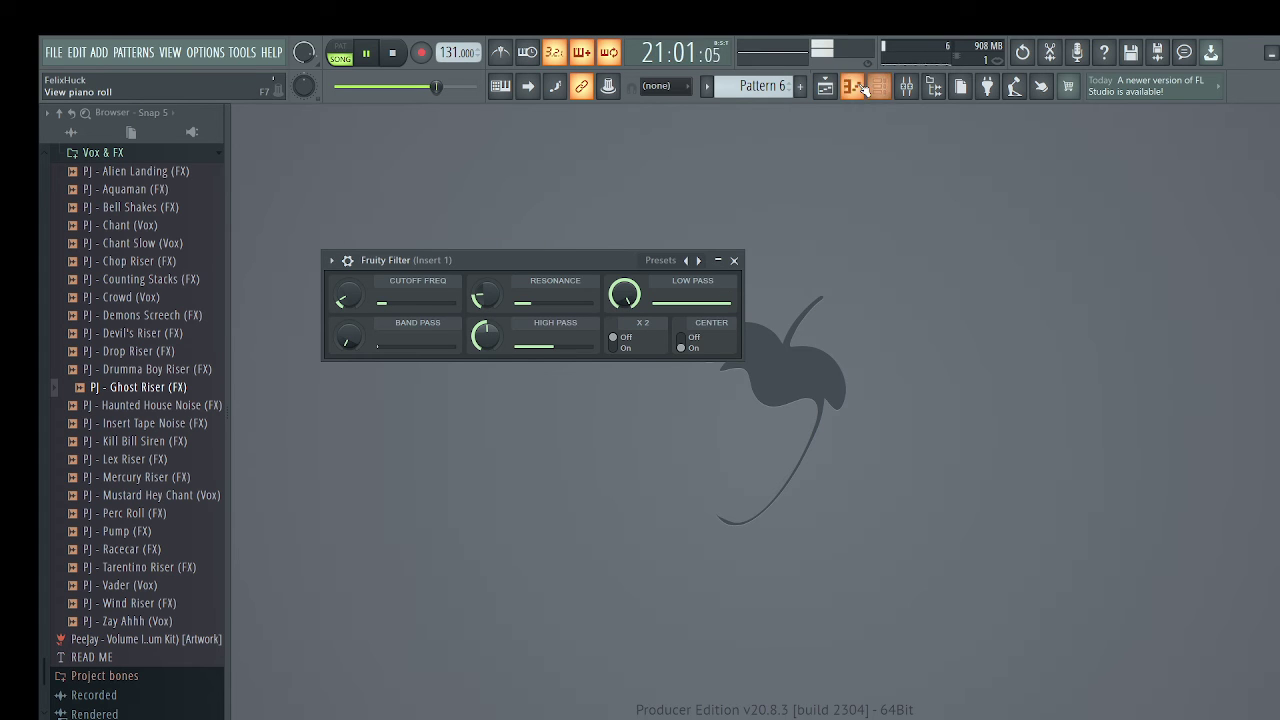
pyautogui.click(853, 88)
pyautogui.click(825, 87)
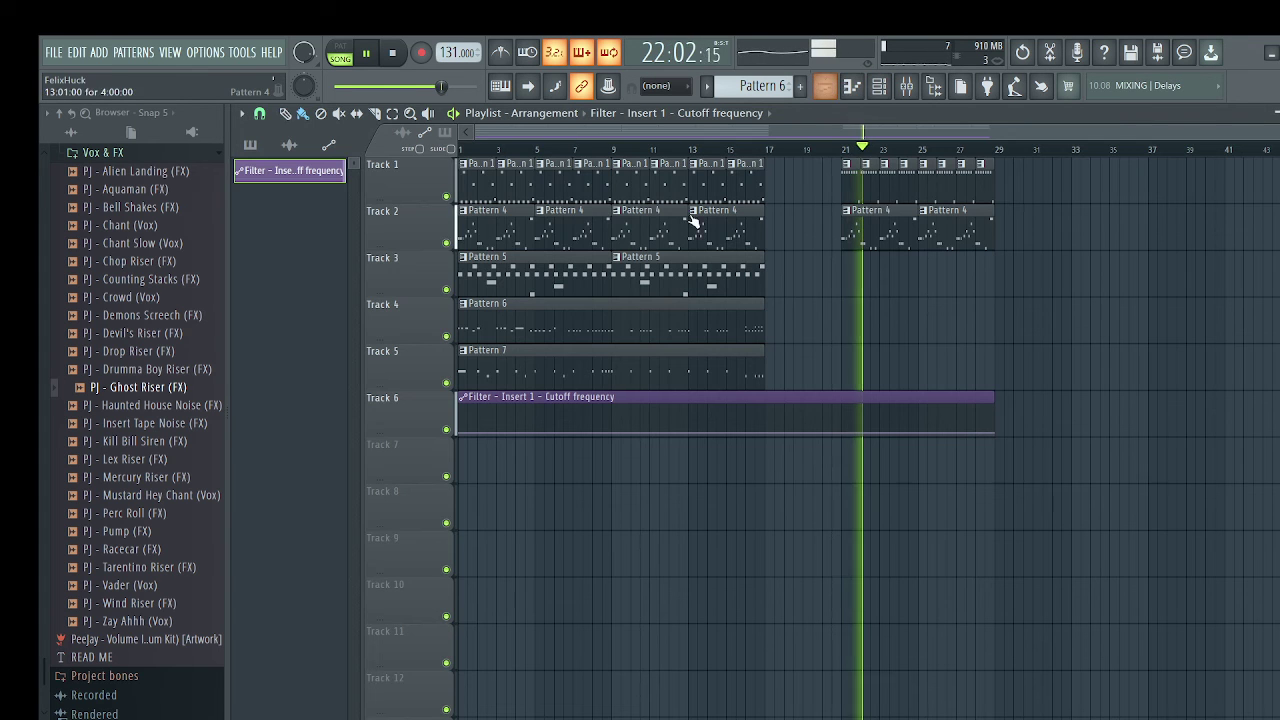
pyautogui.press('space')
pyautogui.press('space')
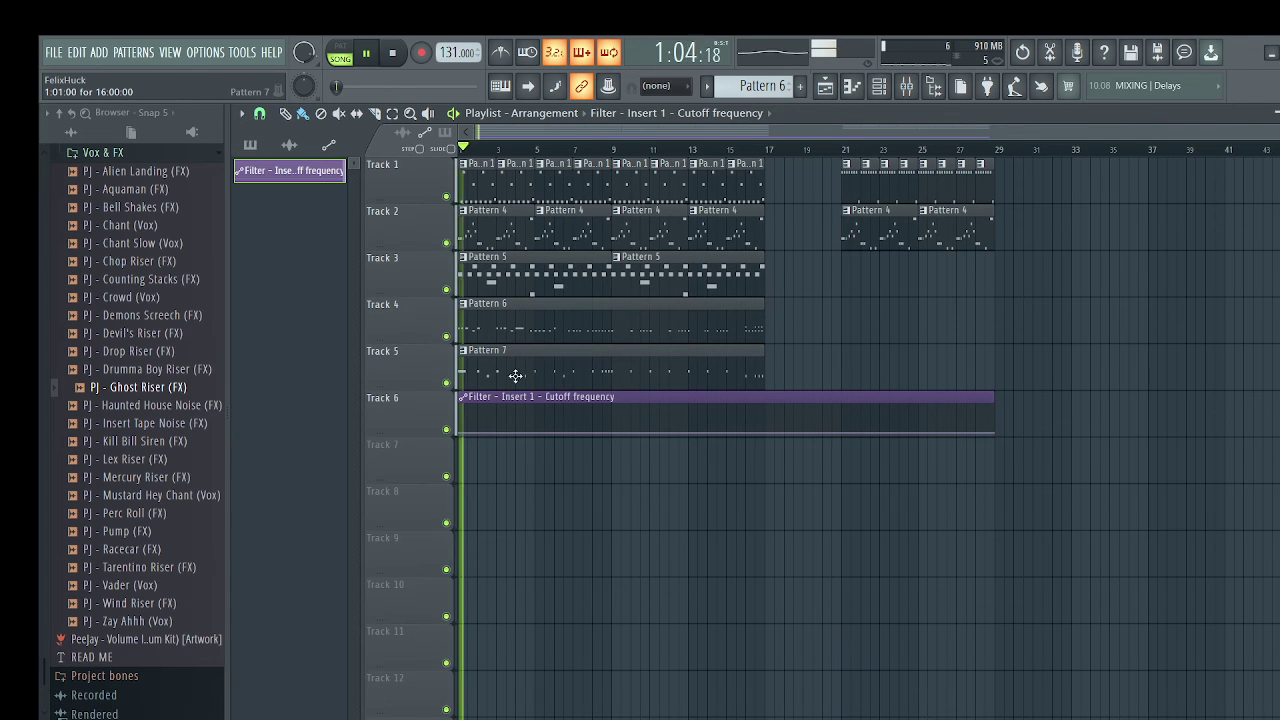
# Shape Track 6's cutoff automation to rise from the start to a high peak at bar 17, falling toward bar 29
pyautogui.scroll(5, 500, 375)
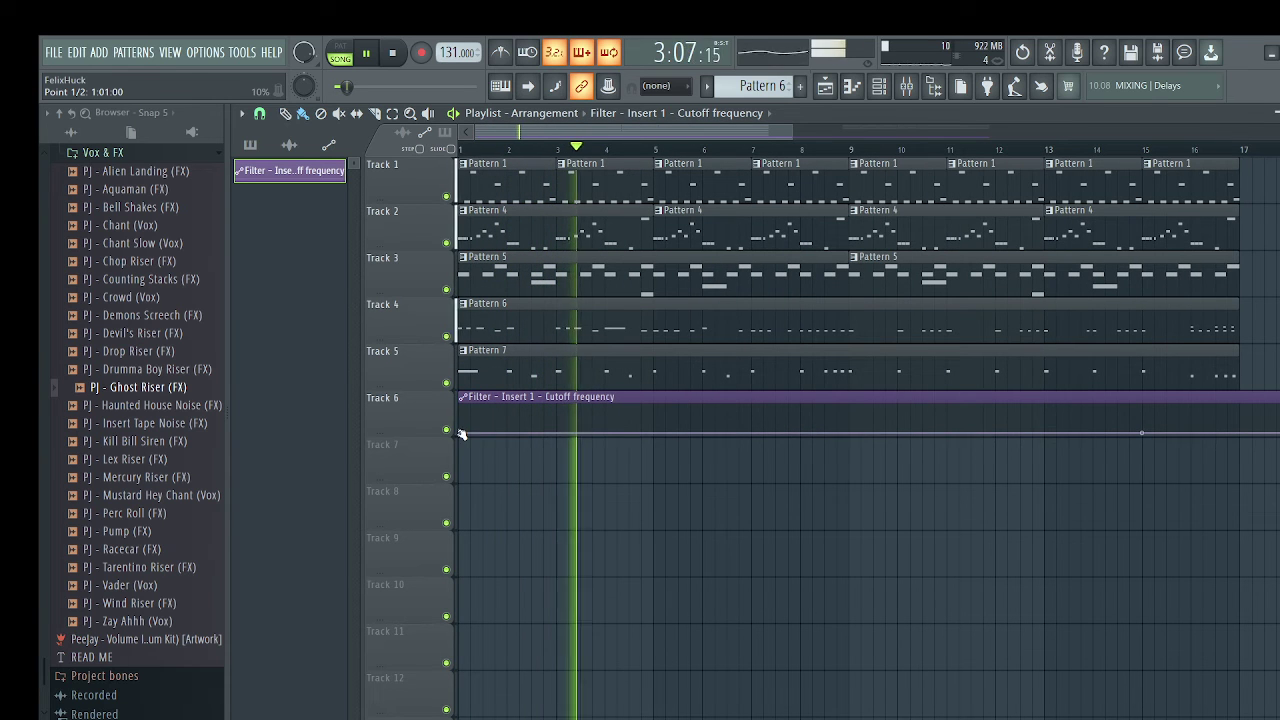
pyautogui.scroll(-4, 460, 435)
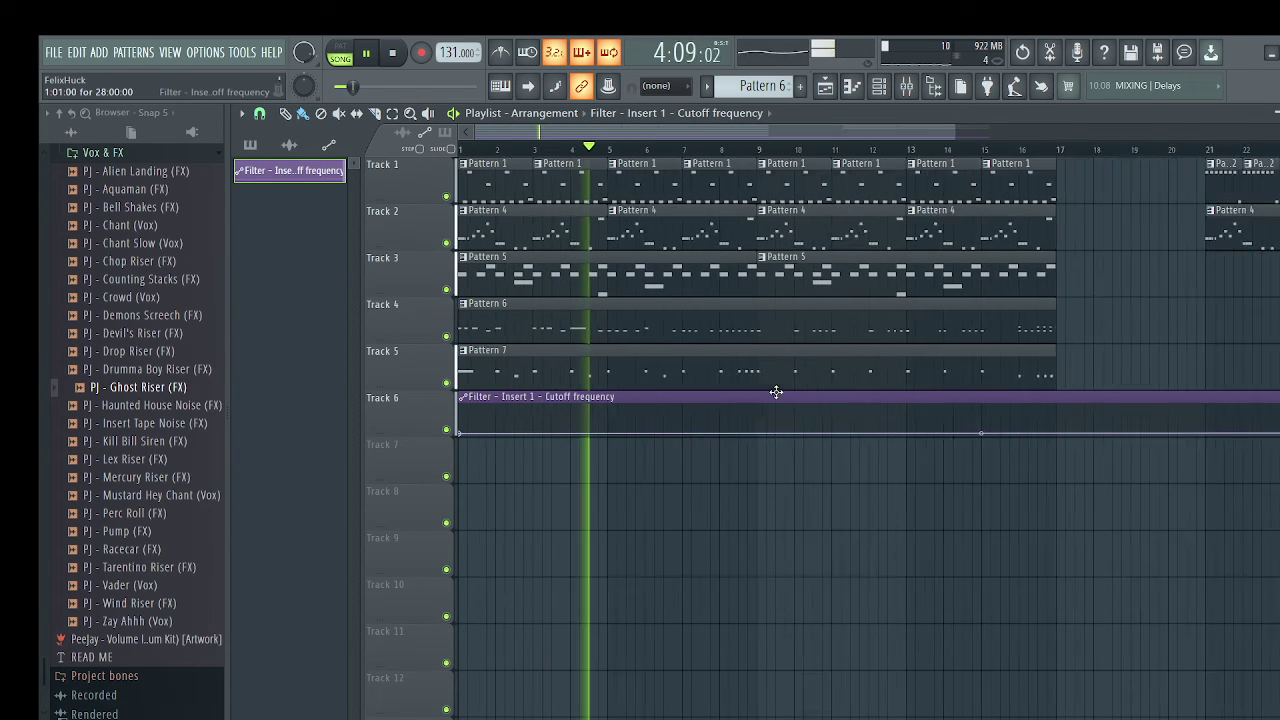
pyautogui.moveTo(871, 430); pyautogui.dragTo(886, 414)
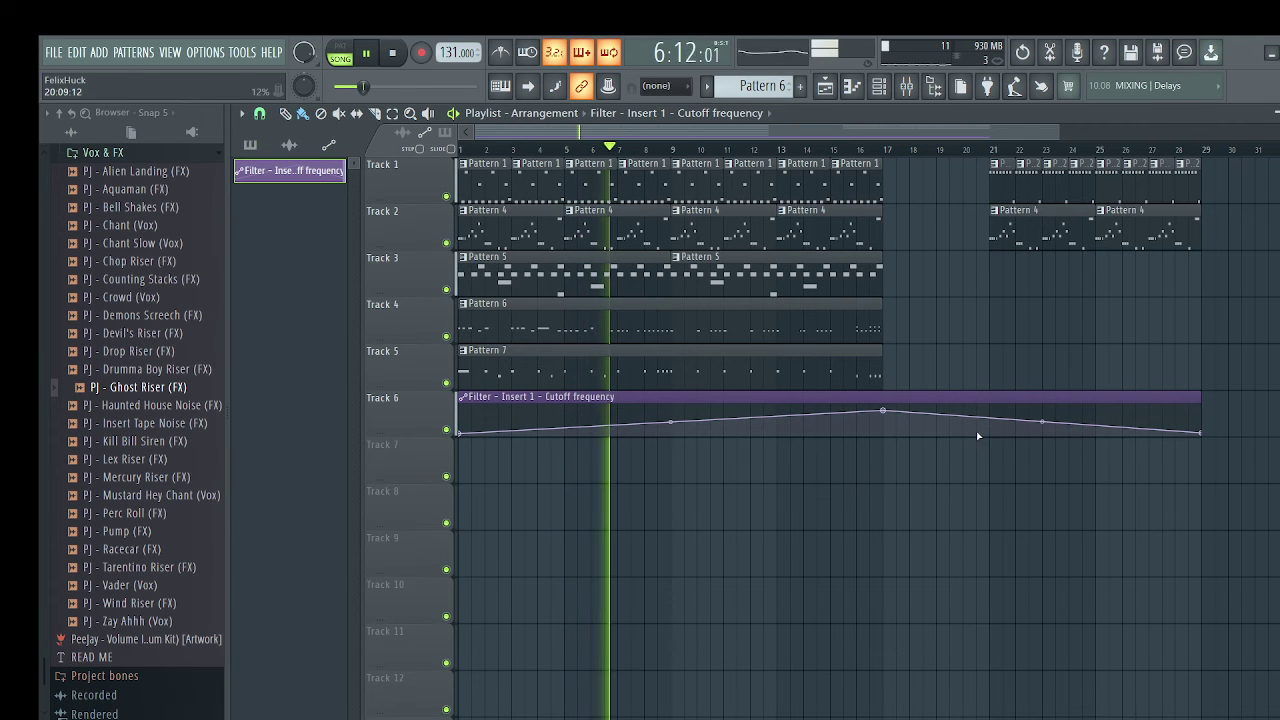
pyautogui.moveTo(883, 410)
pyautogui.mouseDown()
pyautogui.moveTo(903, 408)
pyautogui.moveTo(883, 402)
pyautogui.mouseUp()
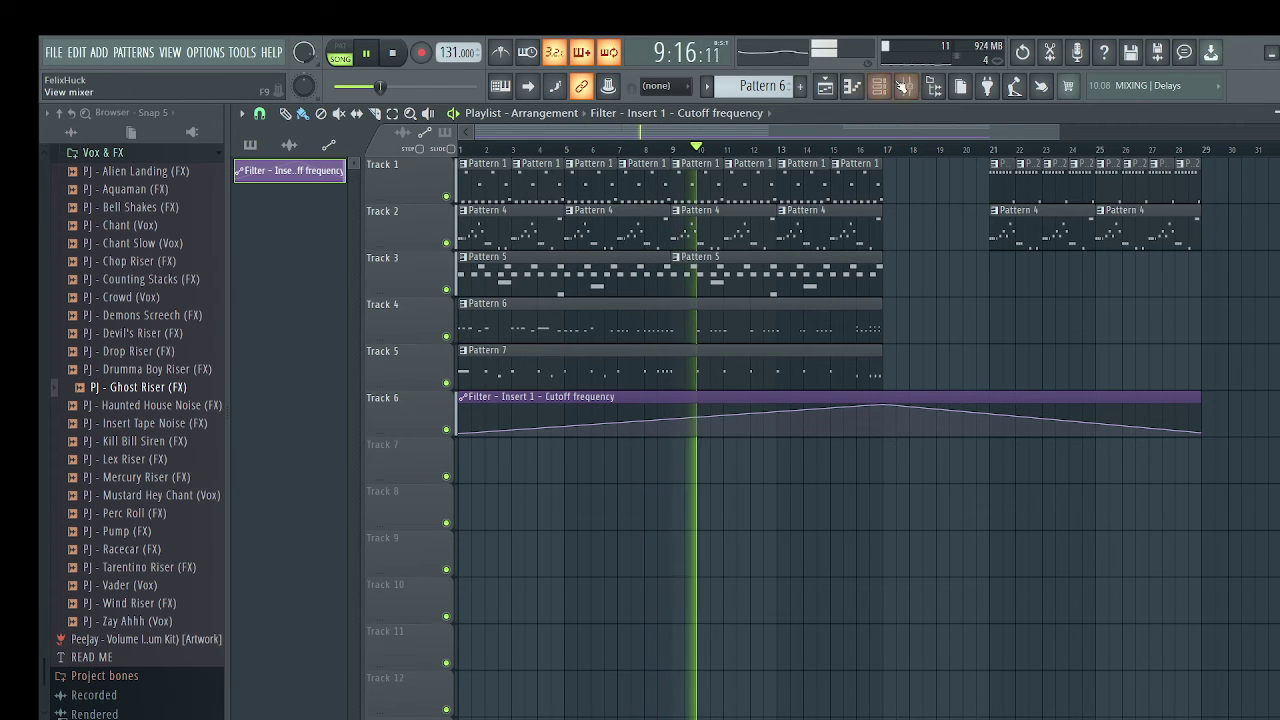
# Solo Insert 1 in the mixer and listen to the cutoff automation in the playlist
pyautogui.press('F6')
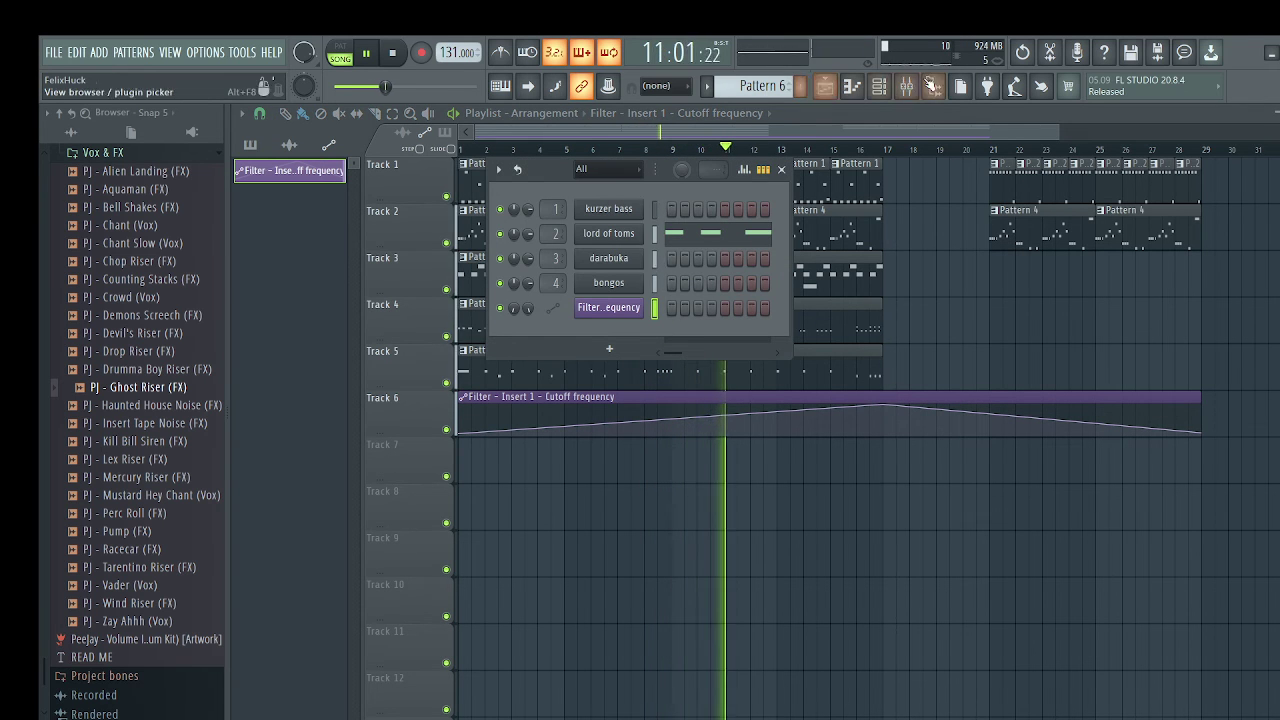
pyautogui.click(906, 86)
pyautogui.rightClick(331, 329)
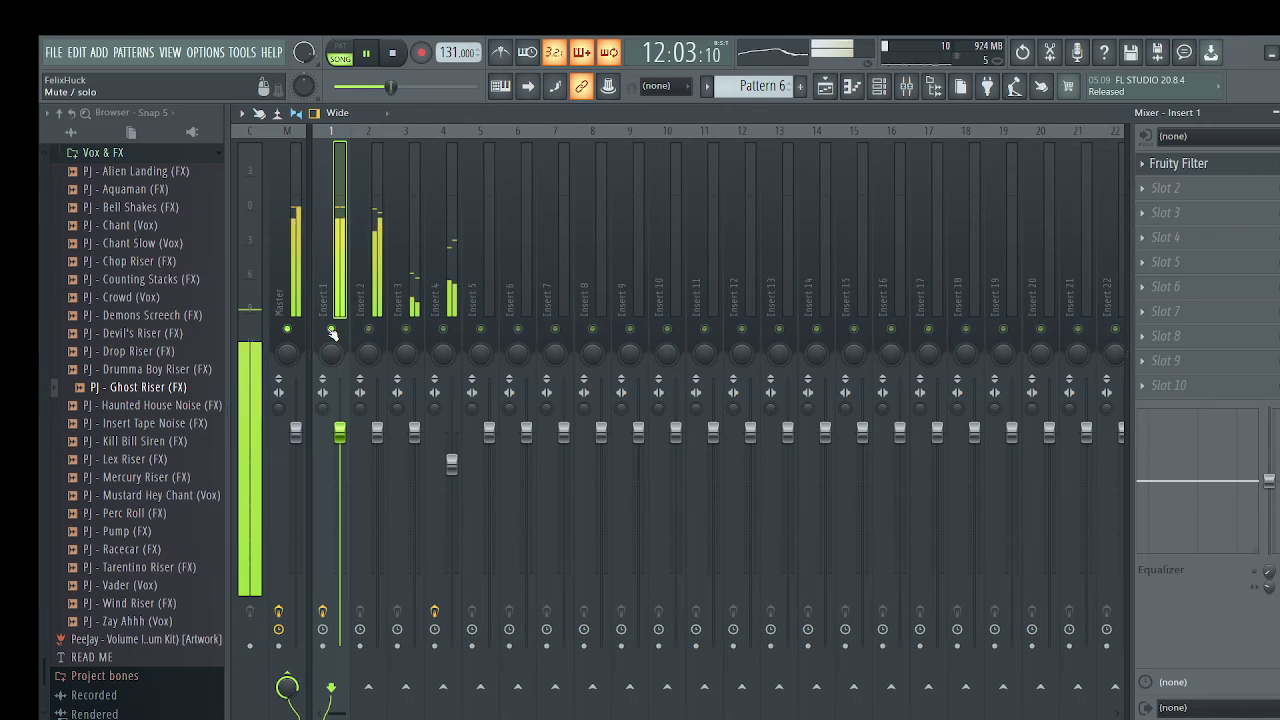
pyautogui.press('Escape')
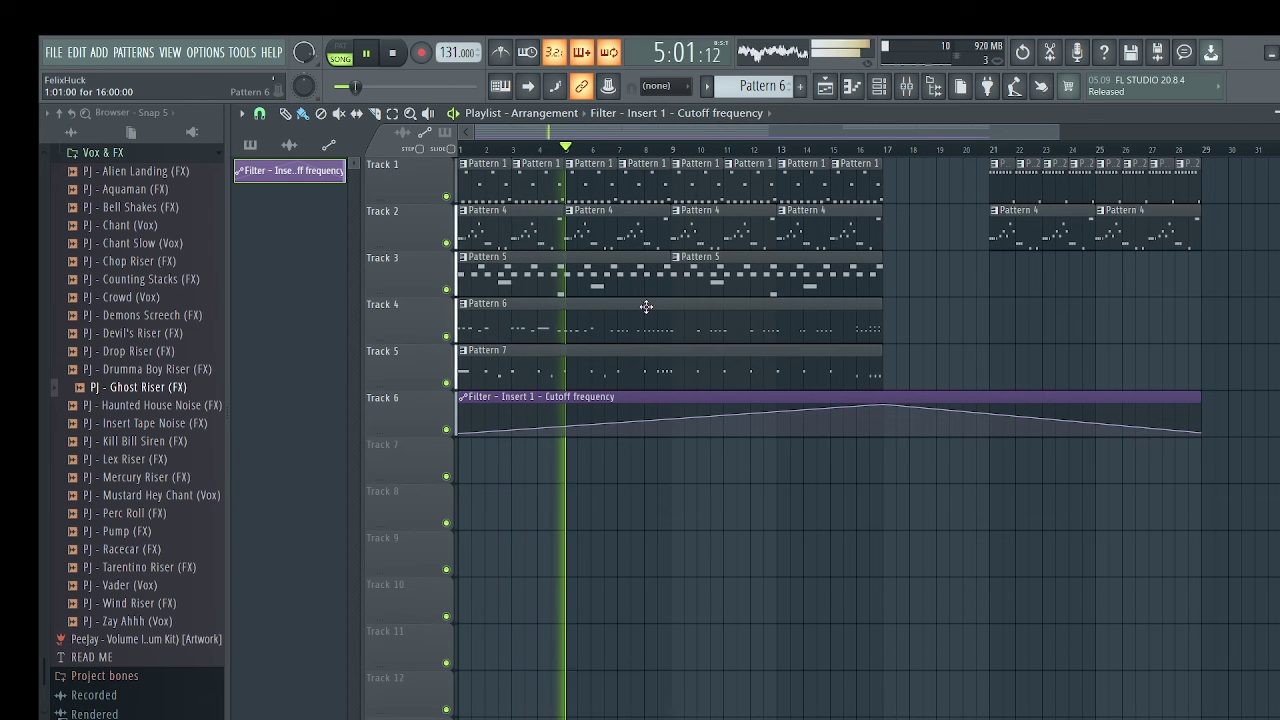
# Add Fruity Blood Overdrive to Insert 1's second effect slot, raise the pre amp and set Color to maximum
pyautogui.click(905, 88)
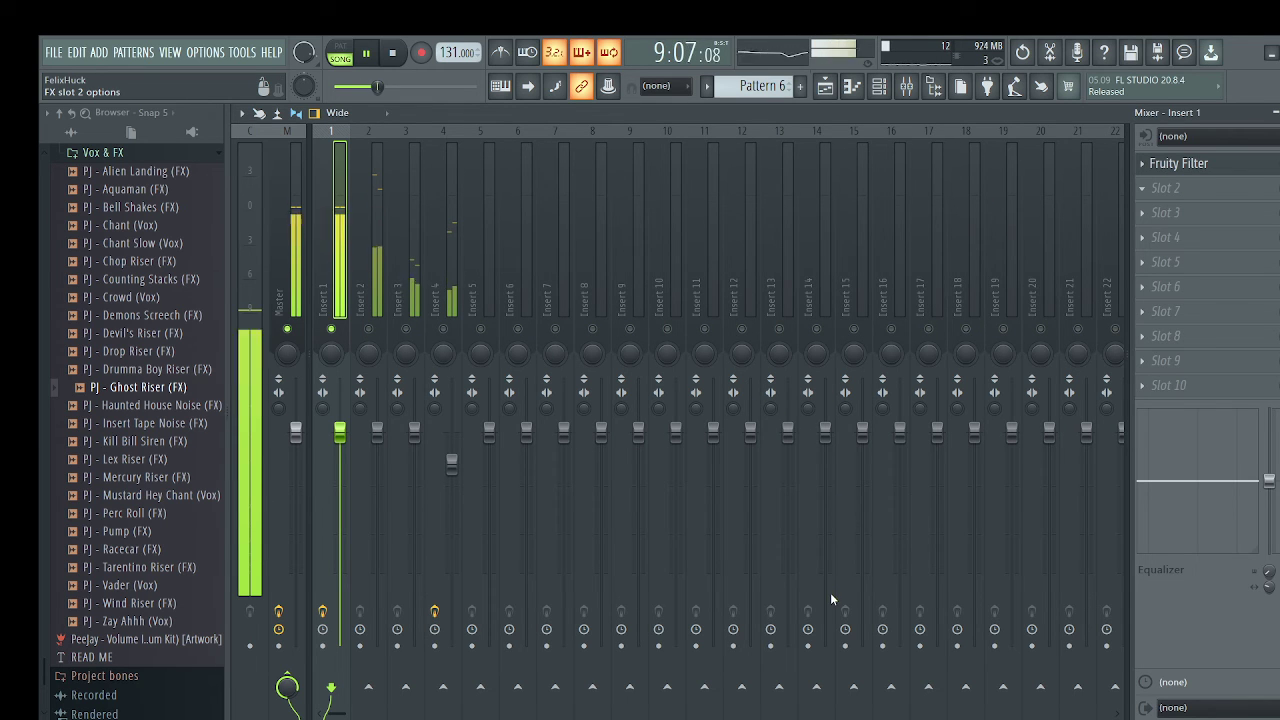
pyautogui.click(811, 301)
pyautogui.moveTo(540, 340); pyautogui.dragTo(540, 262)
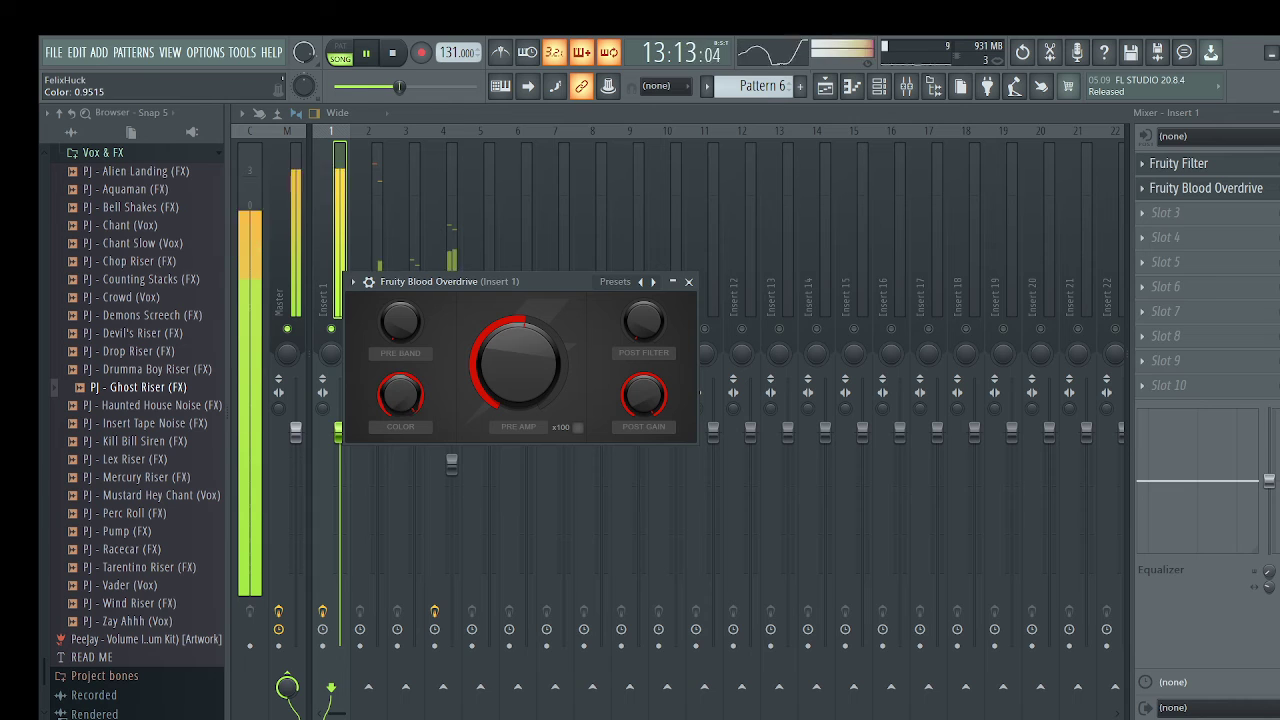
pyautogui.moveTo(514, 363); pyautogui.dragTo(514, 315)
pyautogui.moveTo(401, 398); pyautogui.dragTo(401, 490)
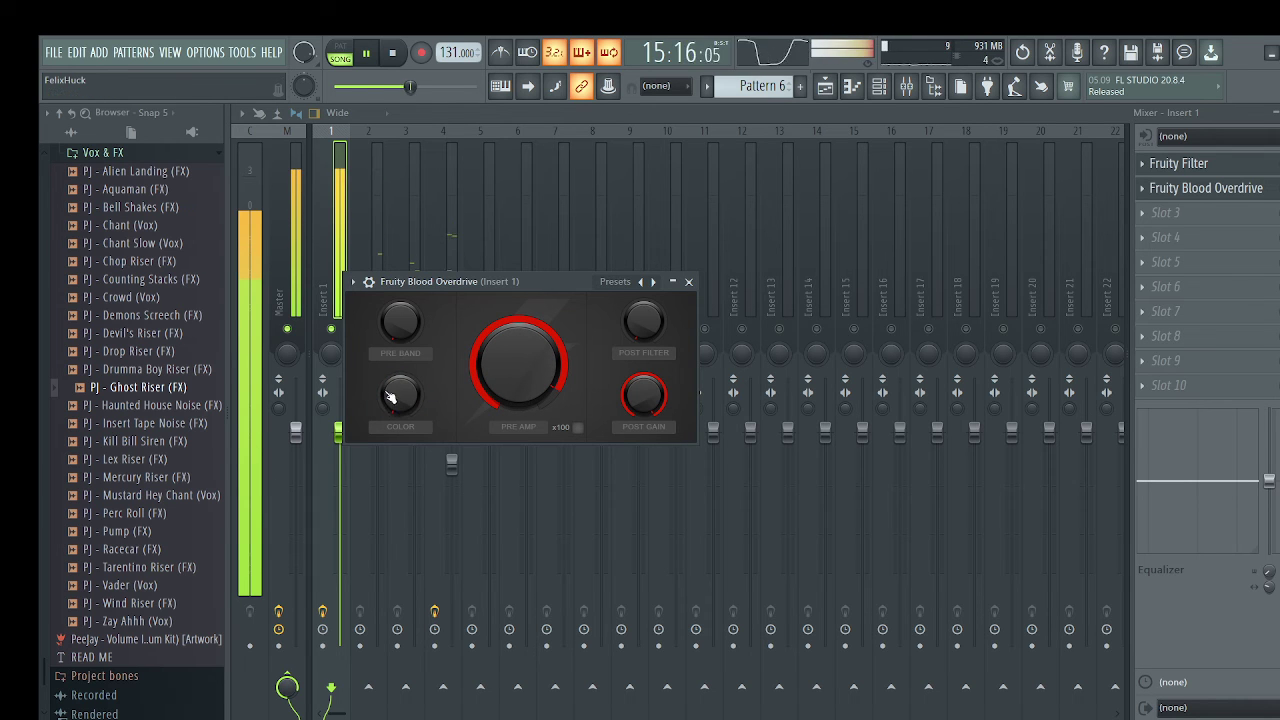
pyautogui.moveTo(400, 404)
pyautogui.mouseDown()
pyautogui.moveTo(403, 388)
pyautogui.moveTo(408, 403)
pyautogui.mouseUp()
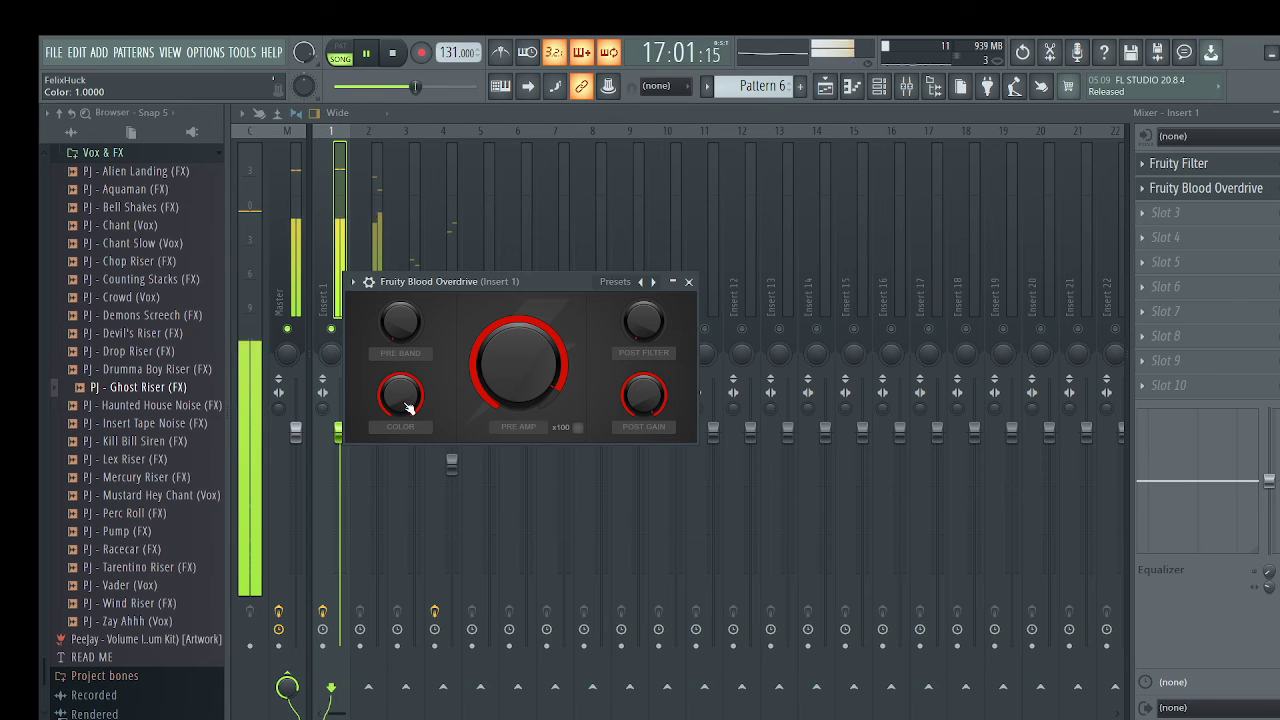
# Set the overdrive's pre amp to about 0.68 and its post filter to maximum during playback, and close the plugin
pyautogui.press('space')
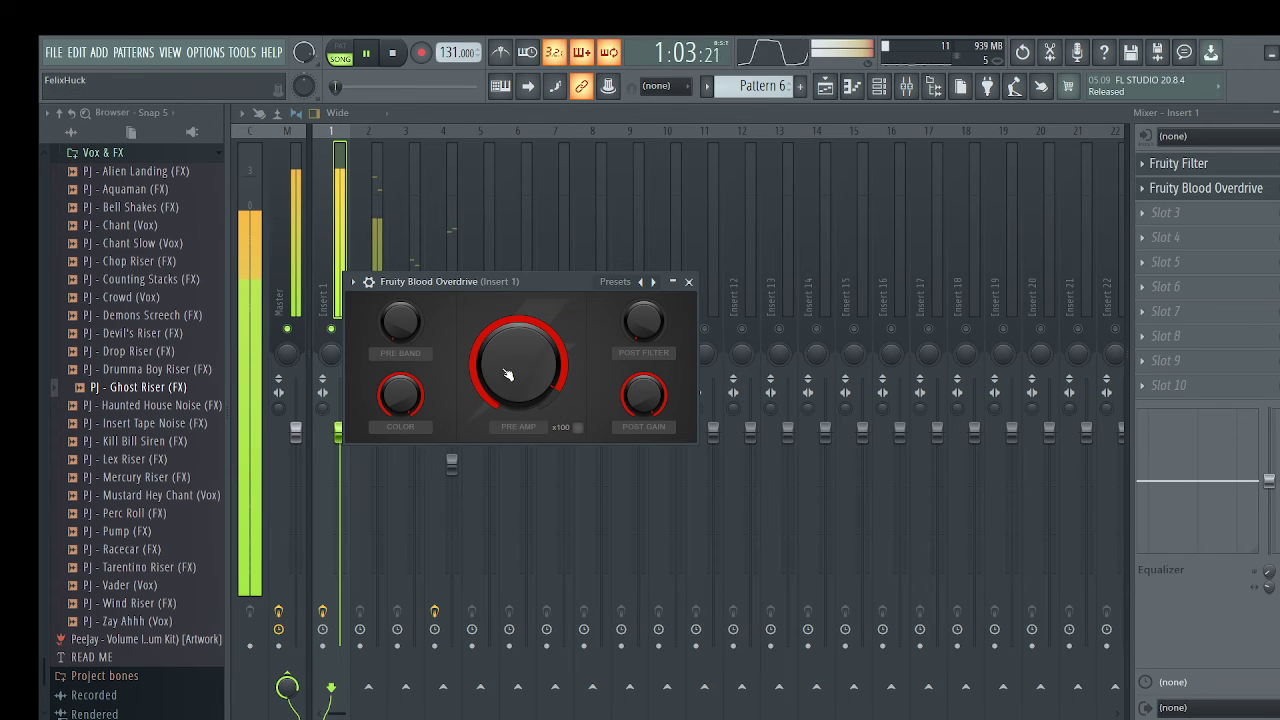
pyautogui.moveTo(510, 374); pyautogui.dragTo(510, 422)
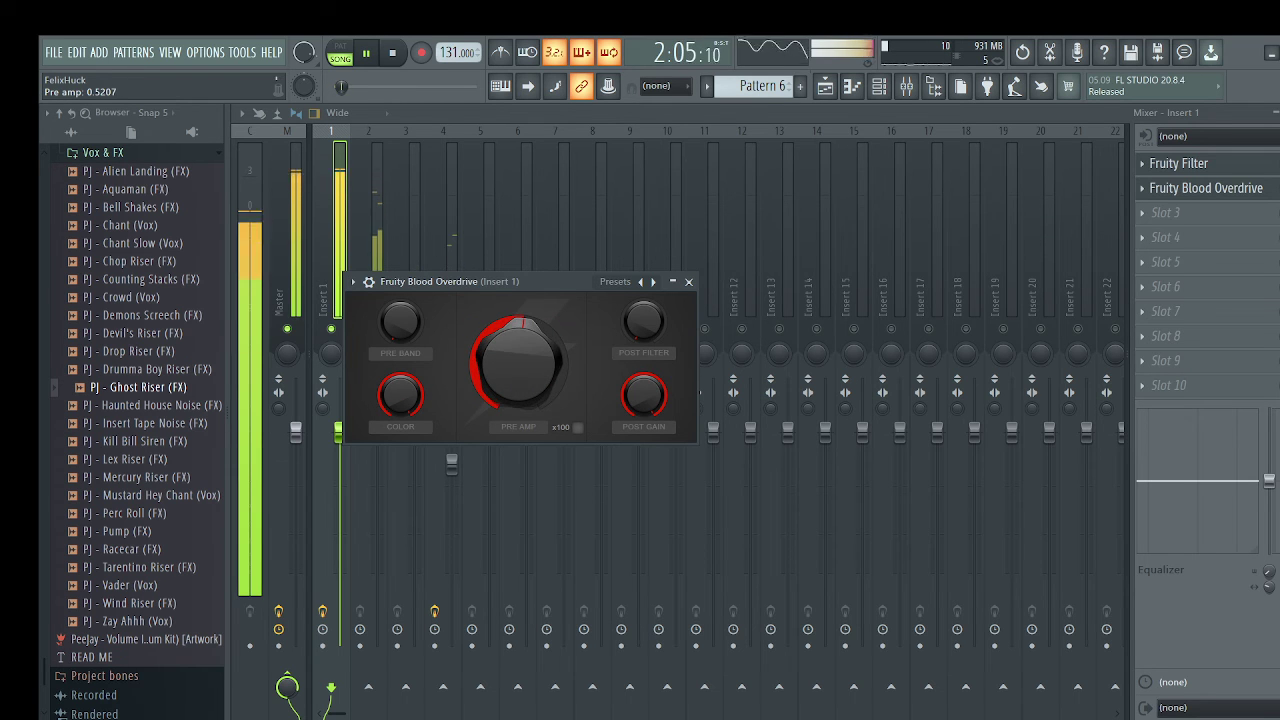
pyautogui.moveTo(643, 320); pyautogui.dragTo(643, 300)
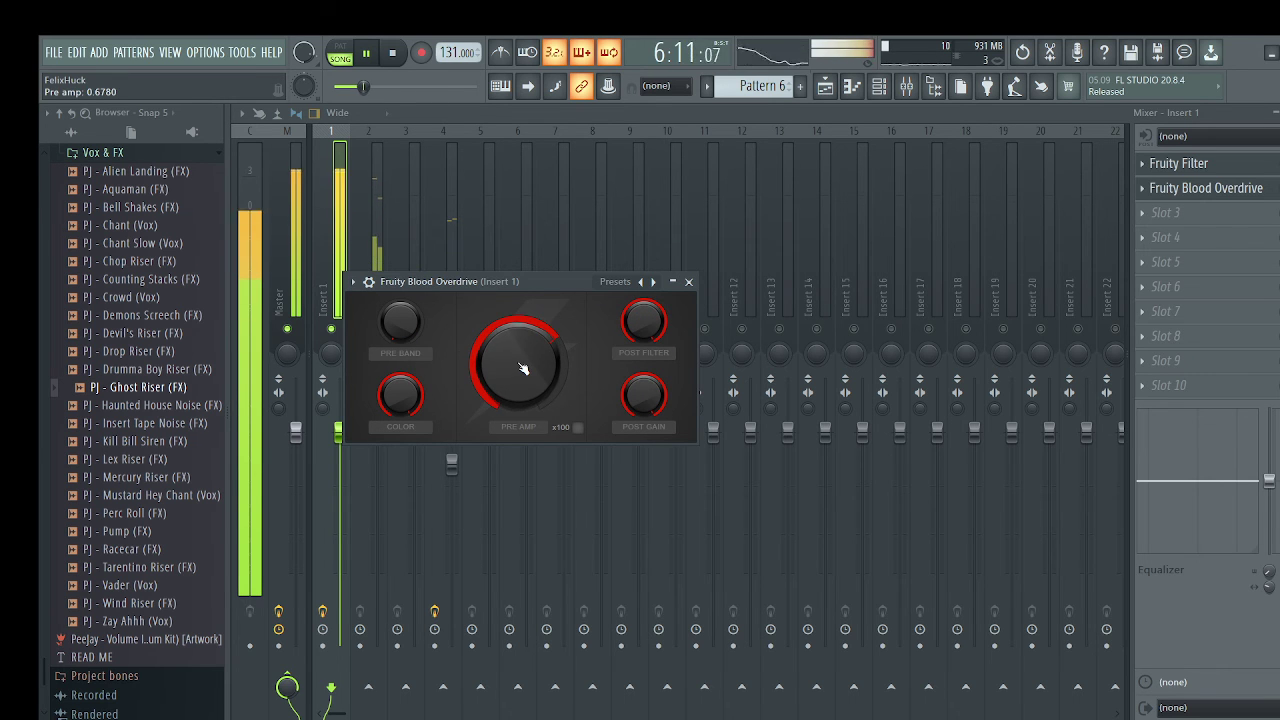
pyautogui.click(688, 282)
# Unsolo Insert 1 and lower its volume to about -10 dB
pyautogui.rightClick(347, 328)
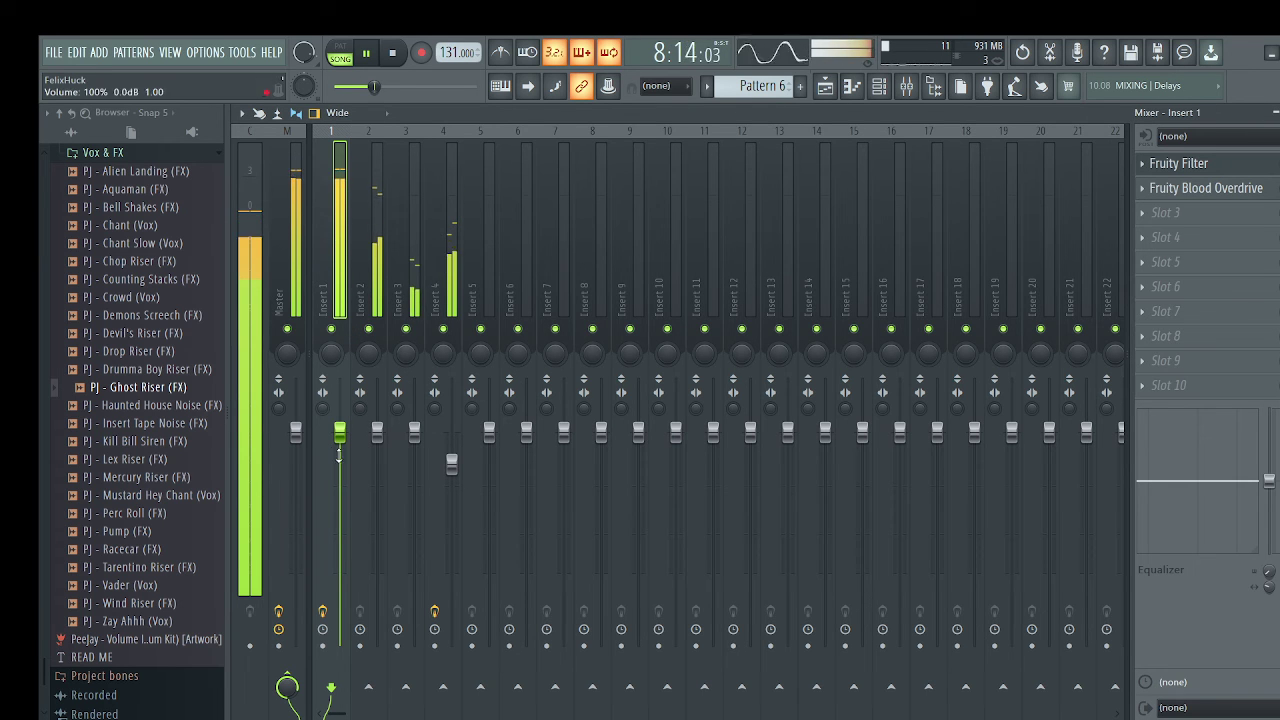
pyautogui.moveTo(341, 433); pyautogui.dragTo(340, 525)
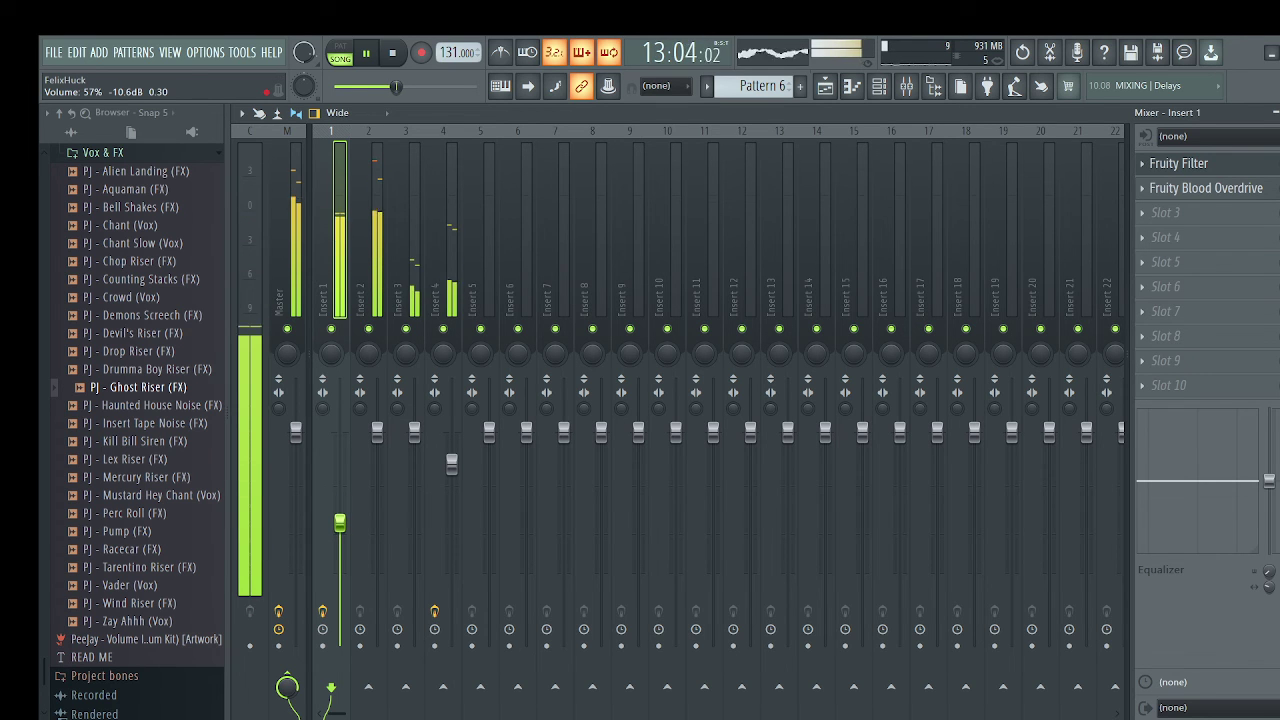
pyautogui.moveTo(340, 521); pyautogui.dragTo(340, 517)
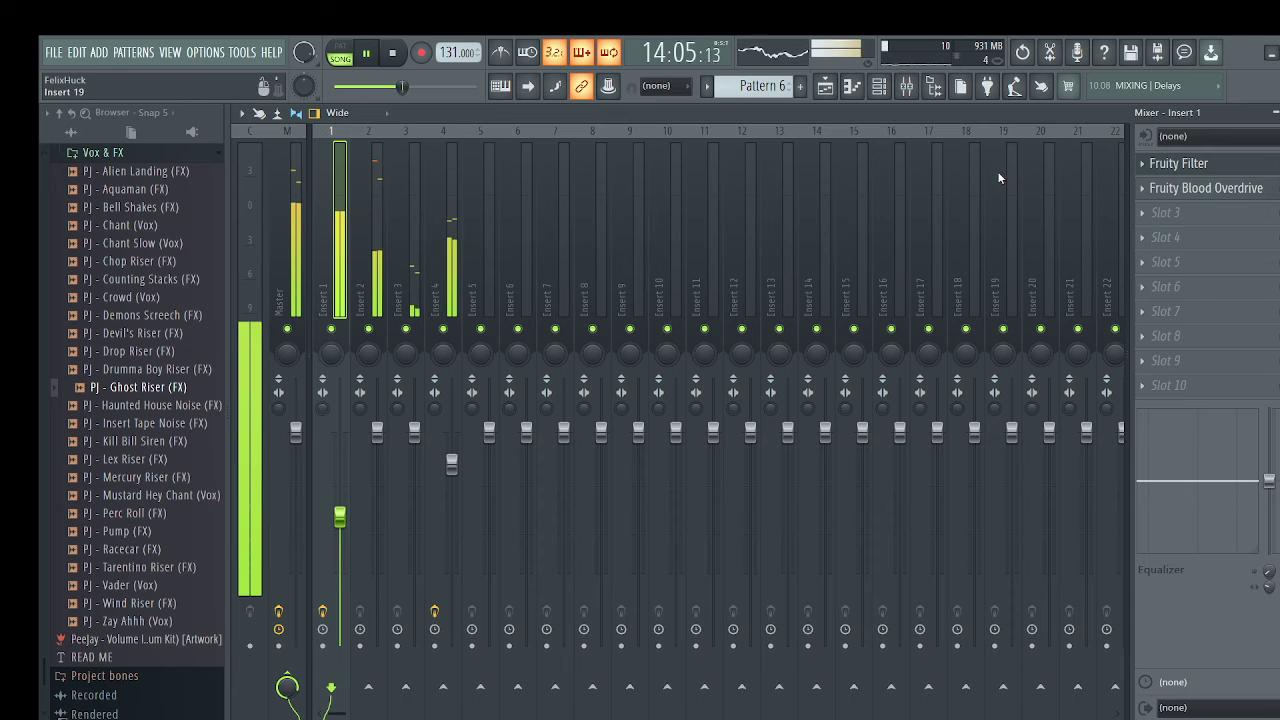
# Shorten the cutoff automation clip on Track 6 to end at bar 17 and stop playback
pyautogui.click(1279, 113)
pyautogui.scroll(-2, 975, 424)
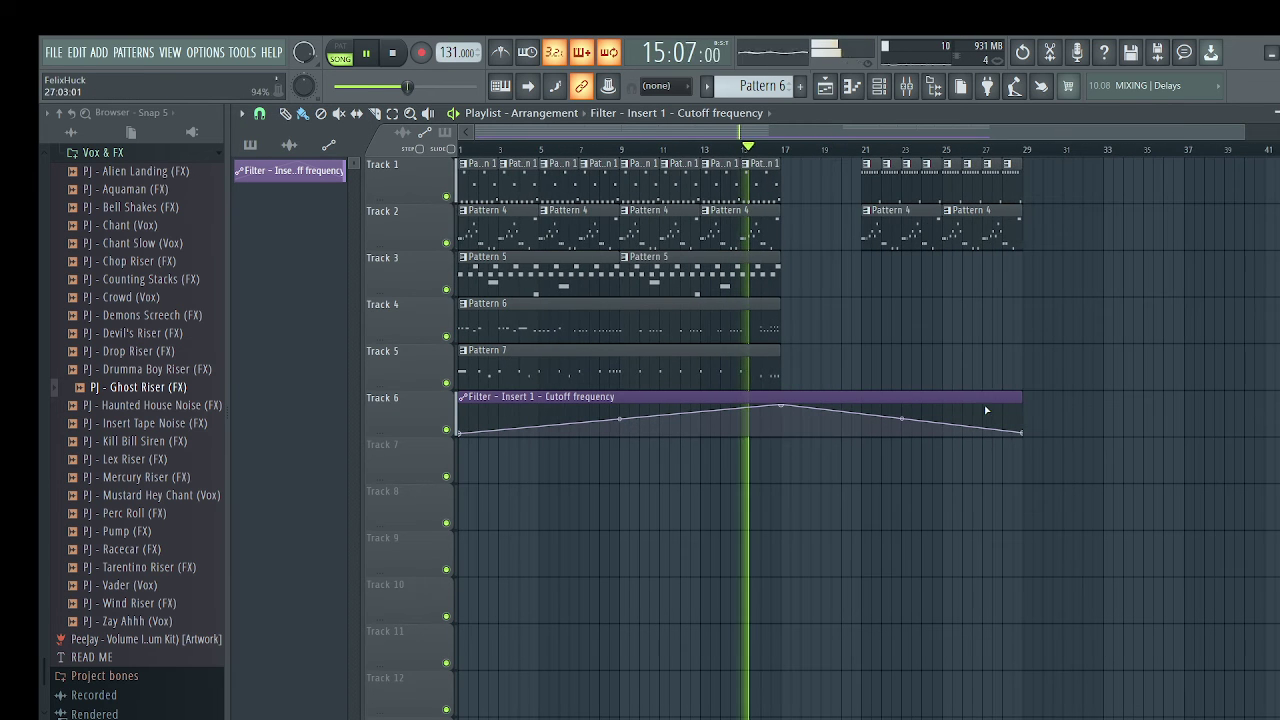
pyautogui.moveTo(1021, 420); pyautogui.dragTo(779, 420)
pyautogui.press('space')
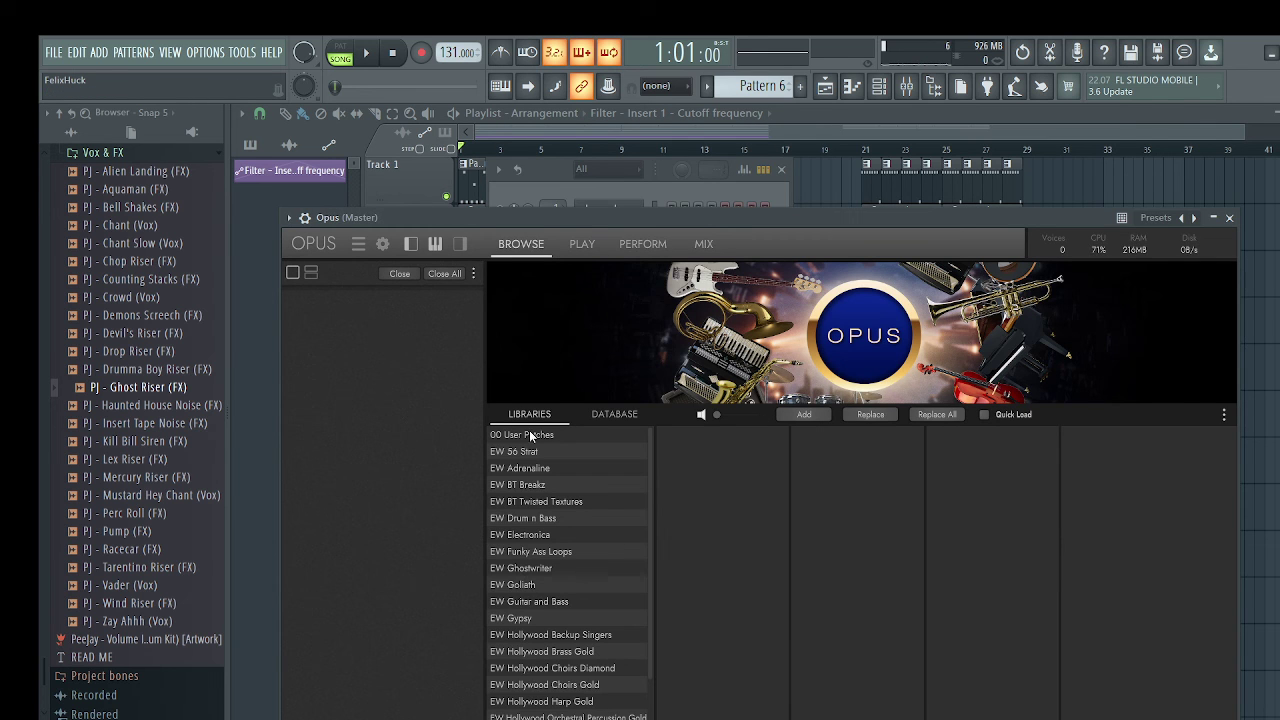
# Dismiss Opus and load Dizi Alto KS from the Jade Ethnic Orchestra library in a Kontakt channel instead
pyautogui.moveTo(625, 222); pyautogui.dragTo(585, 58)
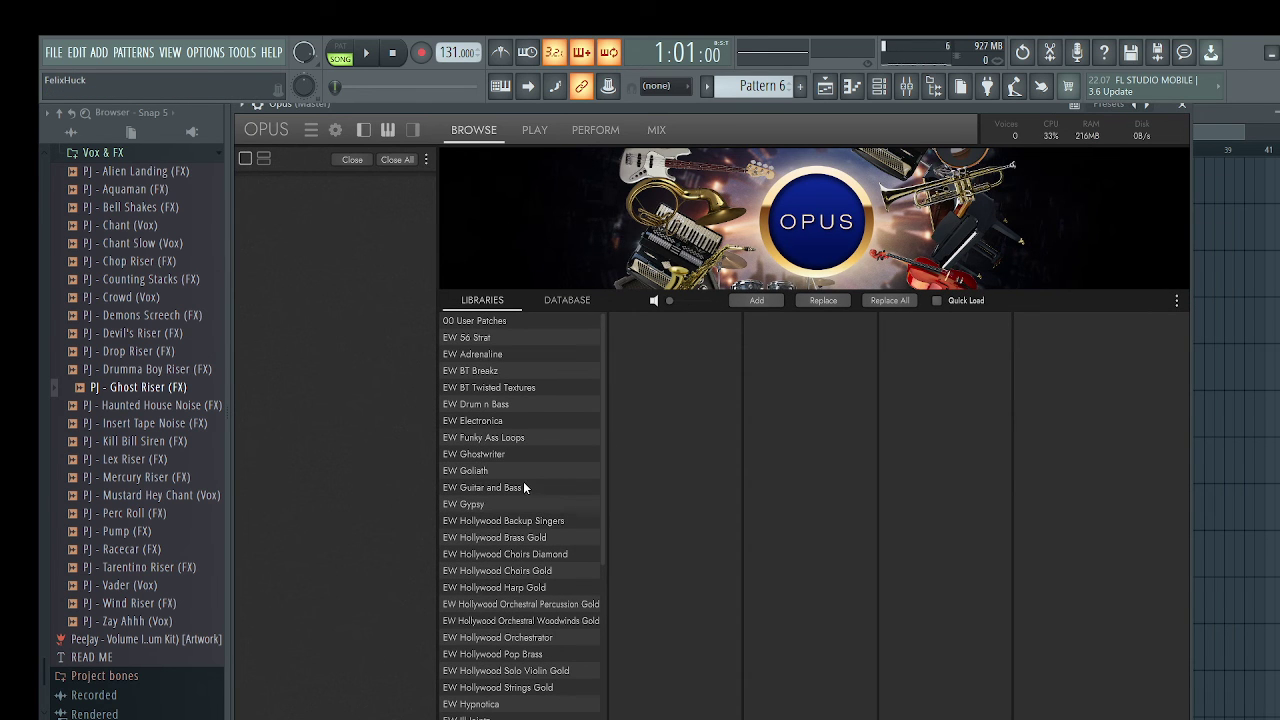
pyautogui.click(1182, 107)
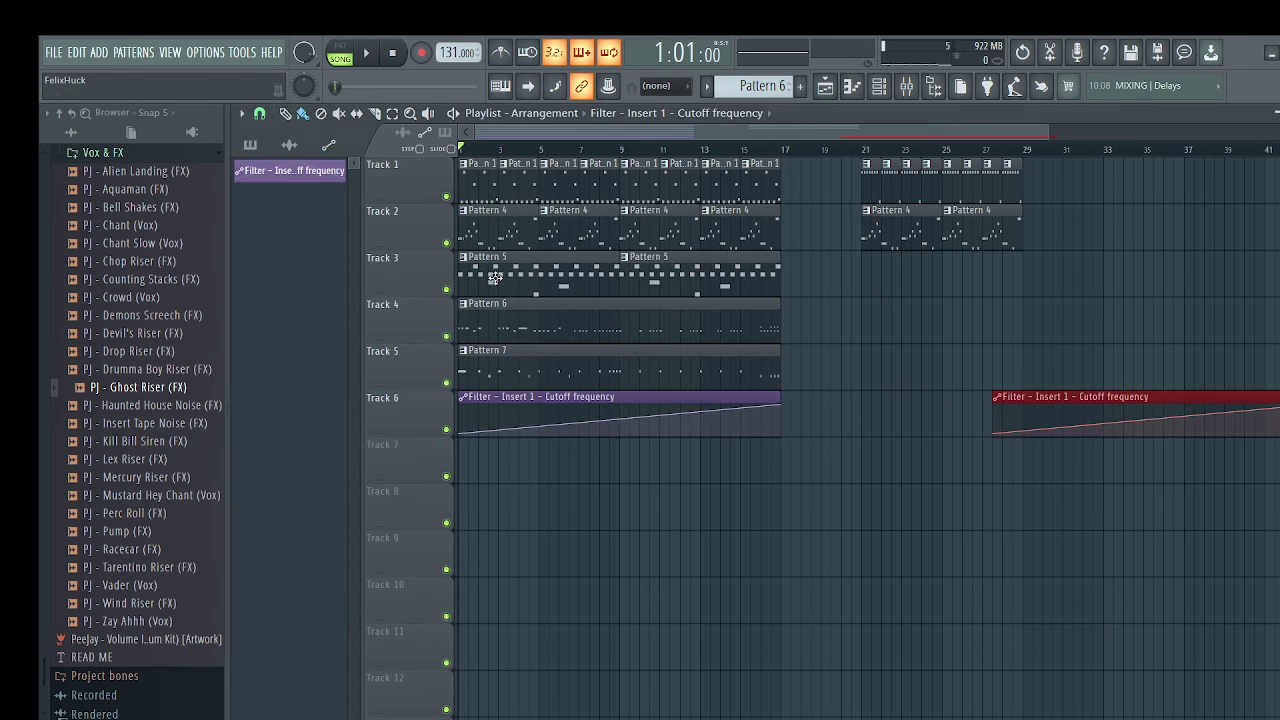
pyautogui.click(883, 85)
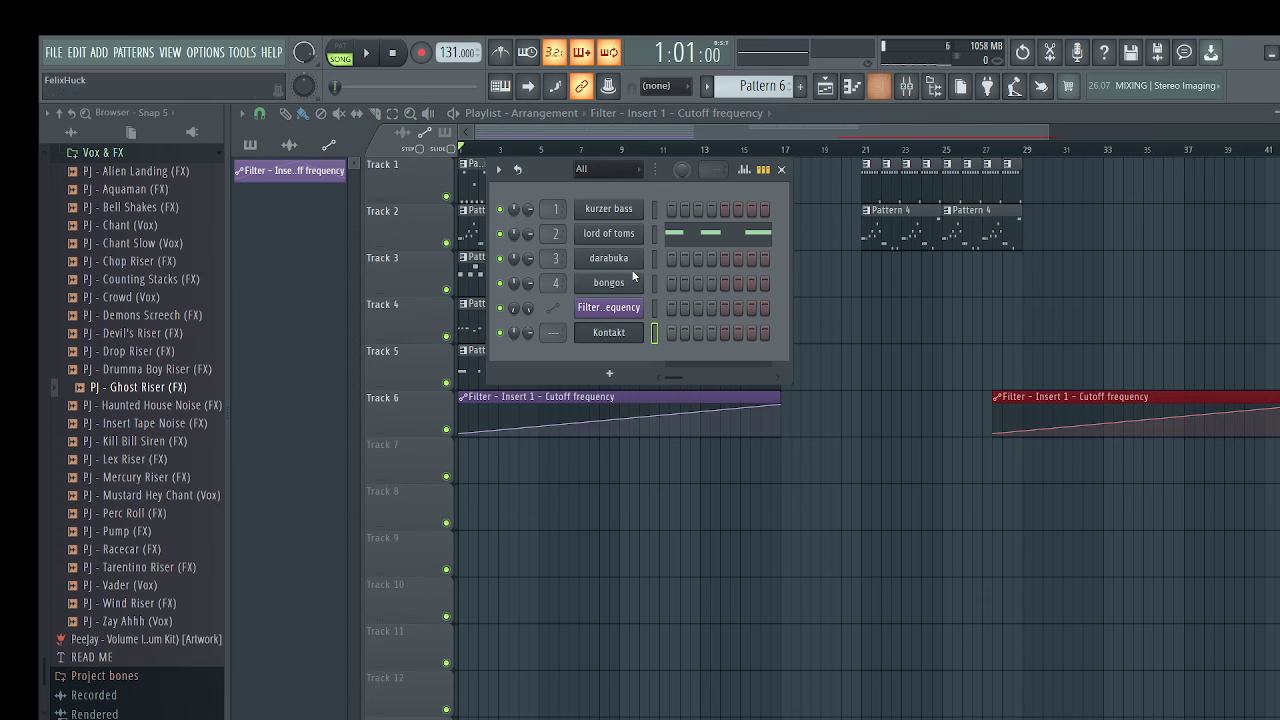
pyautogui.click(633, 333)
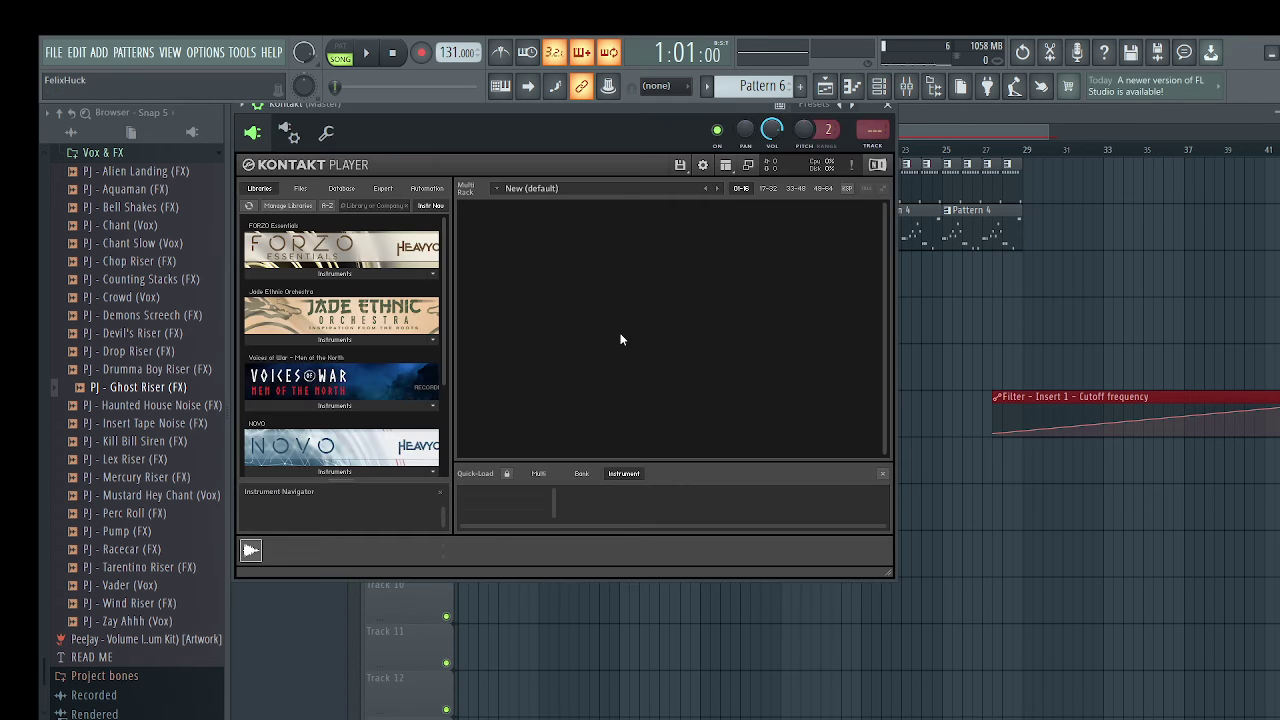
pyautogui.click(388, 343)
pyautogui.click(309, 314)
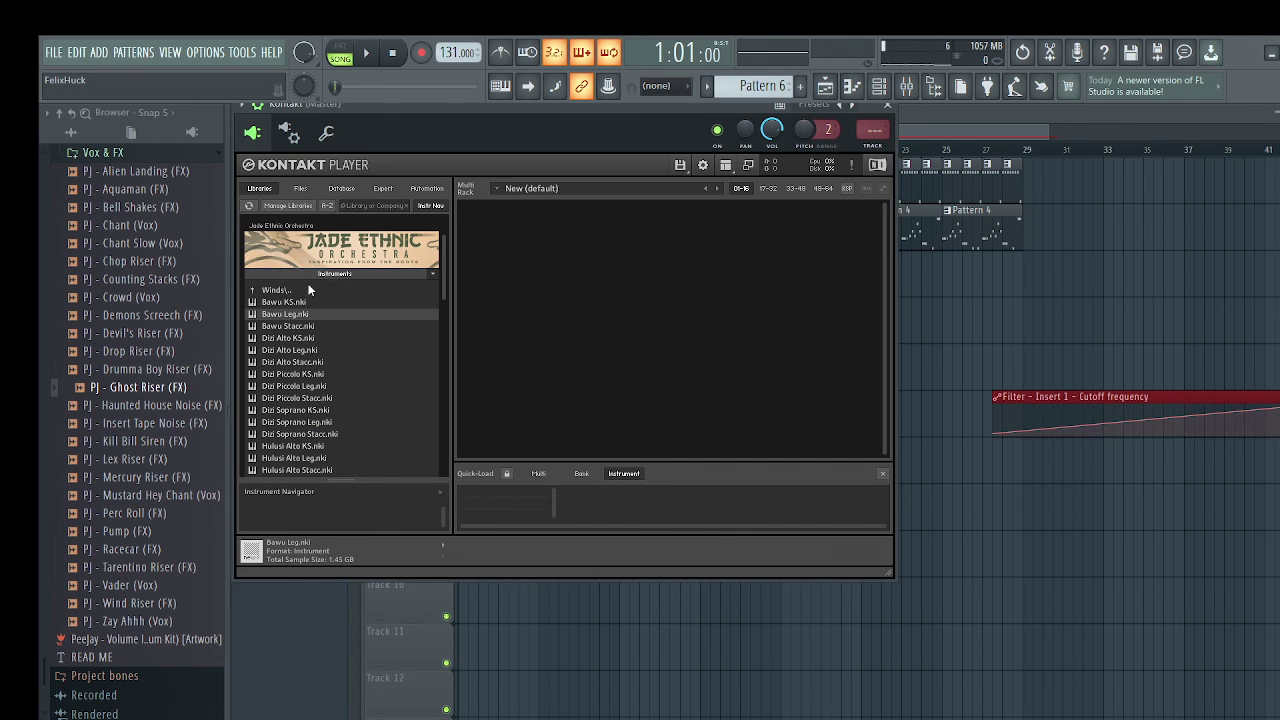
pyautogui.click(297, 338)
pyautogui.moveTo(441, 337); pyautogui.dragTo(457, 371)
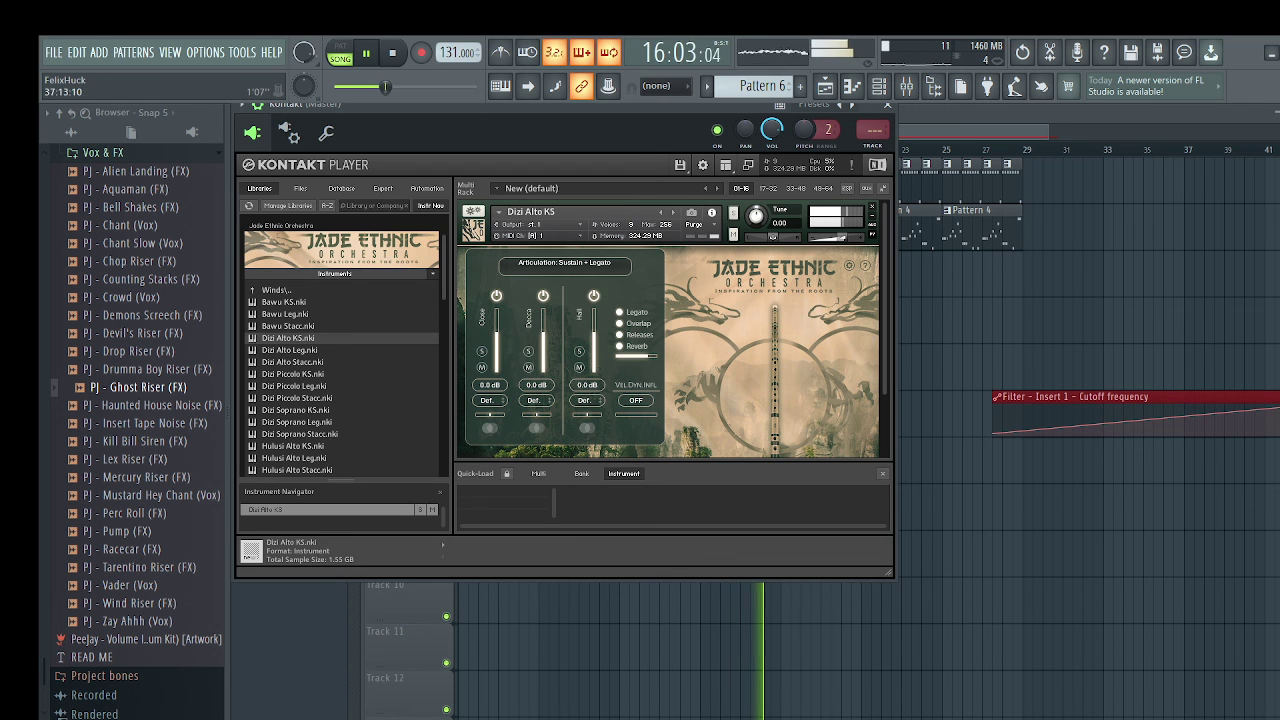
# Switch the Kontakt instrument to Dizi Alto Leg and play the arrangement from bar 21
pyautogui.click(675, 211)
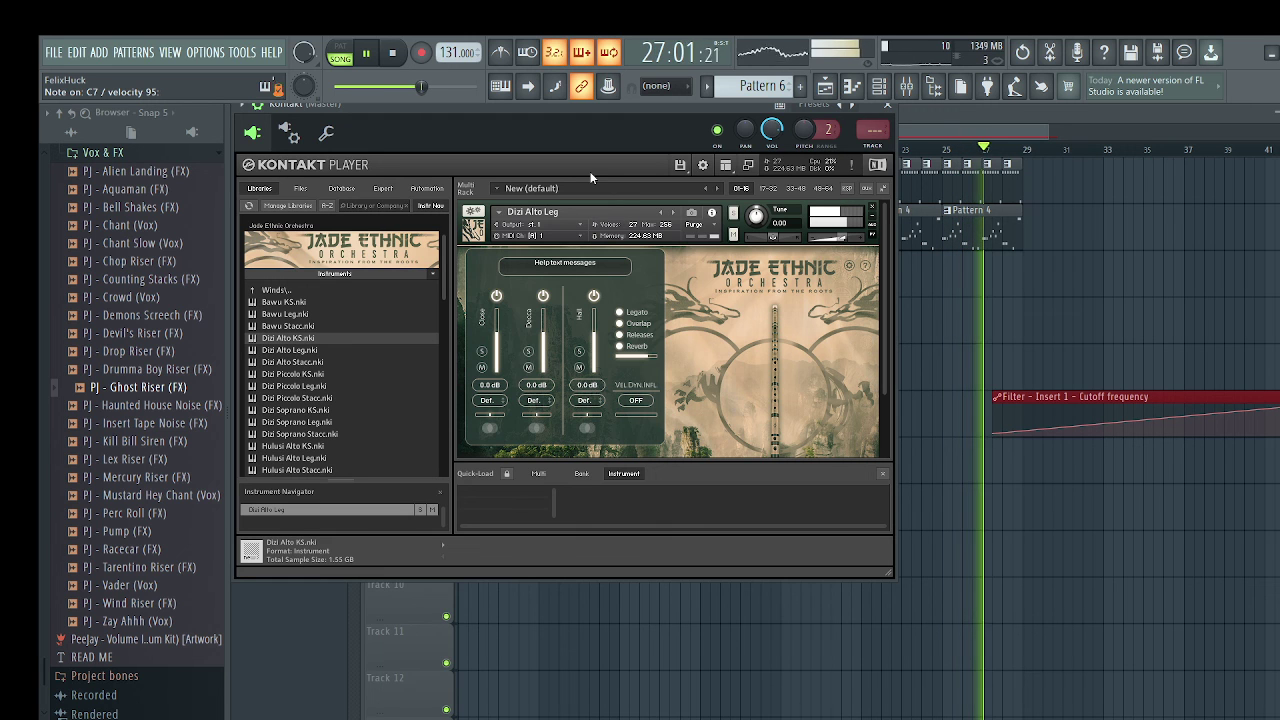
pyautogui.click(886, 105)
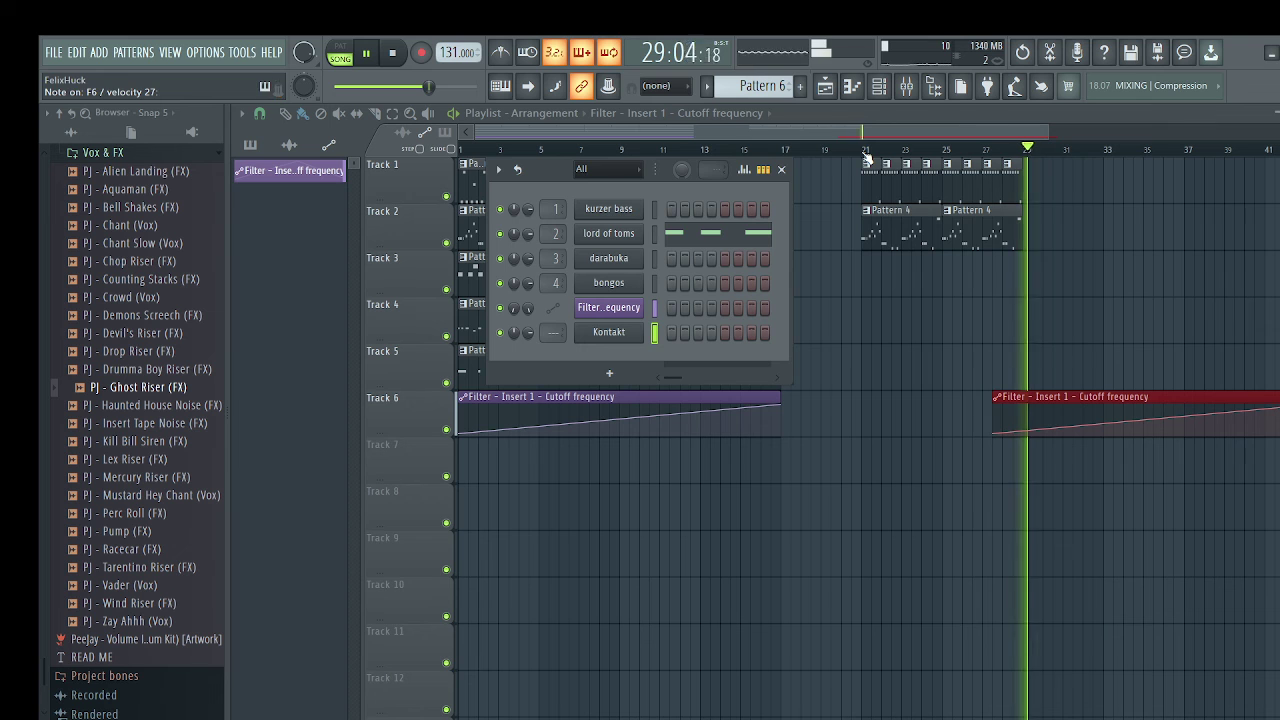
pyautogui.click(866, 150)
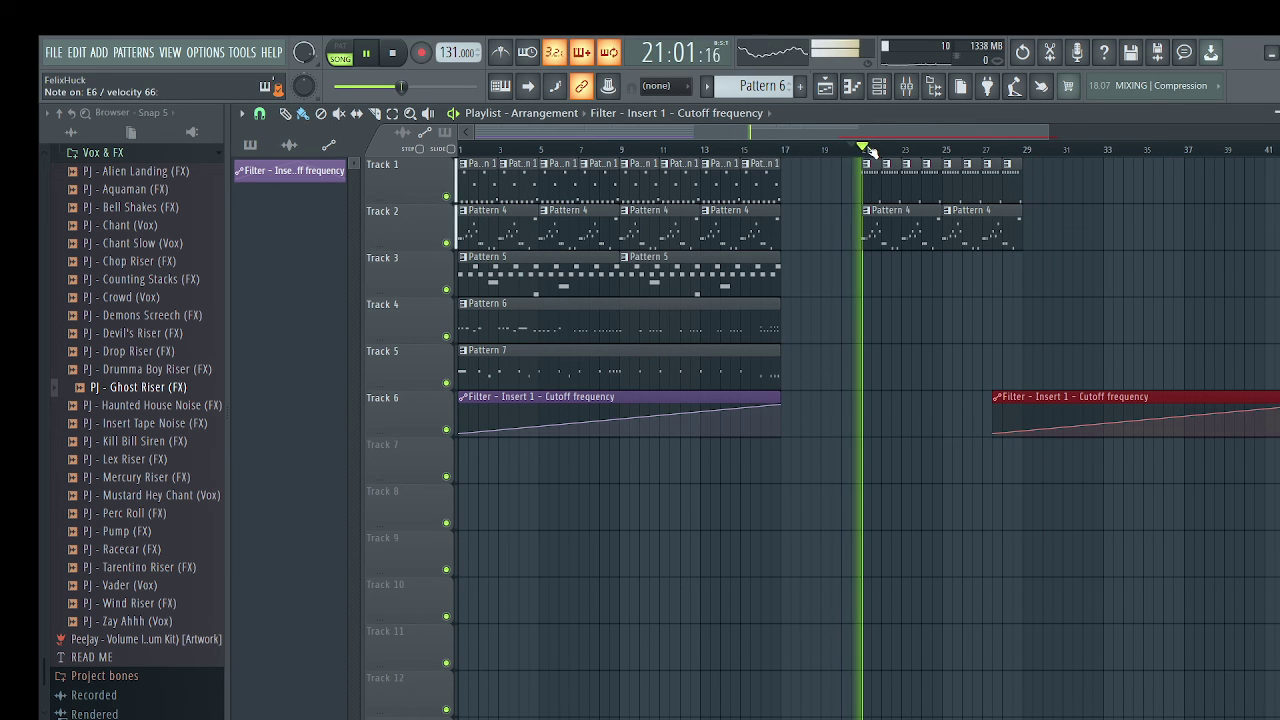
# Create Pattern 8 and place it on Track 3 from bar 21 to bar 33
pyautogui.click(801, 87)
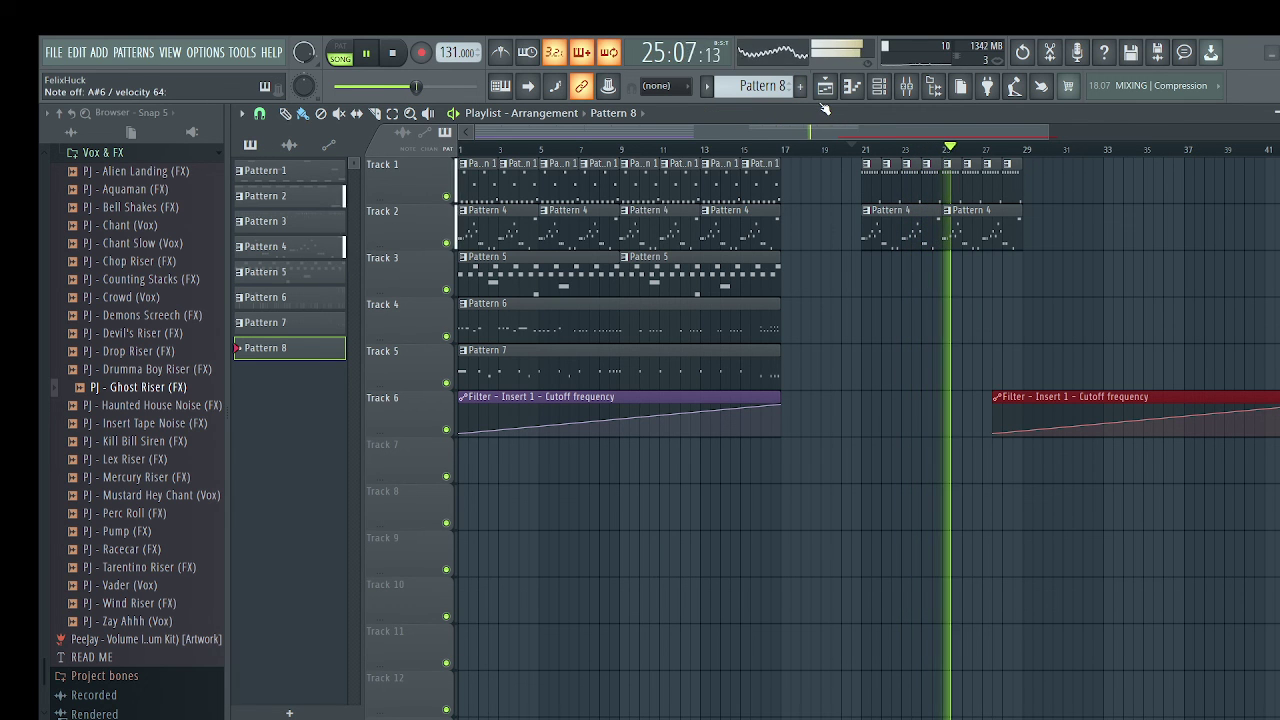
pyautogui.click(868, 260)
pyautogui.moveTo(879, 264); pyautogui.dragTo(1103, 262)
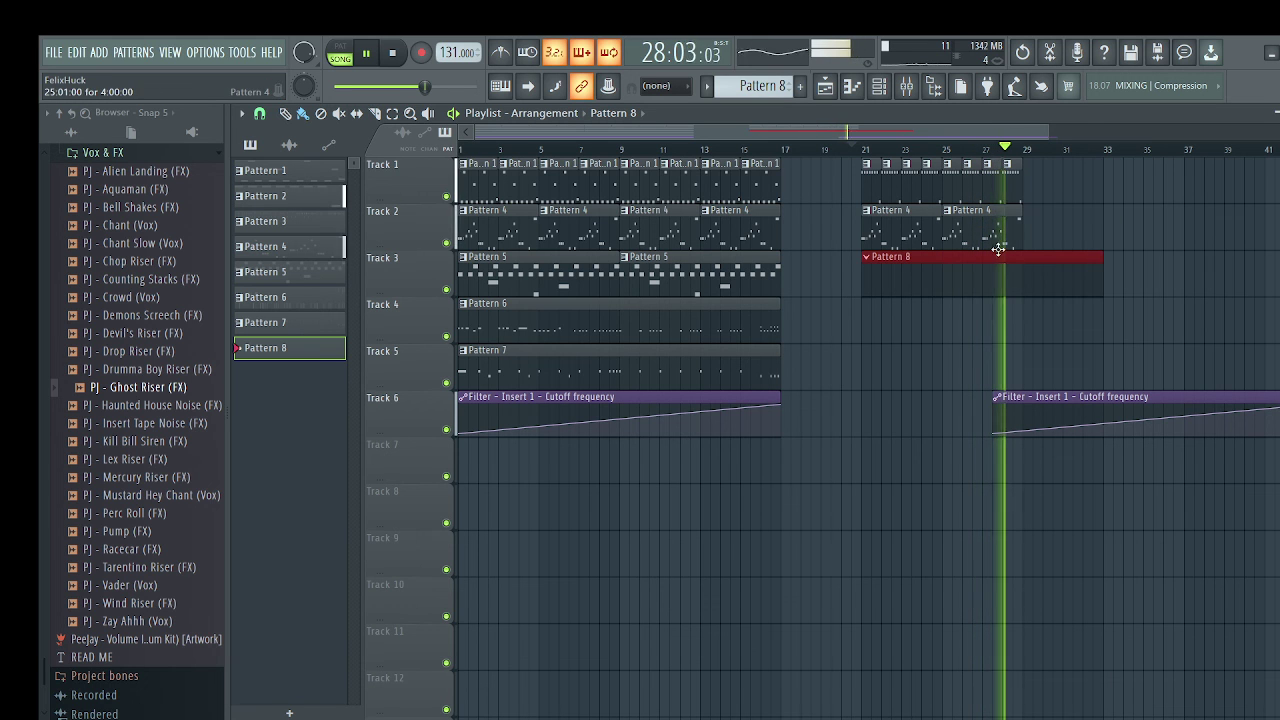
# Enable the metronome, try a Dizi take into Pattern 8 and restart recording just before bar 21
pyautogui.click(856, 150)
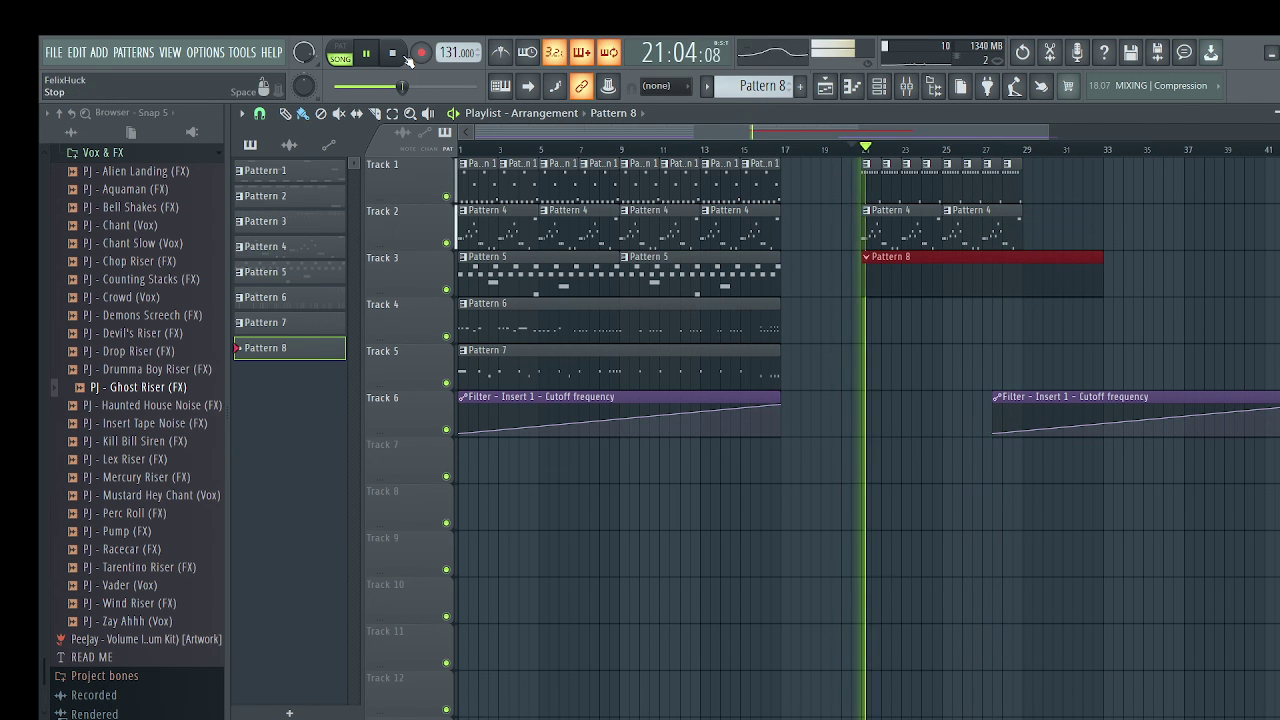
pyautogui.click(505, 51)
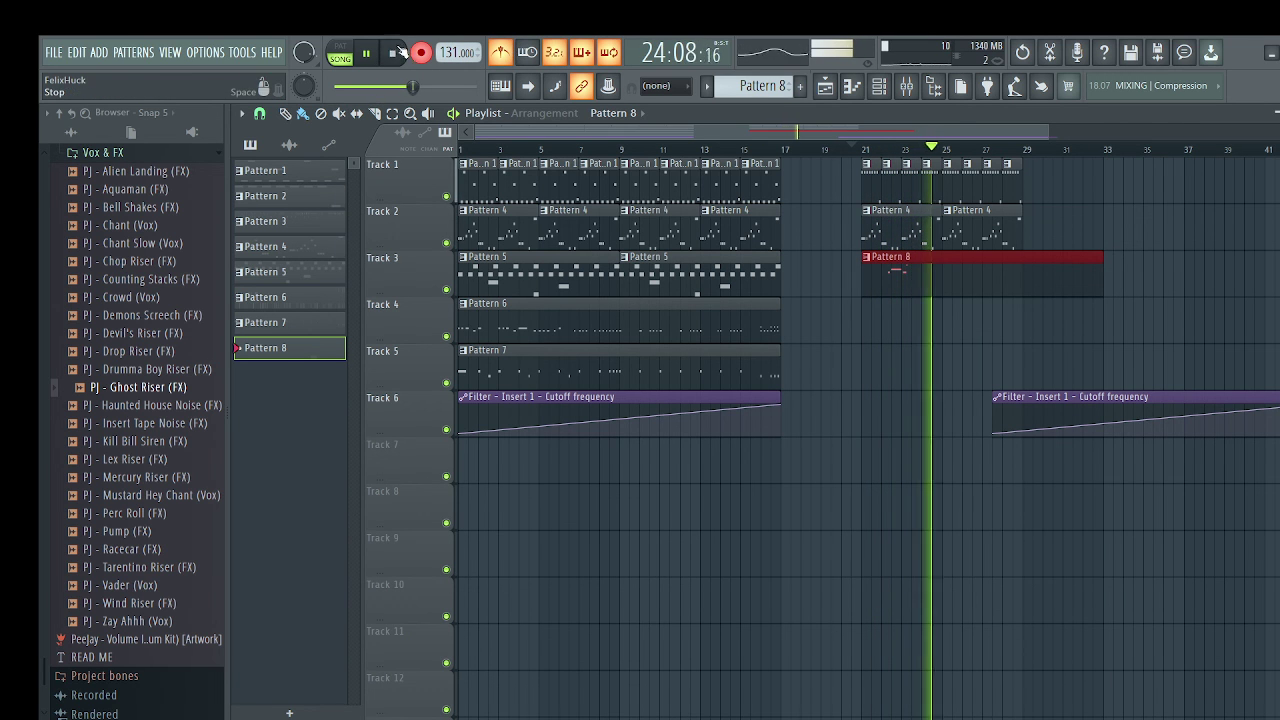
pyautogui.click(398, 52)
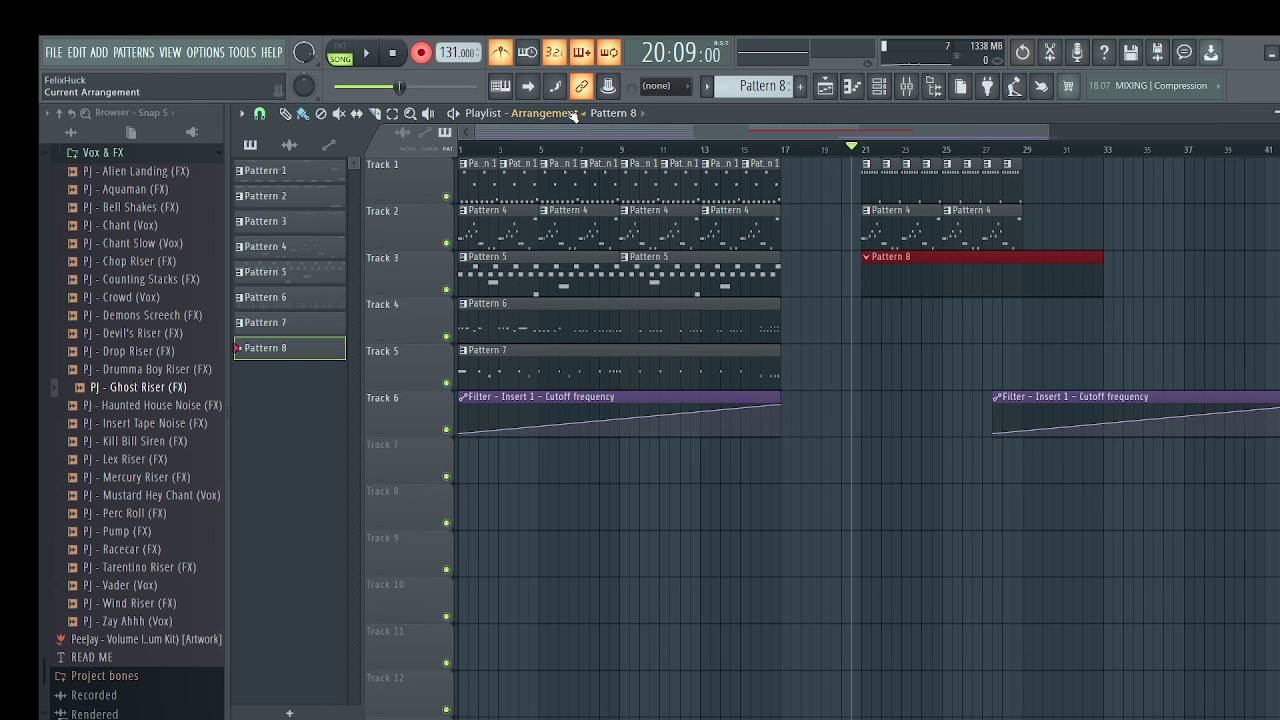
pyautogui.click(368, 54)
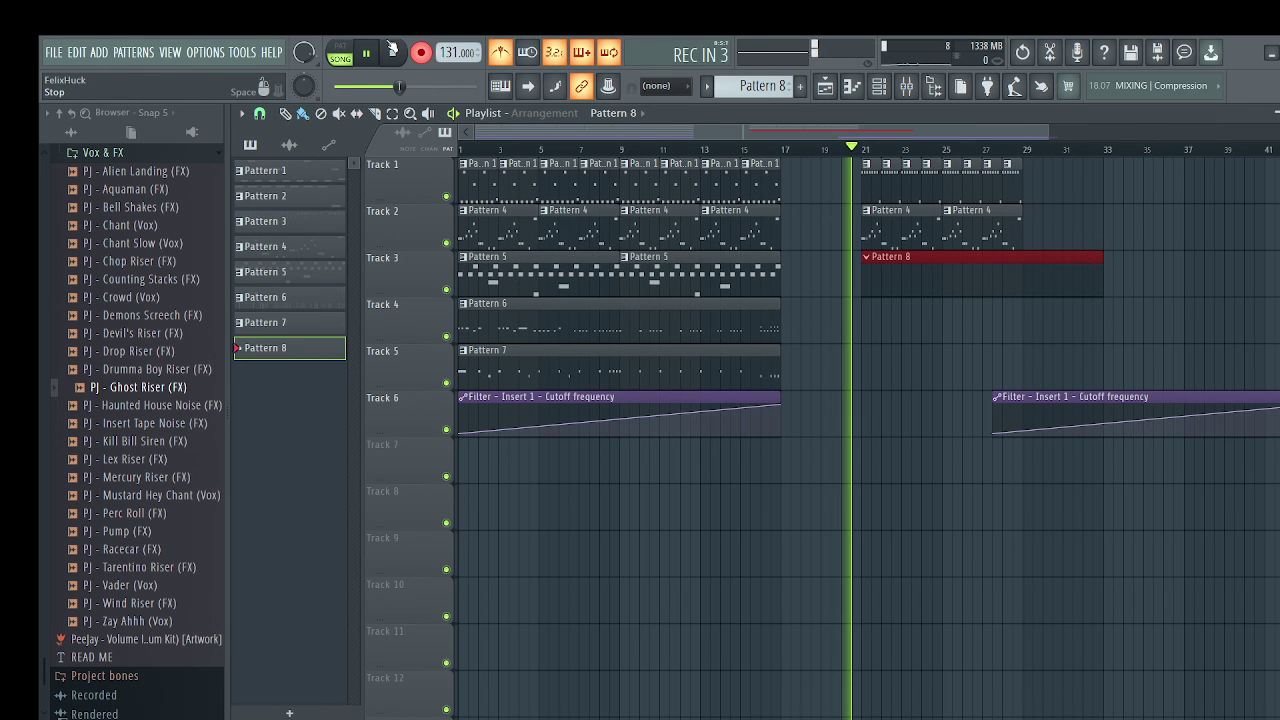